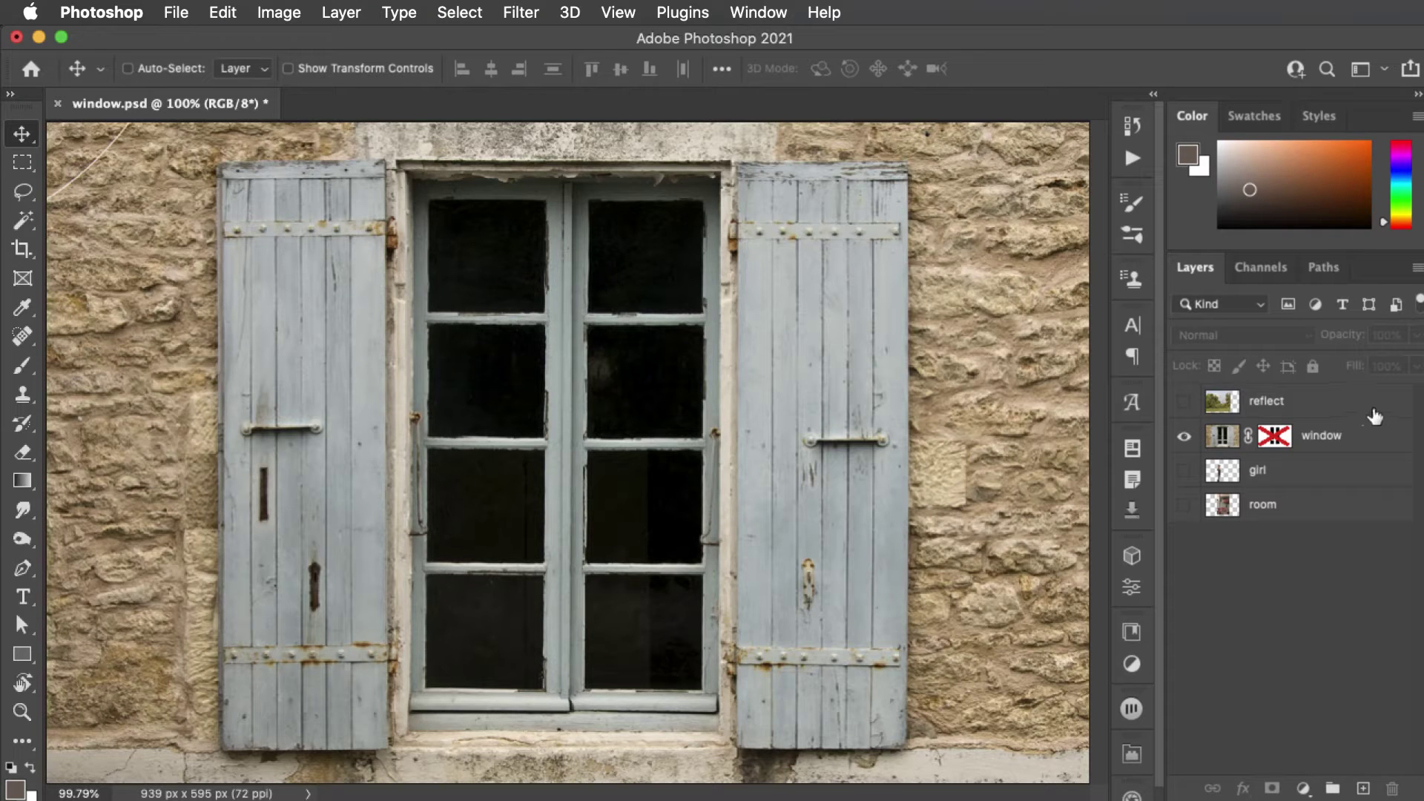
Enable the window layer's mask and show the room and girl layers behind the panes.
{"action": "left_click", "coordinate": [1277, 437], "text": "shift"}
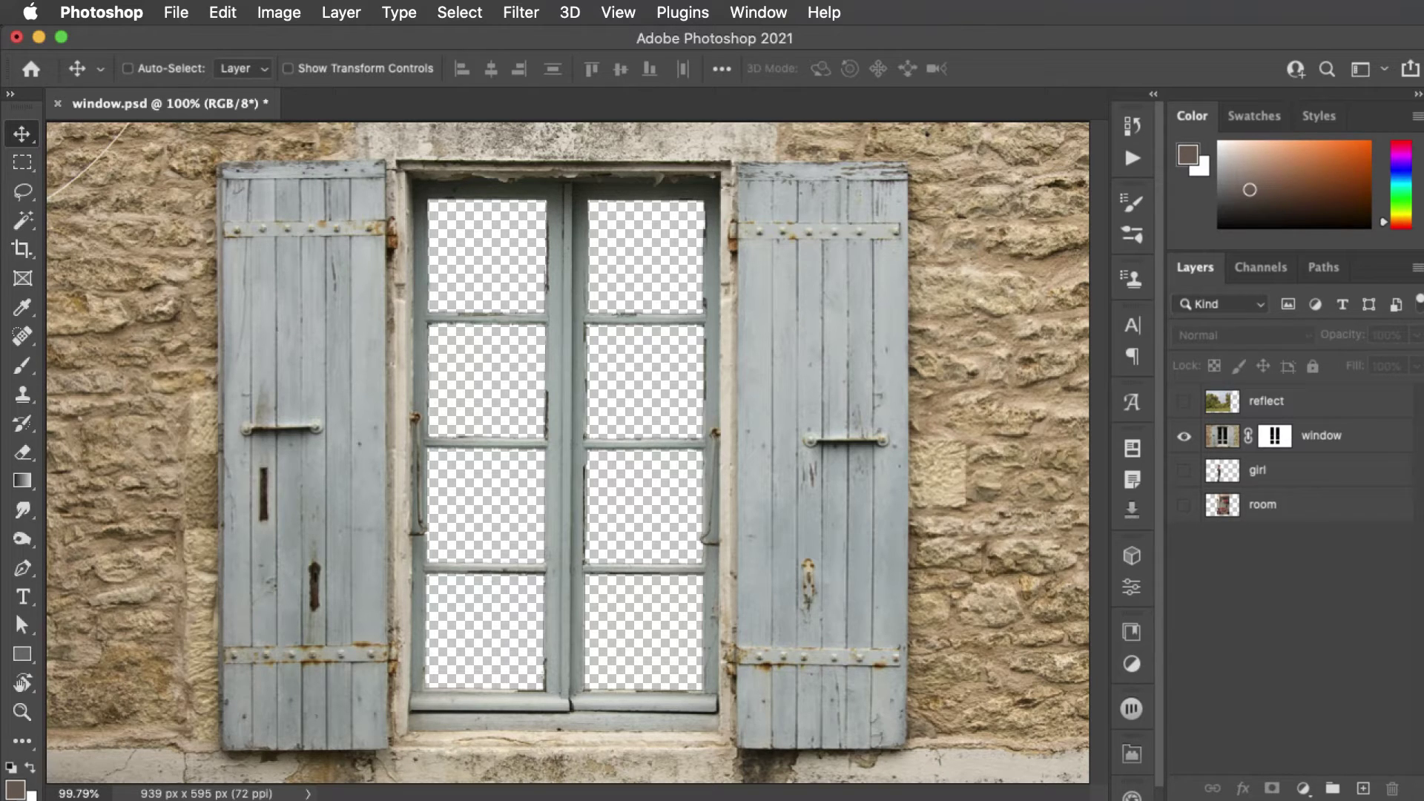
{"action": "left_click", "coordinate": [1184, 505]}
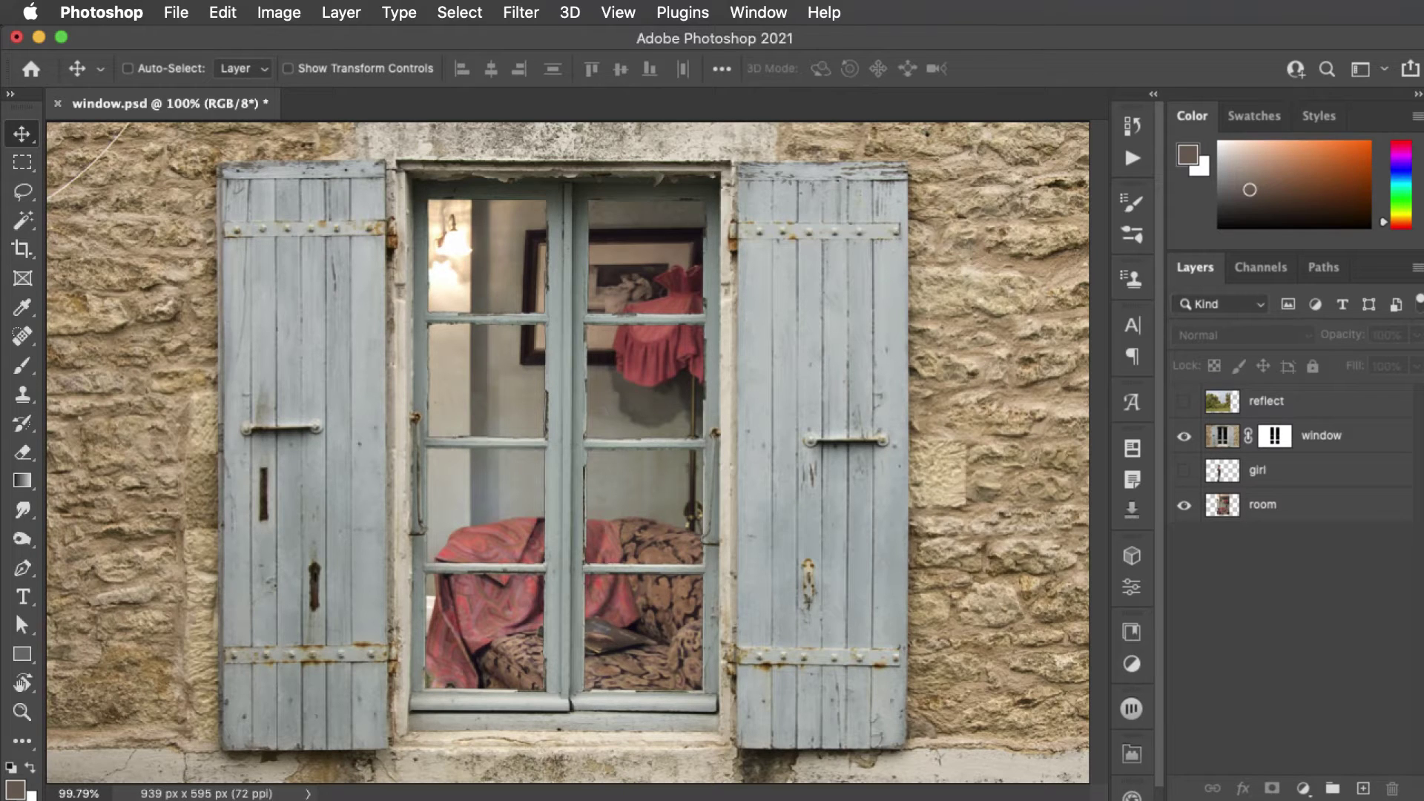
{"action": "left_click", "coordinate": [1184, 470]}
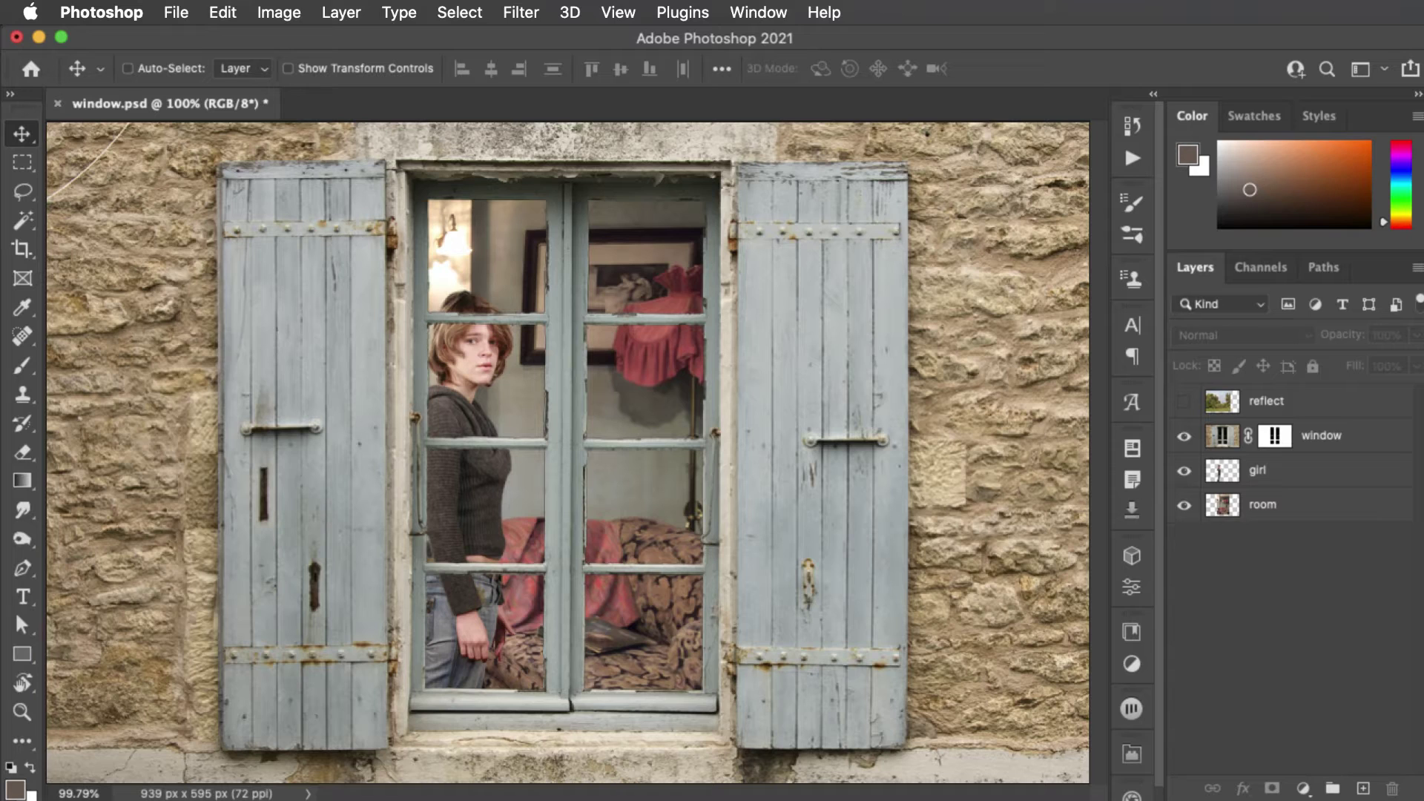
Show the reflect layer, move it below the window layer, and set its opacity to 30%.
{"action": "left_click", "coordinate": [1184, 402]}
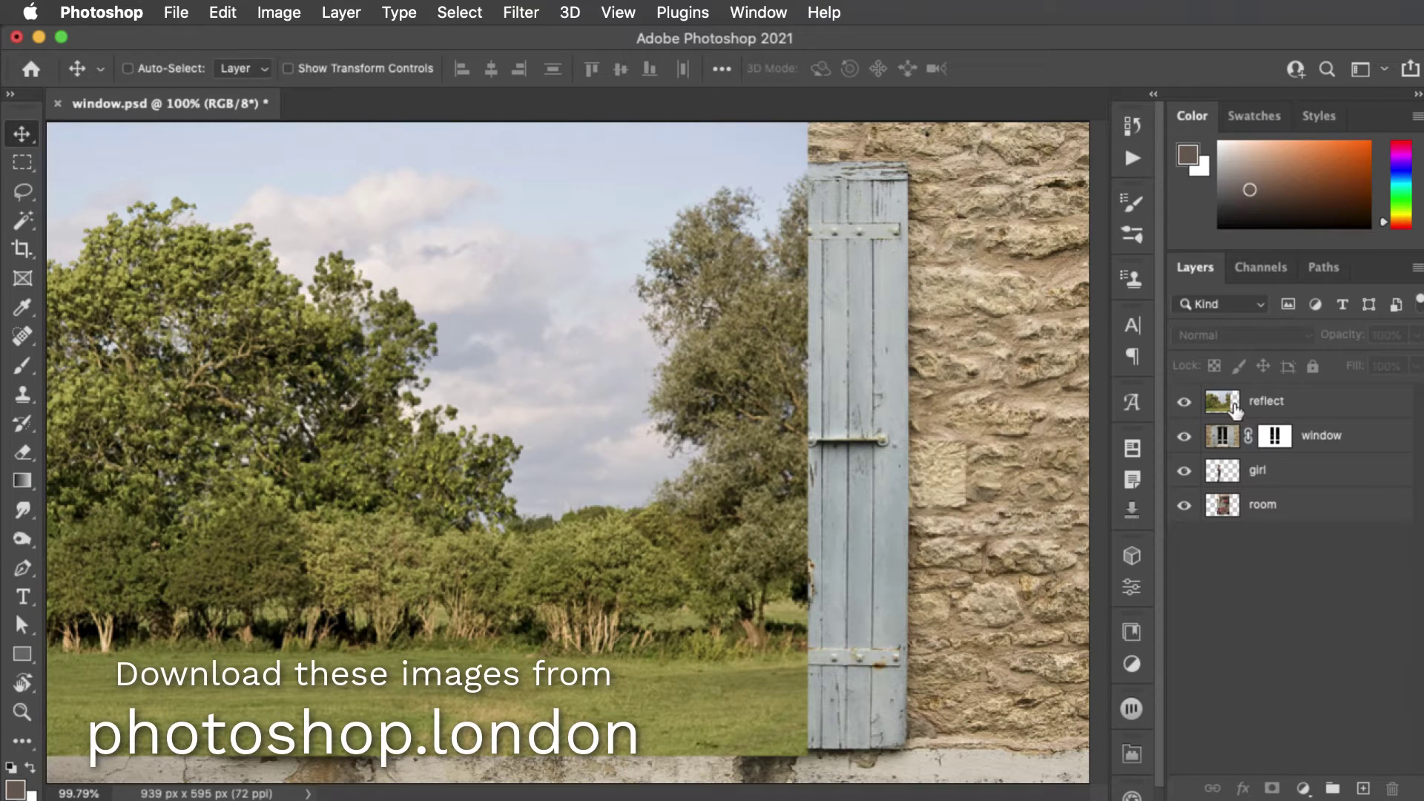
{"action": "left_click_drag", "start_coordinate": [1228, 404], "coordinate": [1227, 444]}
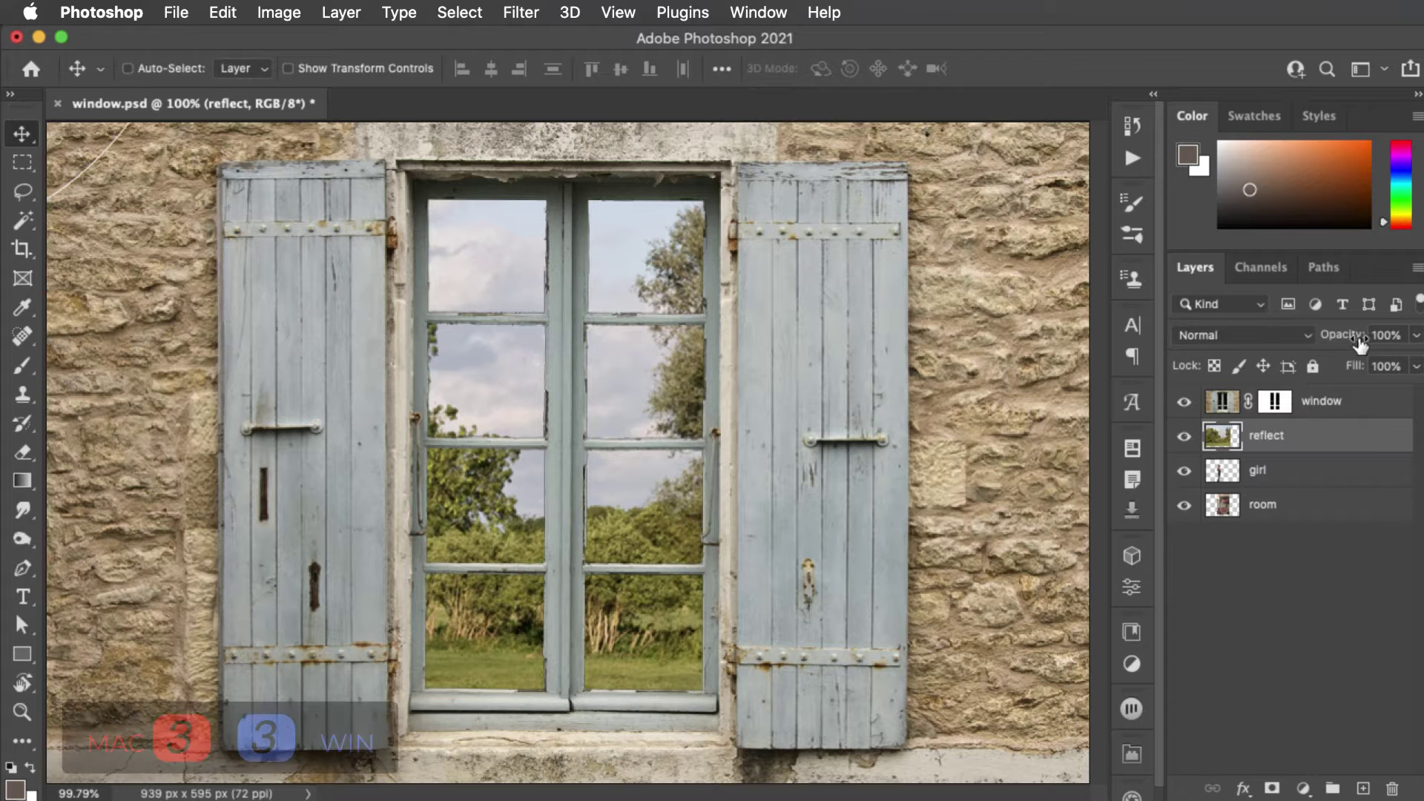
{"action": "key", "text": "3"}
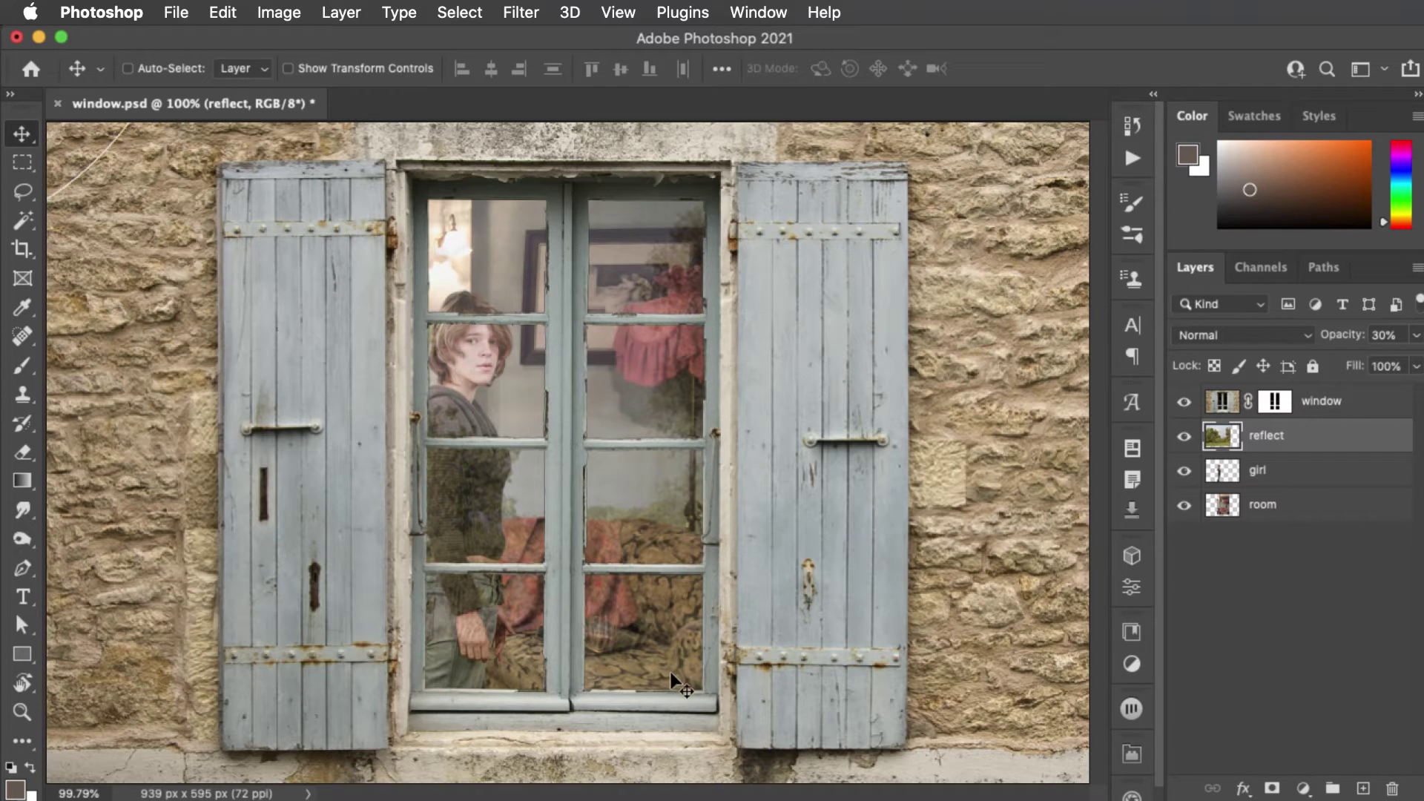
{"action": "left_click", "coordinate": [1184, 441]}
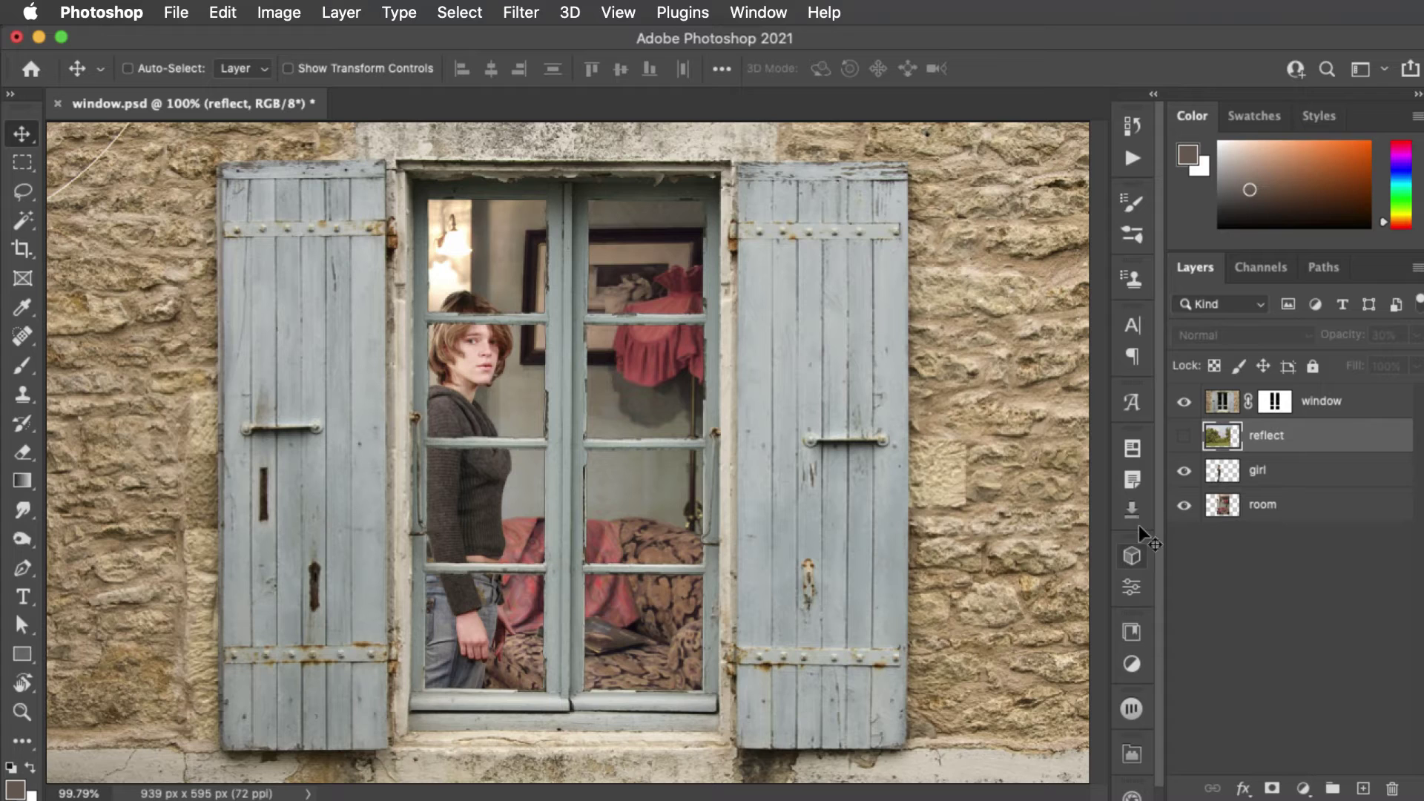
{"action": "left_click", "coordinate": [1184, 436]}
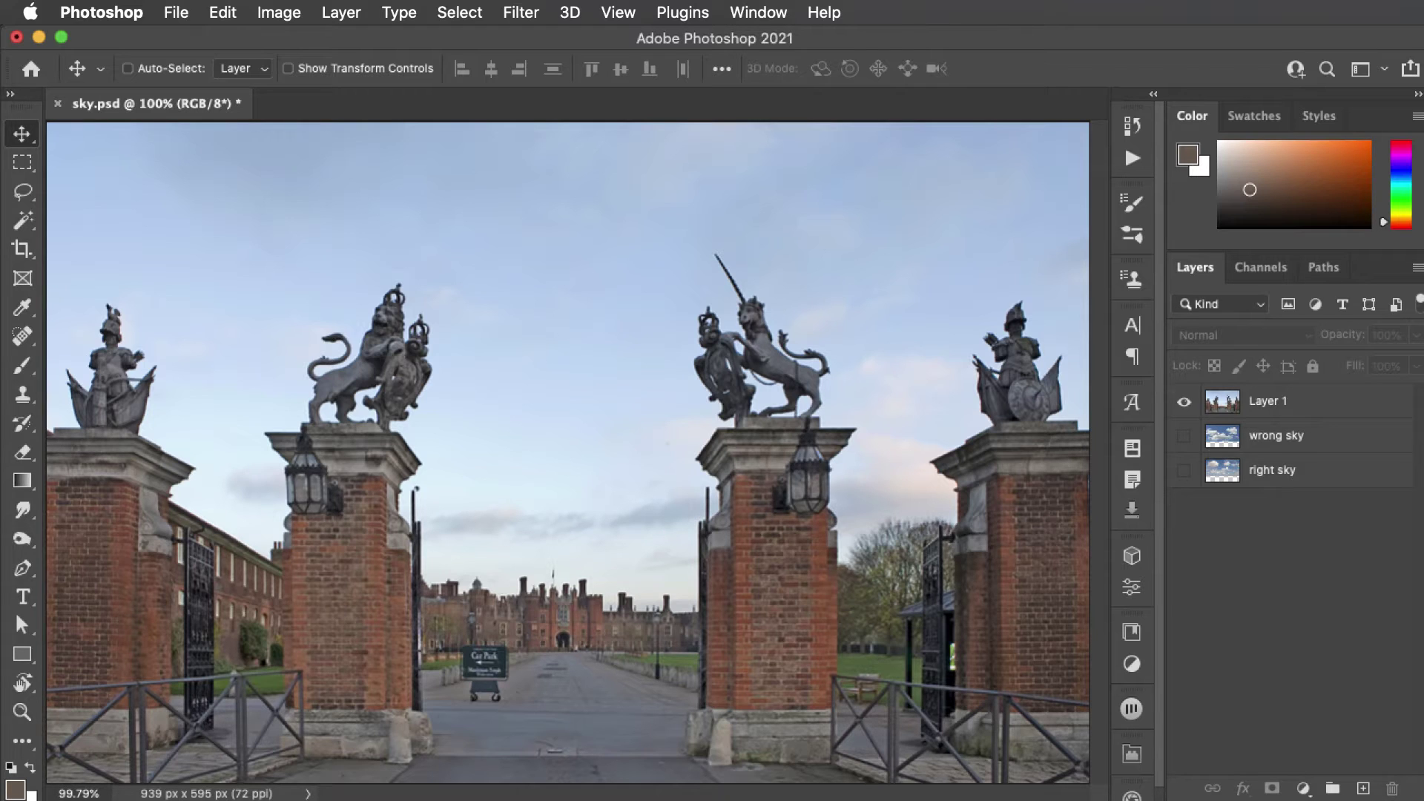
On Layer 1, select the sky with Select > Sky and delete it.
{"action": "left_click", "coordinate": [1265, 407]}
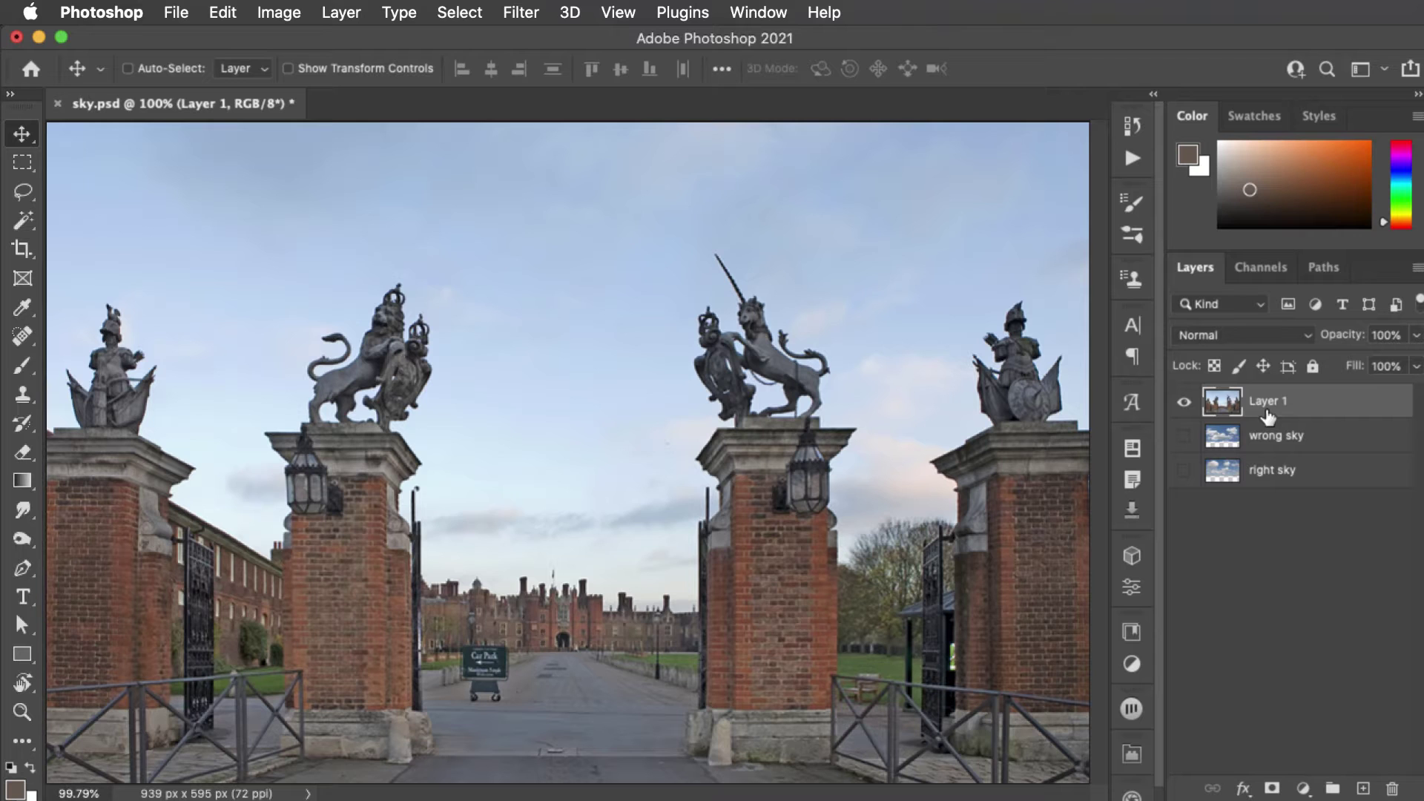
{"action": "left_click", "coordinate": [457, 13]}
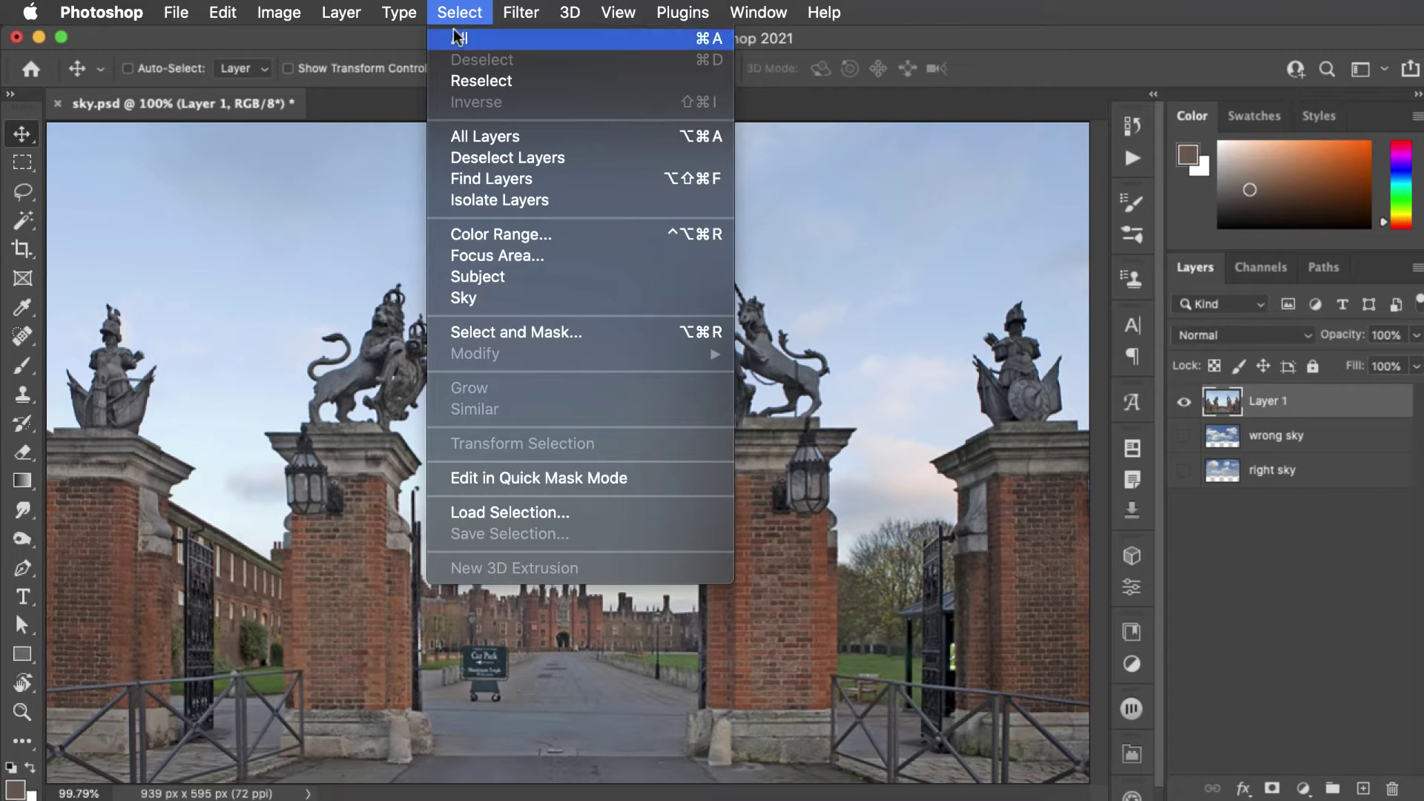
{"action": "left_click", "coordinate": [572, 296]}
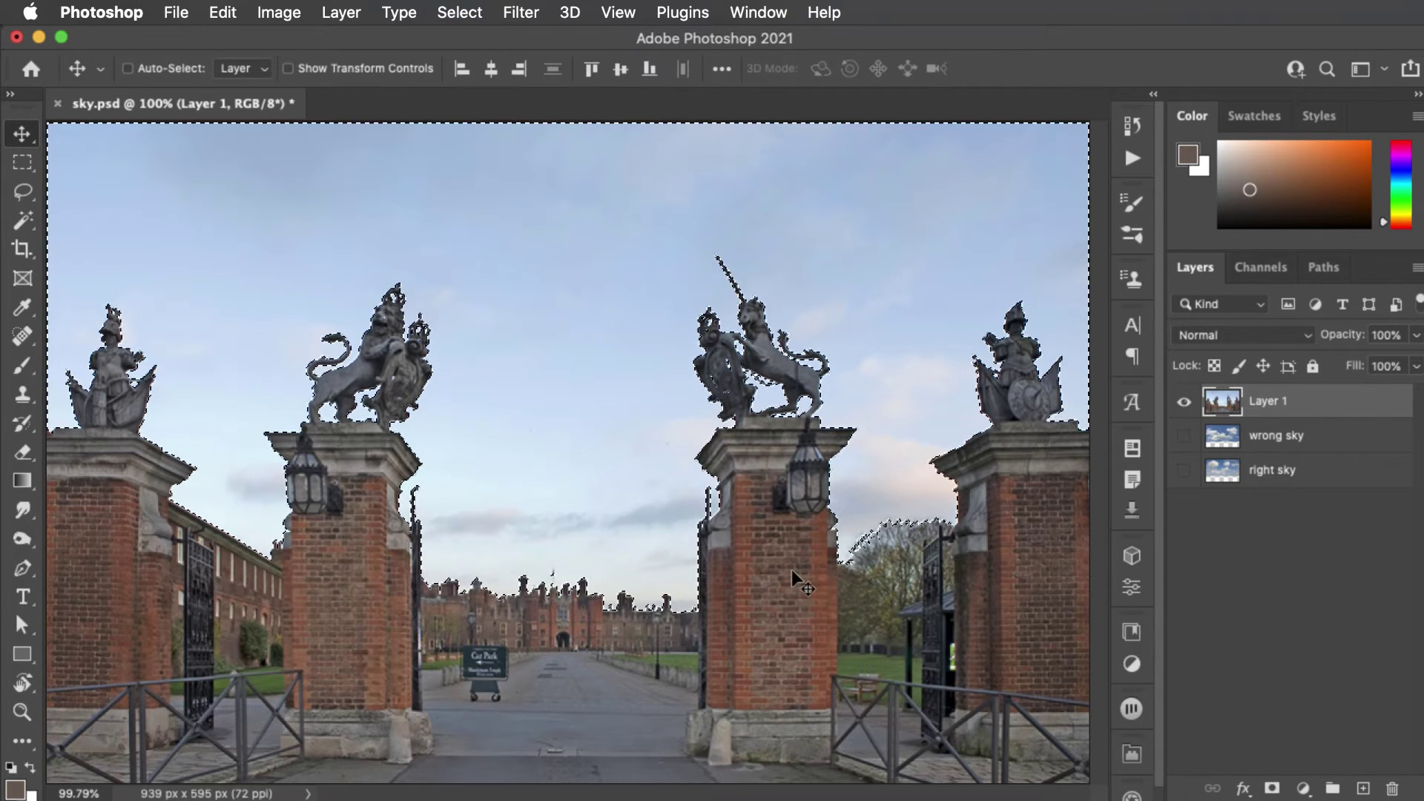
{"action": "key", "text": "BackSpace"}
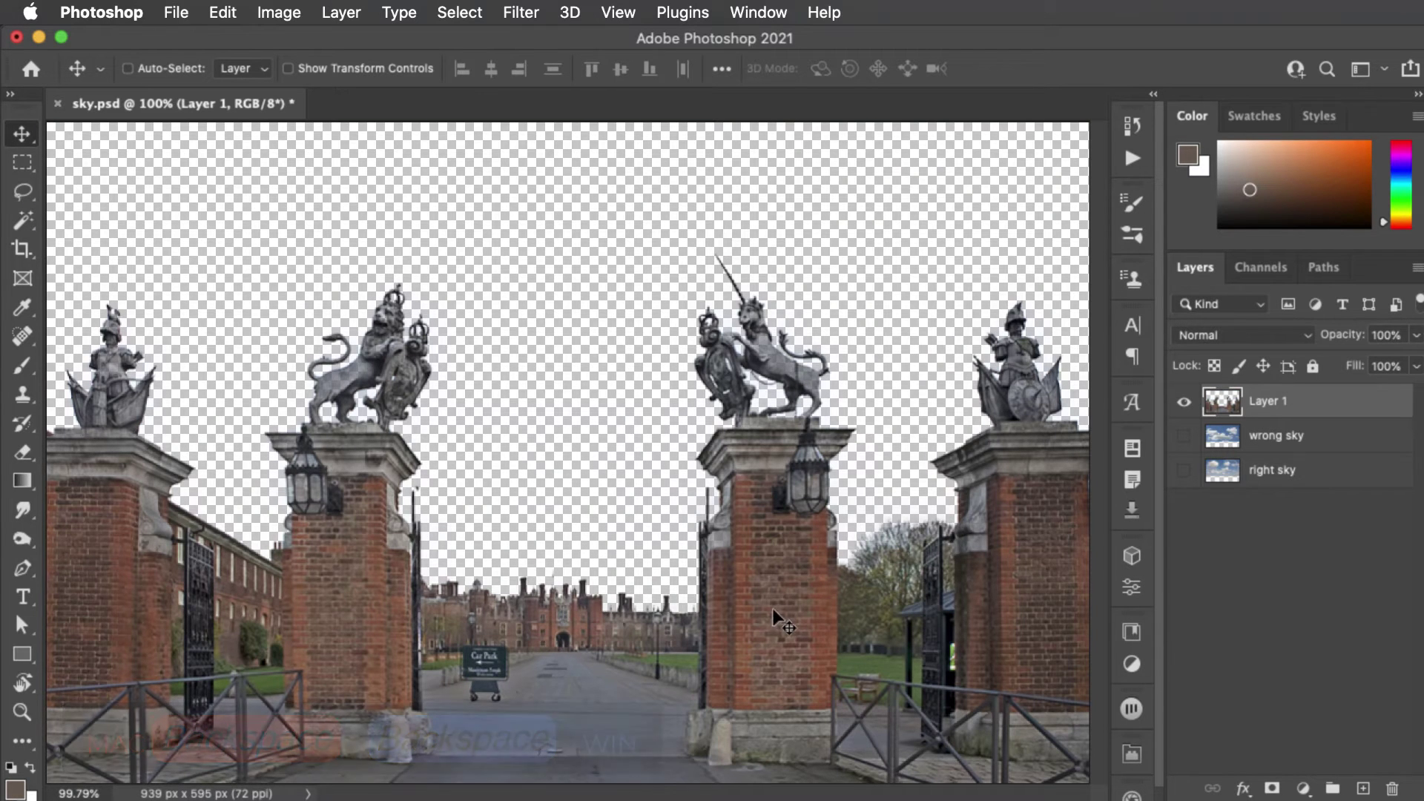
Preview the wrong sky layer, then hide it and show the right sky layer instead.
{"action": "left_click", "coordinate": [1184, 437]}
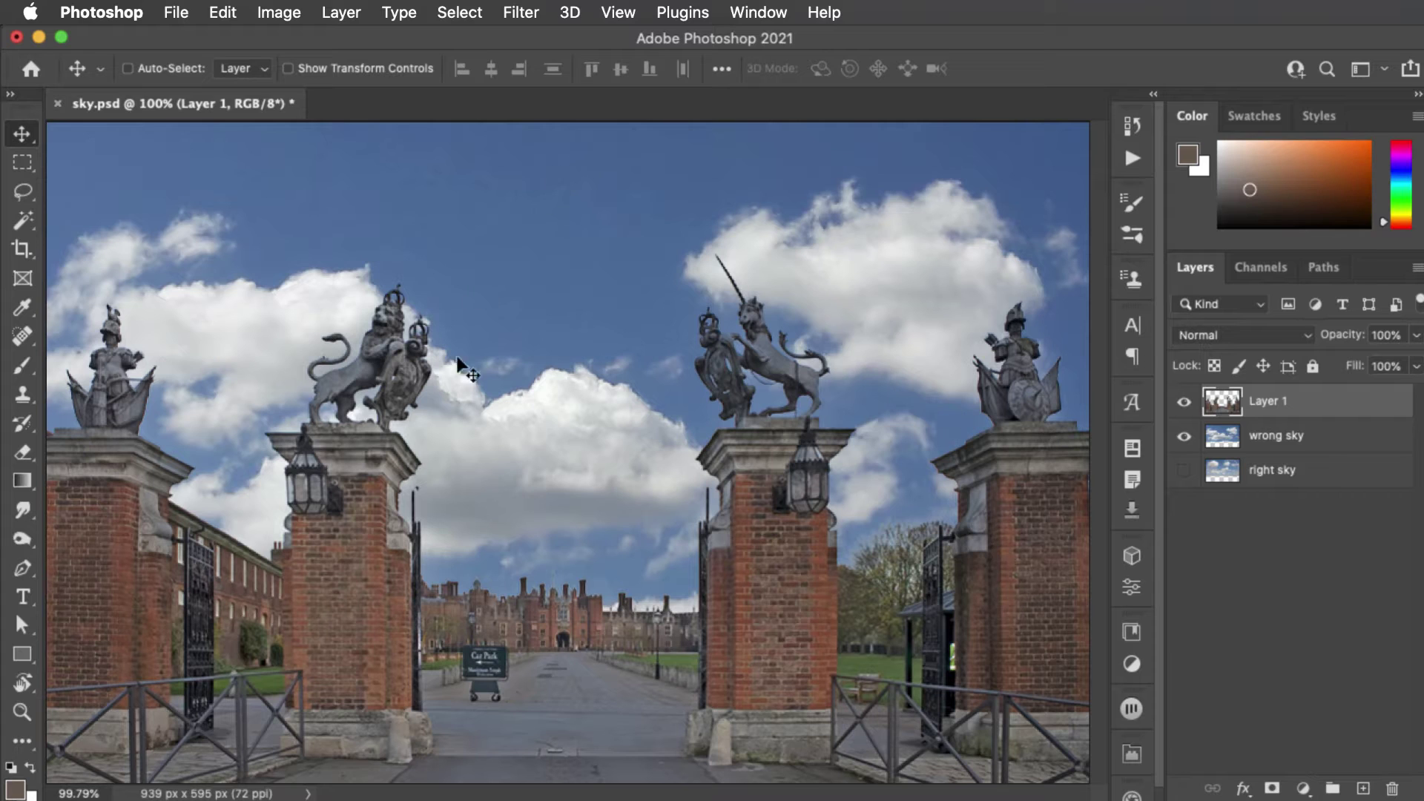
{"action": "left_click", "coordinate": [1183, 436]}
{"action": "left_click", "coordinate": [1183, 470]}
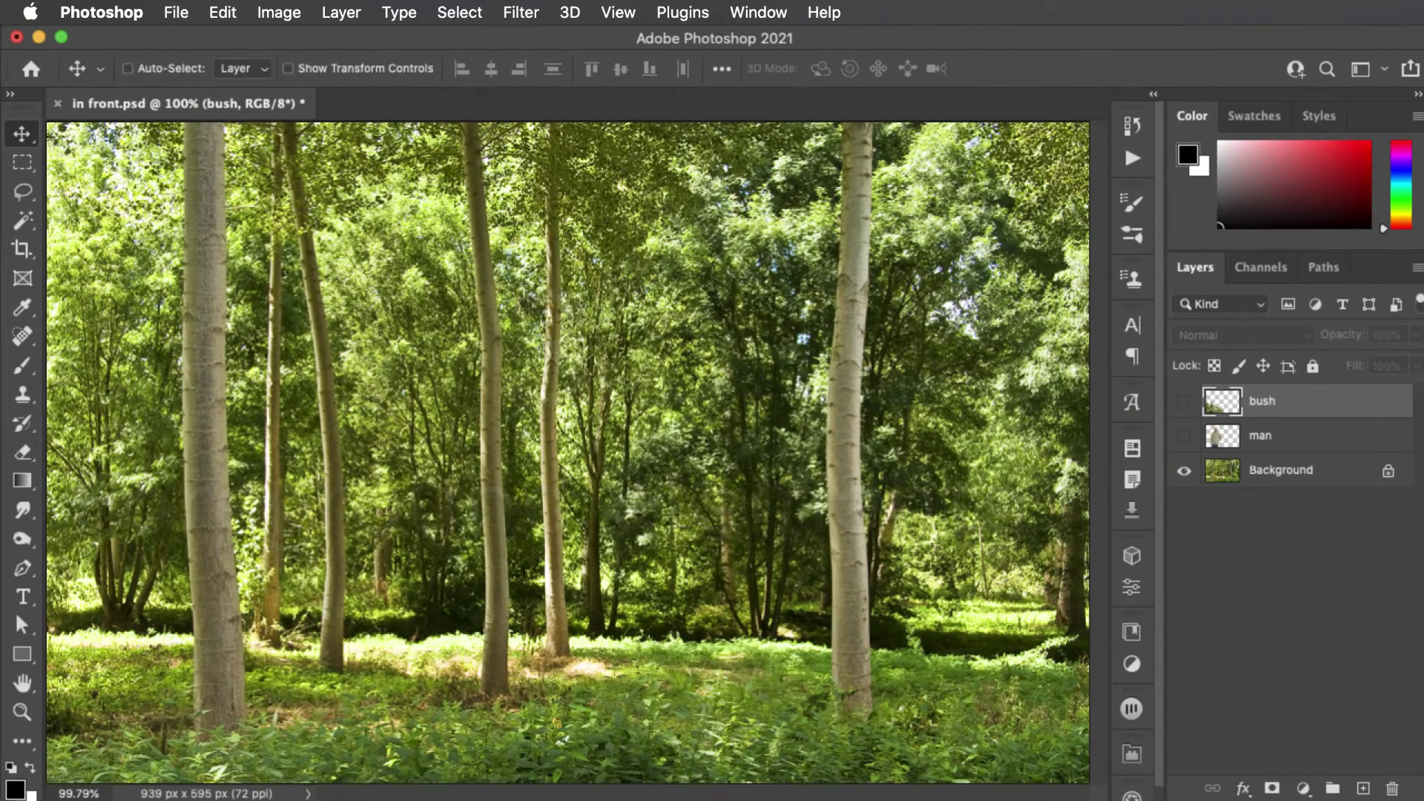
Show the man layer, then the bush layer in front of him.
{"action": "left_click", "coordinate": [1184, 440]}
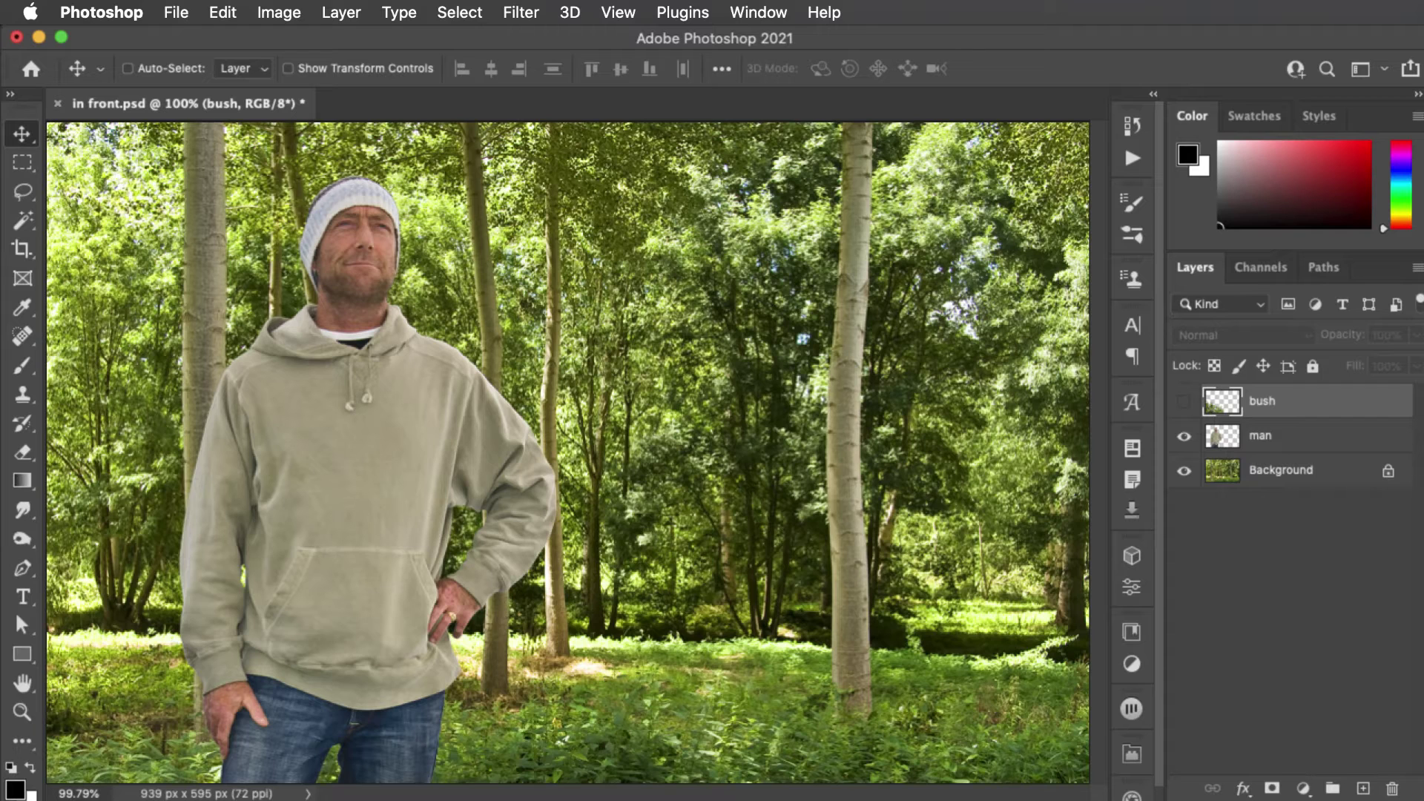
{"action": "left_click", "coordinate": [1183, 401]}
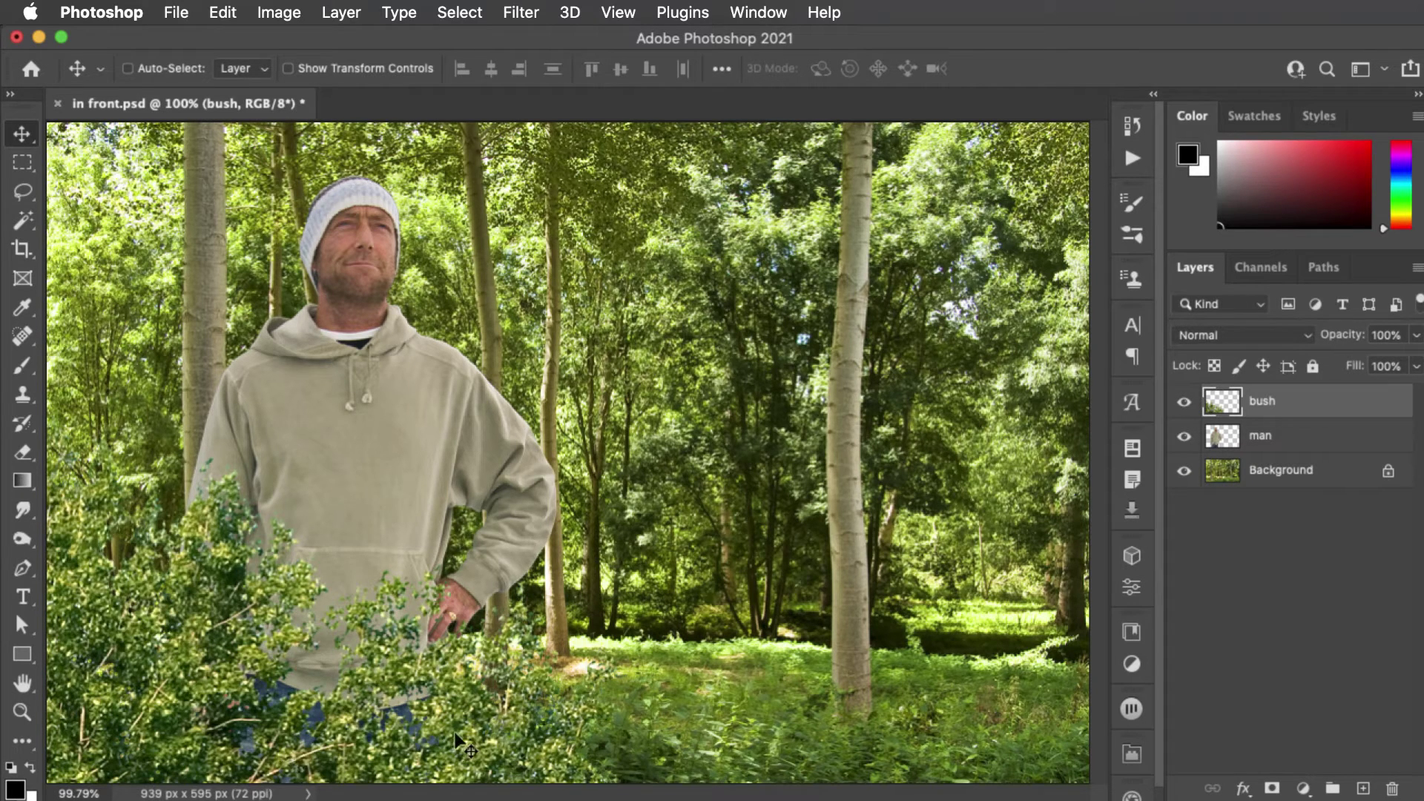
Apply a 3.0-pixel Gaussian Blur to the bush layer.
{"action": "left_click", "coordinate": [520, 11]}
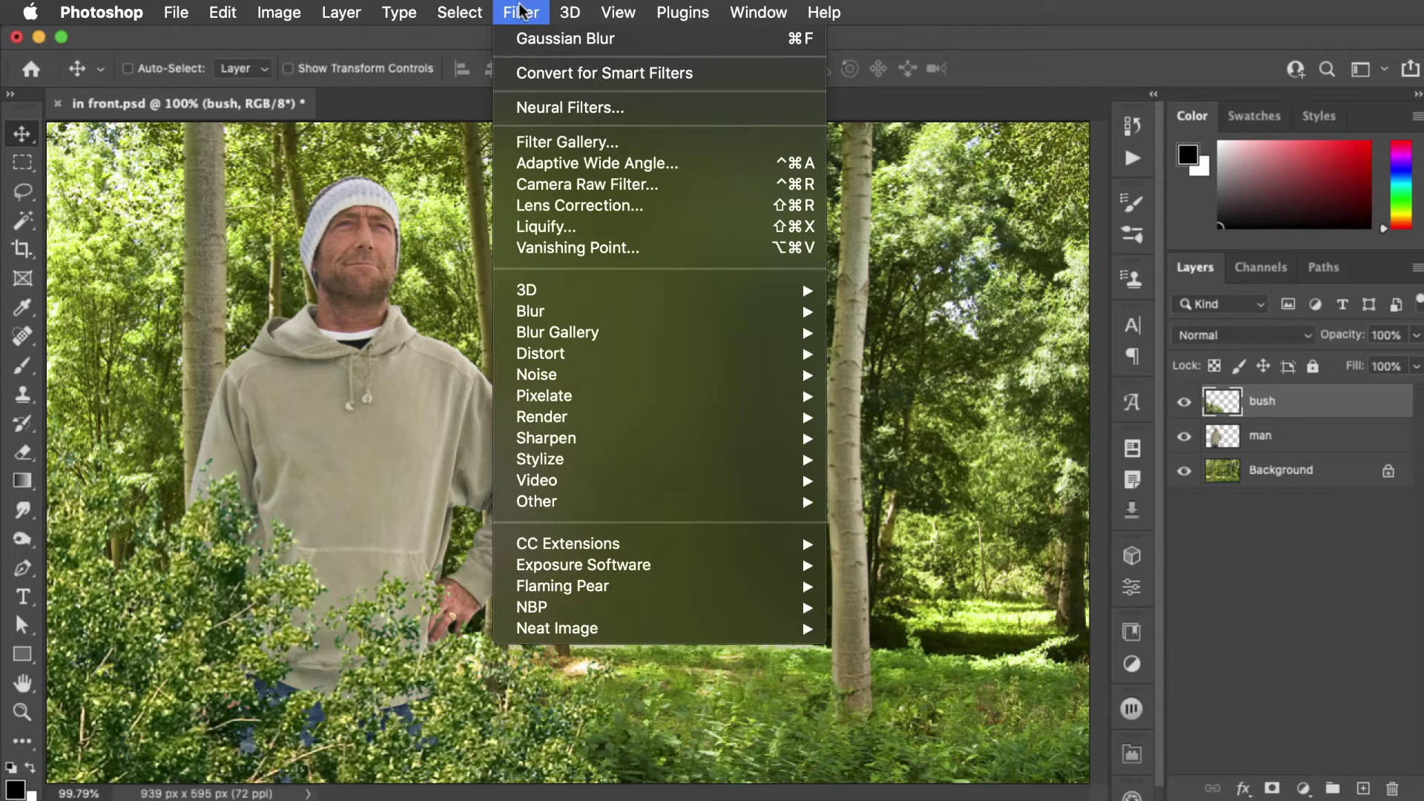
{"action": "mouse_move", "coordinate": [762, 310]}
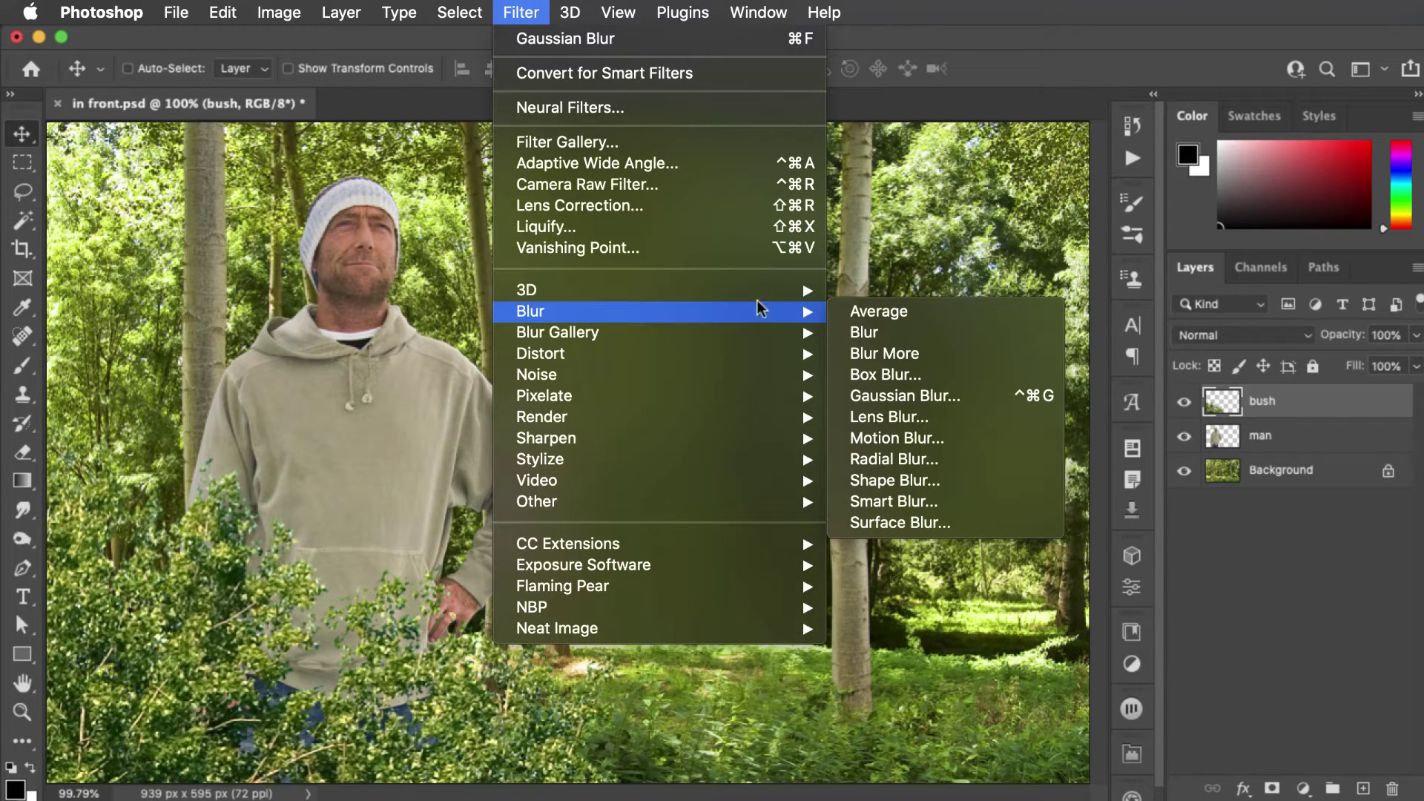
{"action": "left_click", "coordinate": [945, 404]}
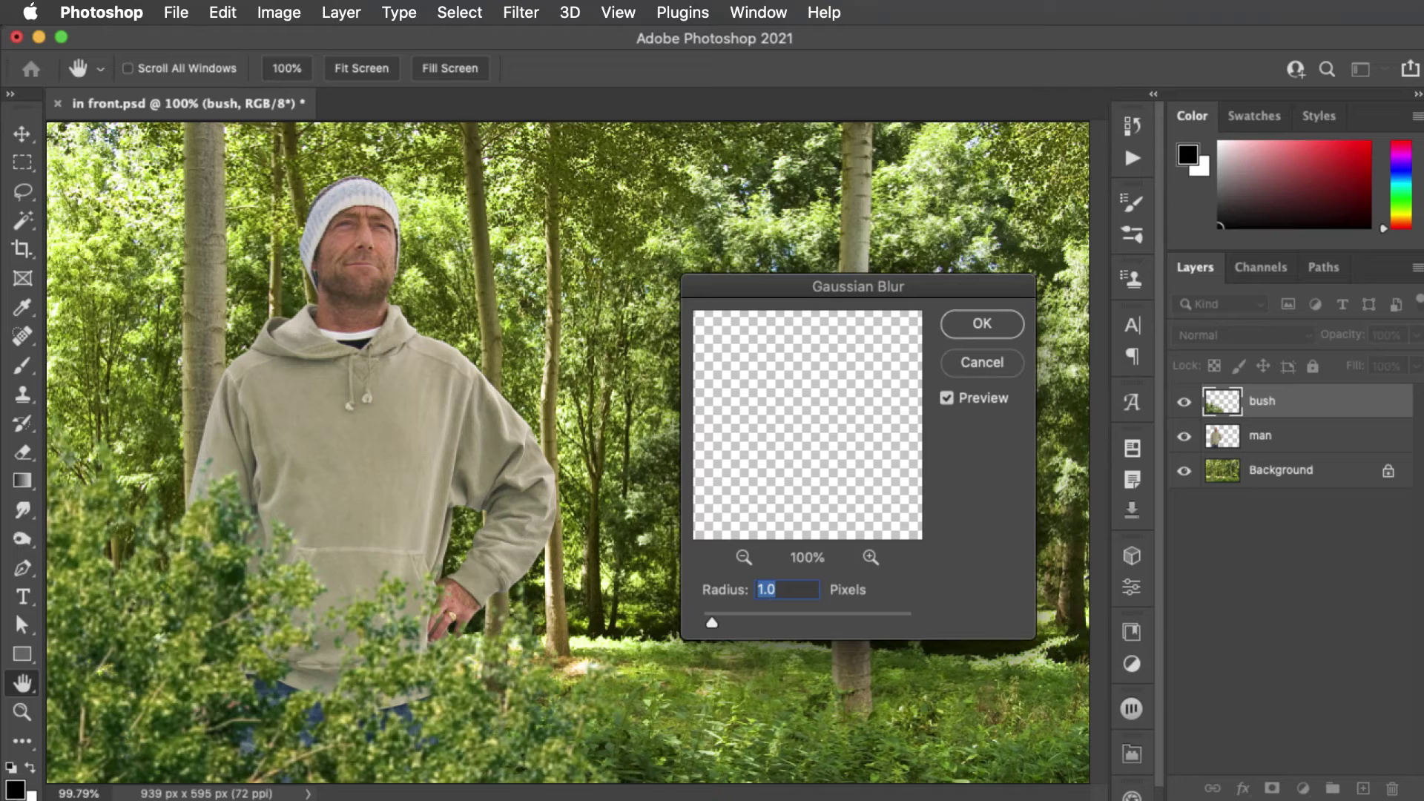
{"action": "key", "text": "shift+Up"}
{"action": "key", "text": "shift+Up"}
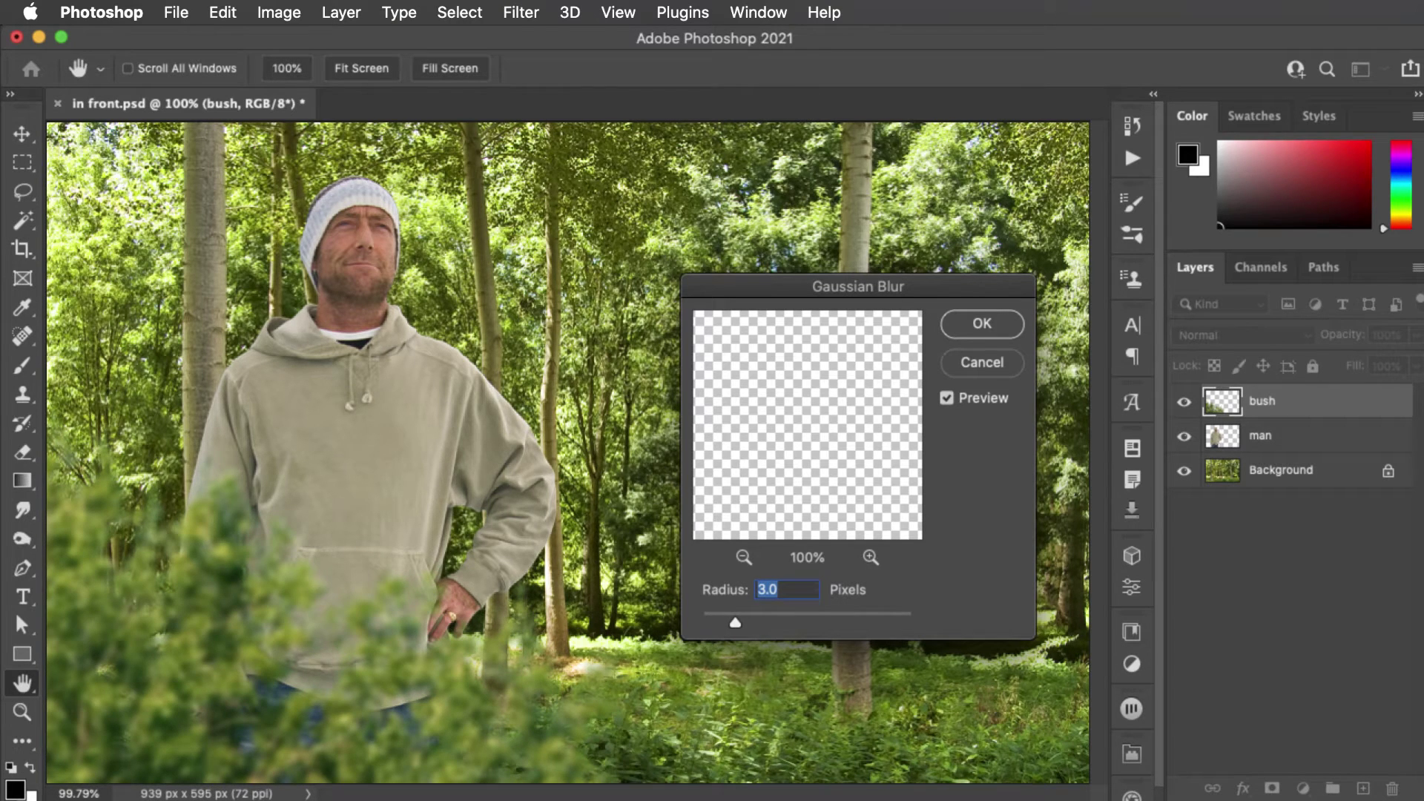
{"action": "left_click", "coordinate": [1004, 332]}
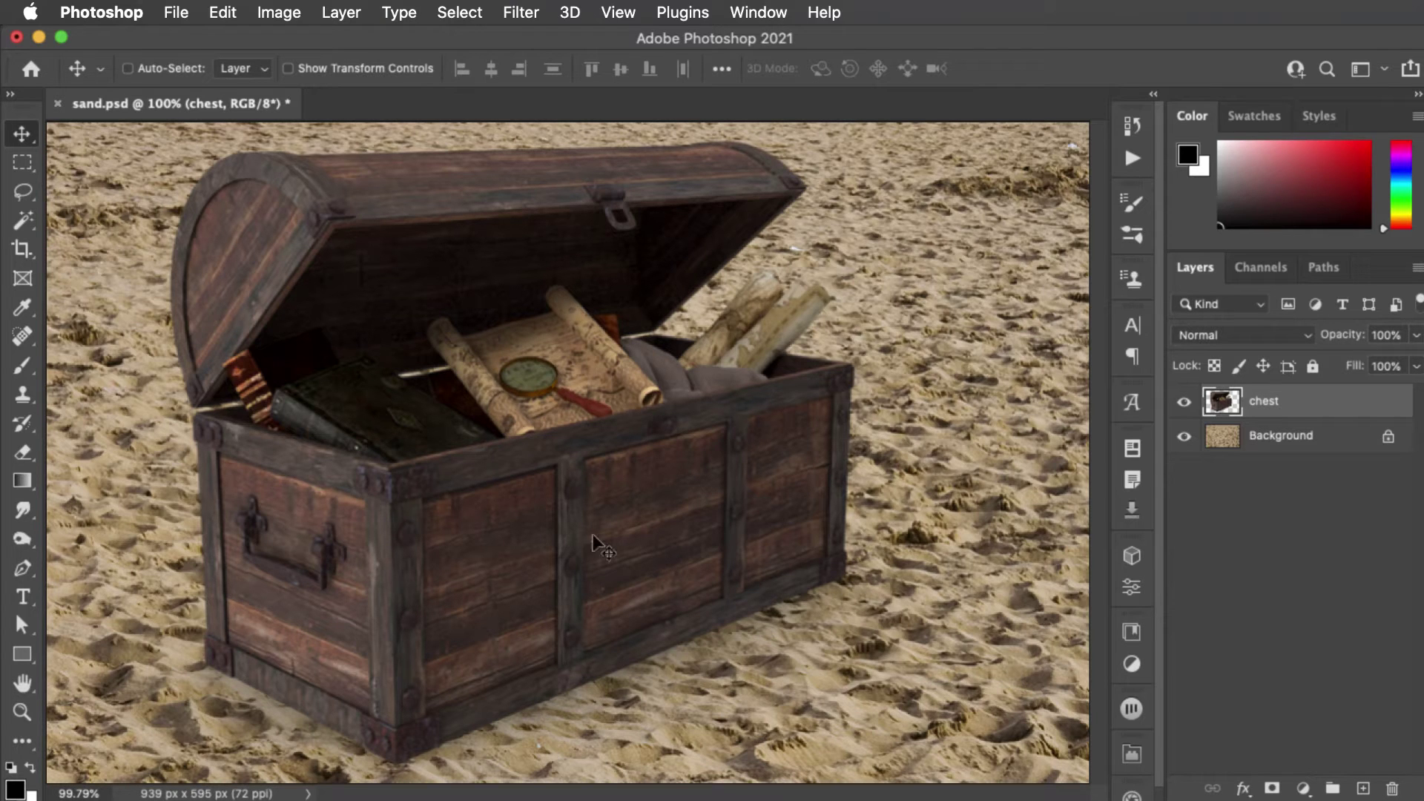
Add a Reveal All layer mask to the chest layer.
{"action": "left_click", "coordinate": [343, 10]}
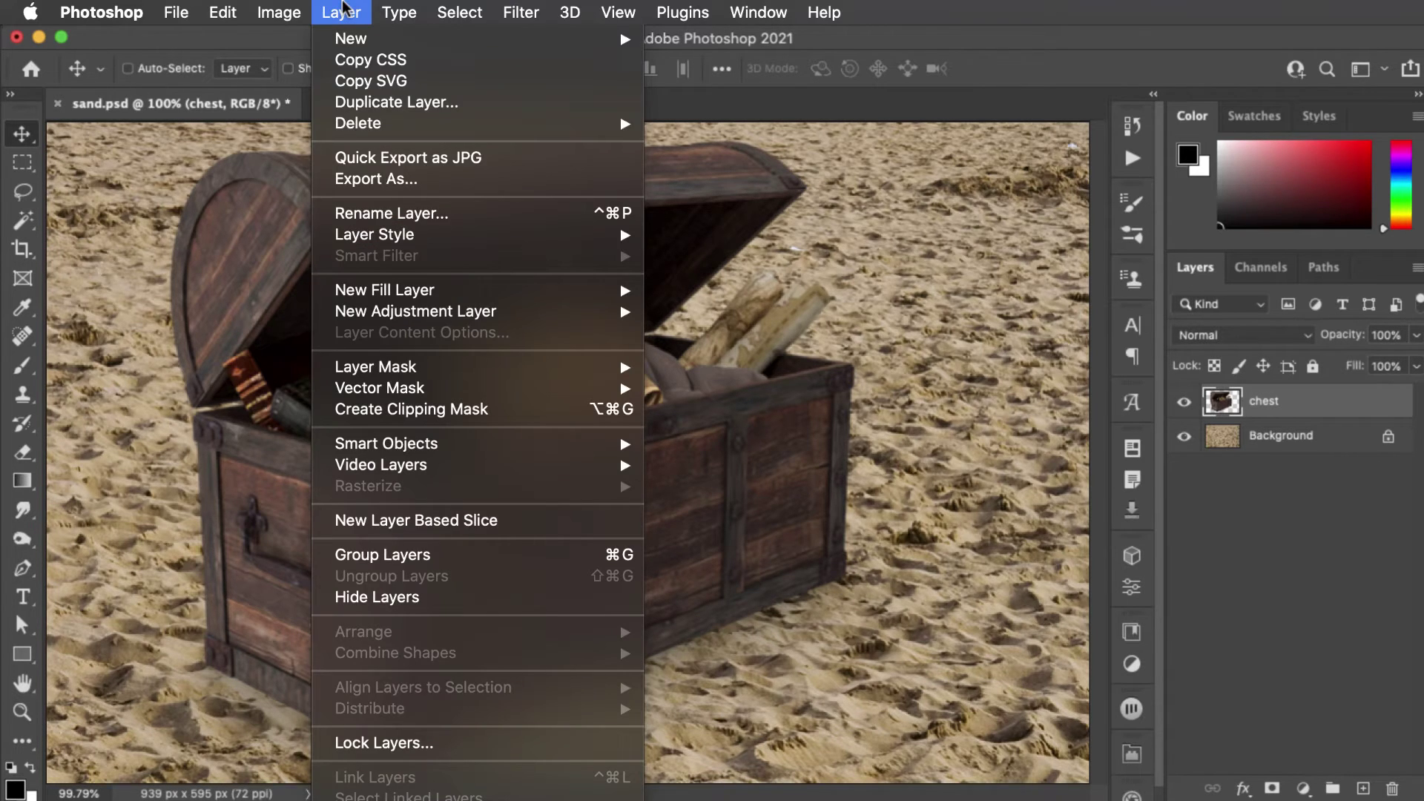
{"action": "mouse_move", "coordinate": [563, 377]}
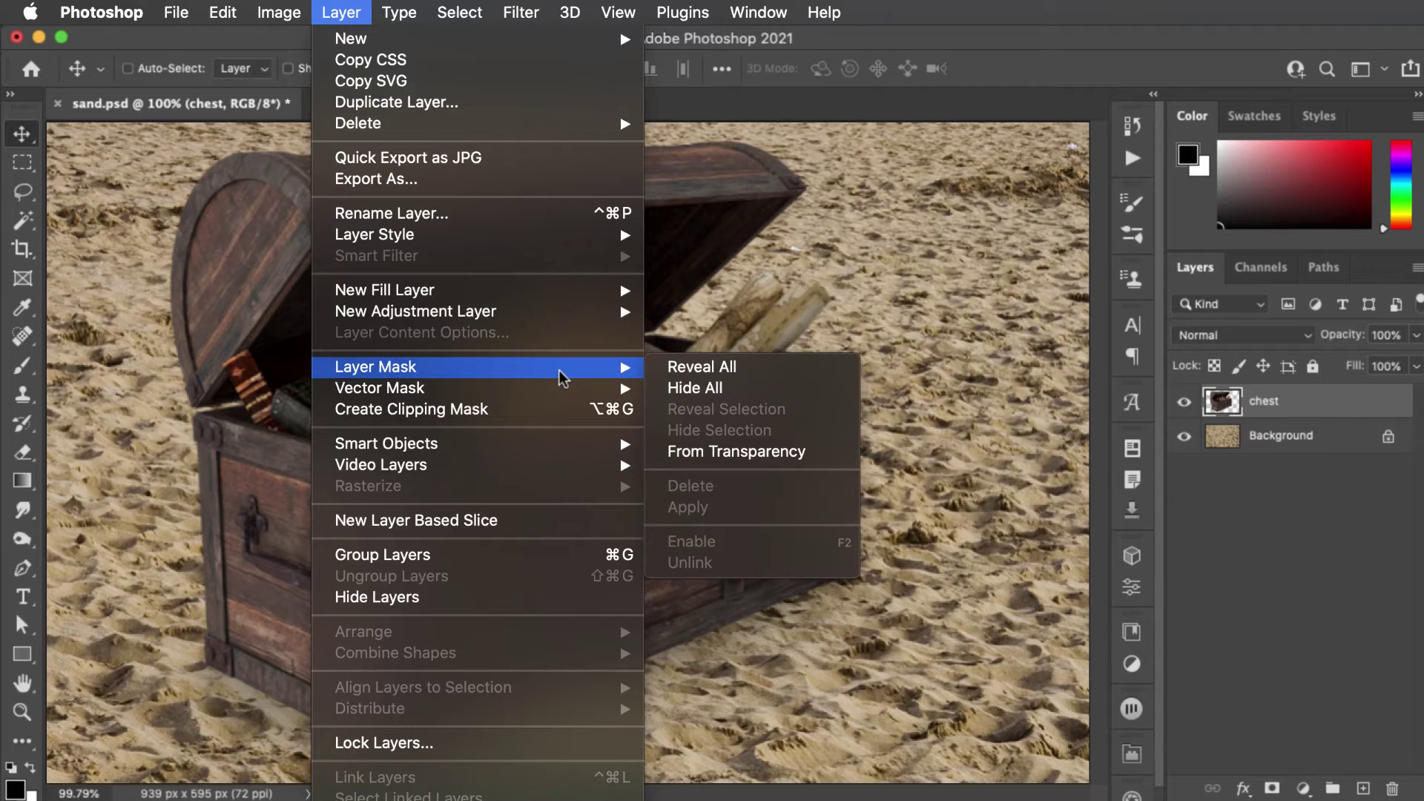
{"action": "left_click", "coordinate": [738, 368]}
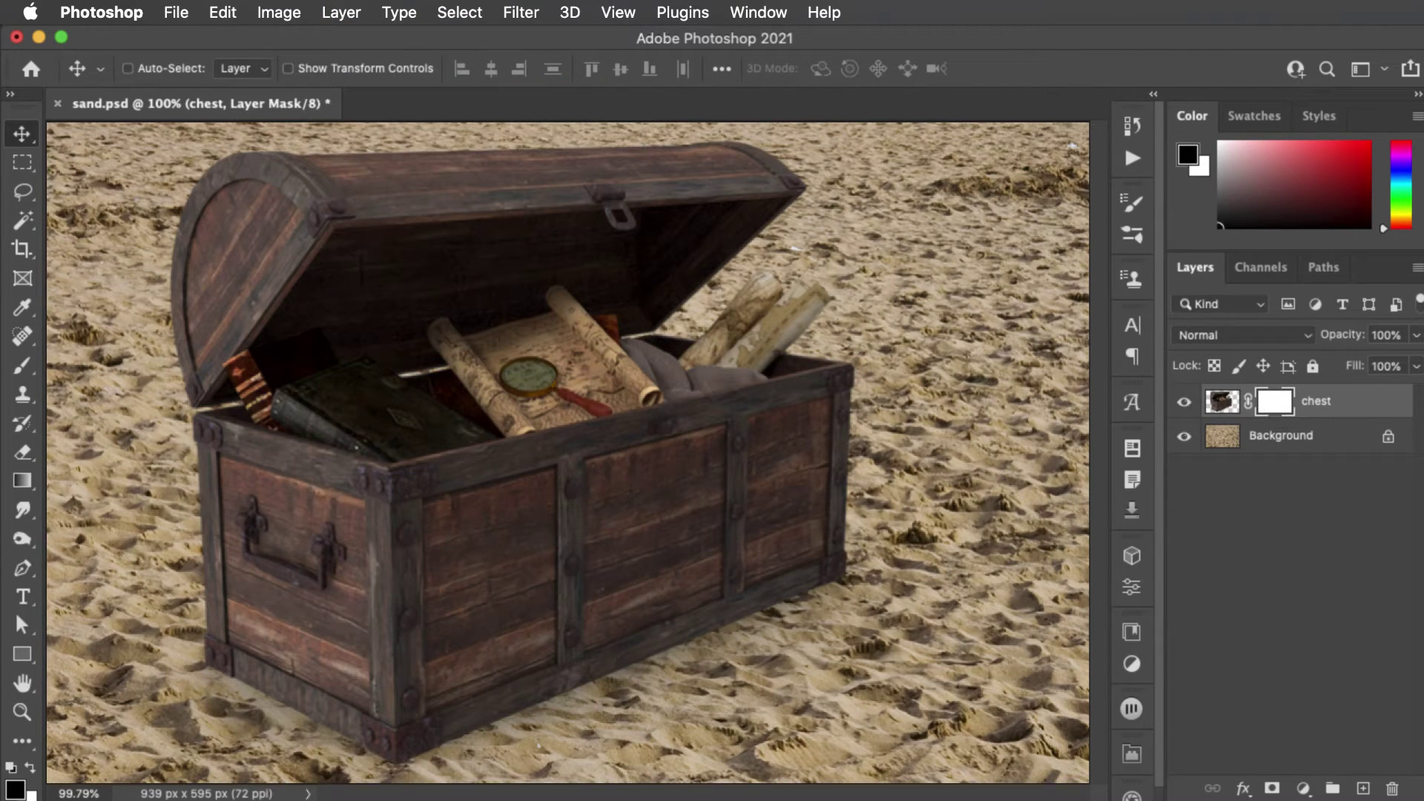
Paint black on the mask along the chest's base with a 0% hardness, 77 px brush.
{"action": "left_click", "coordinate": [22, 365]}
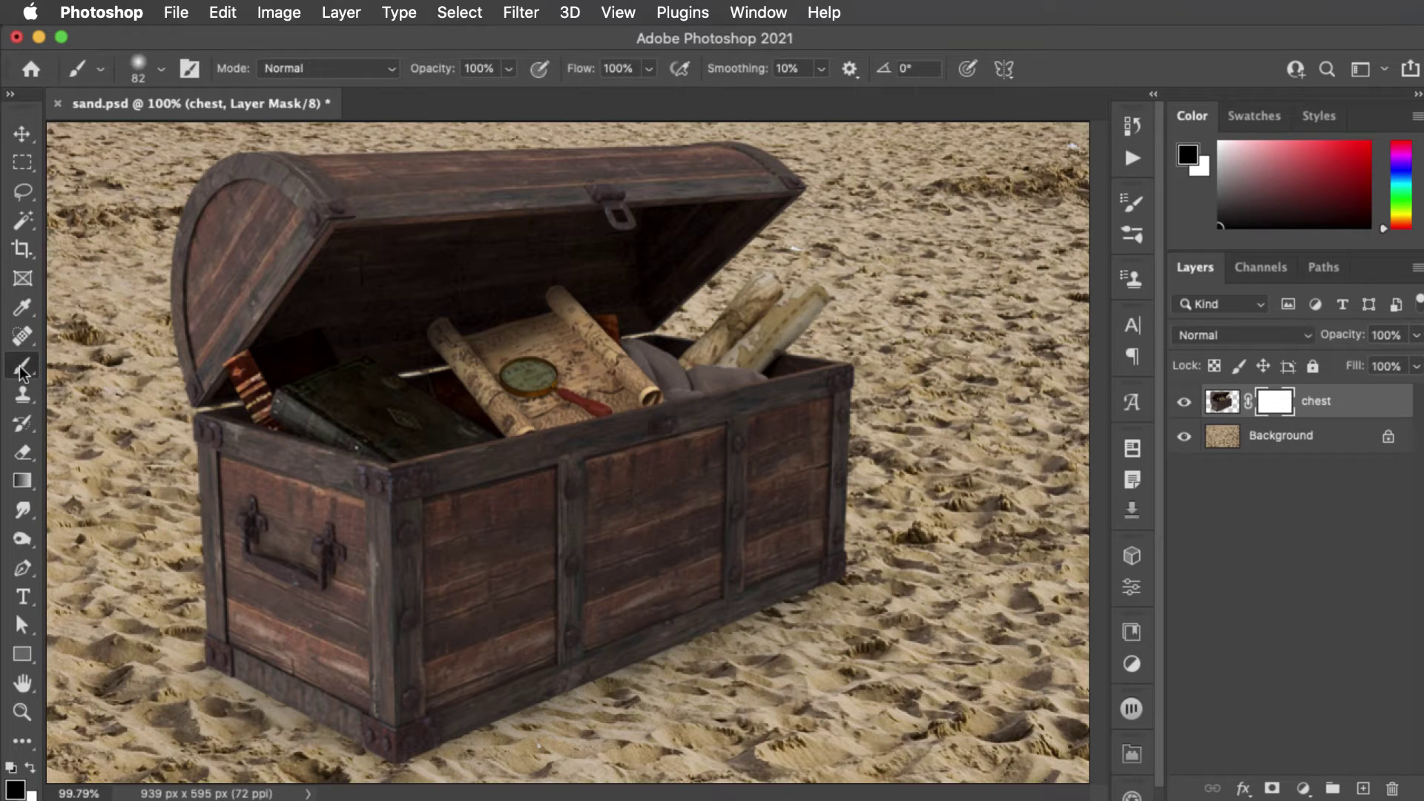
{"action": "left_click", "coordinate": [628, 528], "text": "ctrl+alt"}
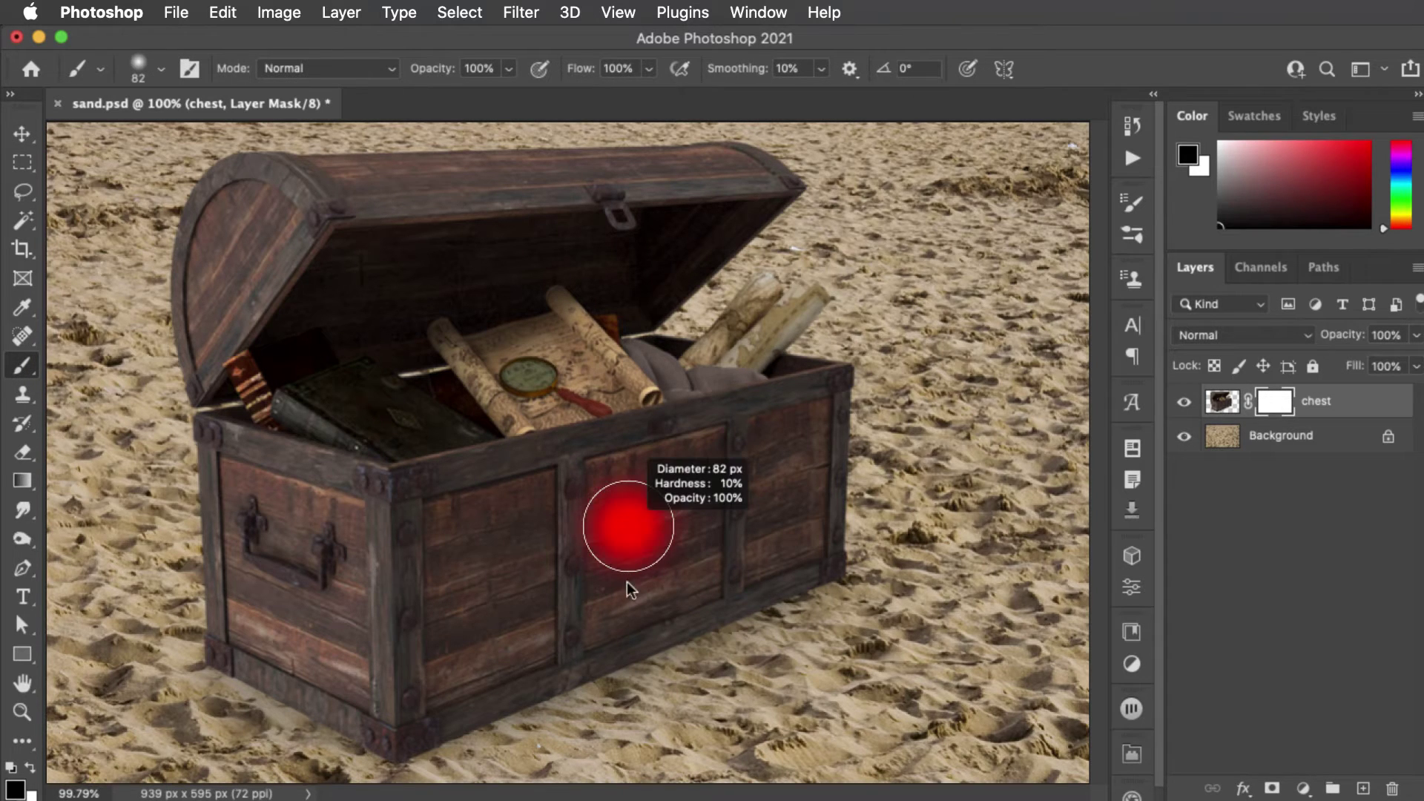
{"action": "left_click_drag", "start_coordinate": [626, 582], "coordinate": [623, 476]}
{"action": "left_click_drag", "start_coordinate": [621, 374], "coordinate": [617, 375]}
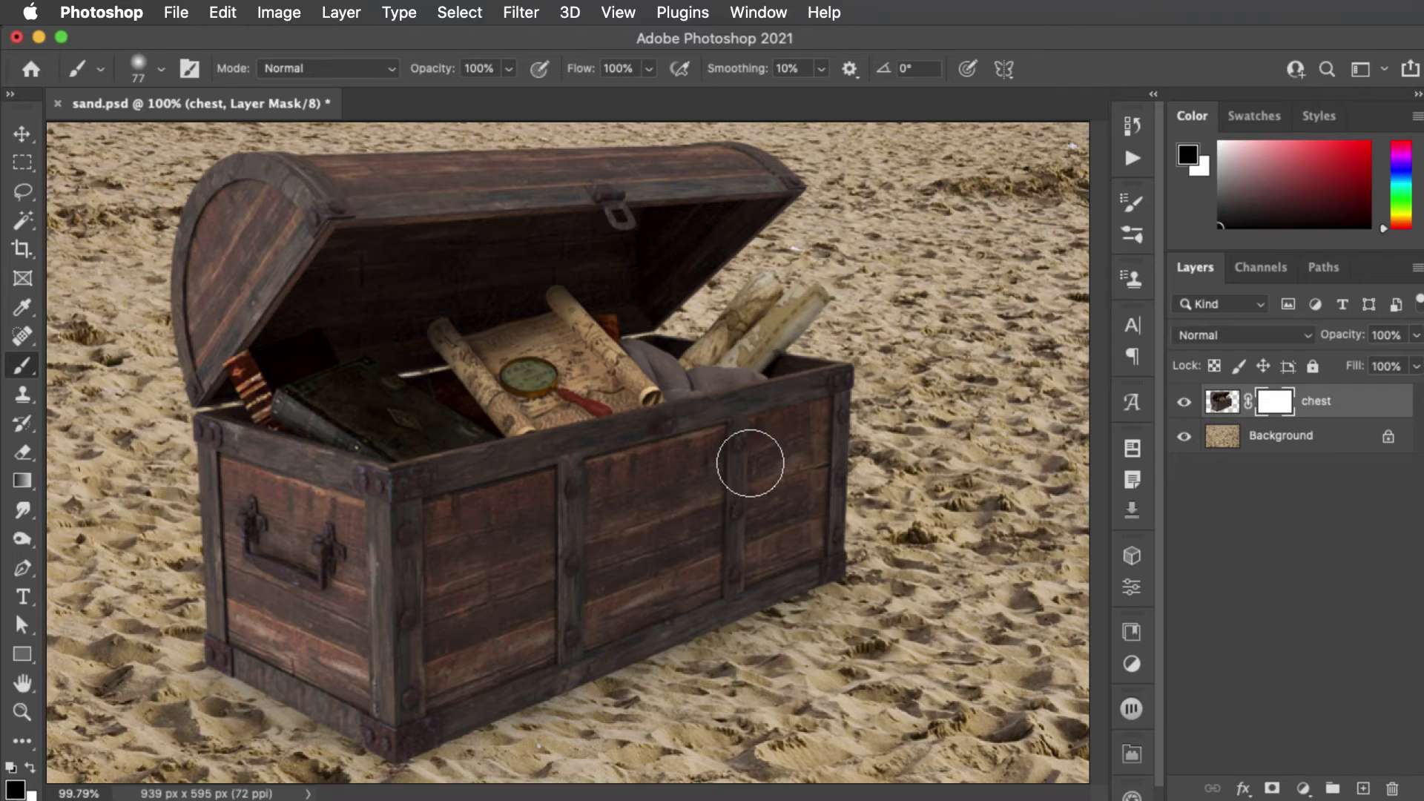
{"action": "mouse_move", "coordinate": [849, 588]}
{"action": "left_mouse_down"}
{"action": "mouse_move", "coordinate": [653, 673]}
{"action": "mouse_move", "coordinate": [585, 726]}
{"action": "mouse_move", "coordinate": [415, 776]}
{"action": "mouse_move", "coordinate": [370, 774]}
{"action": "mouse_move", "coordinate": [295, 699]}
{"action": "mouse_move", "coordinate": [198, 683]}
{"action": "mouse_move", "coordinate": [162, 658]}
{"action": "mouse_move", "coordinate": [214, 731]}
{"action": "mouse_move", "coordinate": [325, 775]}
{"action": "mouse_move", "coordinate": [433, 756]}
{"action": "mouse_move", "coordinate": [476, 726]}
{"action": "mouse_move", "coordinate": [572, 720]}
{"action": "mouse_move", "coordinate": [596, 690]}
{"action": "mouse_move", "coordinate": [648, 680]}
{"action": "mouse_move", "coordinate": [707, 634]}
{"action": "mouse_move", "coordinate": [819, 597]}
{"action": "left_mouse_up"}
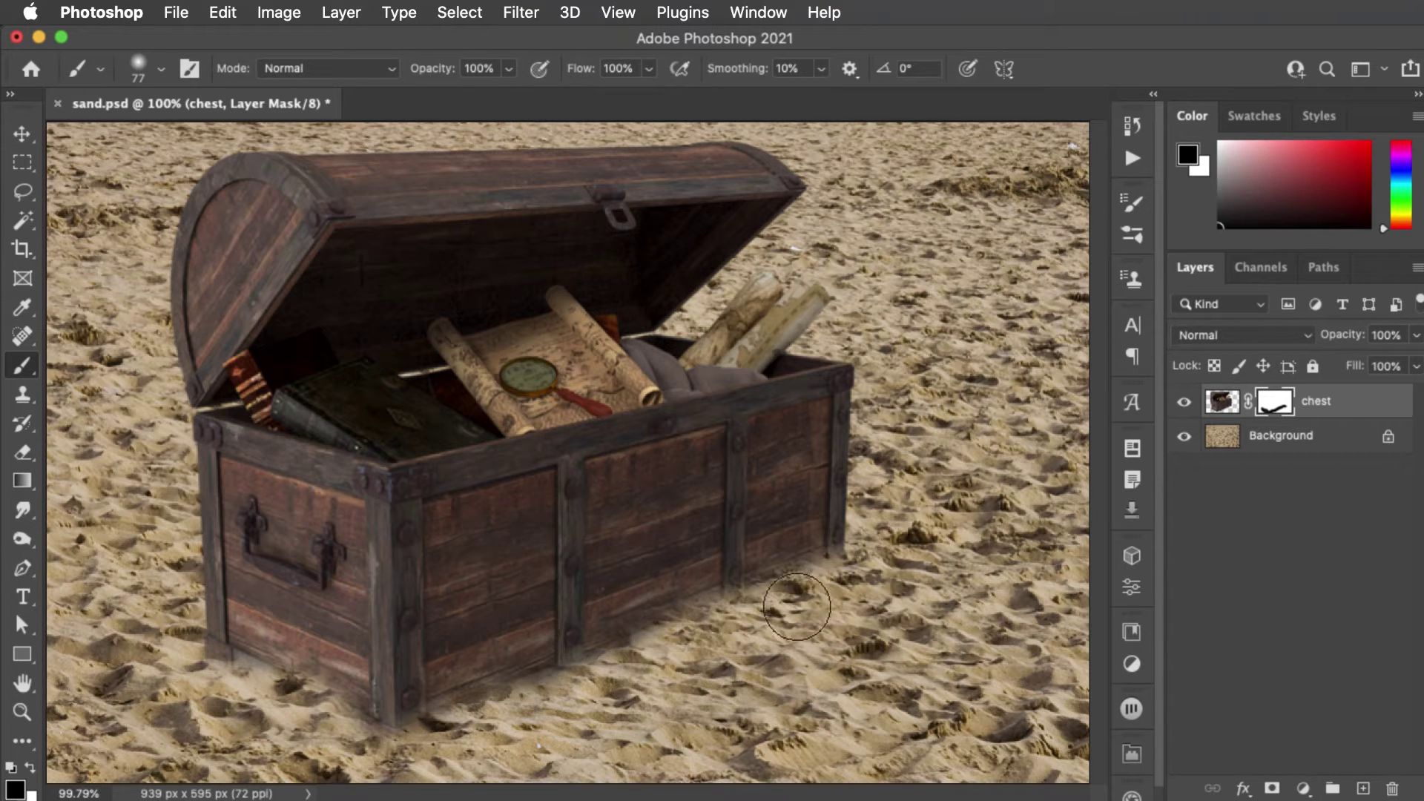
Undo the last stroke, set the brush to Dissolve mode, and paint speckle along the chest's bottom.
{"action": "left_click", "coordinate": [221, 11]}
{"action": "left_click", "coordinate": [236, 39]}
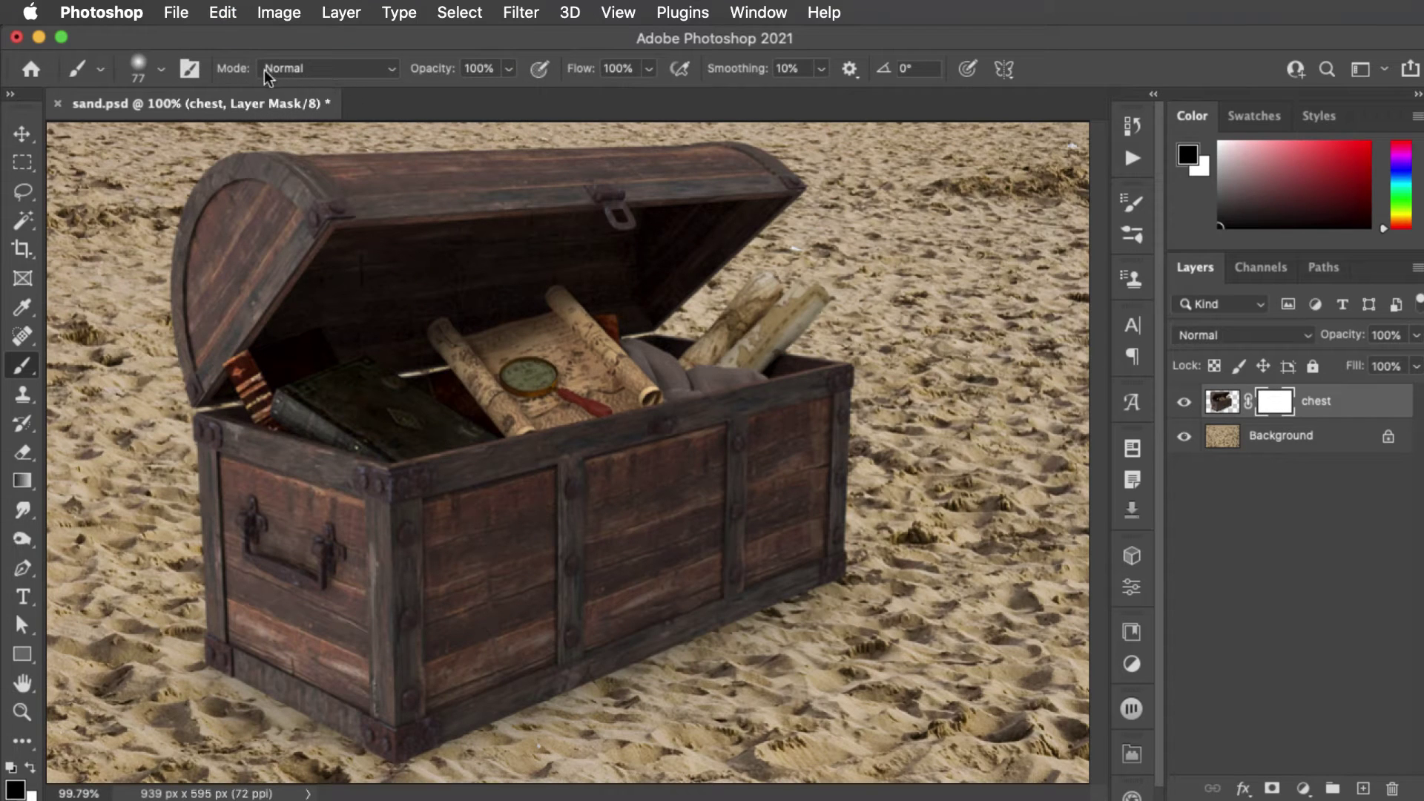
{"action": "left_click", "coordinate": [359, 68]}
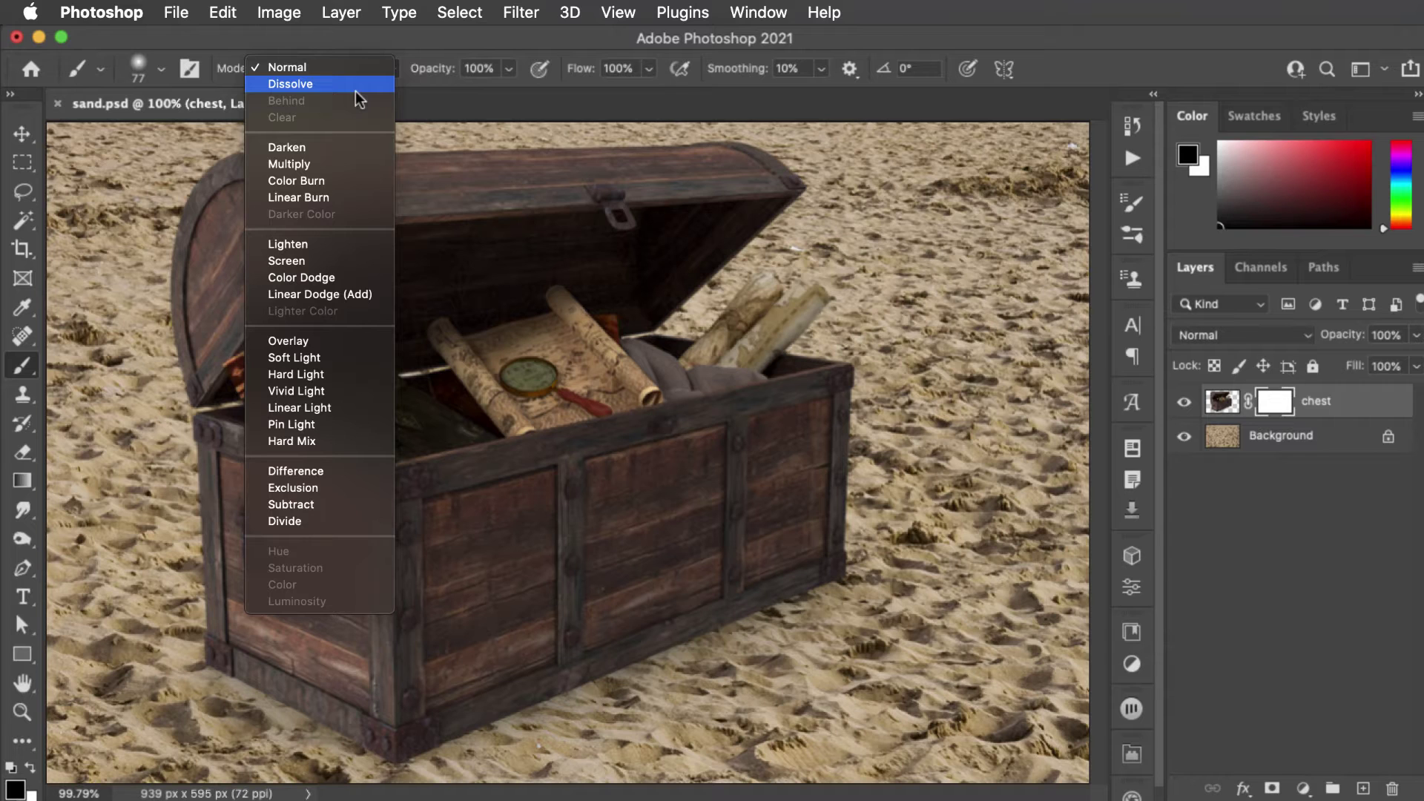
{"action": "left_click", "coordinate": [354, 88]}
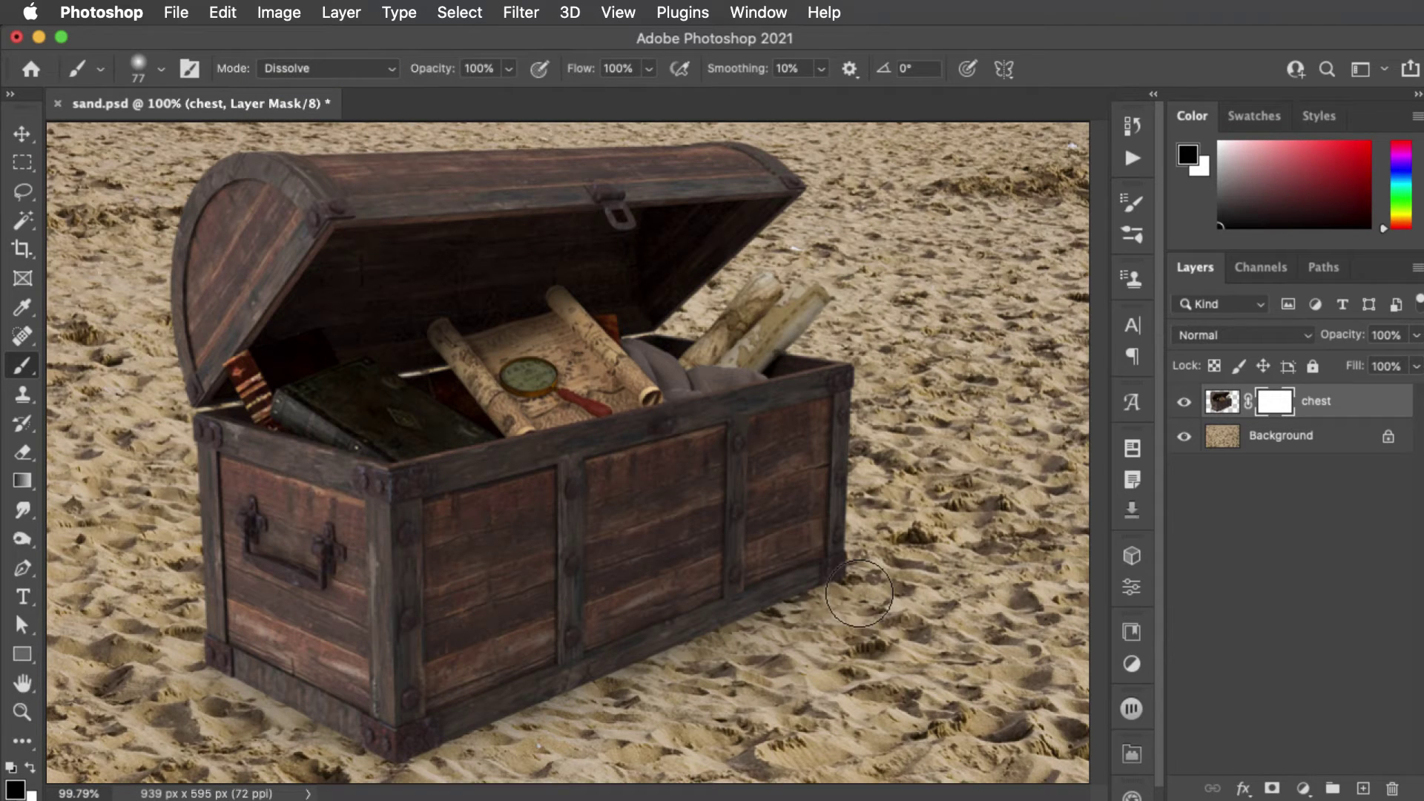
{"action": "mouse_move", "coordinate": [853, 589]}
{"action": "left_mouse_down"}
{"action": "mouse_move", "coordinate": [412, 785]}
{"action": "mouse_move", "coordinate": [251, 721]}
{"action": "mouse_move", "coordinate": [215, 678]}
{"action": "mouse_move", "coordinate": [186, 694]}
{"action": "mouse_move", "coordinate": [352, 745]}
{"action": "mouse_move", "coordinate": [482, 730]}
{"action": "left_mouse_up"}
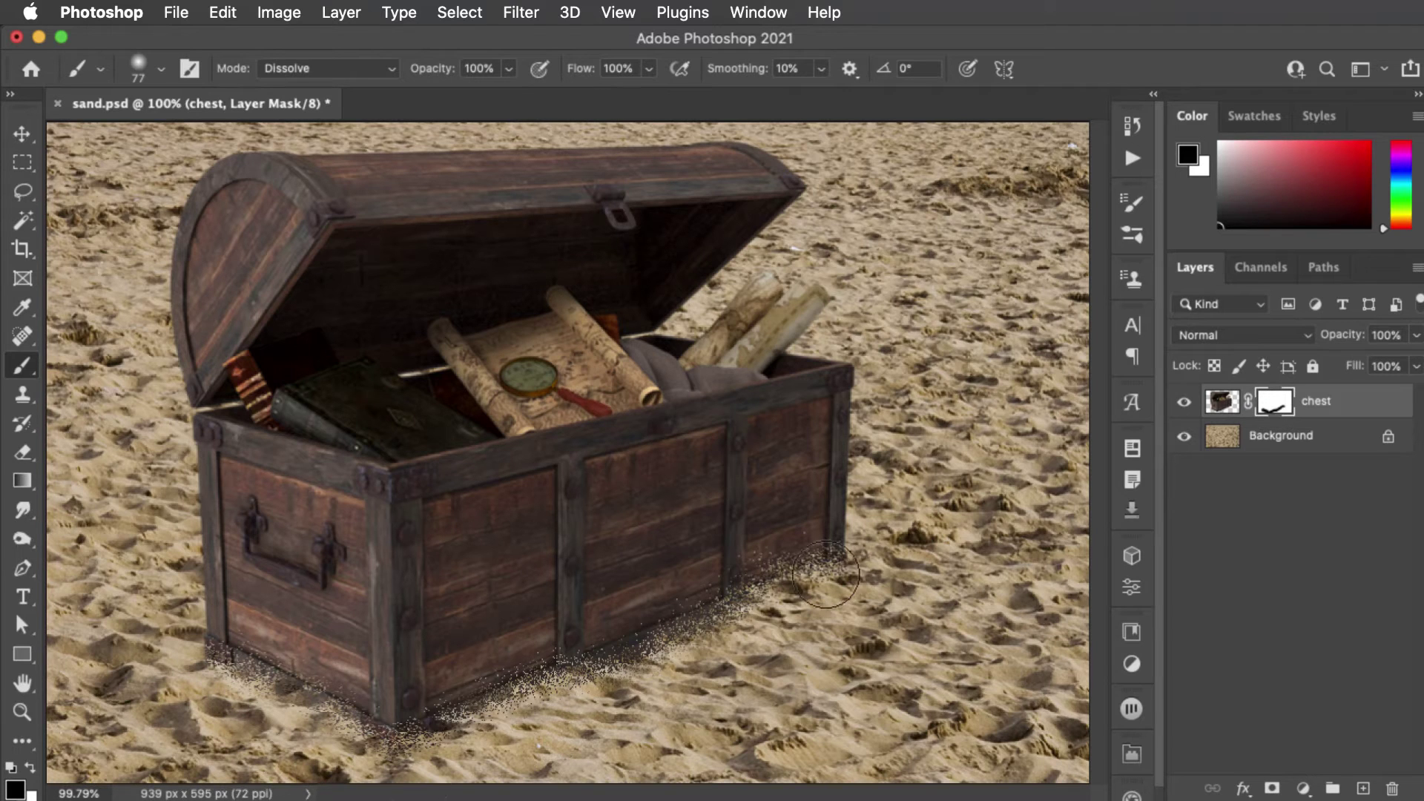
Lower brush opacity to 20% and touch up faint speckle along the chest's bottom edge.
{"action": "key", "text": "2"}
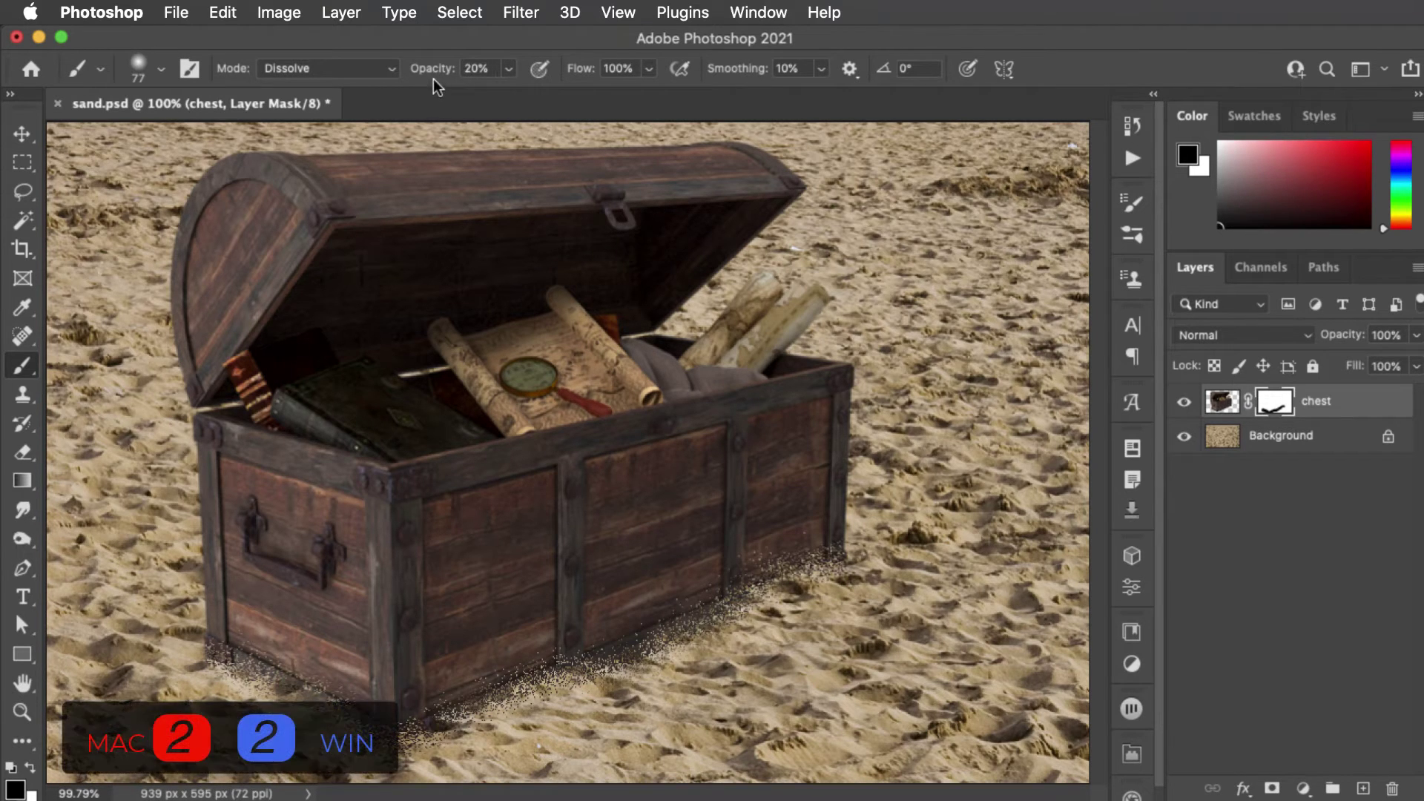
{"action": "mouse_move", "coordinate": [757, 567]}
{"action": "left_mouse_down"}
{"action": "mouse_move", "coordinate": [716, 627]}
{"action": "mouse_move", "coordinate": [650, 667]}
{"action": "mouse_move", "coordinate": [735, 648]}
{"action": "mouse_move", "coordinate": [825, 569]}
{"action": "mouse_move", "coordinate": [748, 636]}
{"action": "mouse_move", "coordinate": [667, 669]}
{"action": "mouse_move", "coordinate": [617, 653]}
{"action": "mouse_move", "coordinate": [583, 703]}
{"action": "mouse_move", "coordinate": [433, 711]}
{"action": "mouse_move", "coordinate": [428, 727]}
{"action": "mouse_move", "coordinate": [345, 725]}
{"action": "mouse_move", "coordinate": [355, 703]}
{"action": "mouse_move", "coordinate": [283, 716]}
{"action": "mouse_move", "coordinate": [226, 632]}
{"action": "mouse_move", "coordinate": [191, 658]}
{"action": "mouse_move", "coordinate": [281, 696]}
{"action": "mouse_move", "coordinate": [292, 664]}
{"action": "mouse_move", "coordinate": [338, 707]}
{"action": "mouse_move", "coordinate": [456, 685]}
{"action": "mouse_move", "coordinate": [512, 718]}
{"action": "left_mouse_up"}
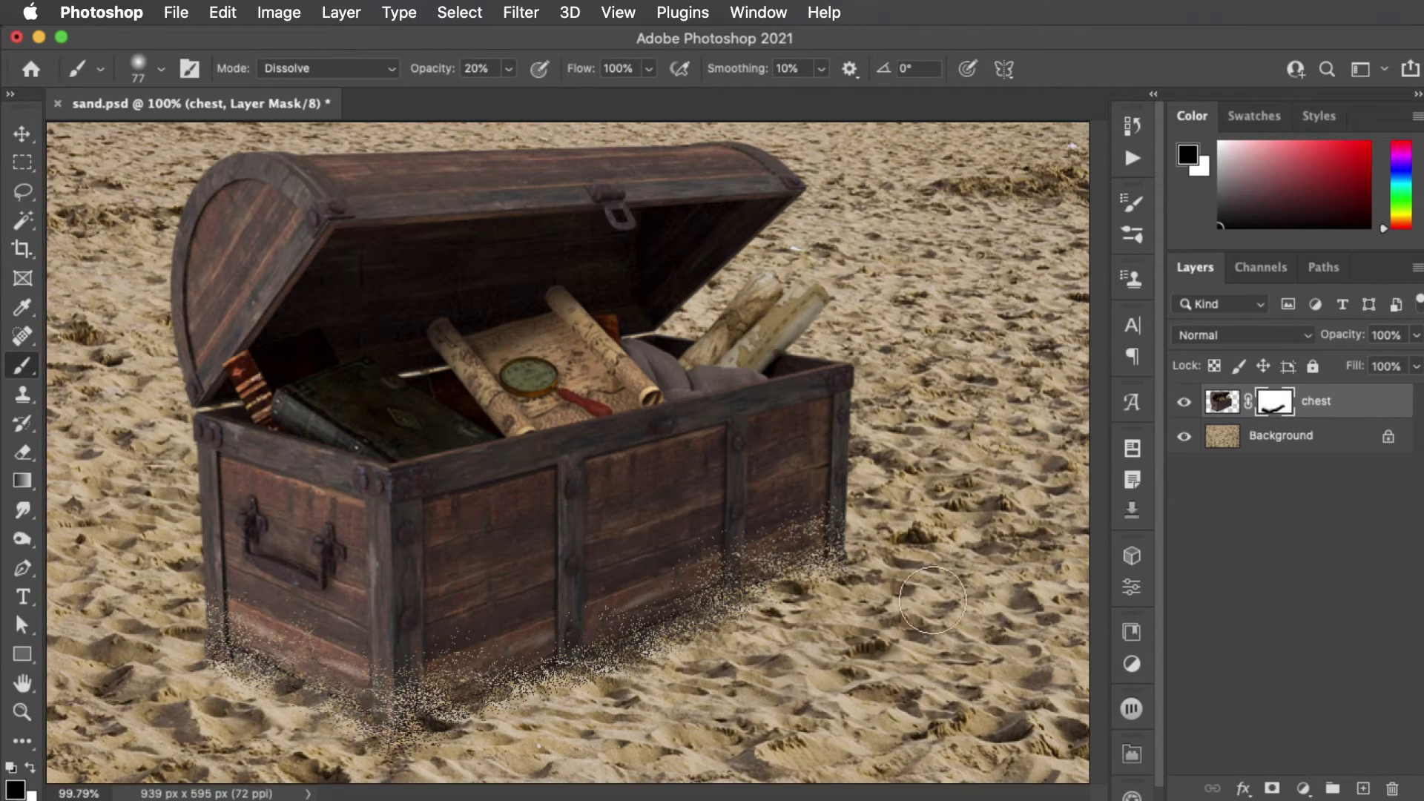
{"action": "mouse_move", "coordinate": [604, 626]}
{"action": "left_mouse_down"}
{"action": "mouse_move", "coordinate": [748, 556]}
{"action": "mouse_move", "coordinate": [785, 575]}
{"action": "left_mouse_up"}
Soften the chest's mask with a 0.5-pixel Gaussian Blur.
{"action": "left_click", "coordinate": [528, 15]}
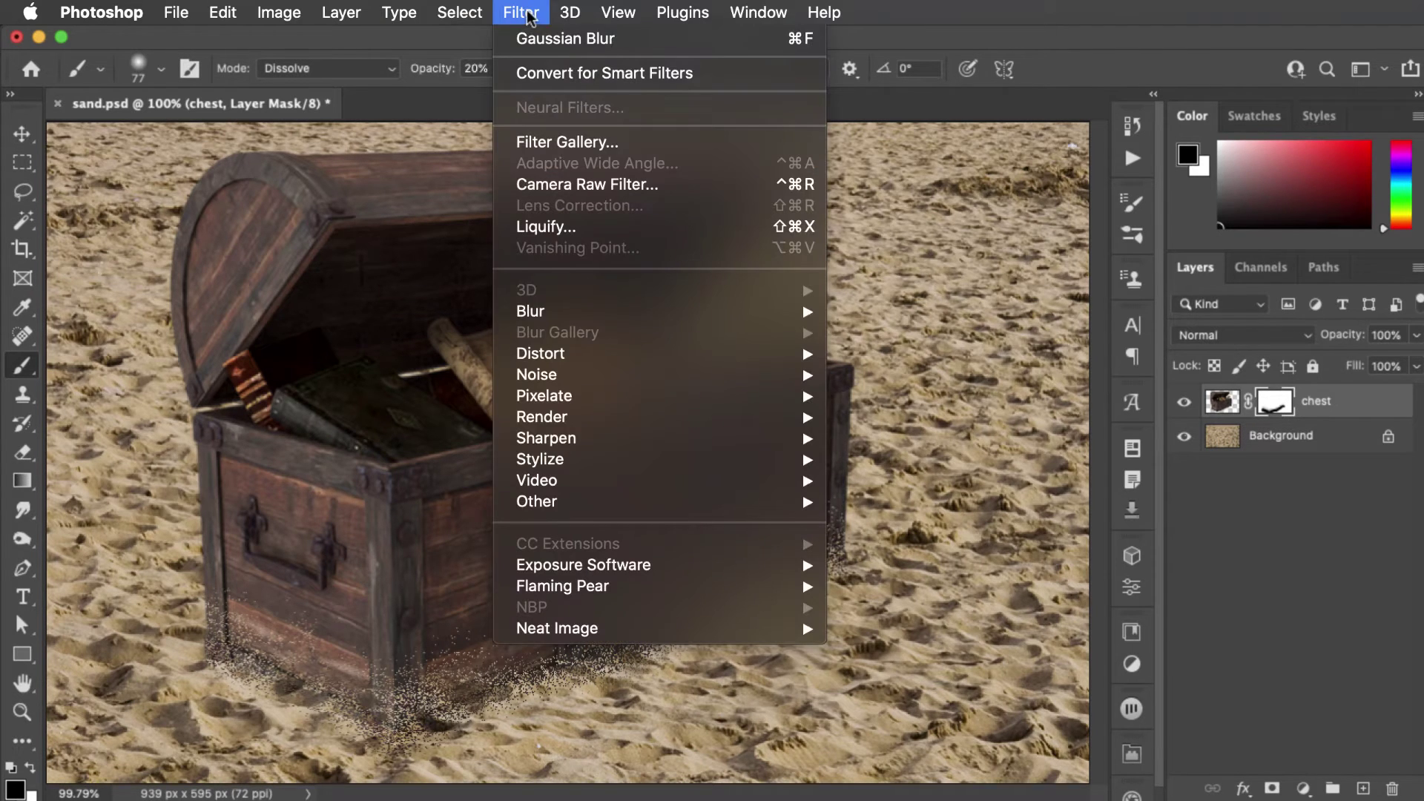
{"action": "mouse_move", "coordinate": [636, 314]}
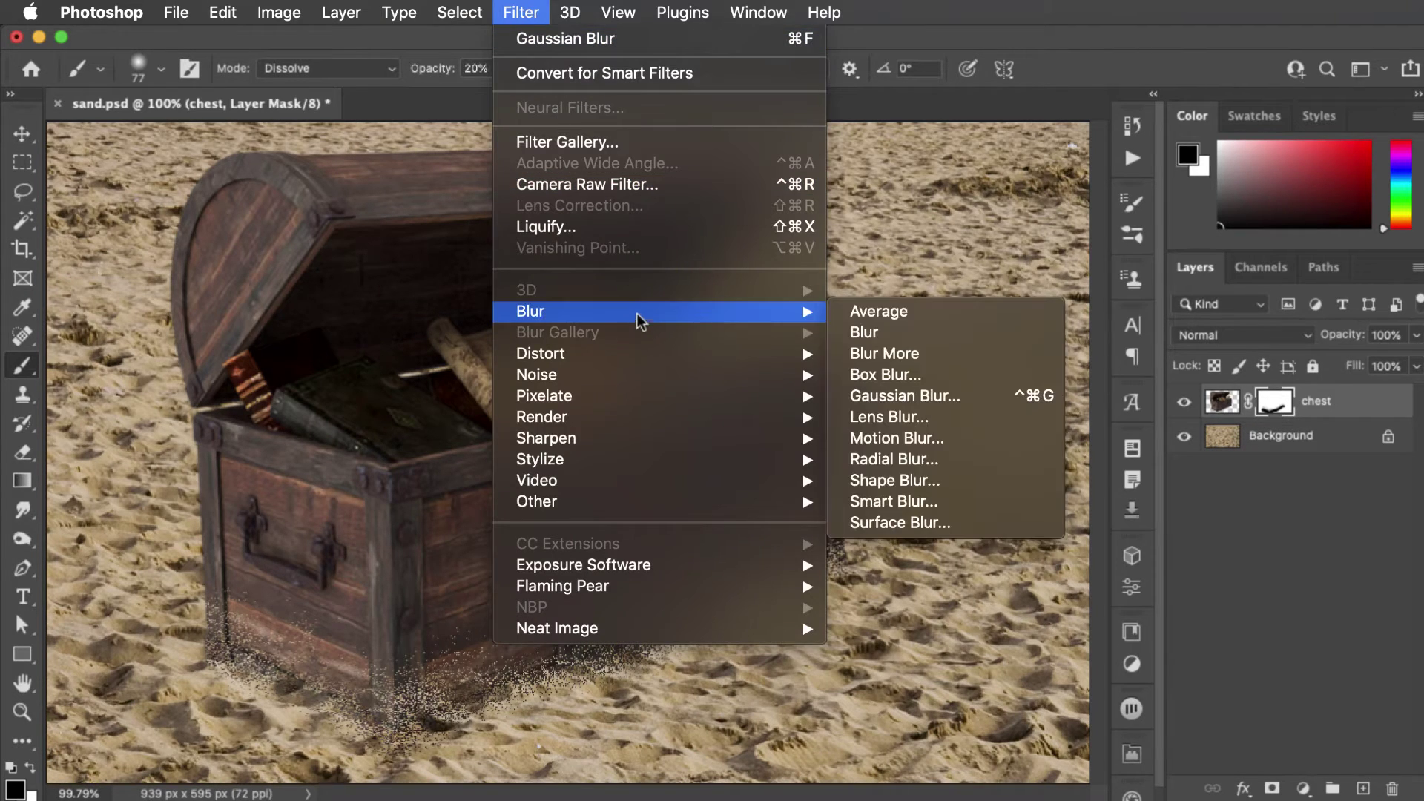
{"action": "left_click", "coordinate": [916, 395]}
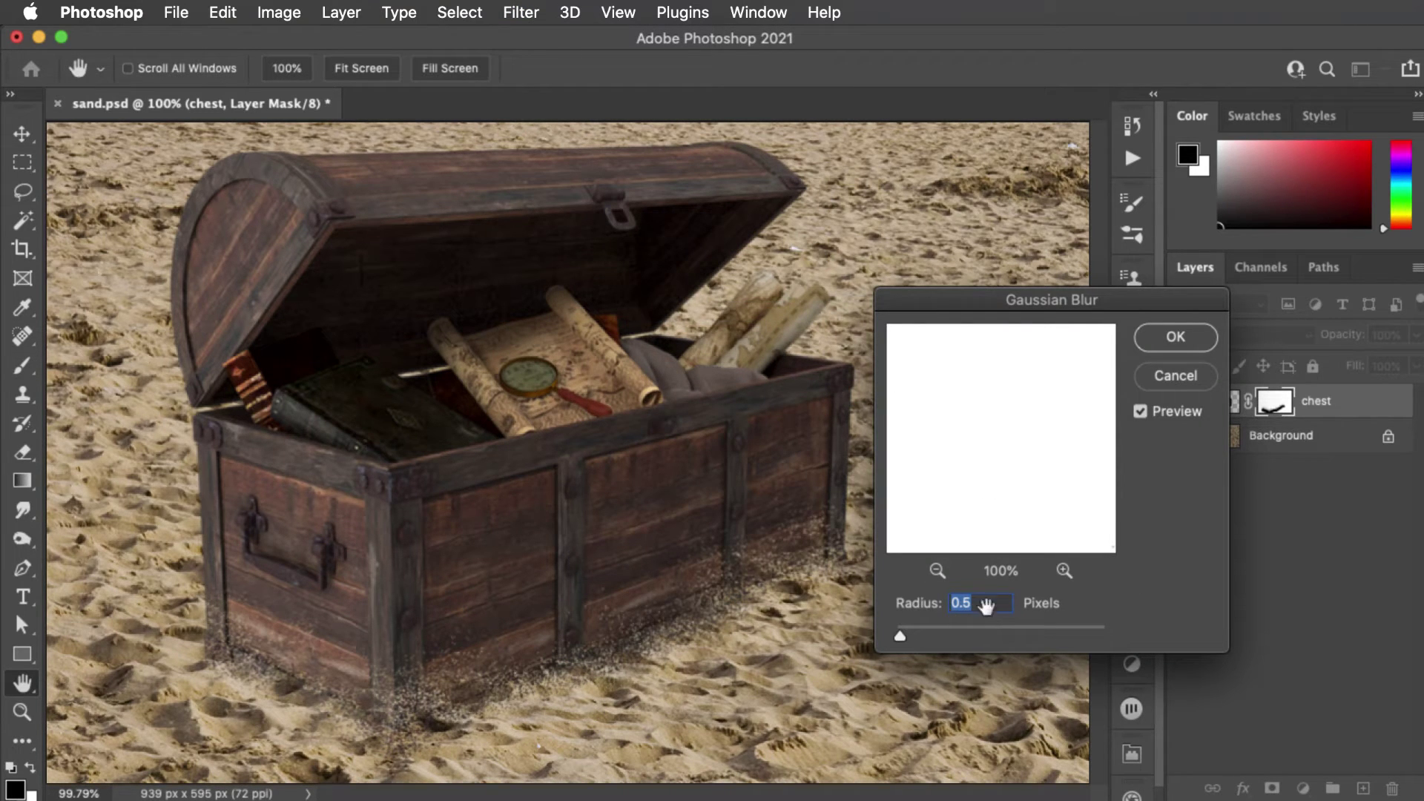
{"action": "left_click", "coordinate": [1175, 337]}
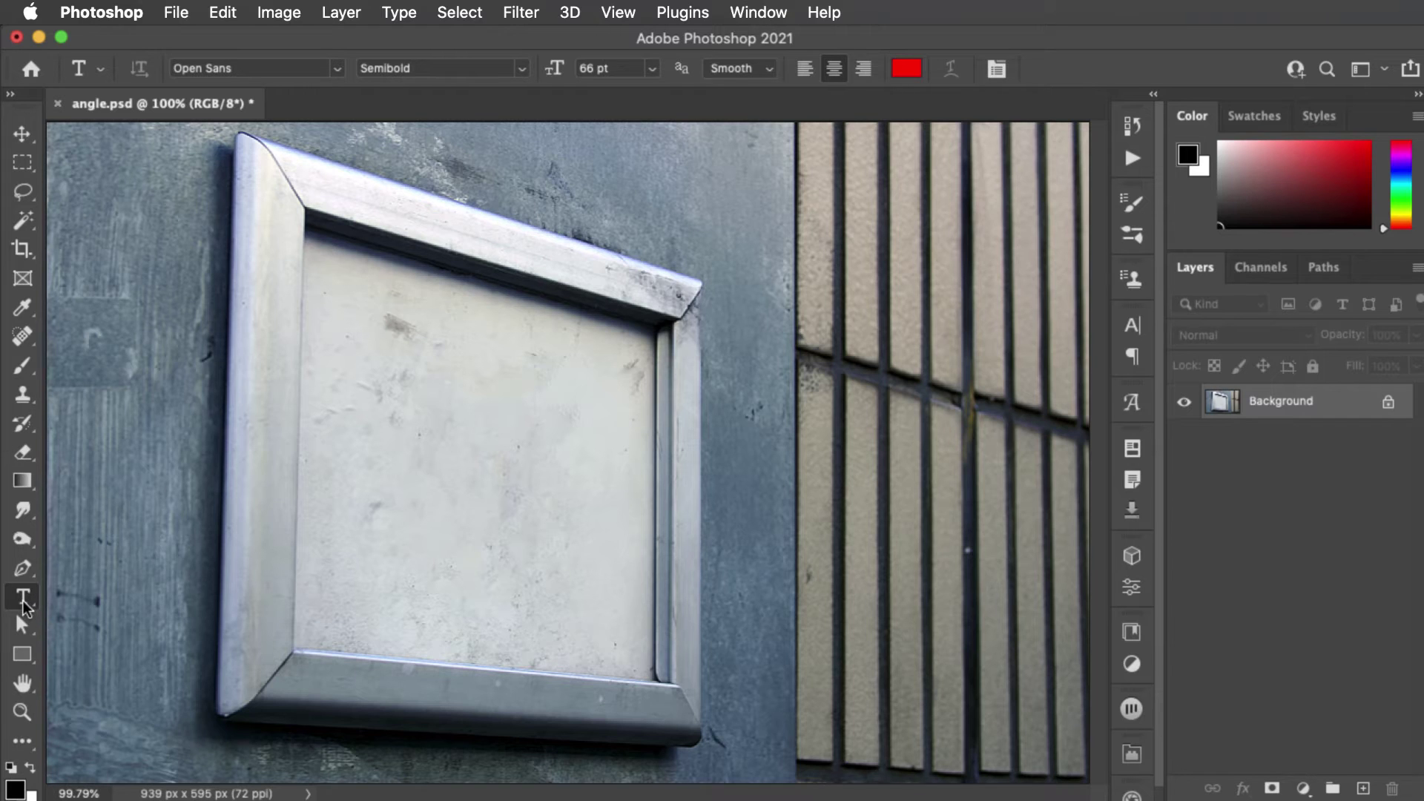
Type the three lines 'DO NOT', 'READ THIS', 'NOTICE' in the middle of the sign and commit them.
{"action": "left_click", "coordinate": [556, 390]}
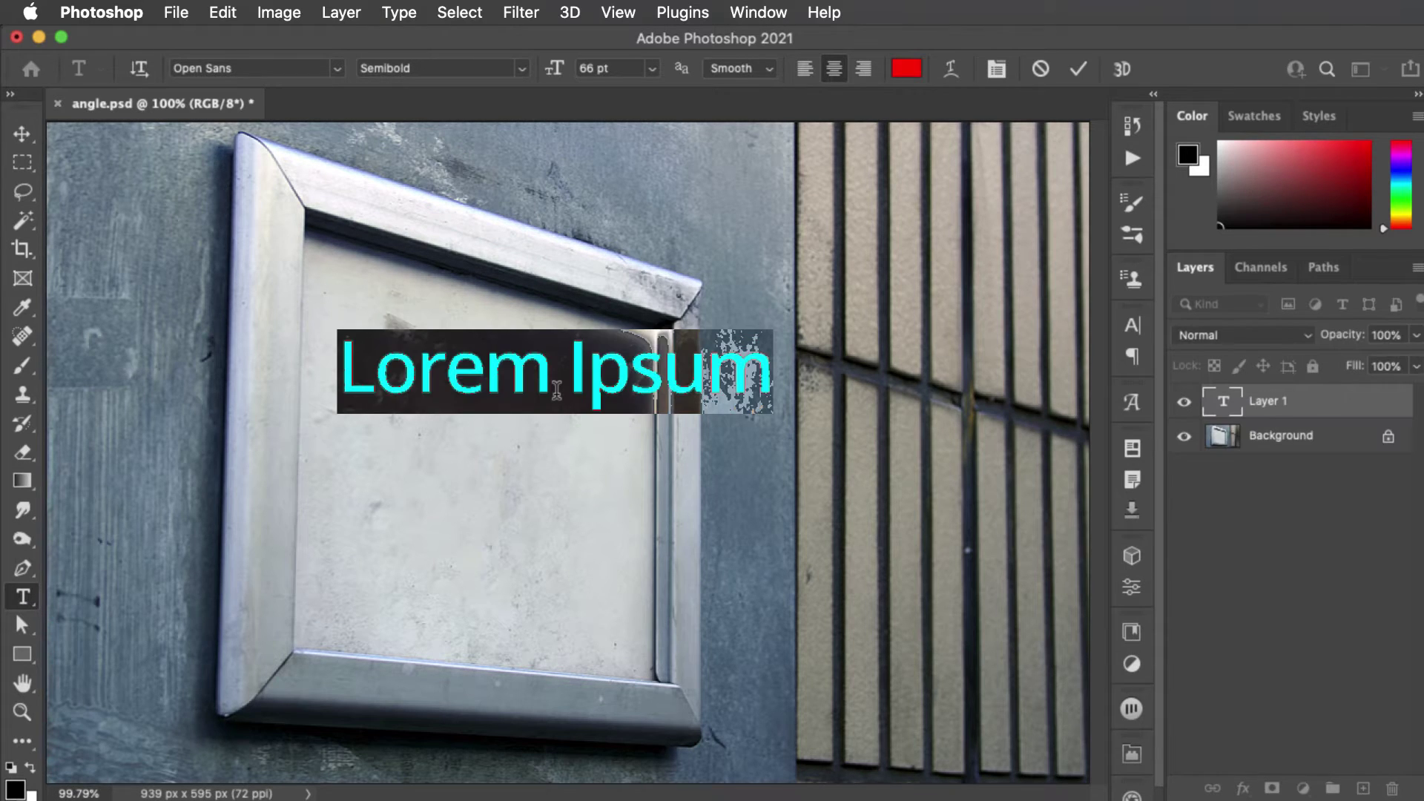
{"action": "type", "text": "DO NOT"}
{"action": "key", "text": "Return"}
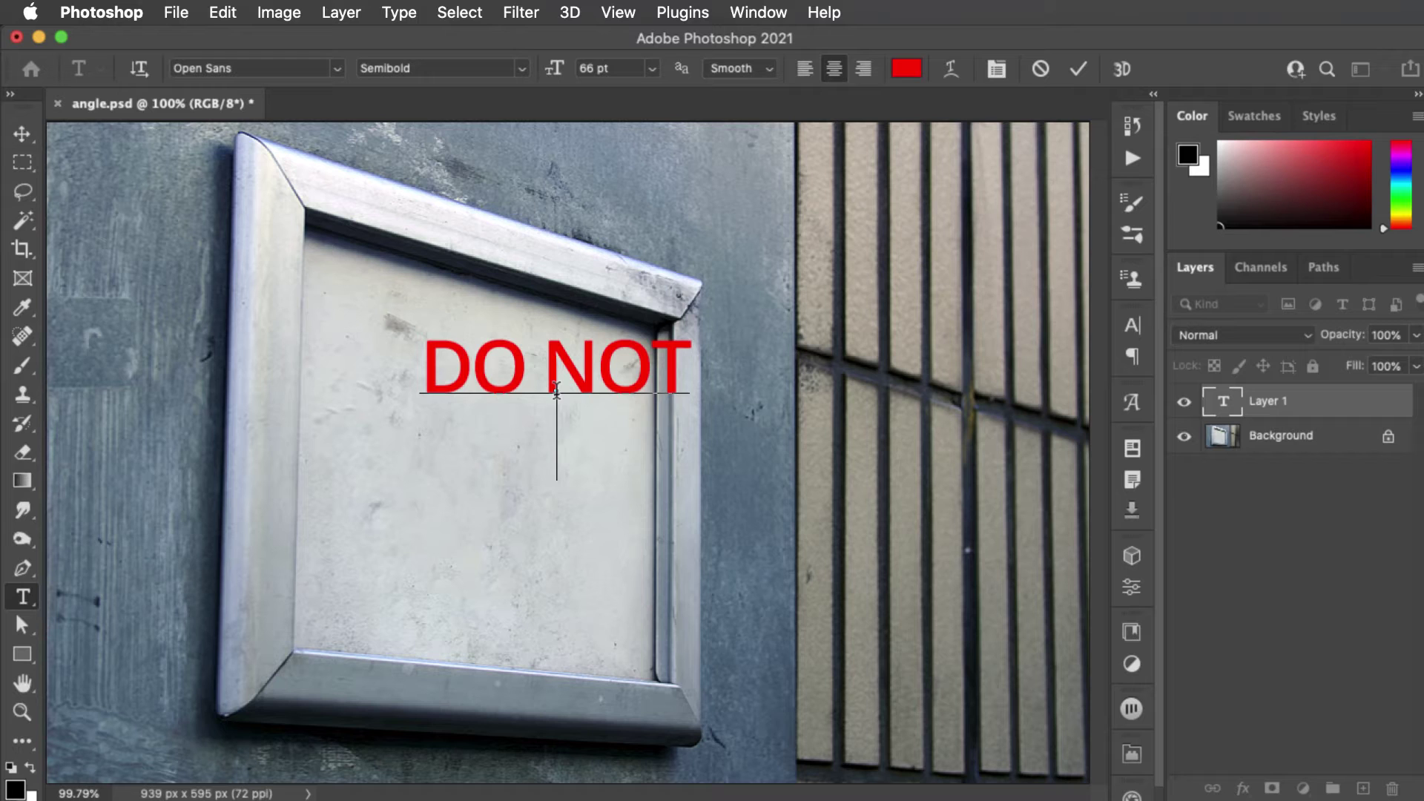
{"action": "type", "text": "READ THIS"}
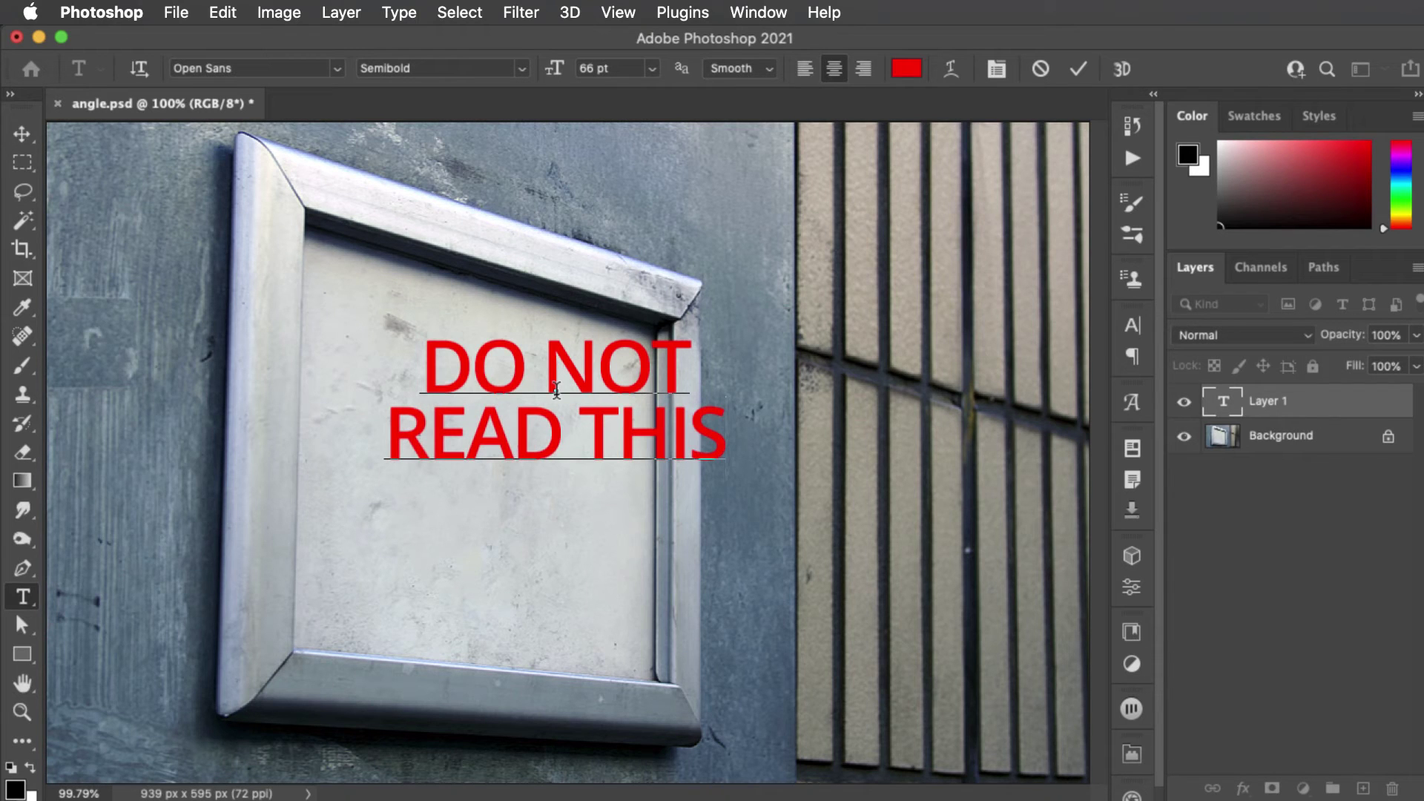
{"action": "key", "text": "Return"}
{"action": "type", "text": "NOTICE"}
{"action": "key", "text": "Escape"}
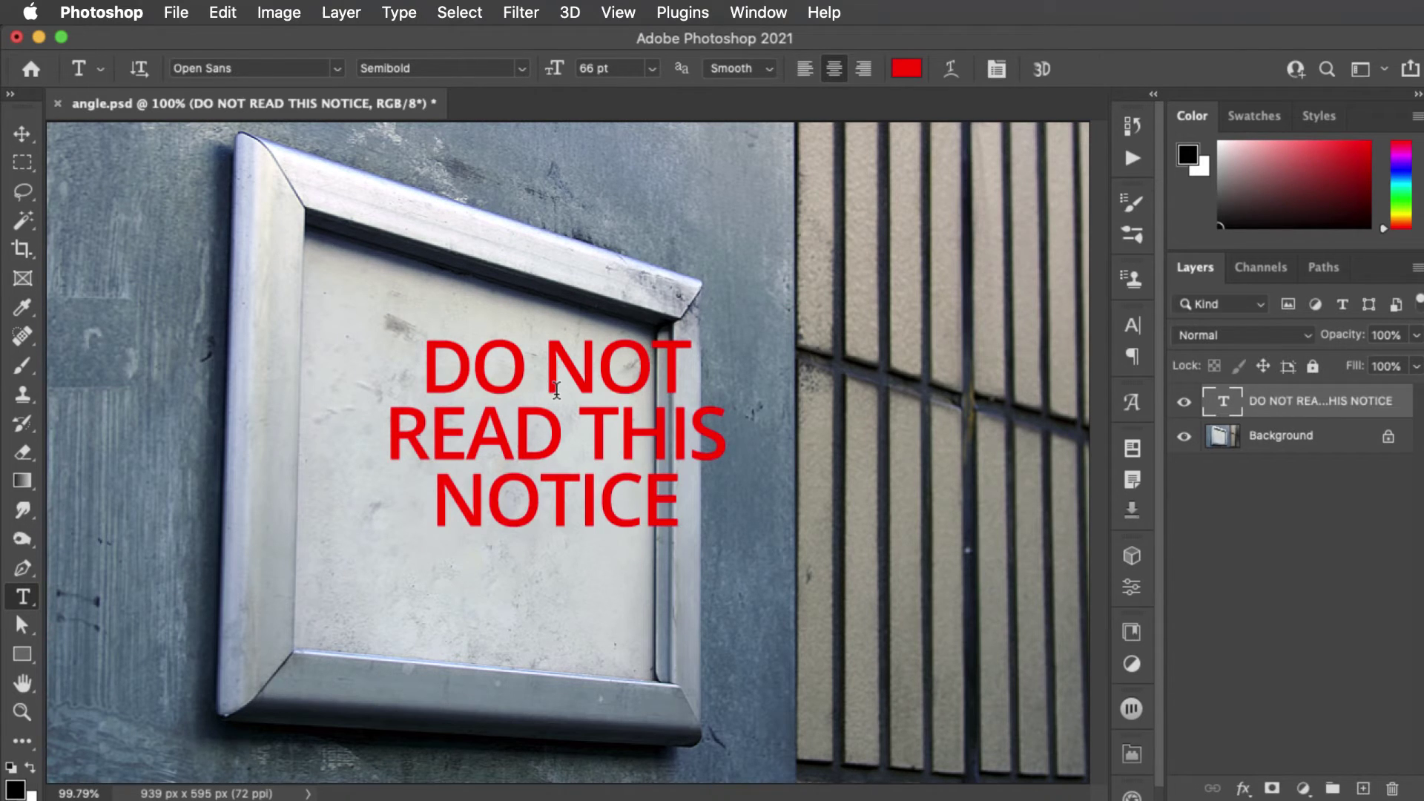
{"action": "key", "text": "v"}
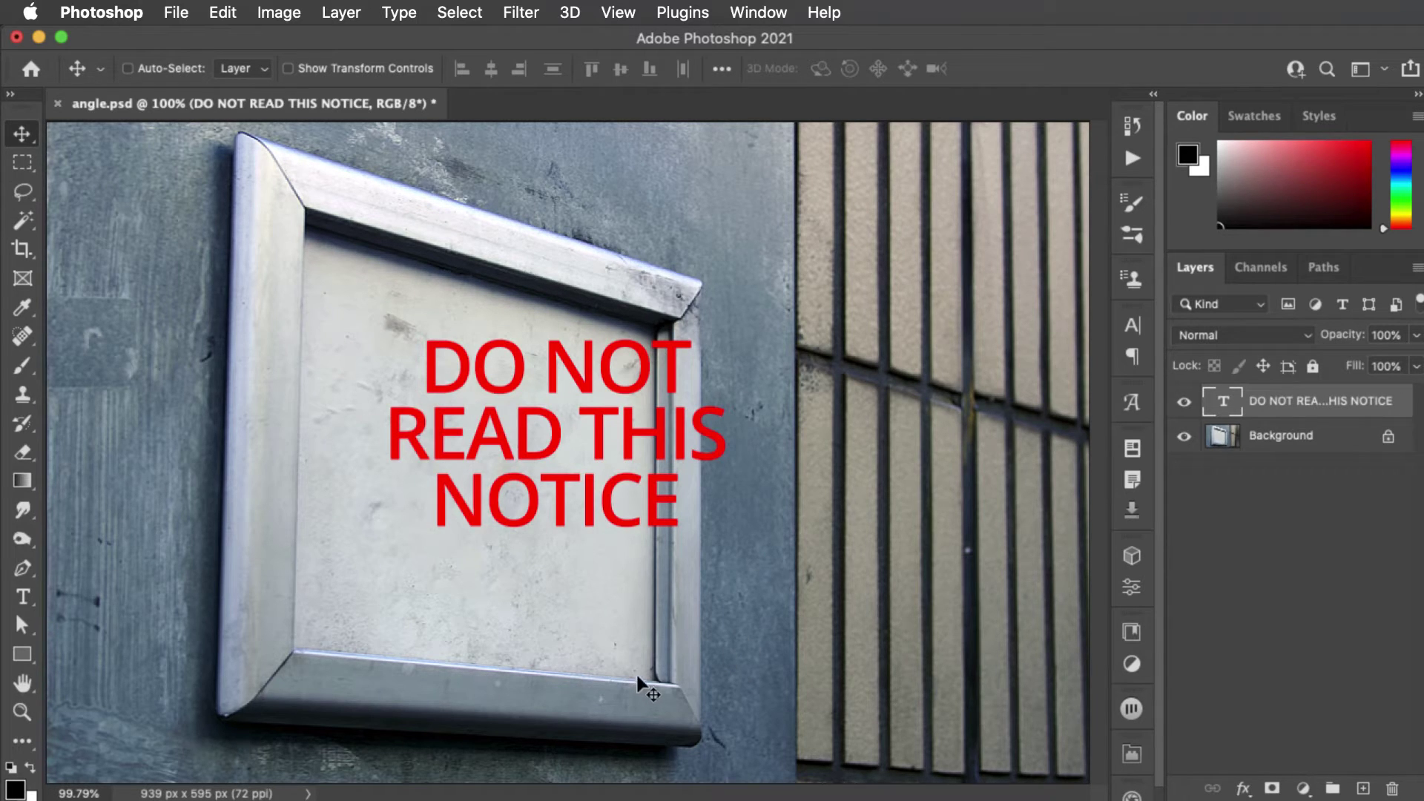
Abandon angling the DO NOT READ THIS NOTICE text to the sign's tilt and hide its layer.
{"action": "key", "text": "super+t"}
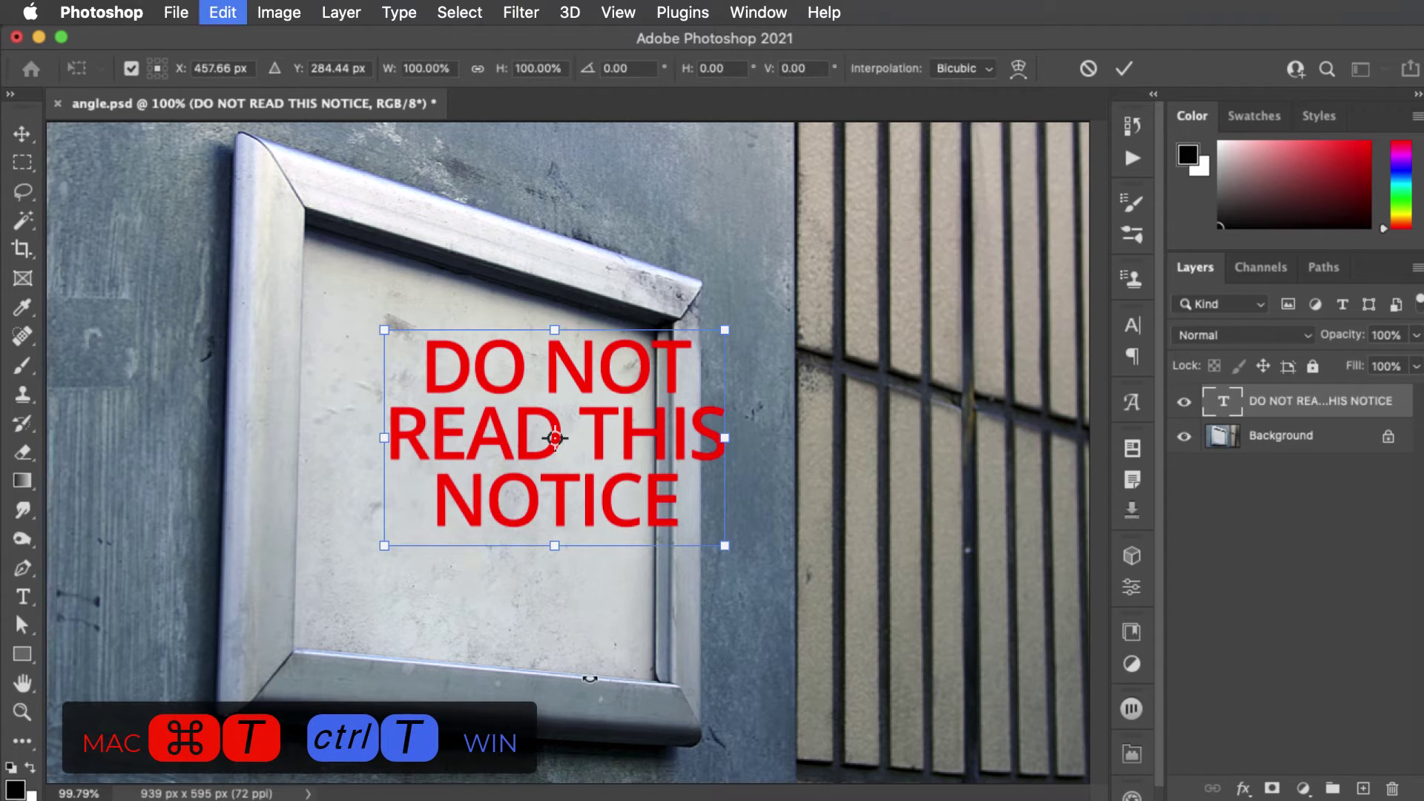
{"action": "left_click_drag", "start_coordinate": [632, 473], "coordinate": [564, 478]}
{"action": "mouse_move", "coordinate": [698, 397]}
{"action": "left_mouse_down"}
{"action": "mouse_move", "coordinate": [699, 425]}
{"action": "mouse_move", "coordinate": [693, 402]}
{"action": "left_mouse_up"}
{"action": "left_click_drag", "start_coordinate": [655, 459], "coordinate": [632, 518]}
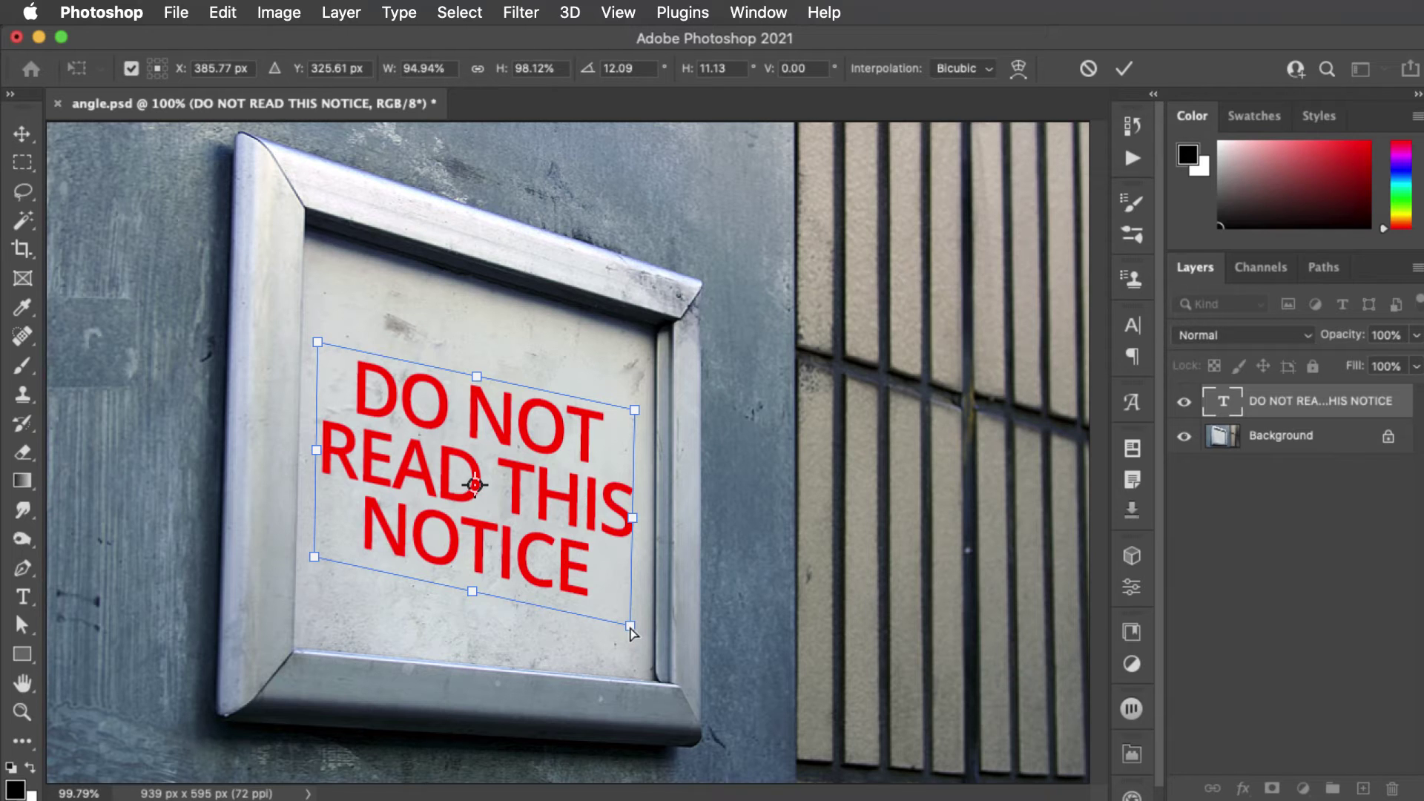
{"action": "mouse_move", "coordinate": [631, 629]}
{"action": "left_mouse_down"}
{"action": "mouse_move", "coordinate": [579, 609]}
{"action": "mouse_move", "coordinate": [635, 649]}
{"action": "mouse_move", "coordinate": [637, 582]}
{"action": "mouse_move", "coordinate": [636, 613]}
{"action": "left_mouse_up"}
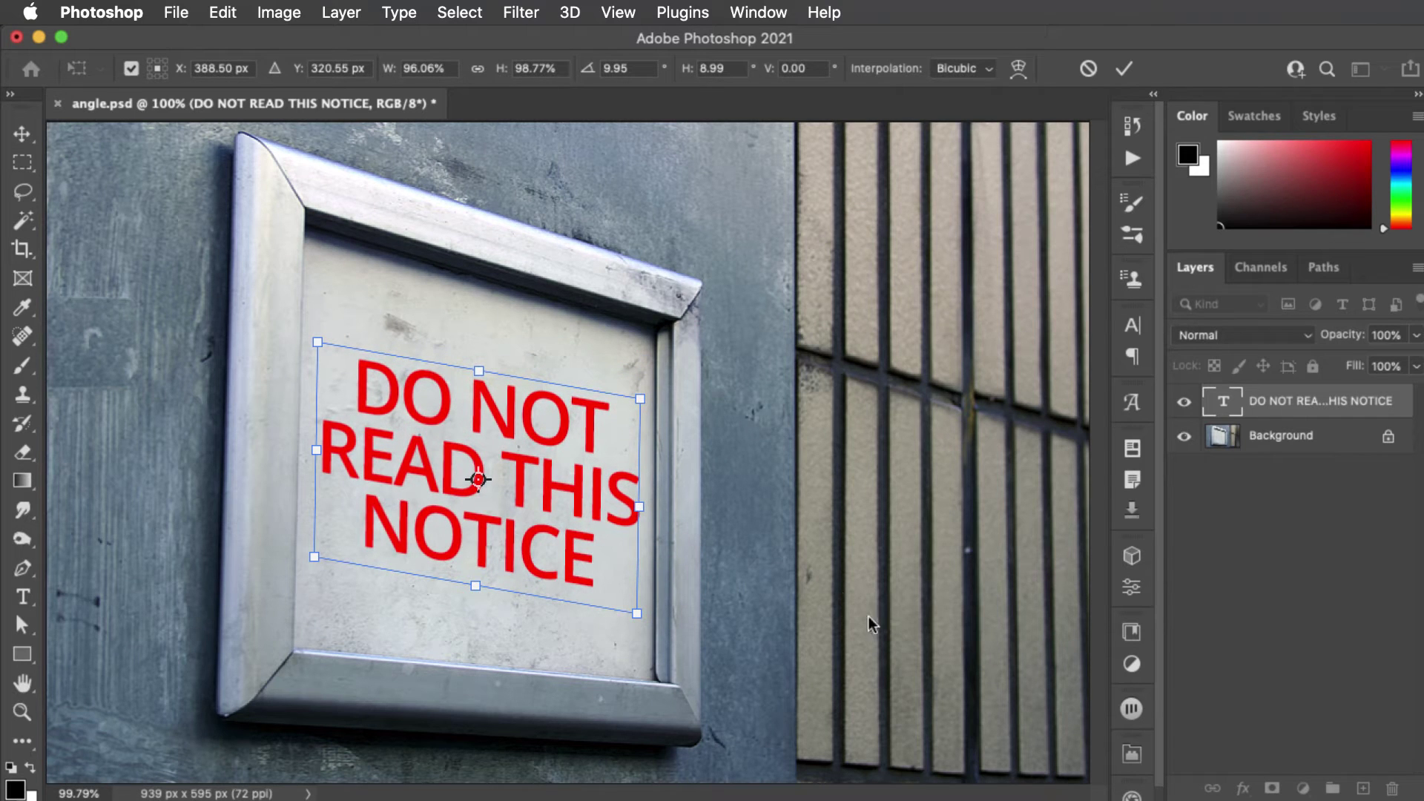
{"action": "key", "text": "Escape"}
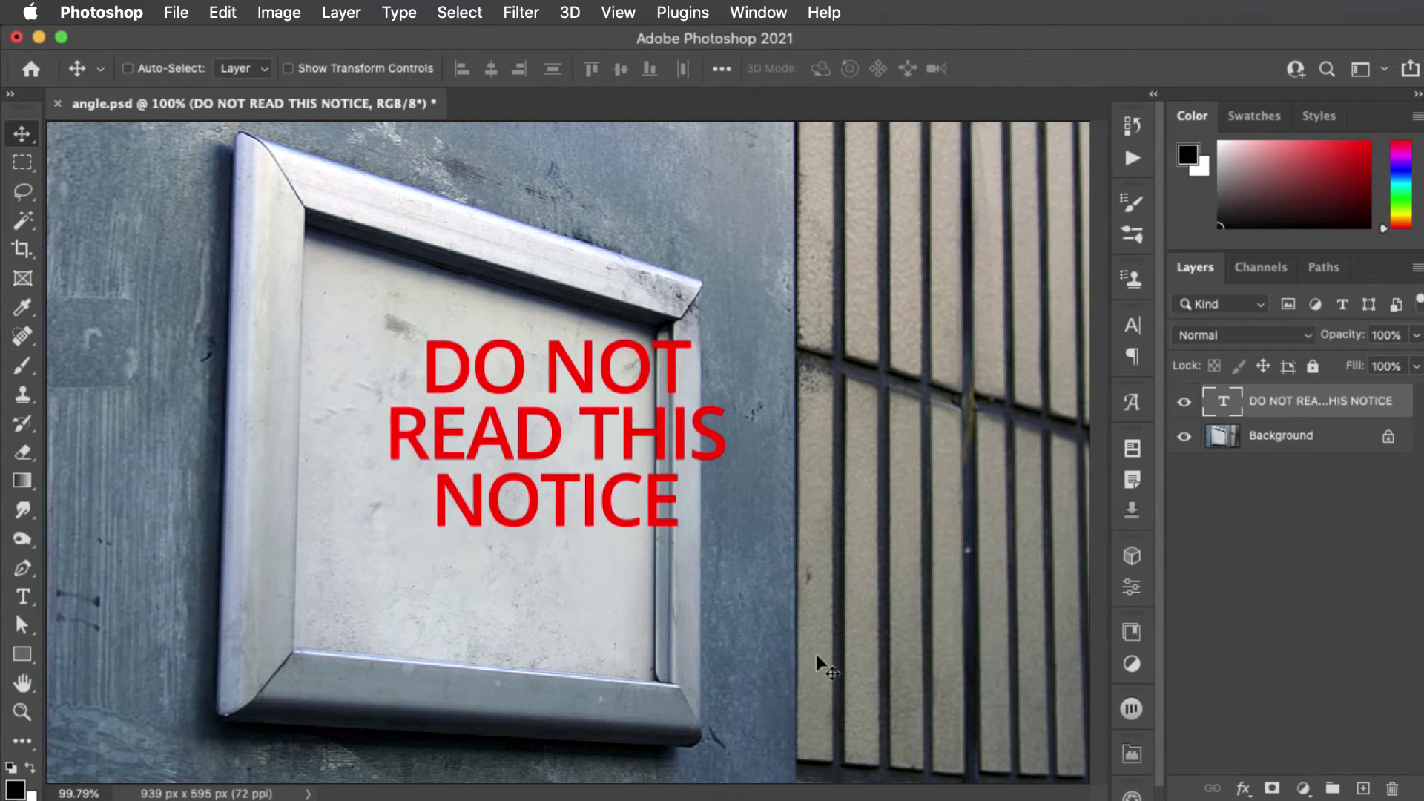
{"action": "left_click", "coordinate": [1185, 401]}
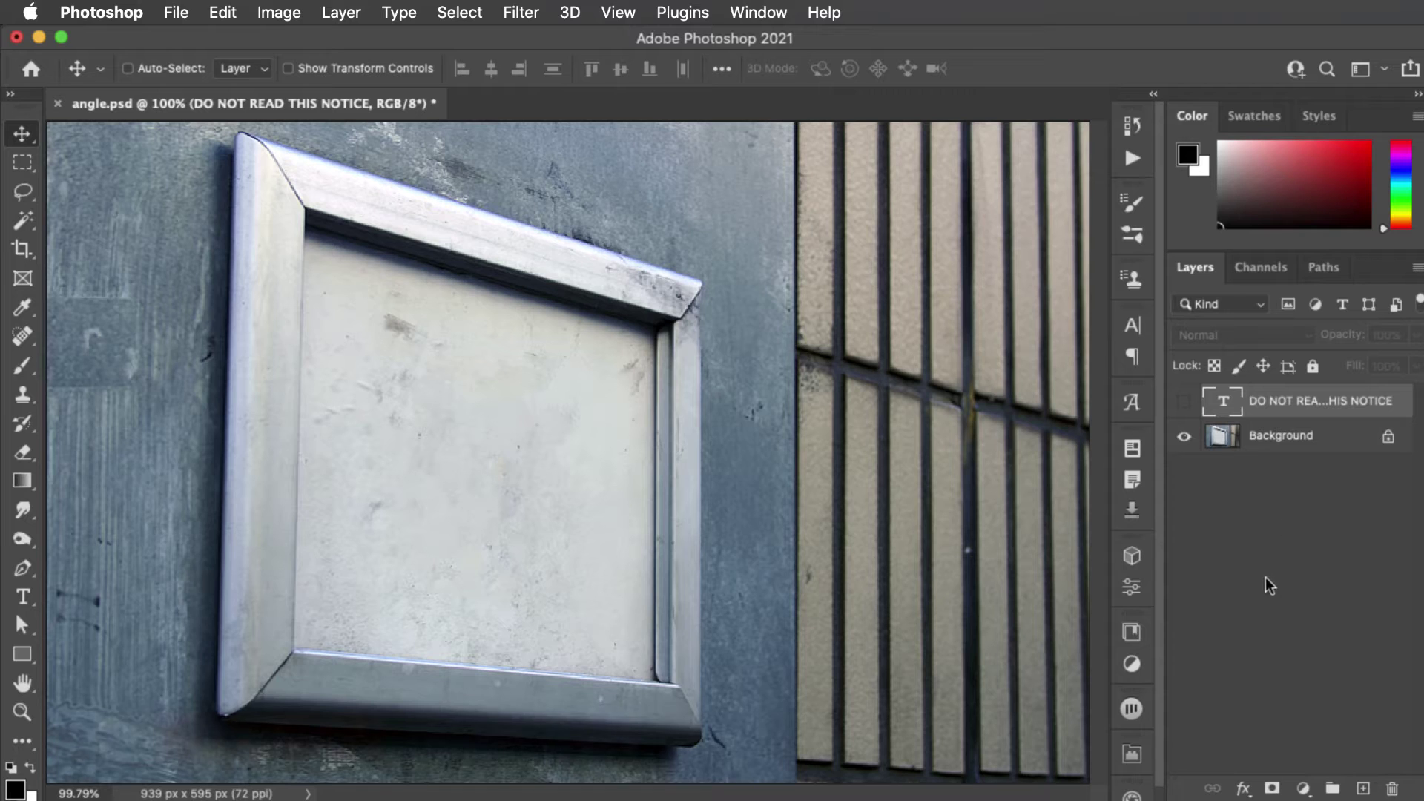
Add a new Layer 1 holding a white rectangle filled over the sign's right half.
{"action": "key", "text": "super+shift+n"}
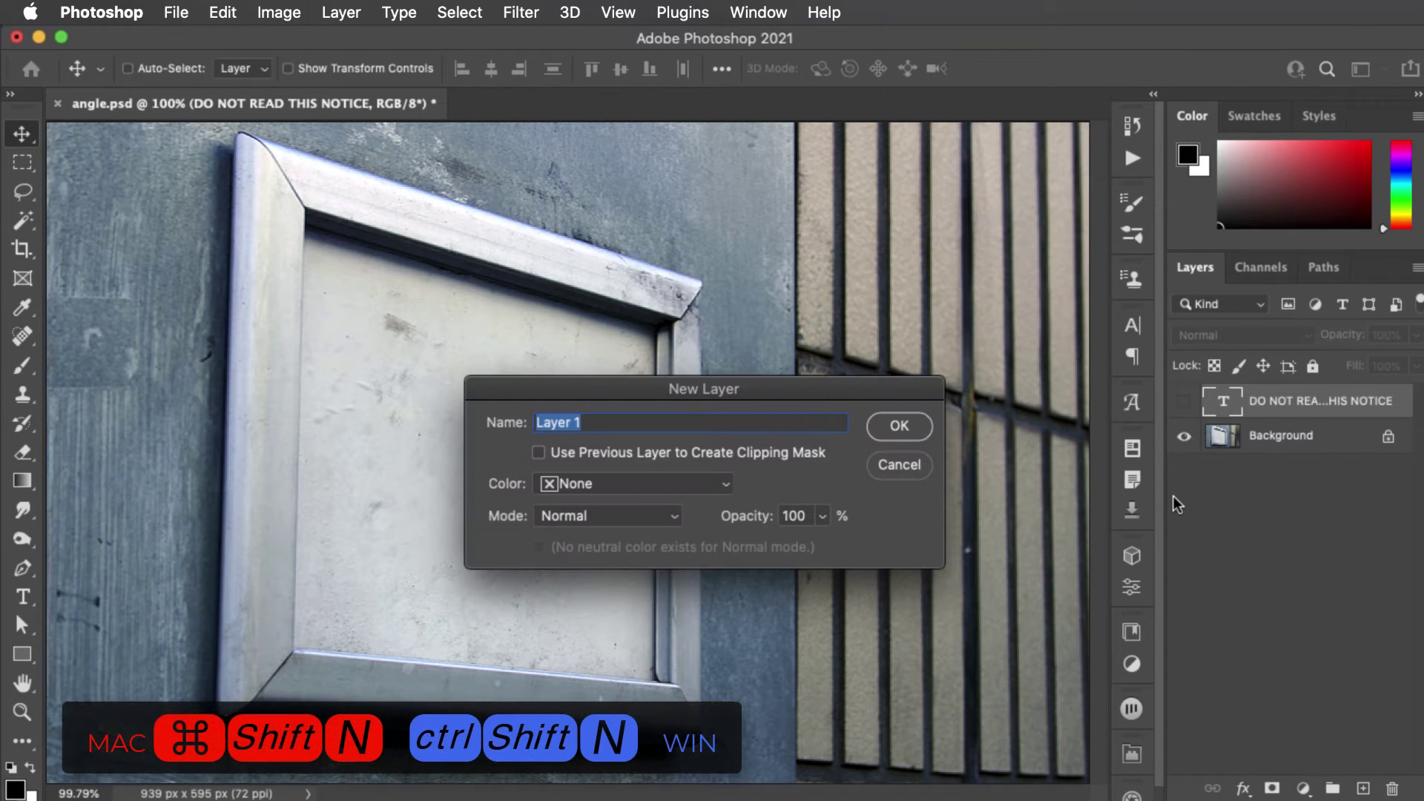
{"action": "key", "text": "Return"}
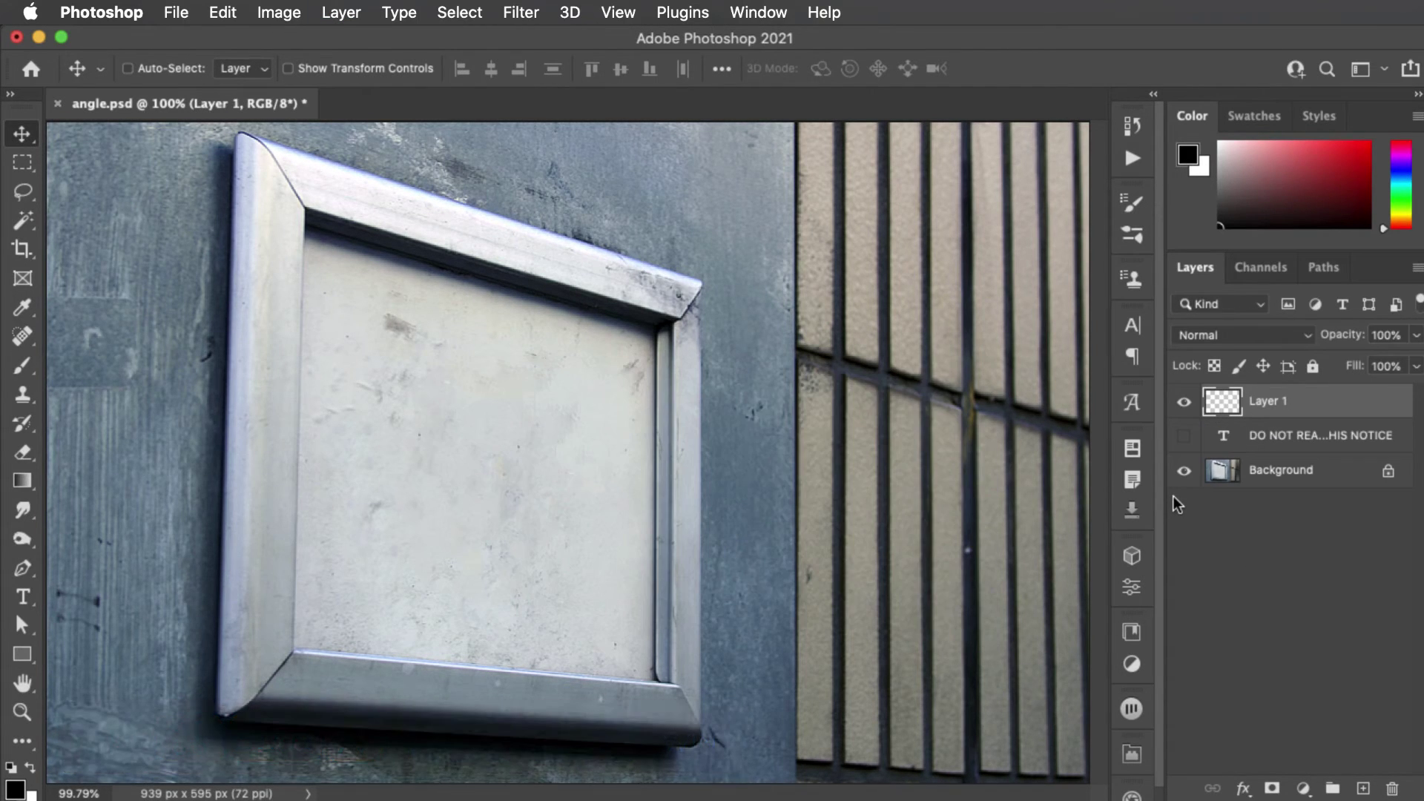
{"action": "left_click", "coordinate": [22, 165]}
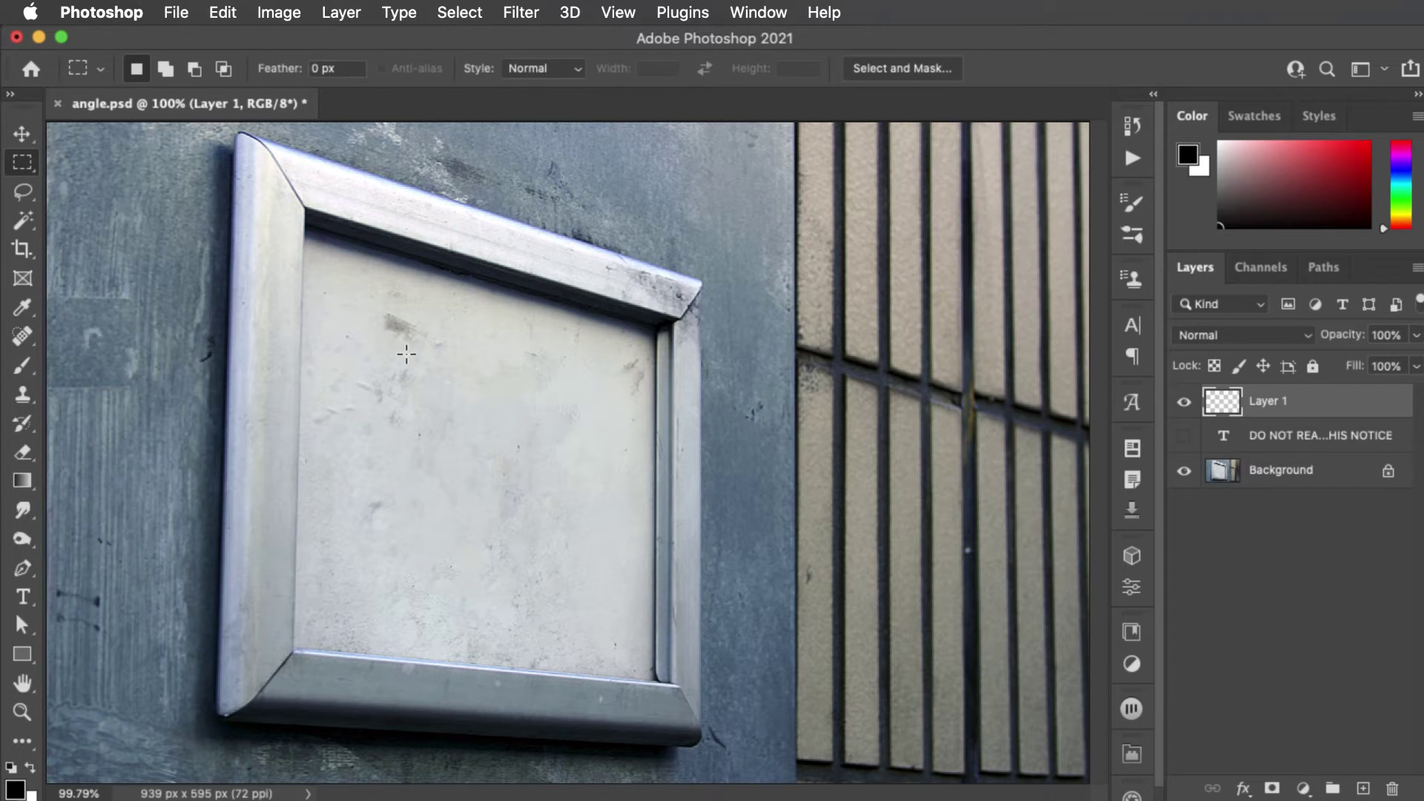
{"action": "left_click_drag", "start_coordinate": [384, 310], "coordinate": [951, 659]}
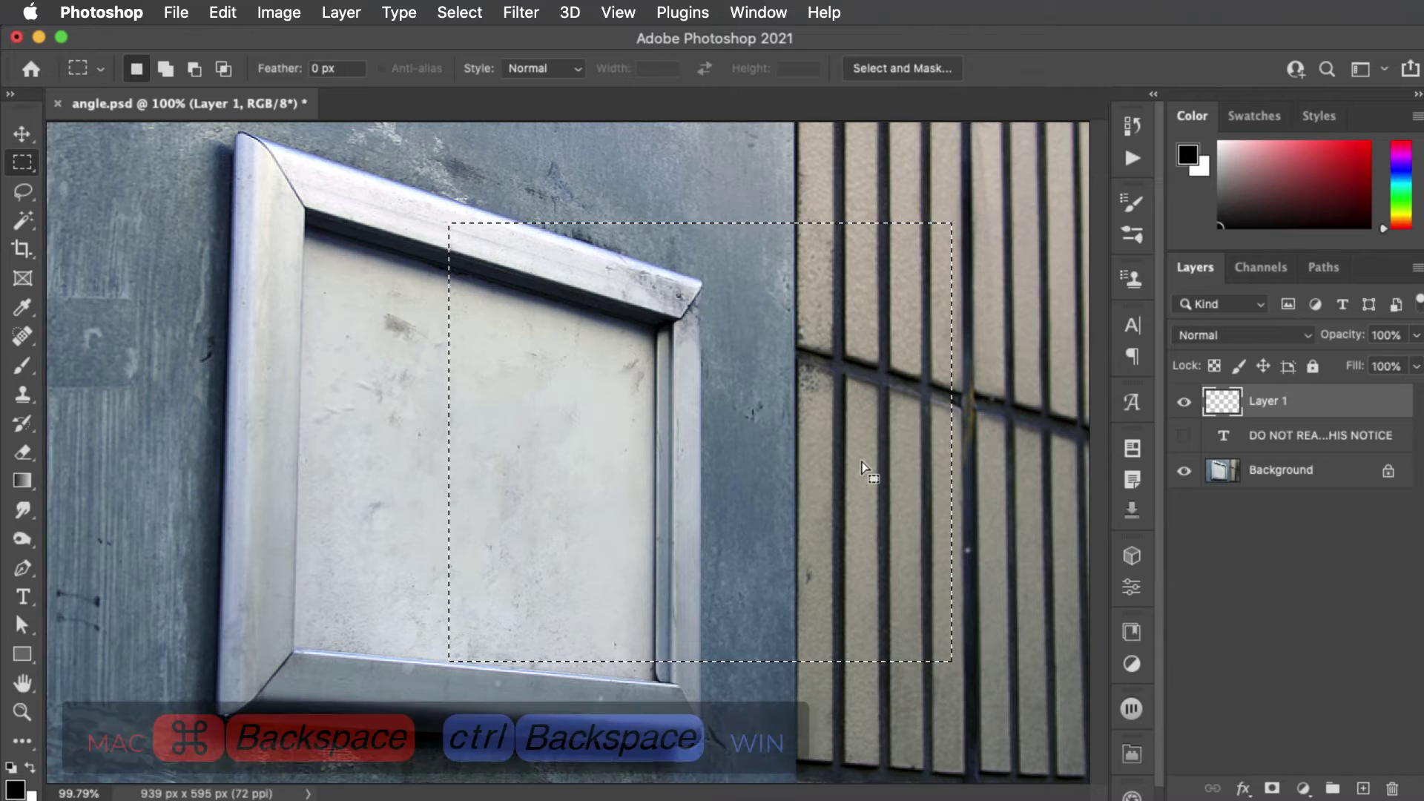
{"action": "key", "text": "super+BackSpace"}
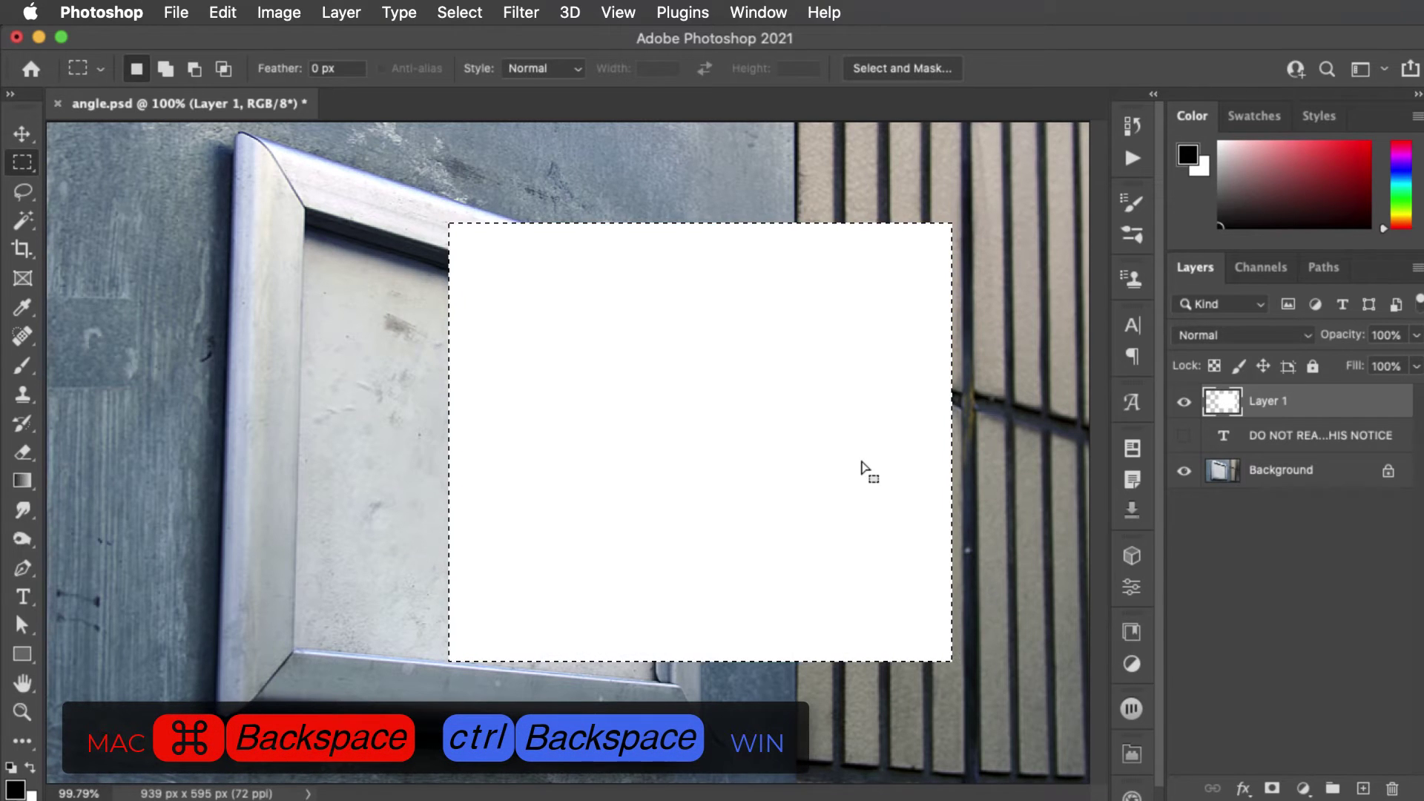
{"action": "key", "text": "super+d"}
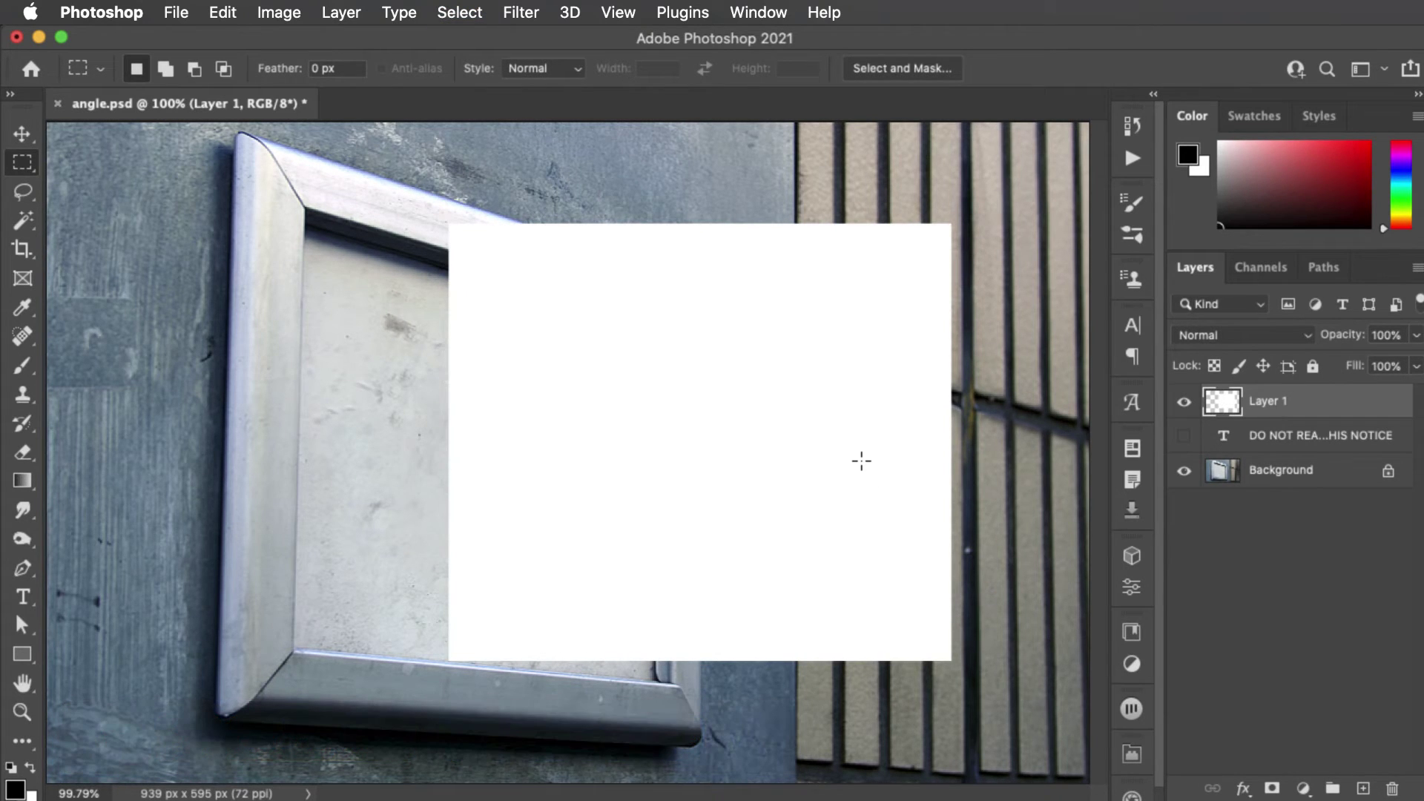
Convert Layer 1 into a smart object.
{"action": "left_click", "coordinate": [341, 9]}
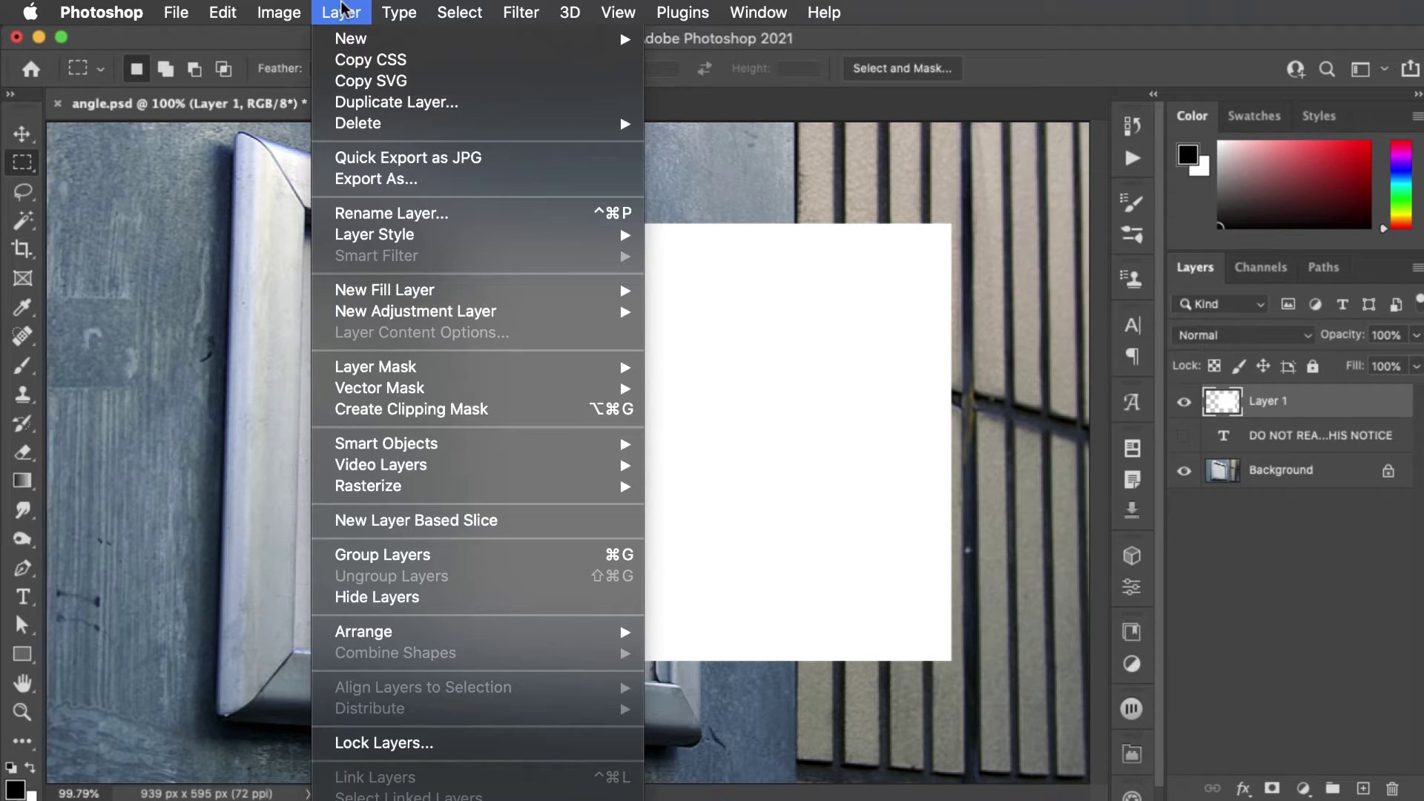
{"action": "mouse_move", "coordinate": [557, 443]}
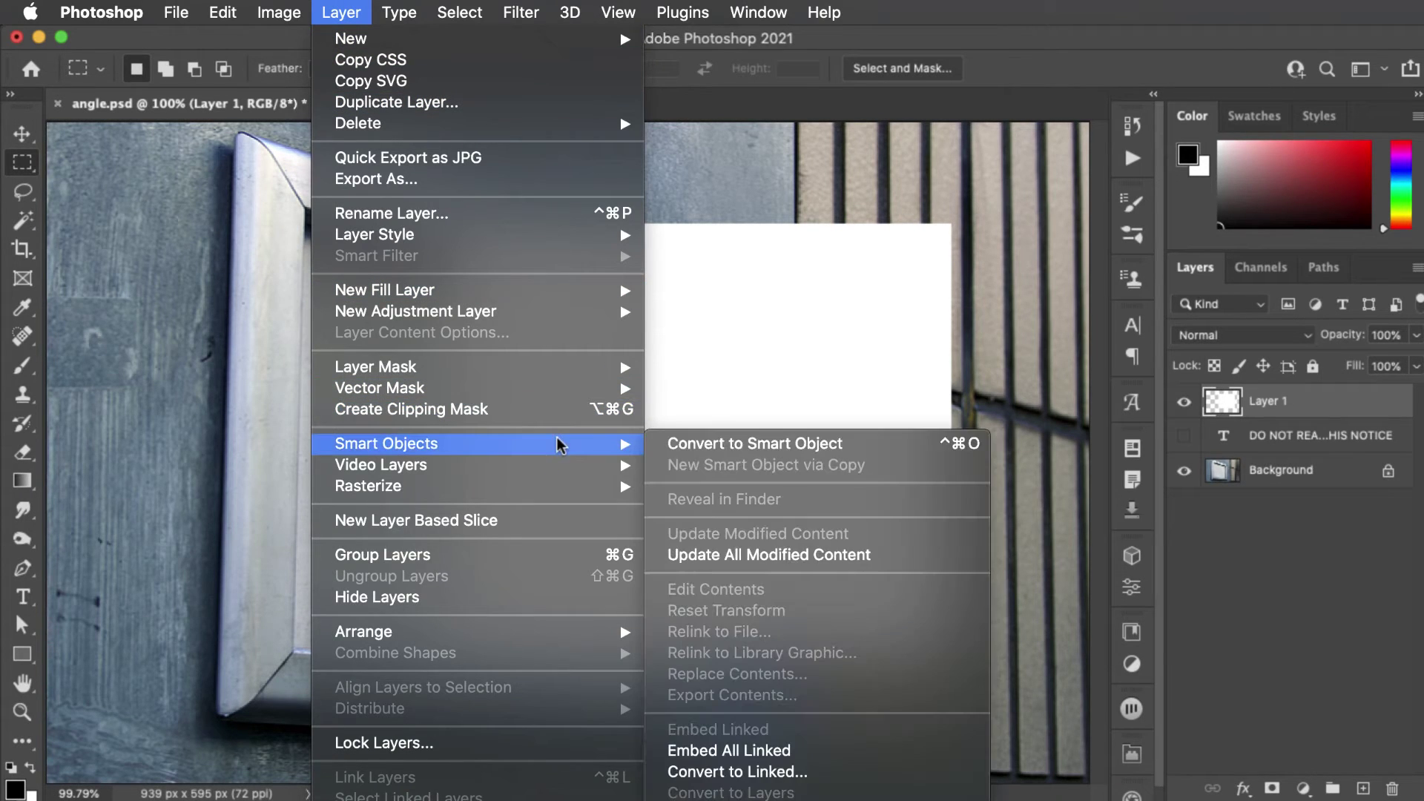
{"action": "left_click", "coordinate": [768, 452]}
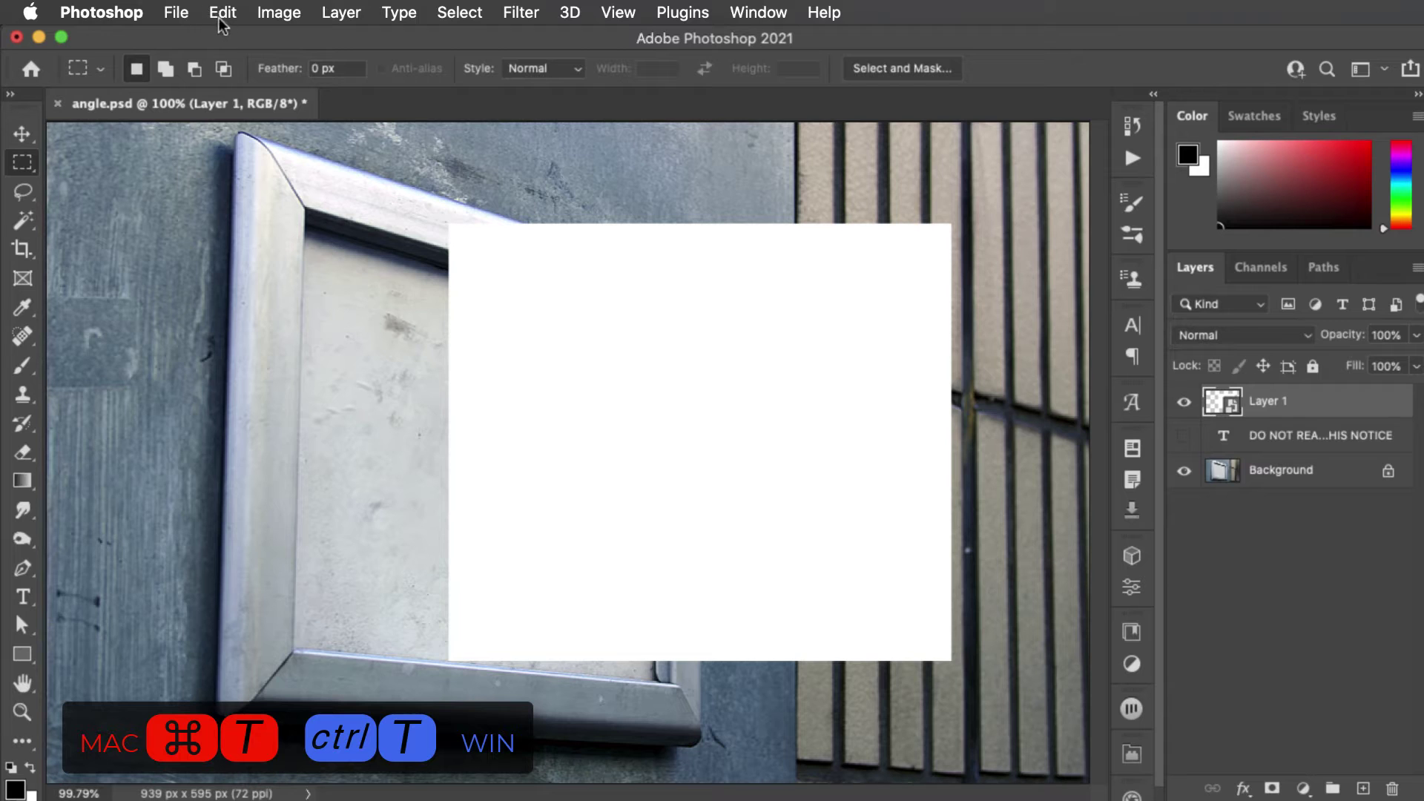
Distort the white rectangle so its four corners sit on the sign frame's inner corners.
{"action": "key", "text": "super+t"}
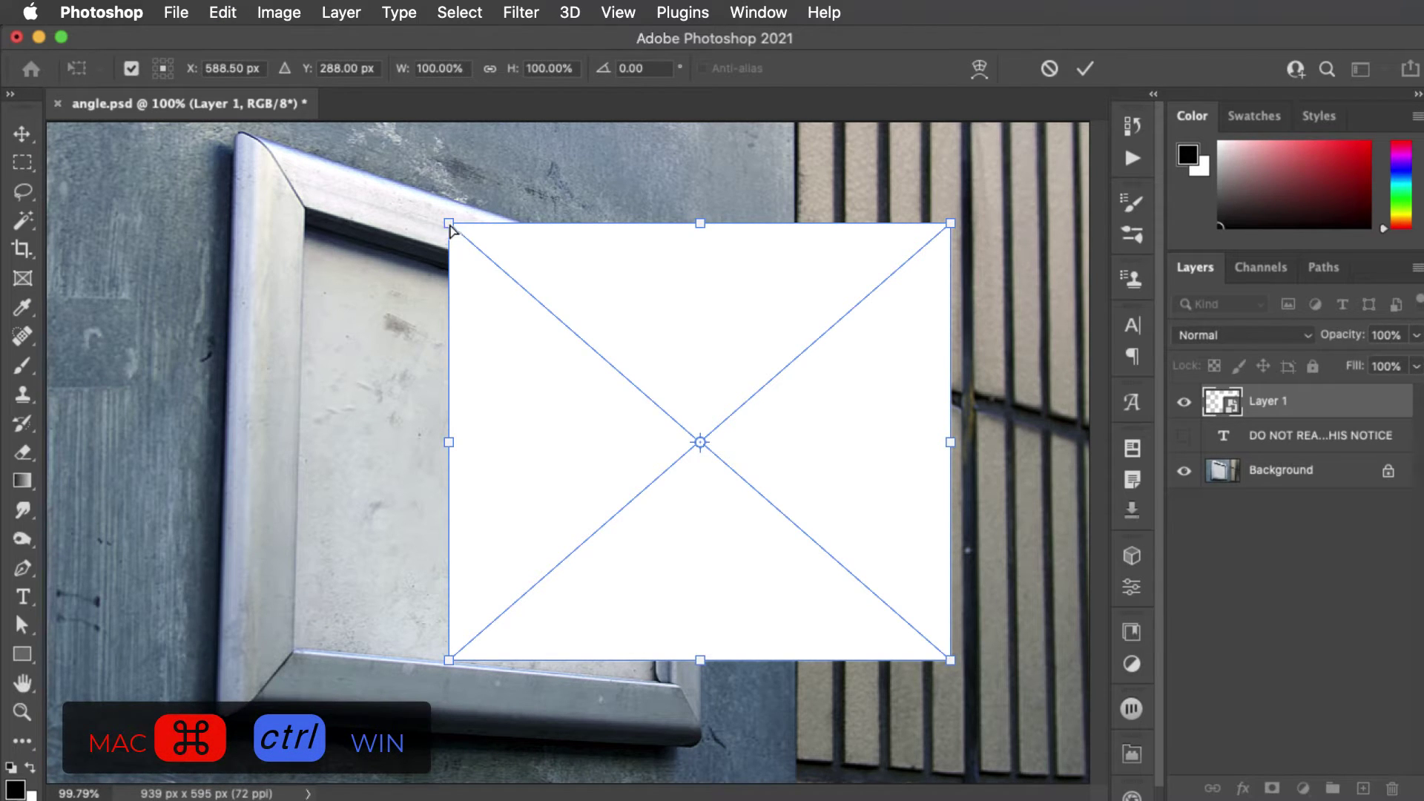
{"action": "left_click_drag", "start_coordinate": [449, 226], "coordinate": [305, 227]}
{"action": "left_click_drag", "start_coordinate": [449, 660], "coordinate": [301, 660]}
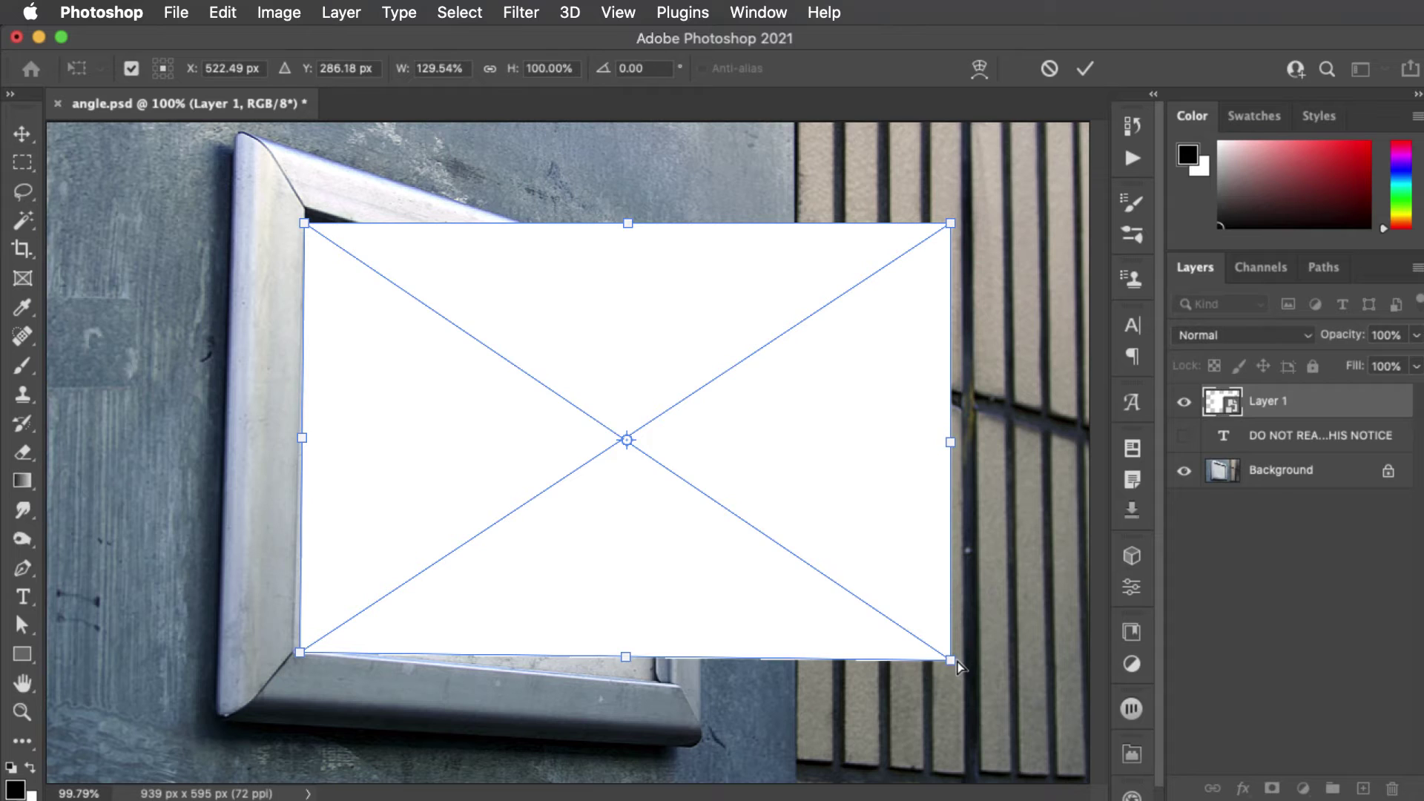
{"action": "left_click_drag", "start_coordinate": [956, 664], "coordinate": [674, 685]}
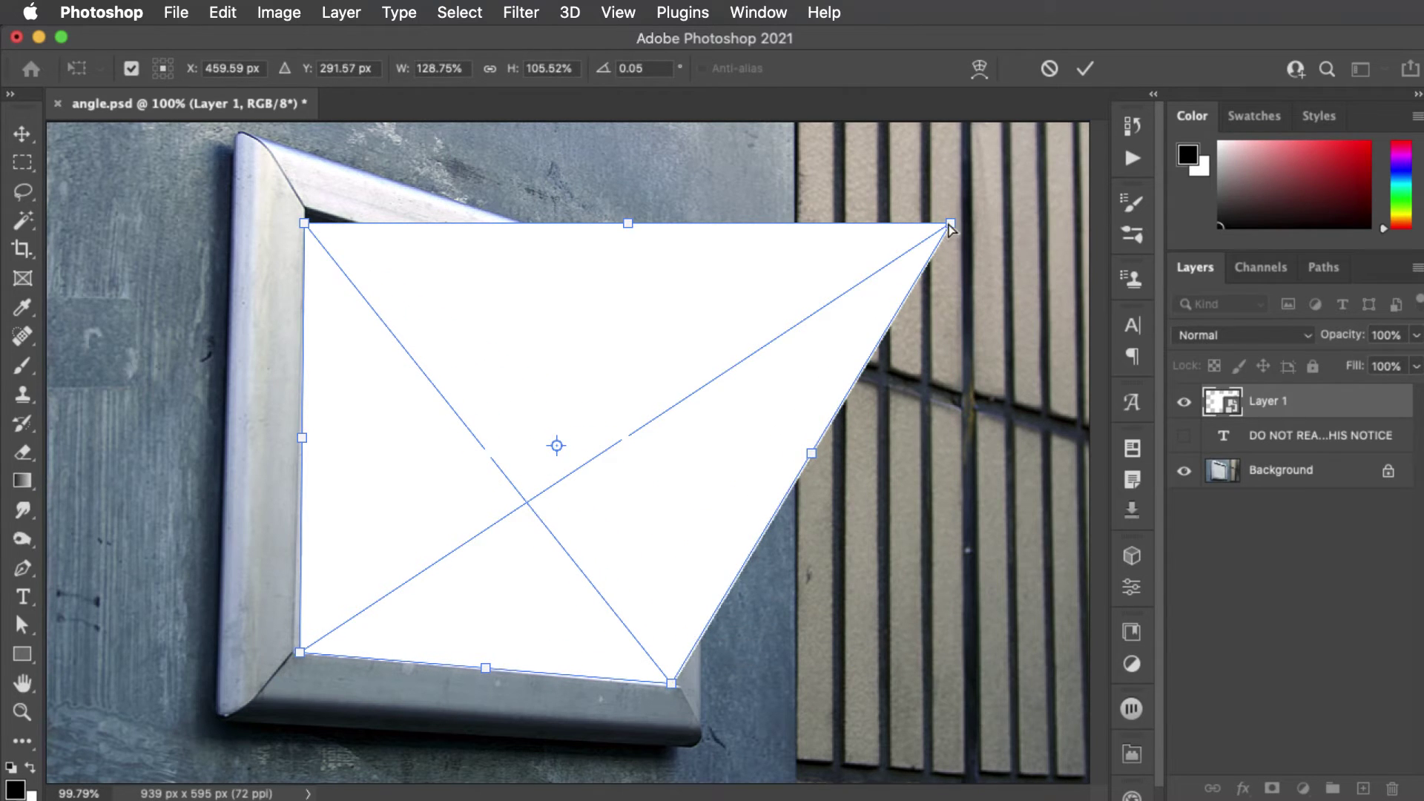
{"action": "left_click_drag", "start_coordinate": [949, 226], "coordinate": [660, 331]}
{"action": "mouse_move", "coordinate": [677, 697]}
{"action": "left_mouse_down"}
{"action": "mouse_move", "coordinate": [635, 684]}
{"action": "mouse_move", "coordinate": [658, 689]}
{"action": "left_mouse_up"}
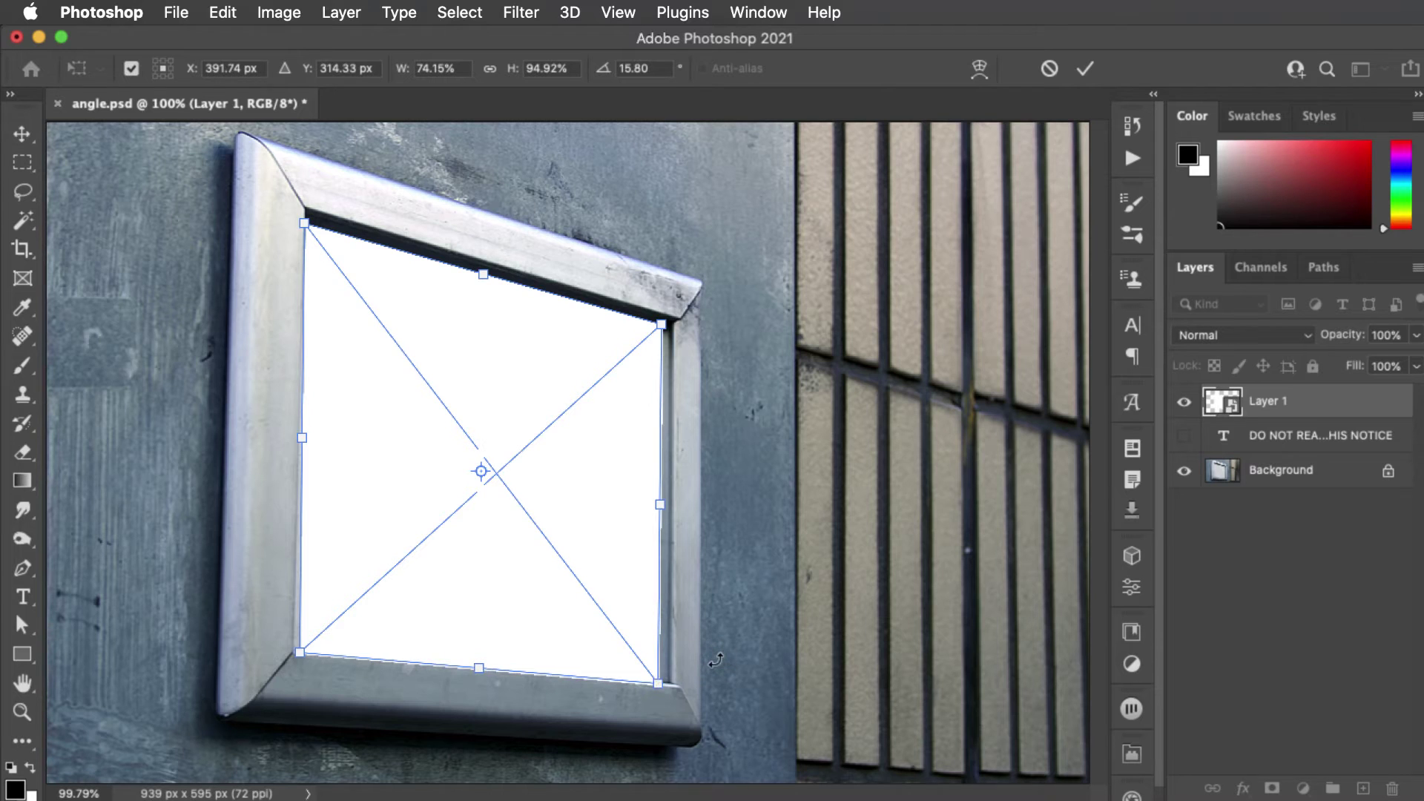
{"action": "key", "text": "Return"}
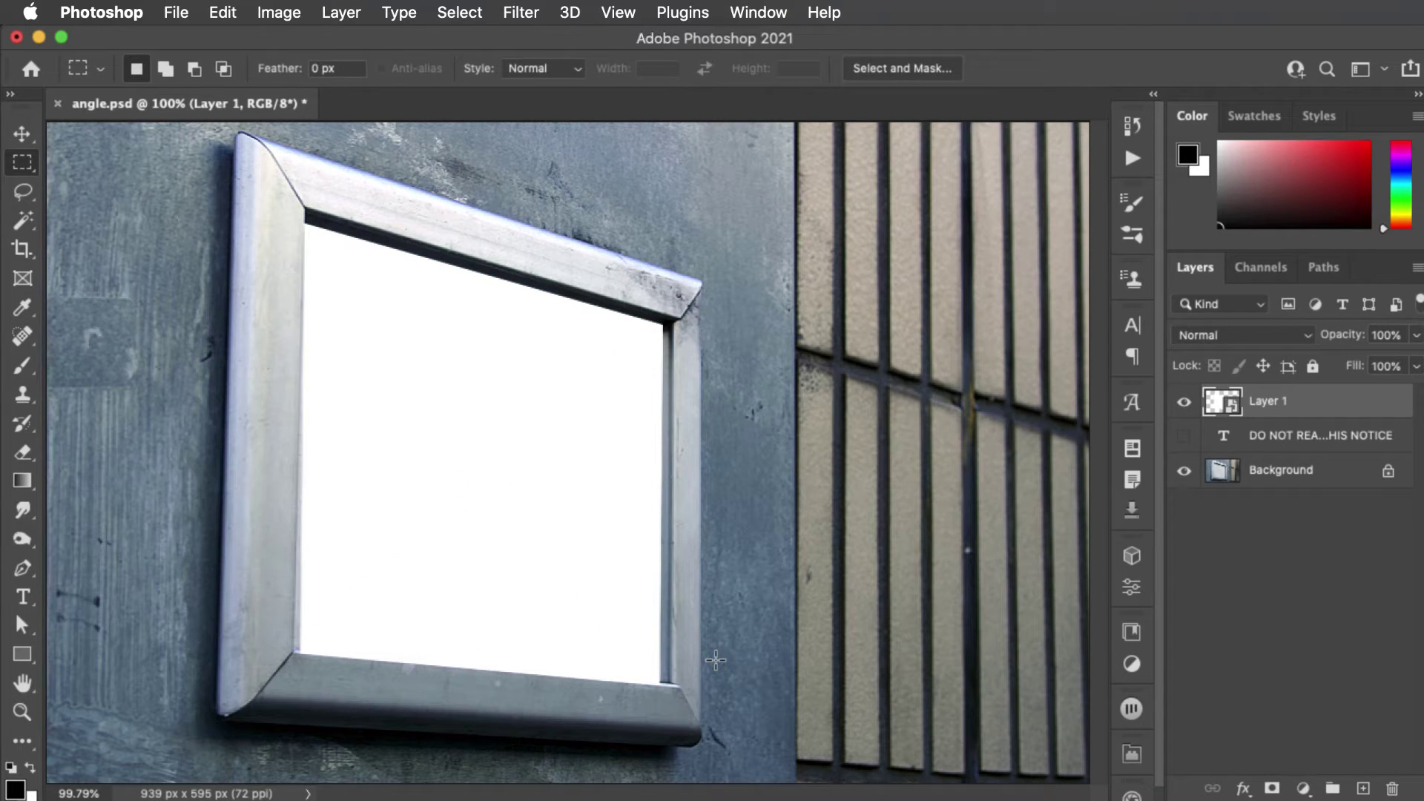
Set Layer 1 to Multiply and open its smart object as Layer 1.psb.
{"action": "left_click", "coordinate": [1262, 337]}
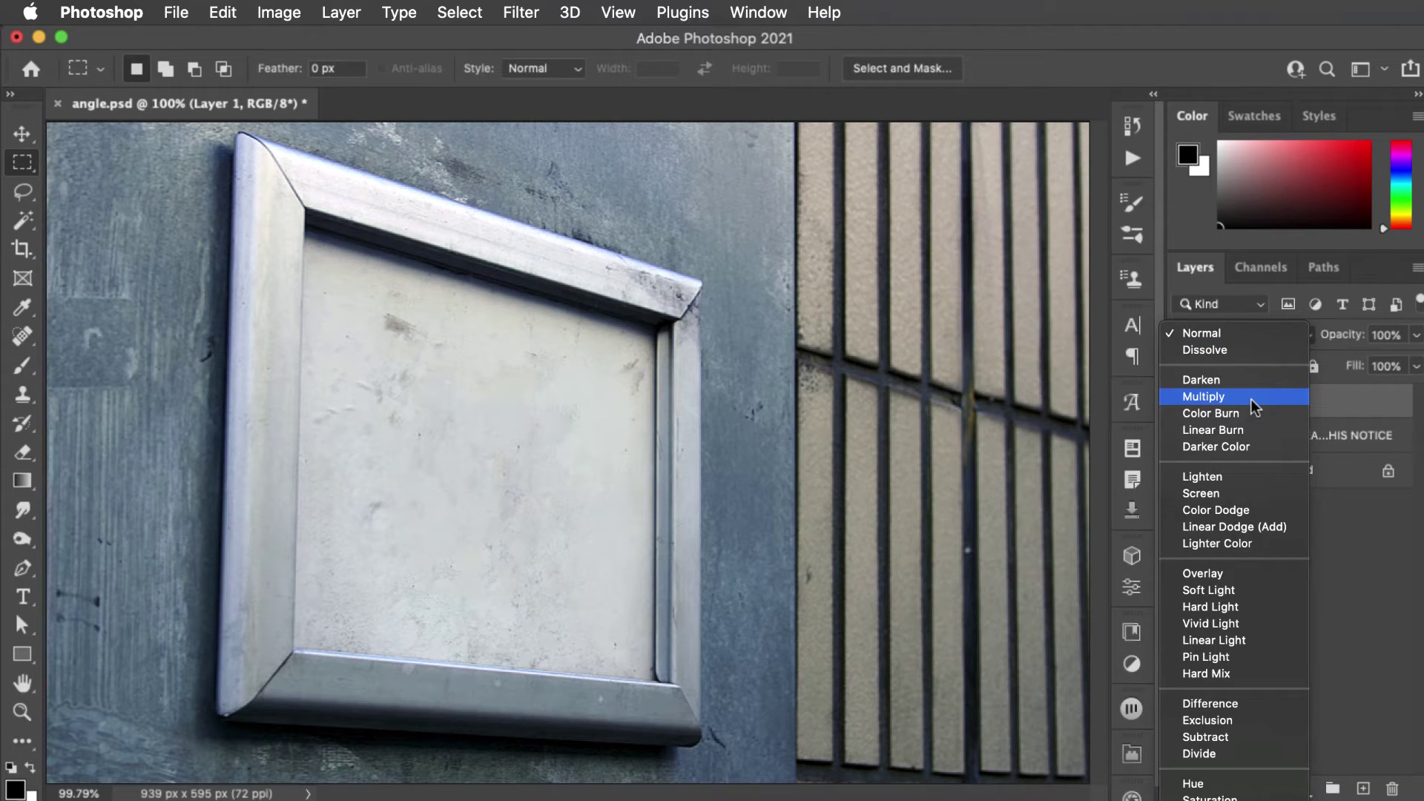
{"action": "left_click", "coordinate": [1252, 398]}
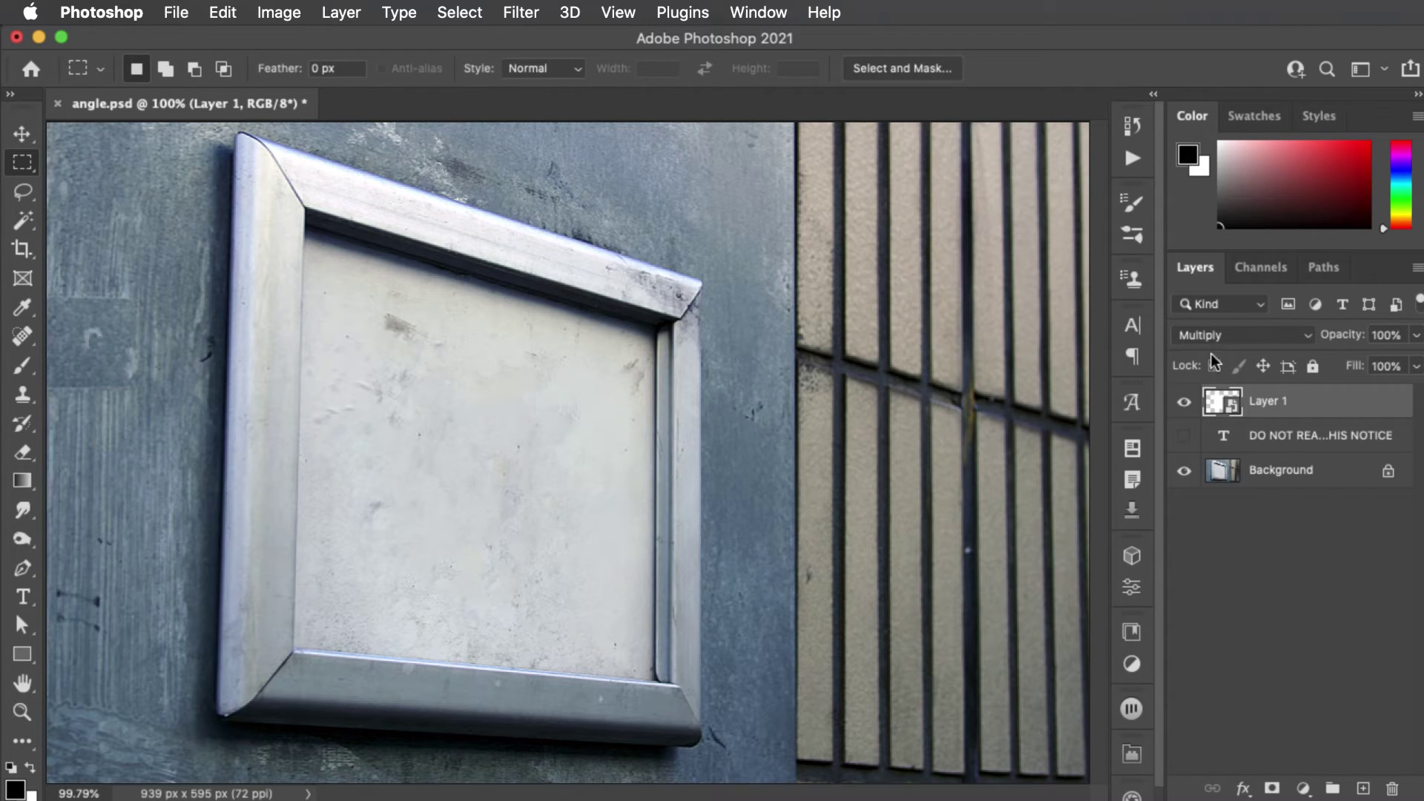
{"action": "double_click", "coordinate": [1216, 404]}
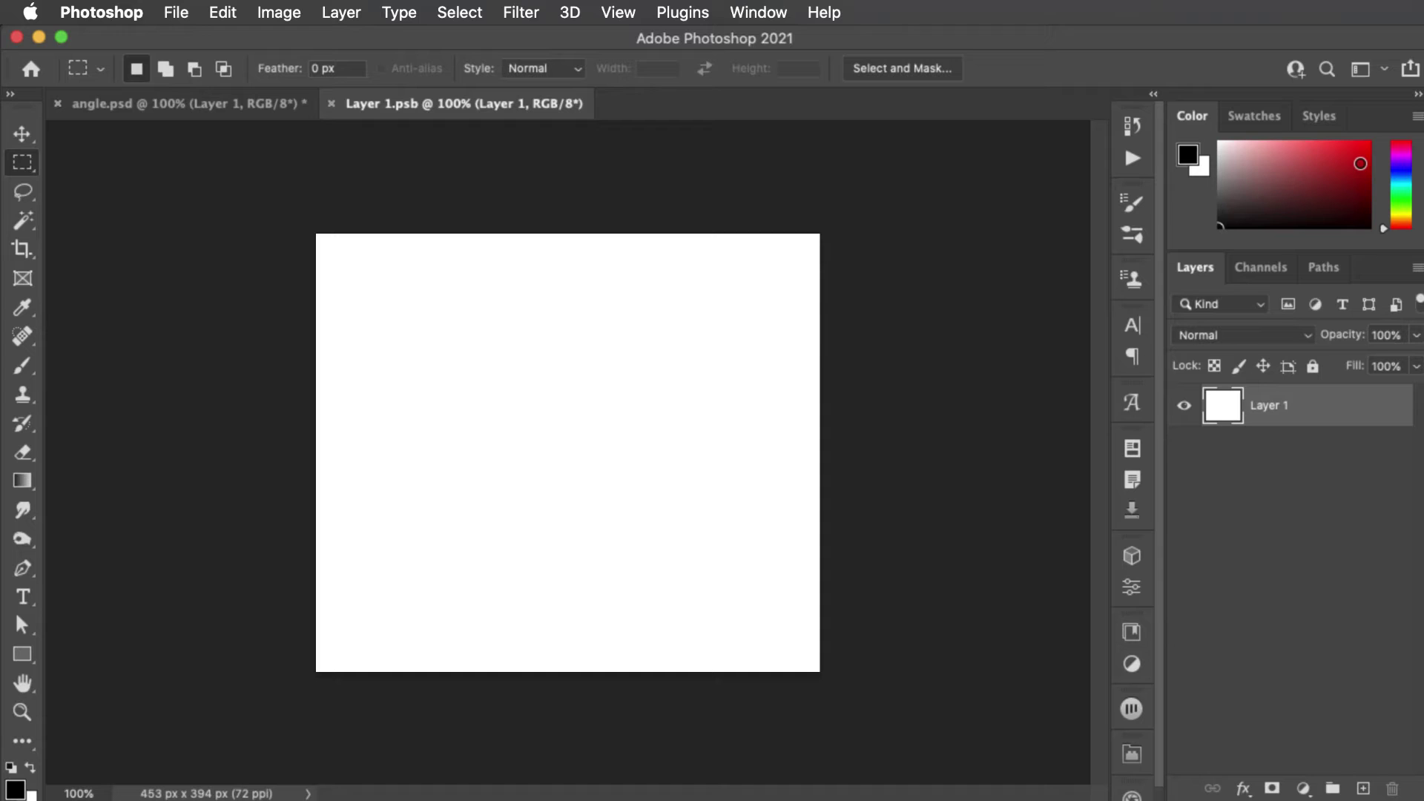
Type 'DO NOT / READ THIS / NOTICE' in red on three lines.
{"action": "left_click_drag", "start_coordinate": [1360, 163], "coordinate": [1362, 141]}
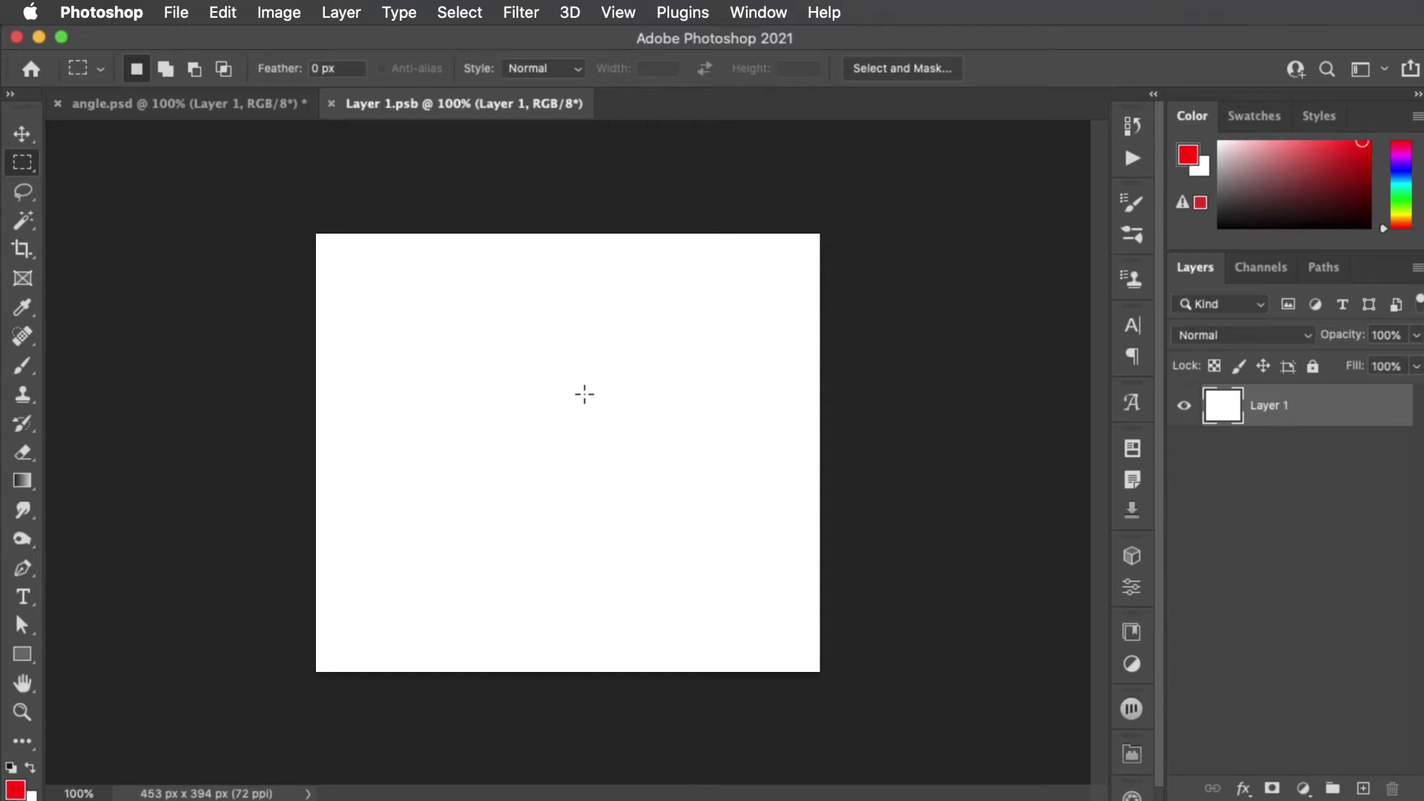
{"action": "key", "text": "t"}
{"action": "left_click", "coordinate": [561, 384]}
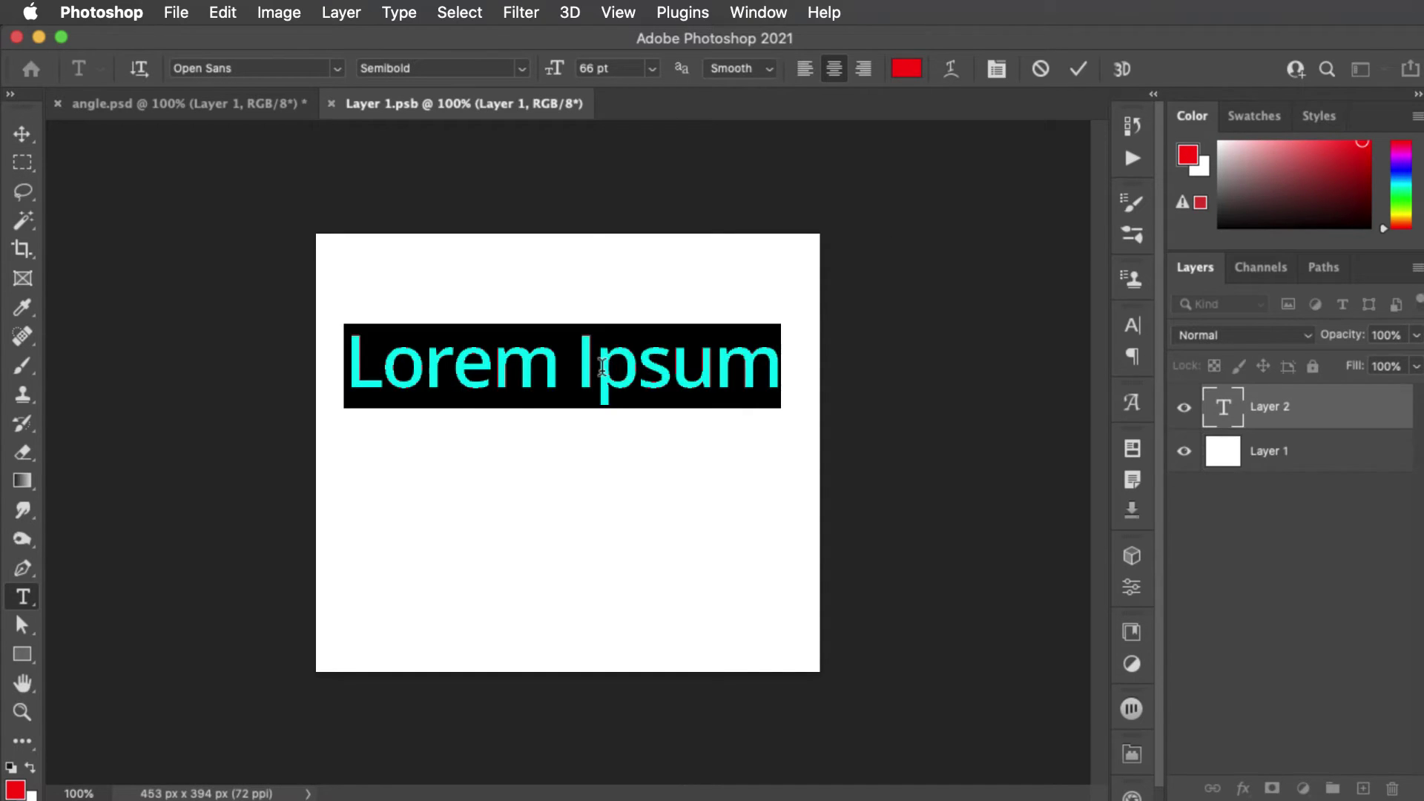
{"action": "type", "text": "DO NOT"}
{"action": "key", "text": "Return"}
{"action": "type", "text": "READ THIS"}
{"action": "key", "text": "Return"}
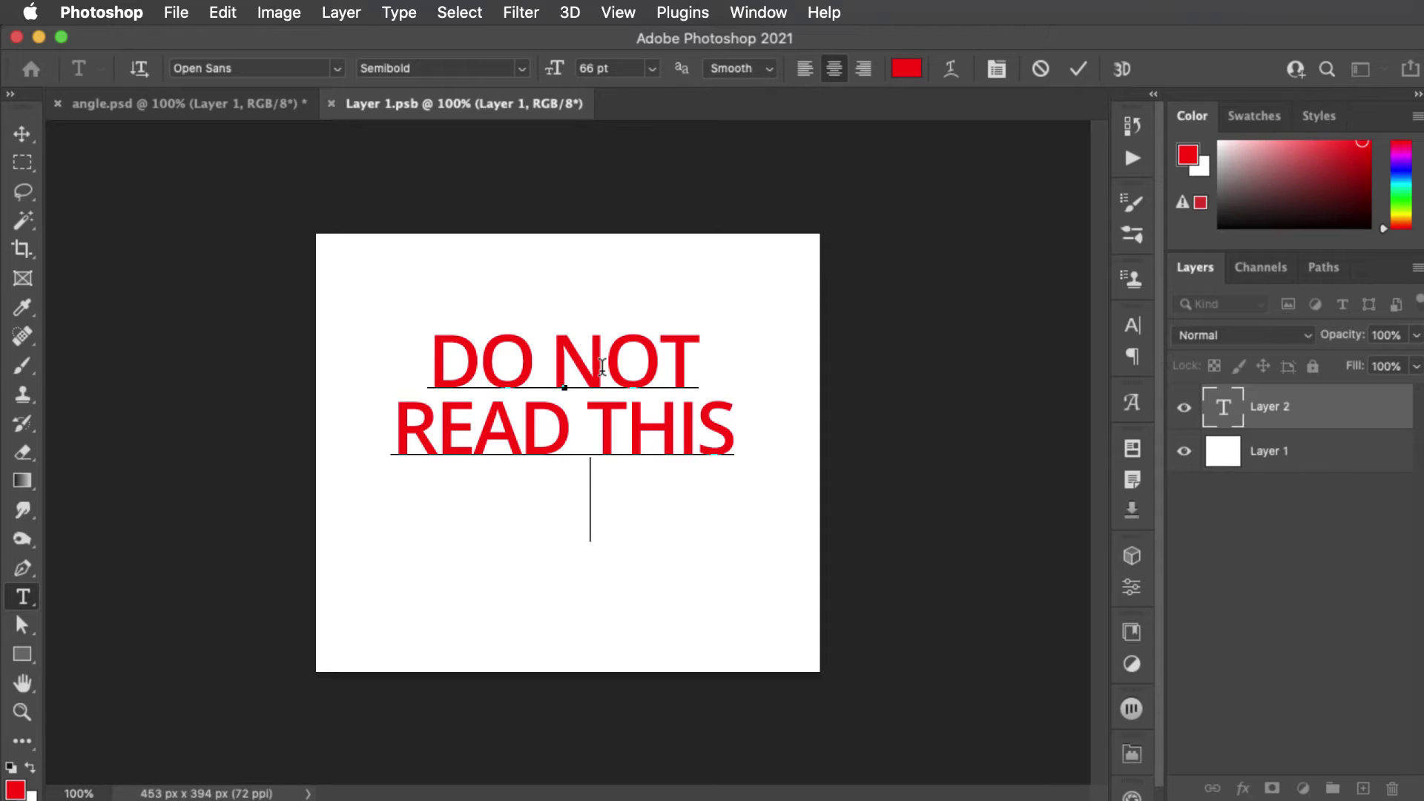
{"action": "type", "text": "NOTICE"}
{"action": "key", "text": "Escape"}
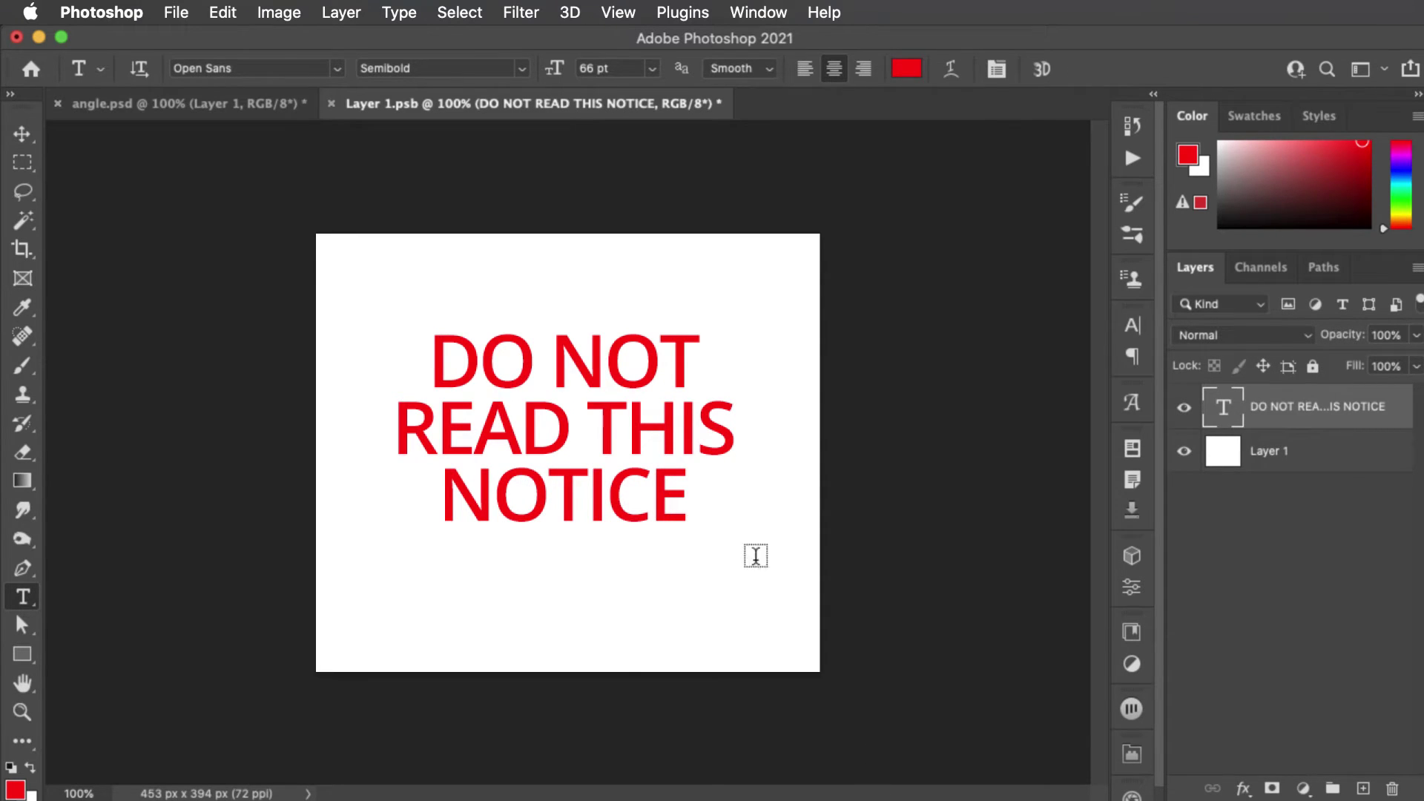
Move the notice slightly lower, save Layer 1.psb, and return to angle.psd.
{"action": "key", "text": "v"}
{"action": "left_click_drag", "start_coordinate": [613, 443], "coordinate": [614, 467]}
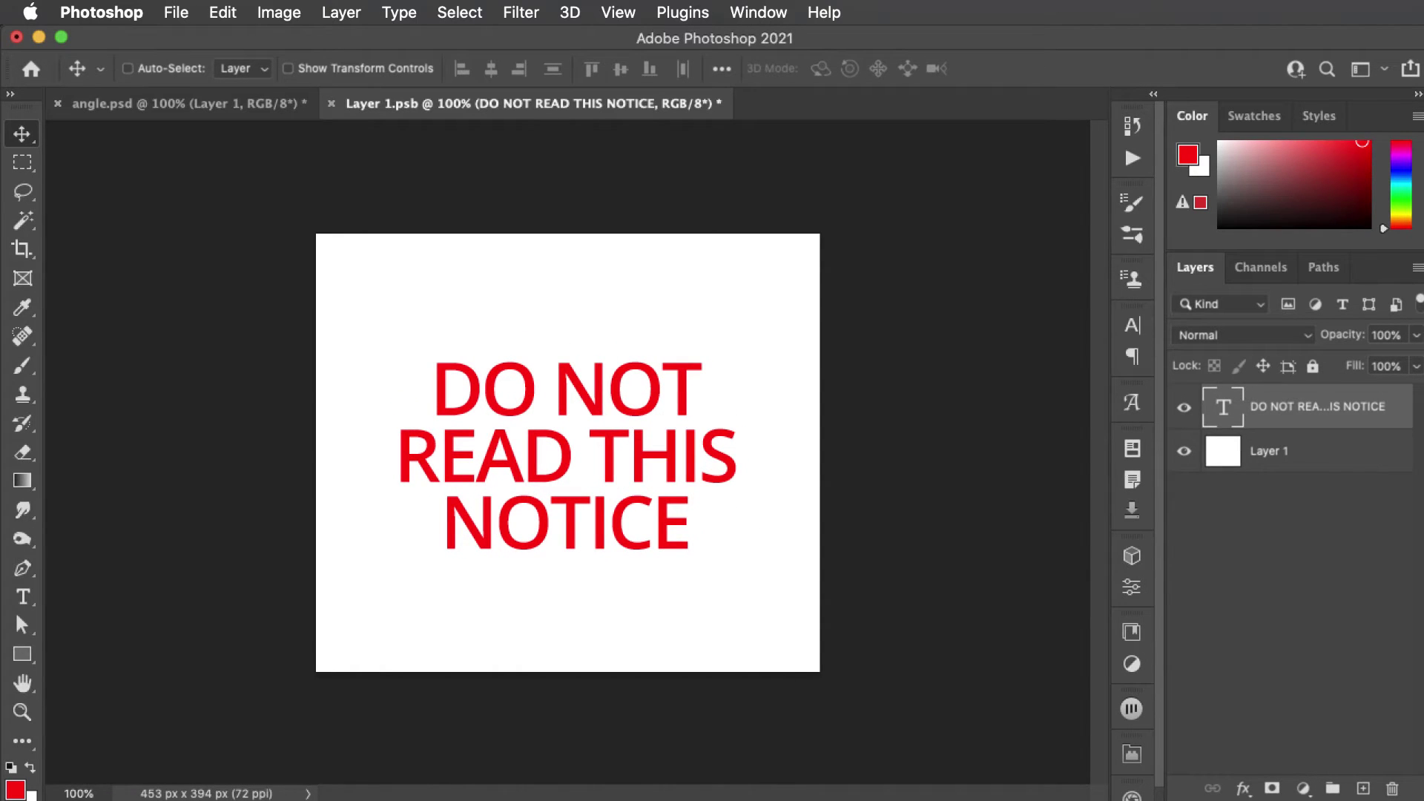
{"action": "left_click", "coordinate": [176, 10]}
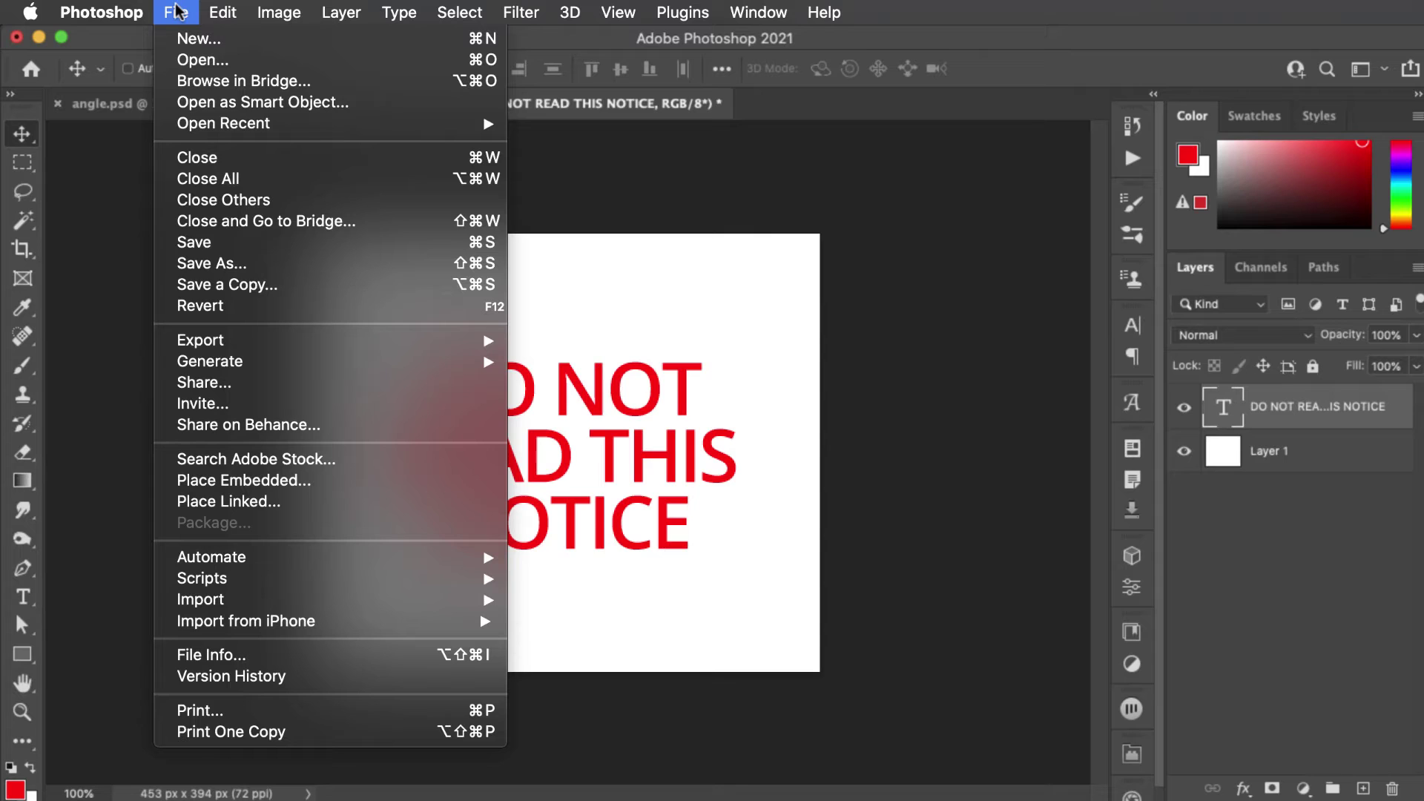
{"action": "left_click", "coordinate": [400, 241]}
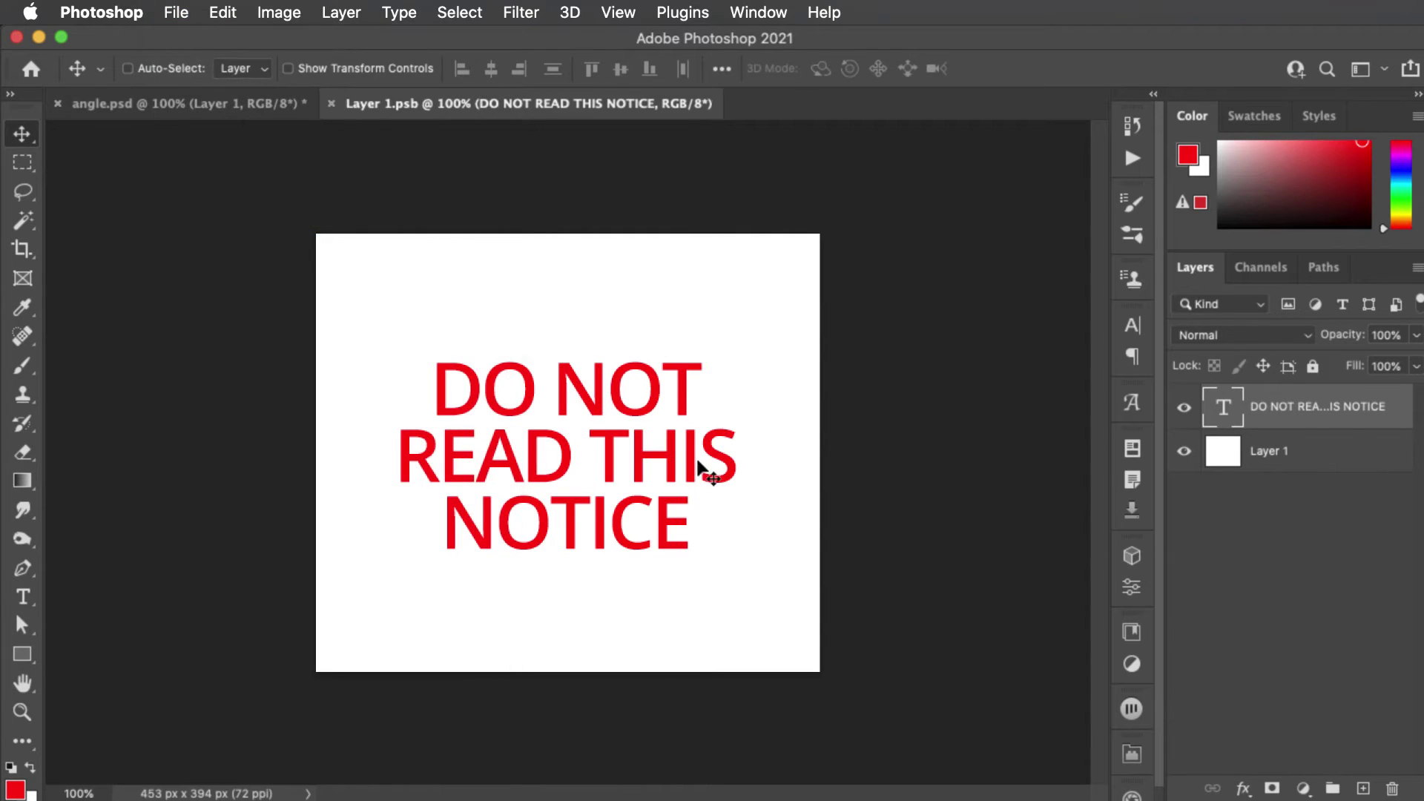
{"action": "left_click", "coordinate": [251, 97]}
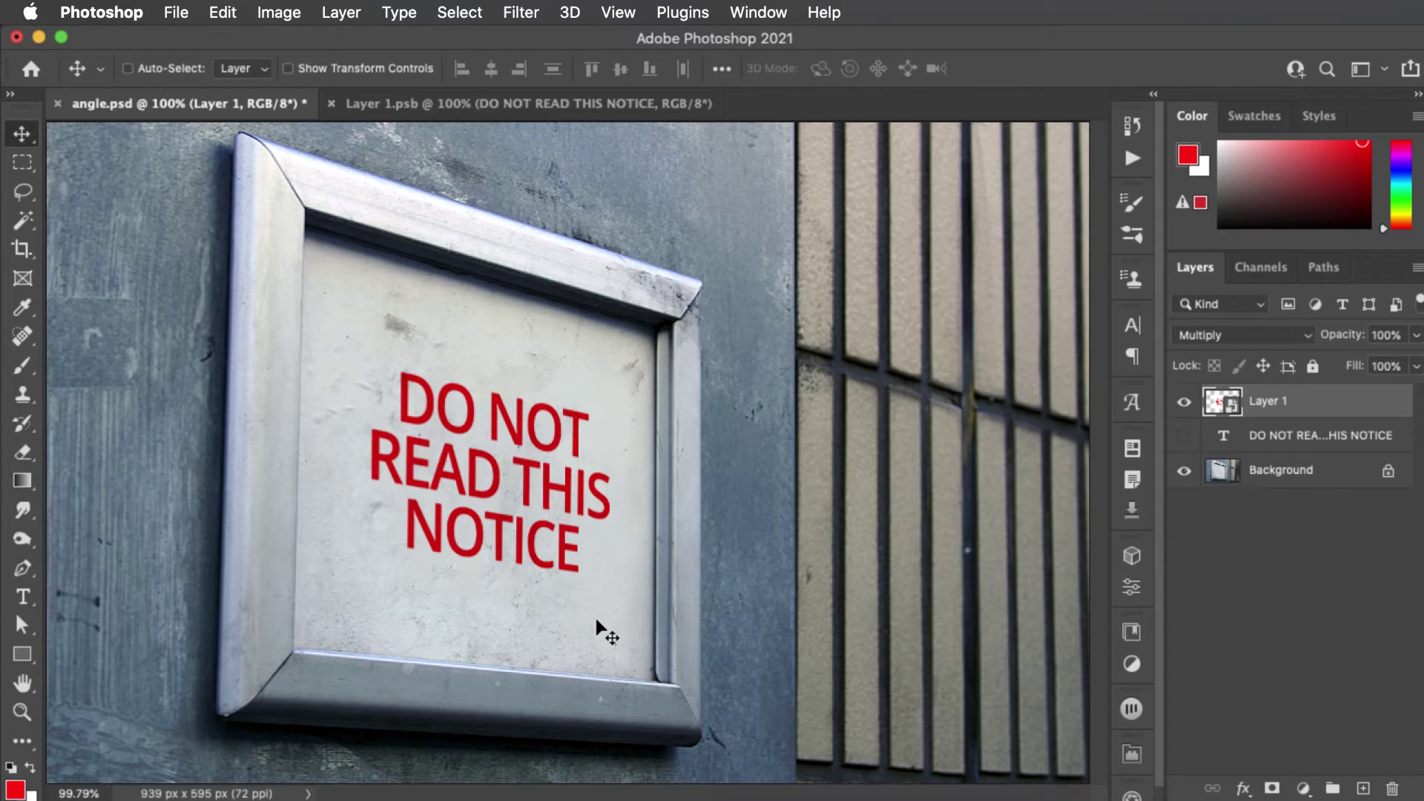
Reopen the notice smart object and enlarge the text.
{"action": "double_click", "coordinate": [1217, 407]}
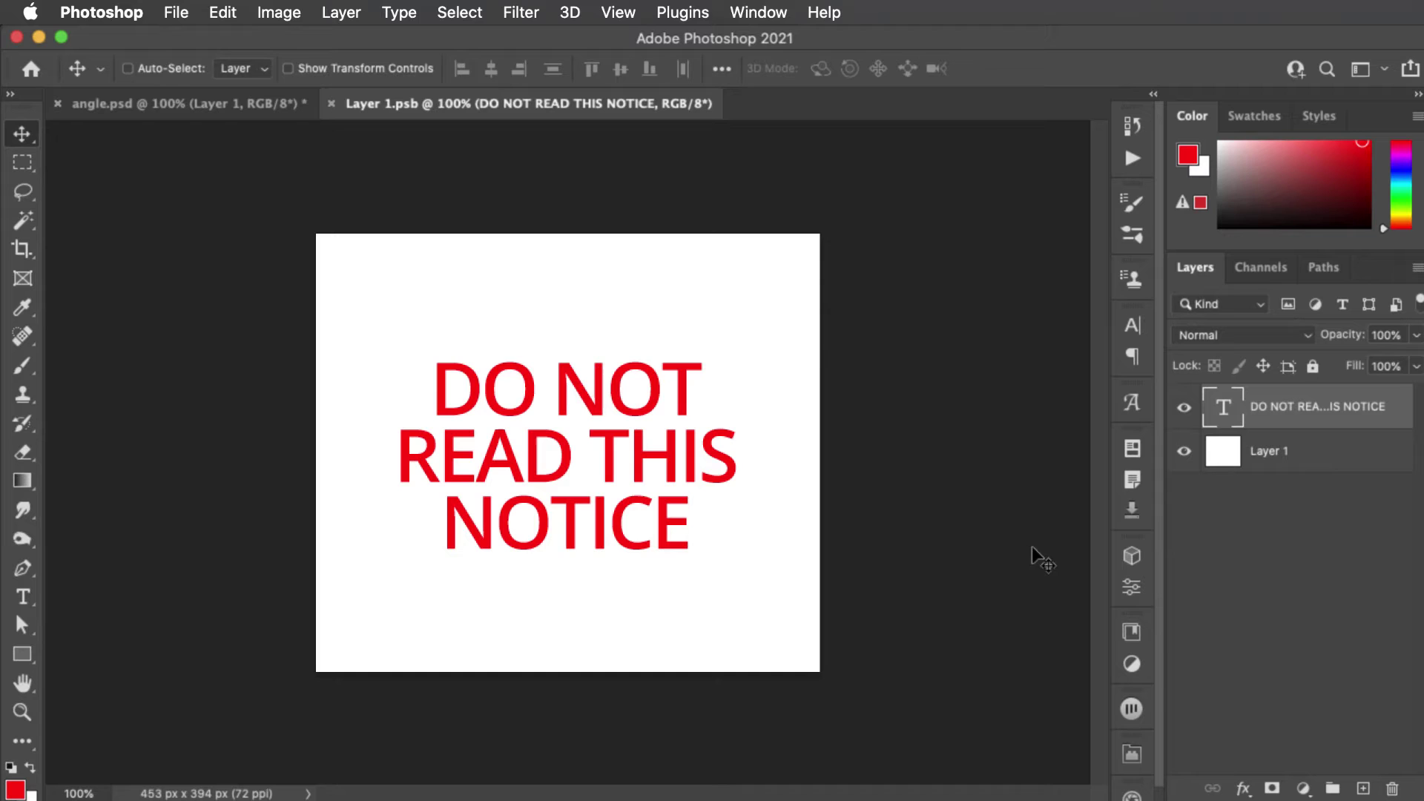
{"action": "key", "text": "super+t"}
{"action": "left_click_drag", "start_coordinate": [728, 358], "coordinate": [780, 320]}
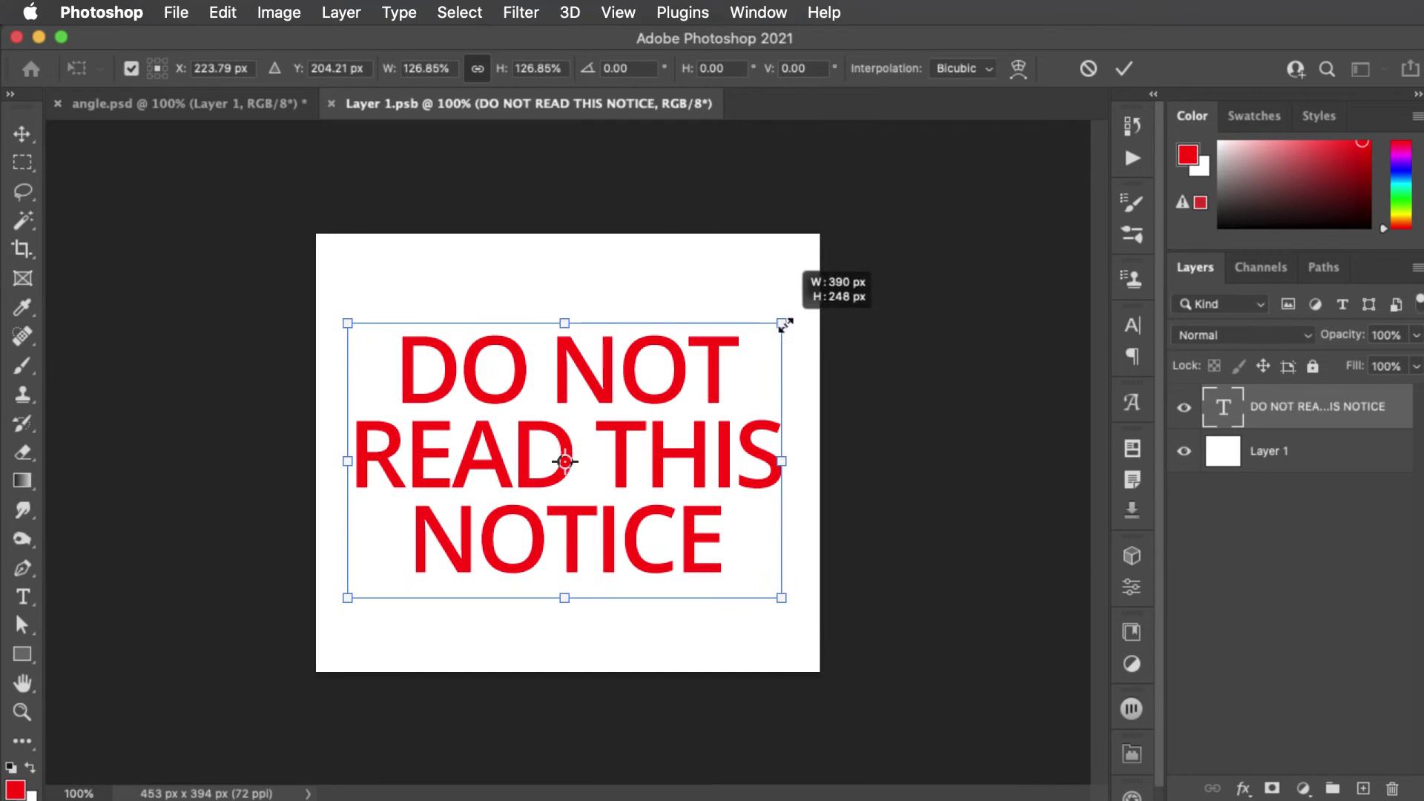
{"action": "key", "text": "Return"}
Set the notice font to Times, replace 'DO NOT' with 'PLEASE', and save.
{"action": "key", "text": "t"}
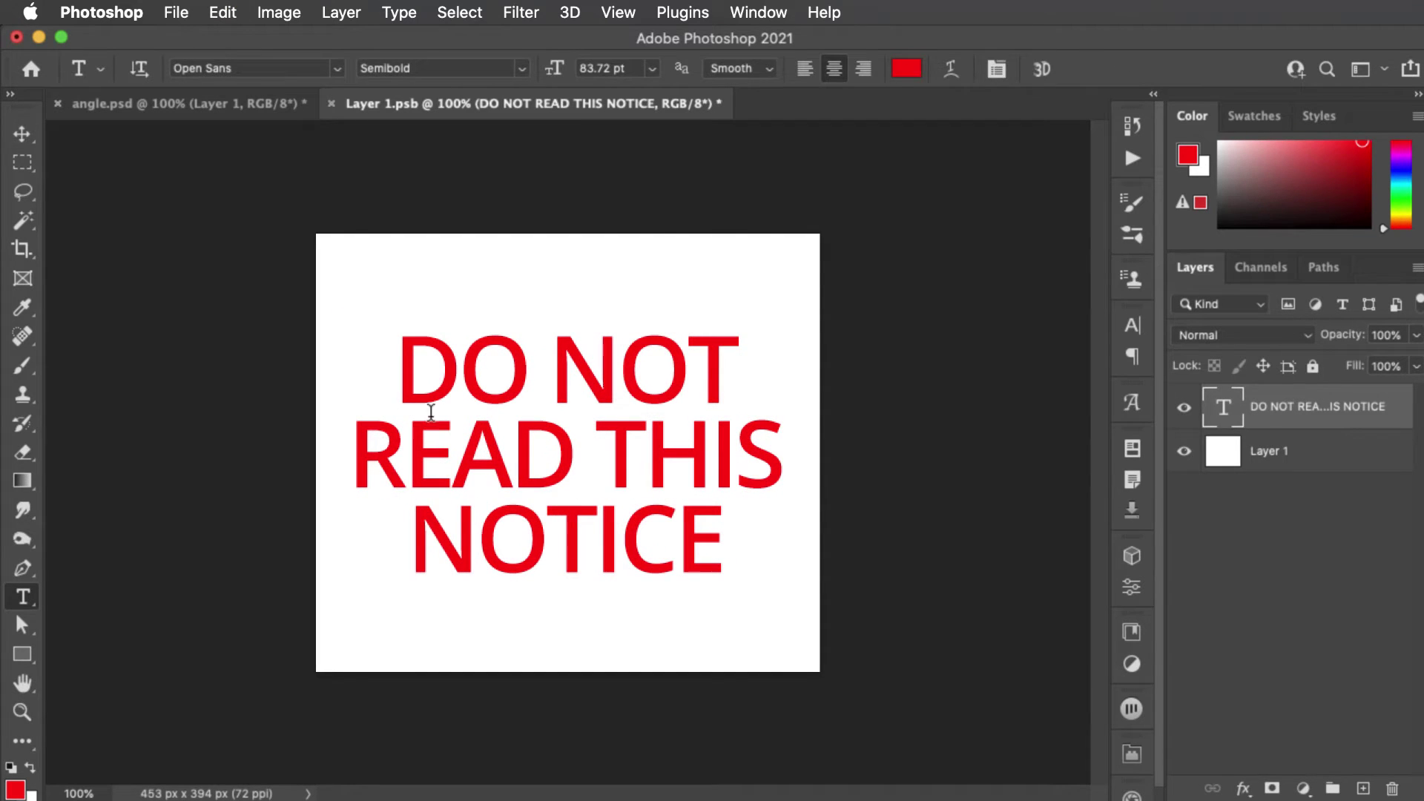
{"action": "left_click", "coordinate": [278, 71]}
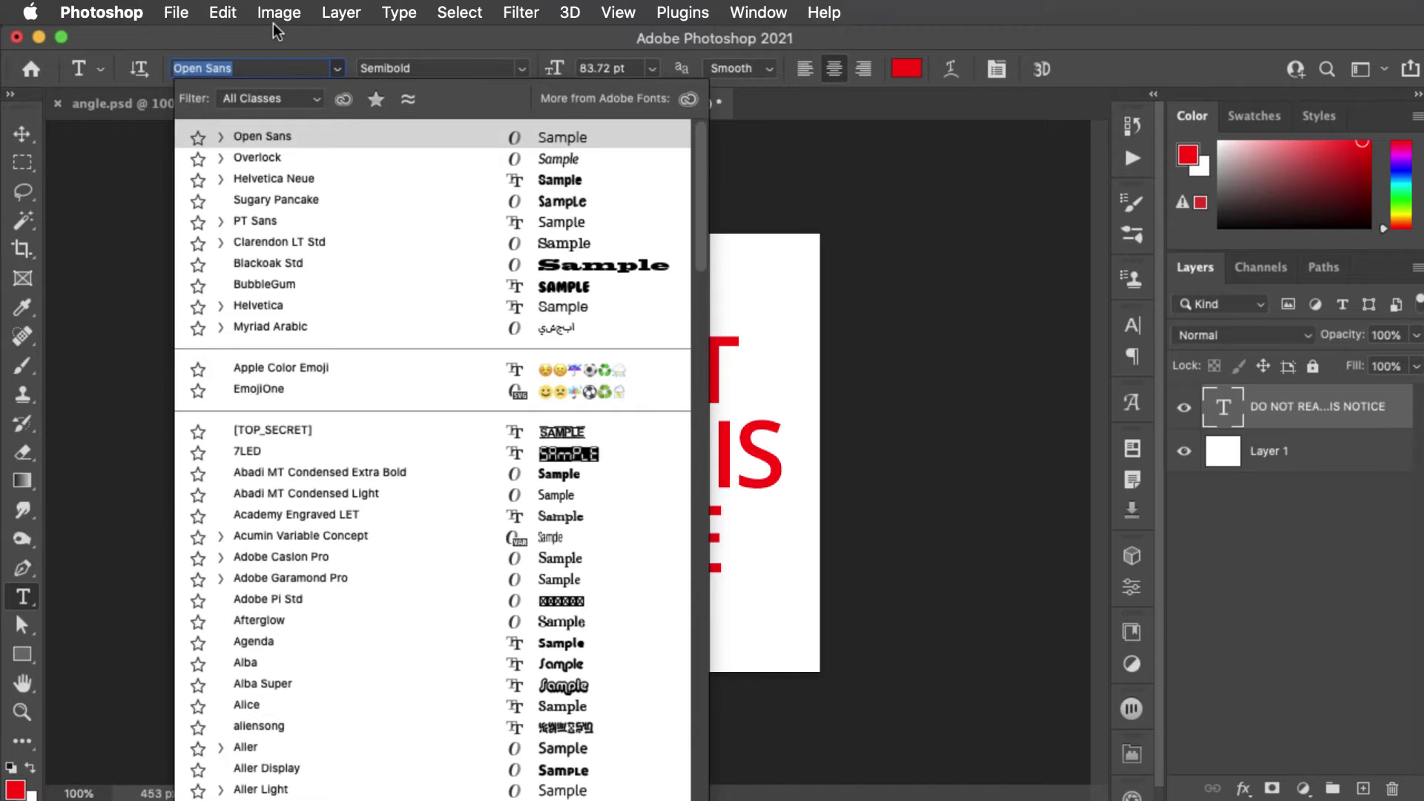
{"action": "type", "text": "Times"}
{"action": "key", "text": "Return"}
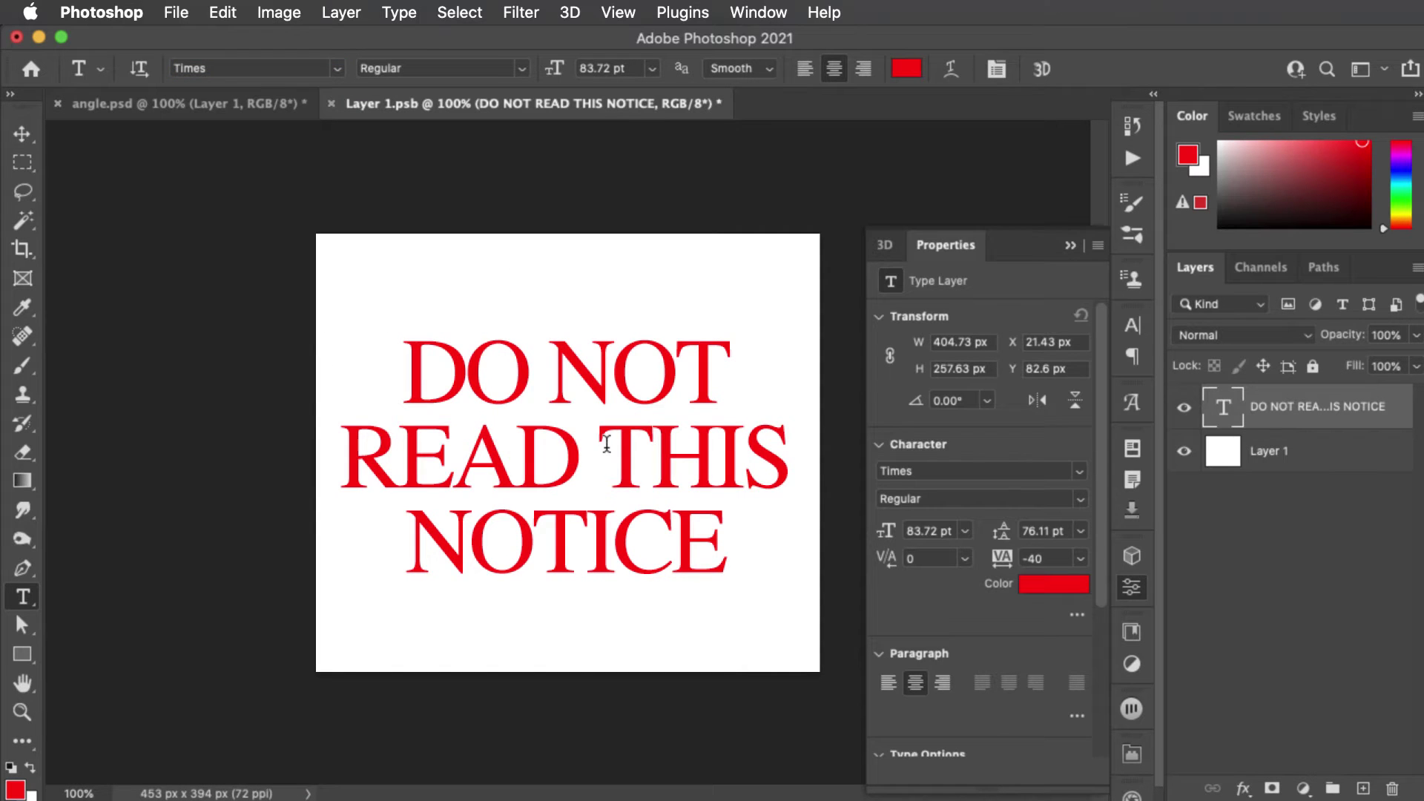
{"action": "left_click_drag", "start_coordinate": [407, 373], "coordinate": [774, 344]}
{"action": "type", "text": "PLEASE"}
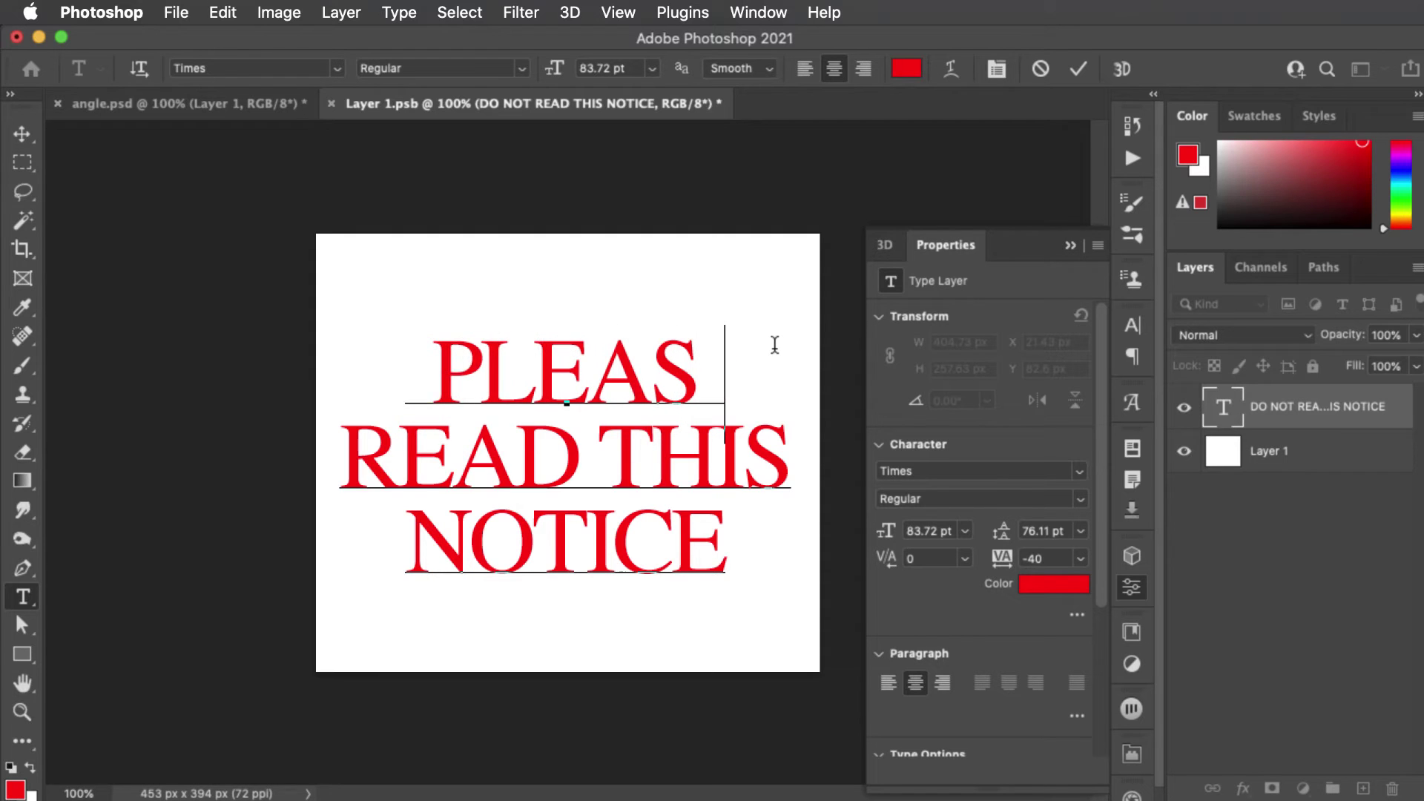
{"action": "left_click", "coordinate": [658, 213]}
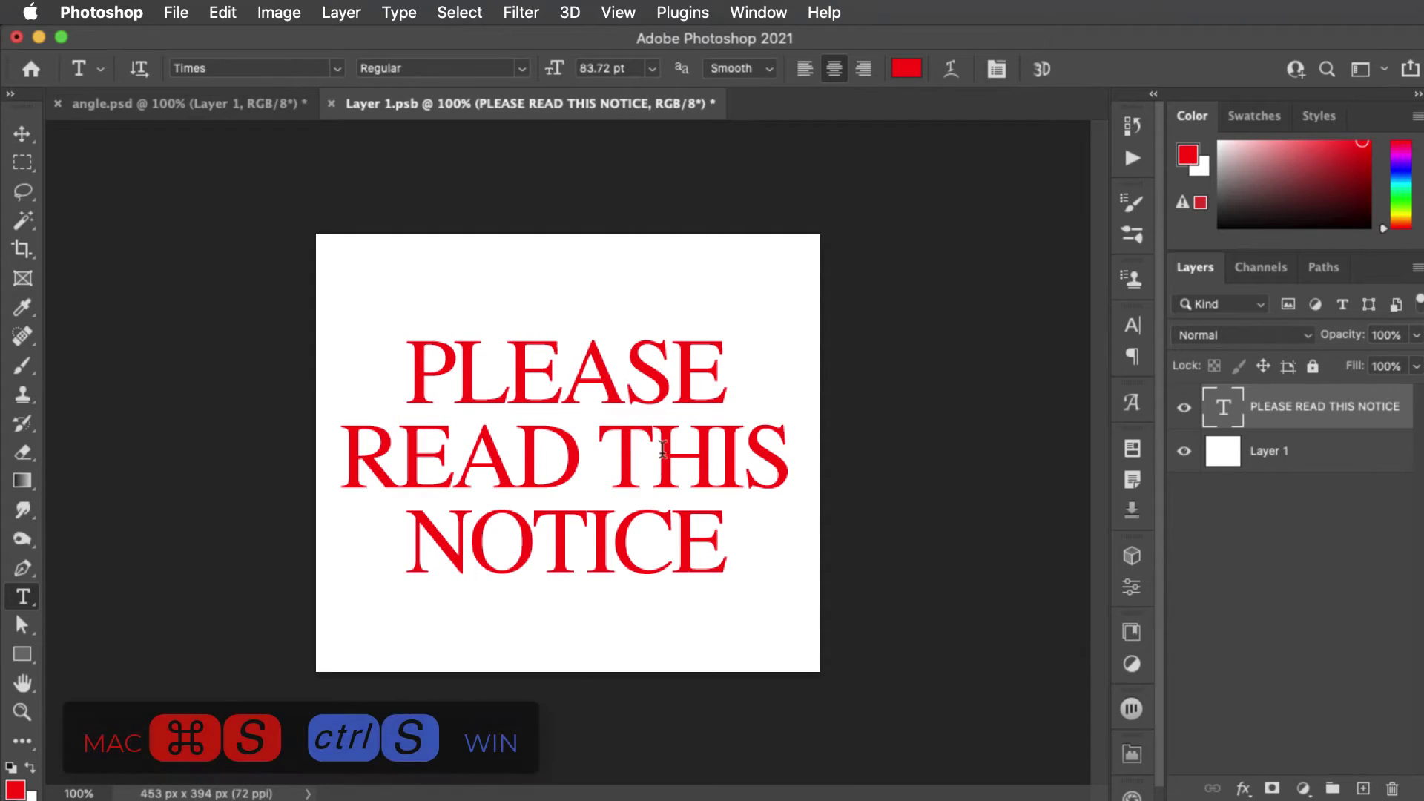
{"action": "key", "text": "super+s"}
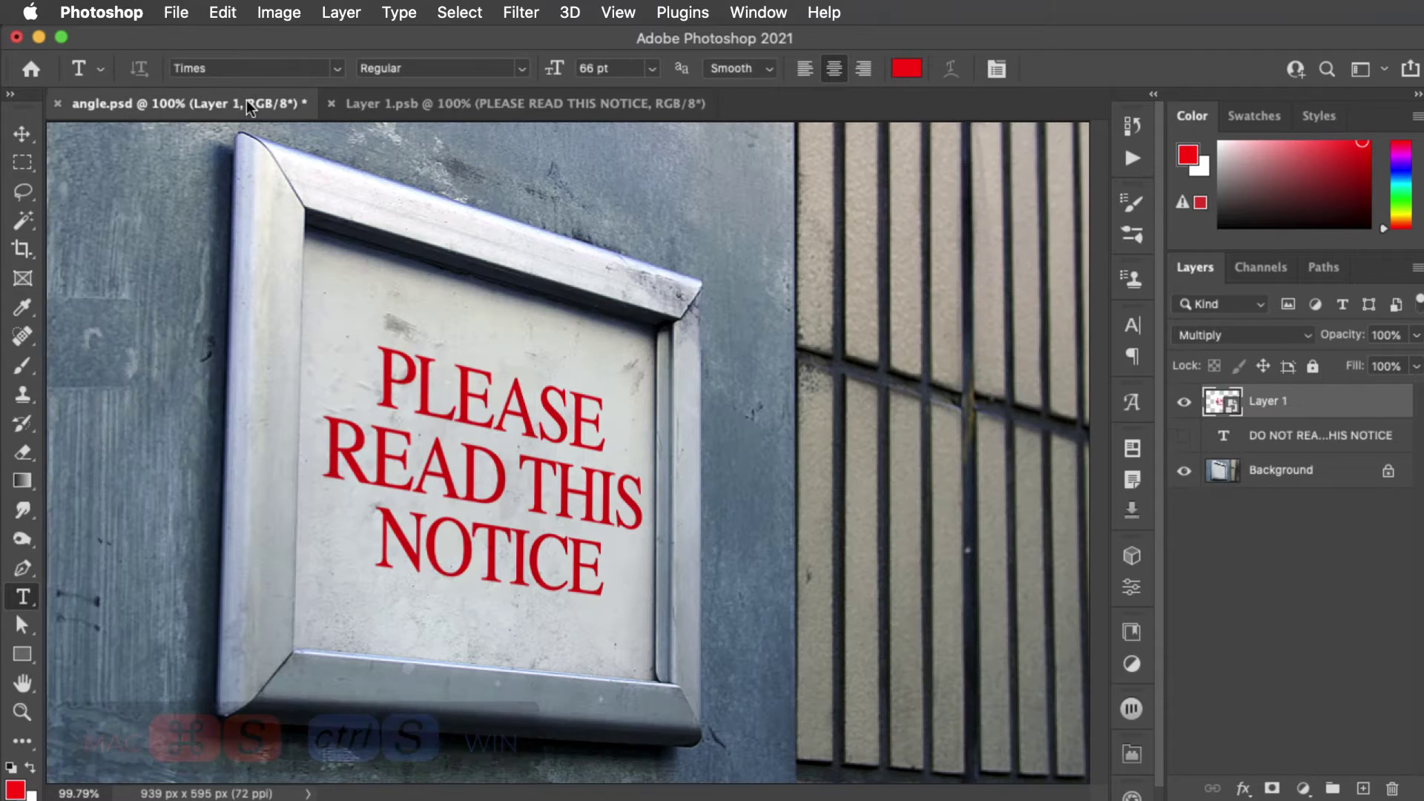
Make the tiles floor layer and its mask visible in reflection.psd.
{"action": "left_click", "coordinate": [208, 103]}
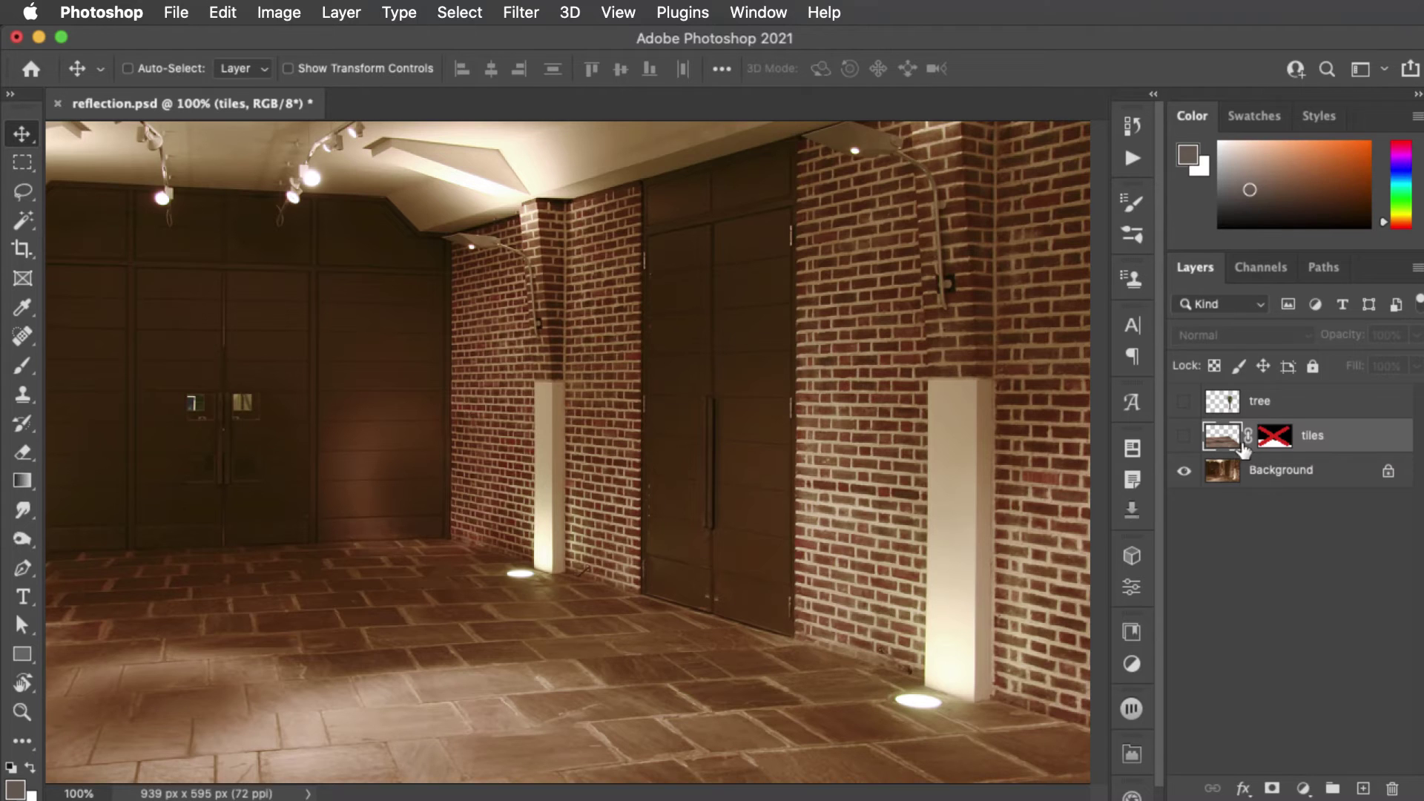
{"action": "left_click", "coordinate": [1183, 436]}
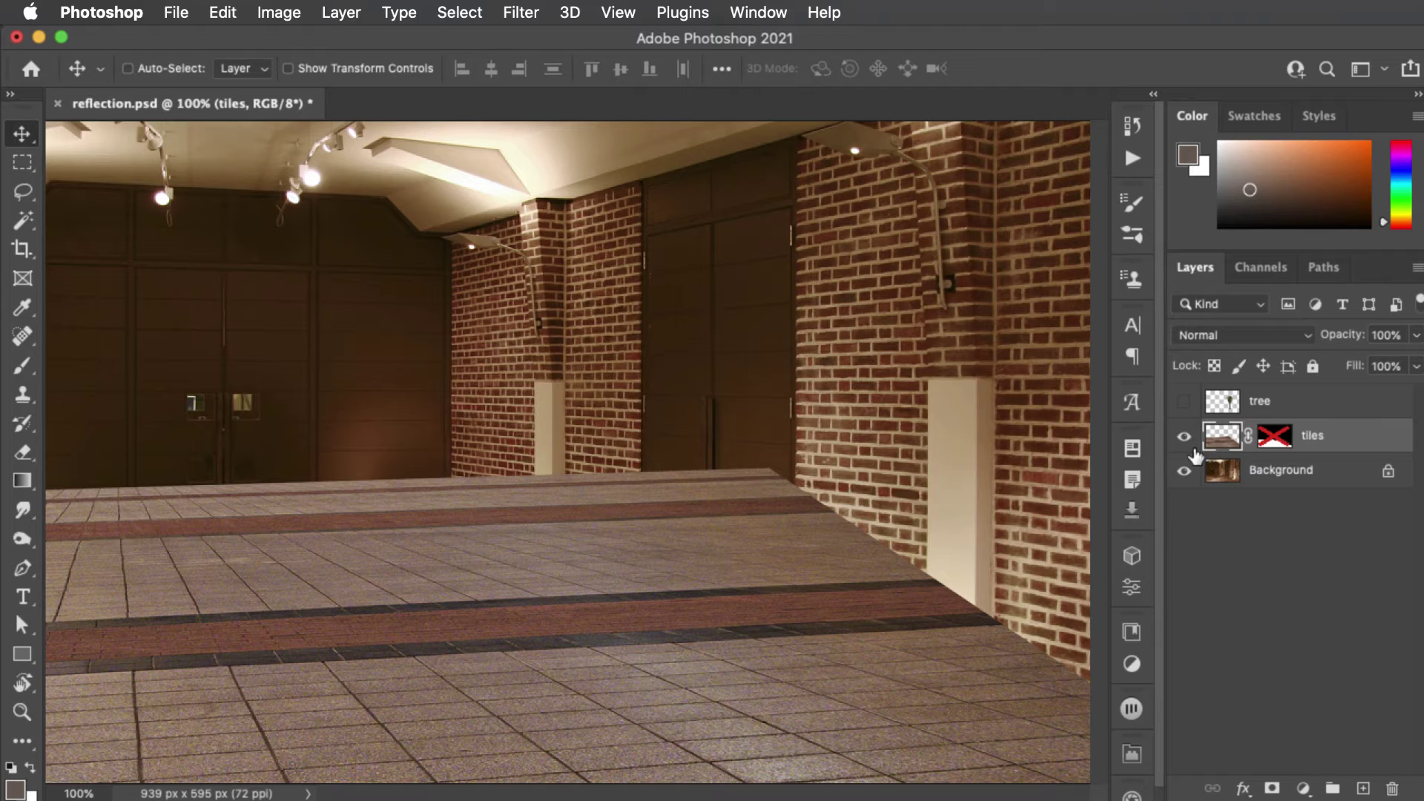
{"action": "left_click", "coordinate": [1284, 443], "text": "shift"}
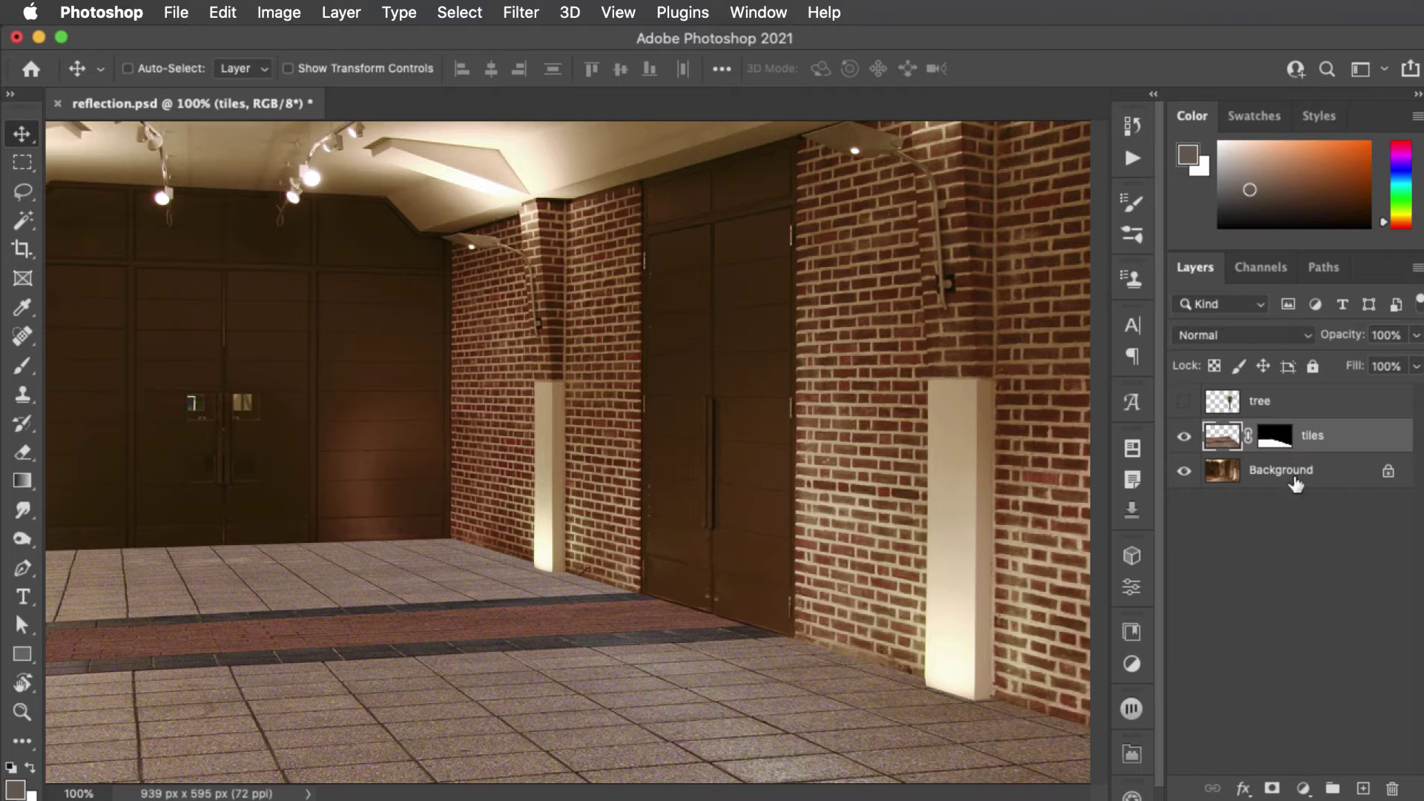
Load the floor mask, invert it to select everything but the floor, and target Background.
{"action": "left_click", "coordinate": [1277, 445], "text": "super"}
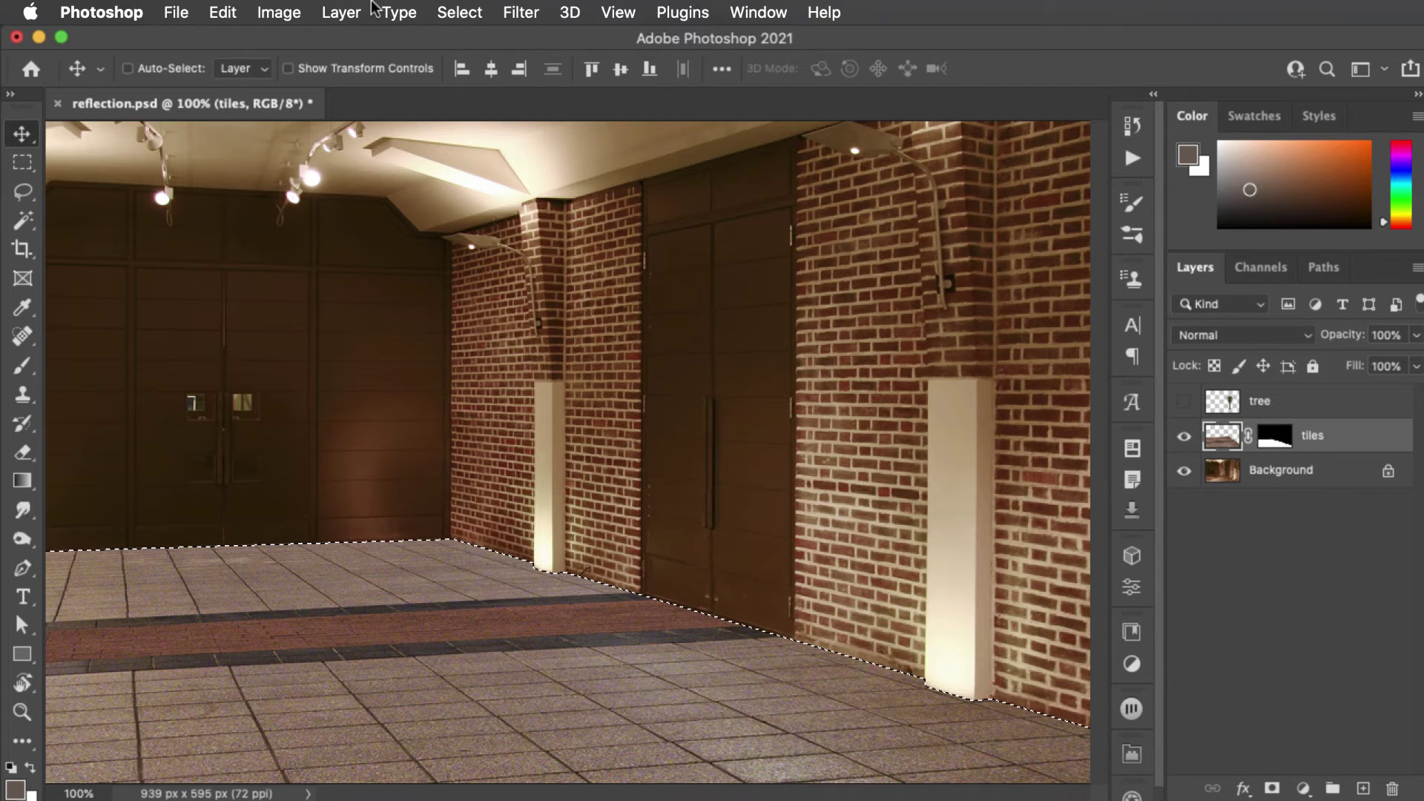
{"action": "left_click", "coordinate": [462, 13]}
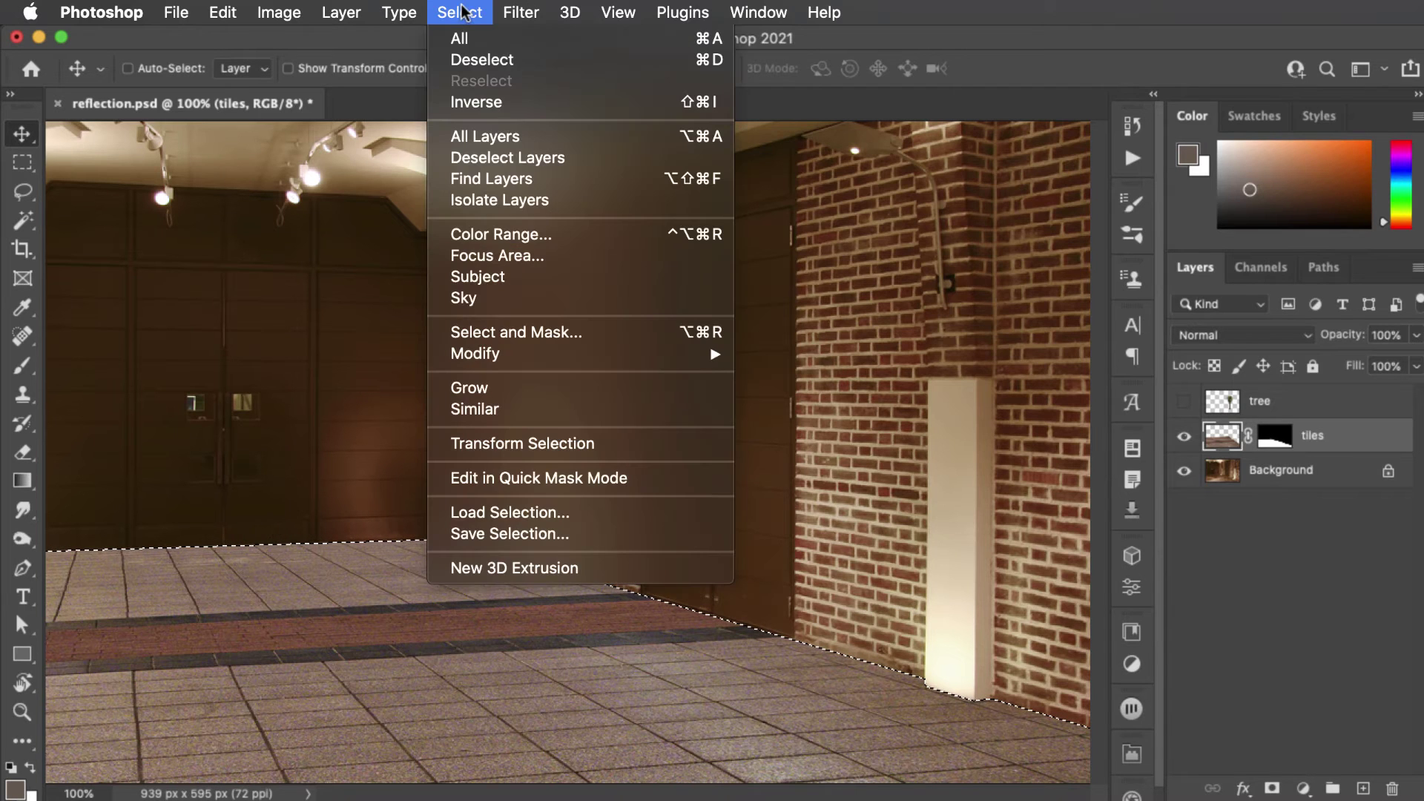
{"action": "left_click", "coordinate": [547, 108]}
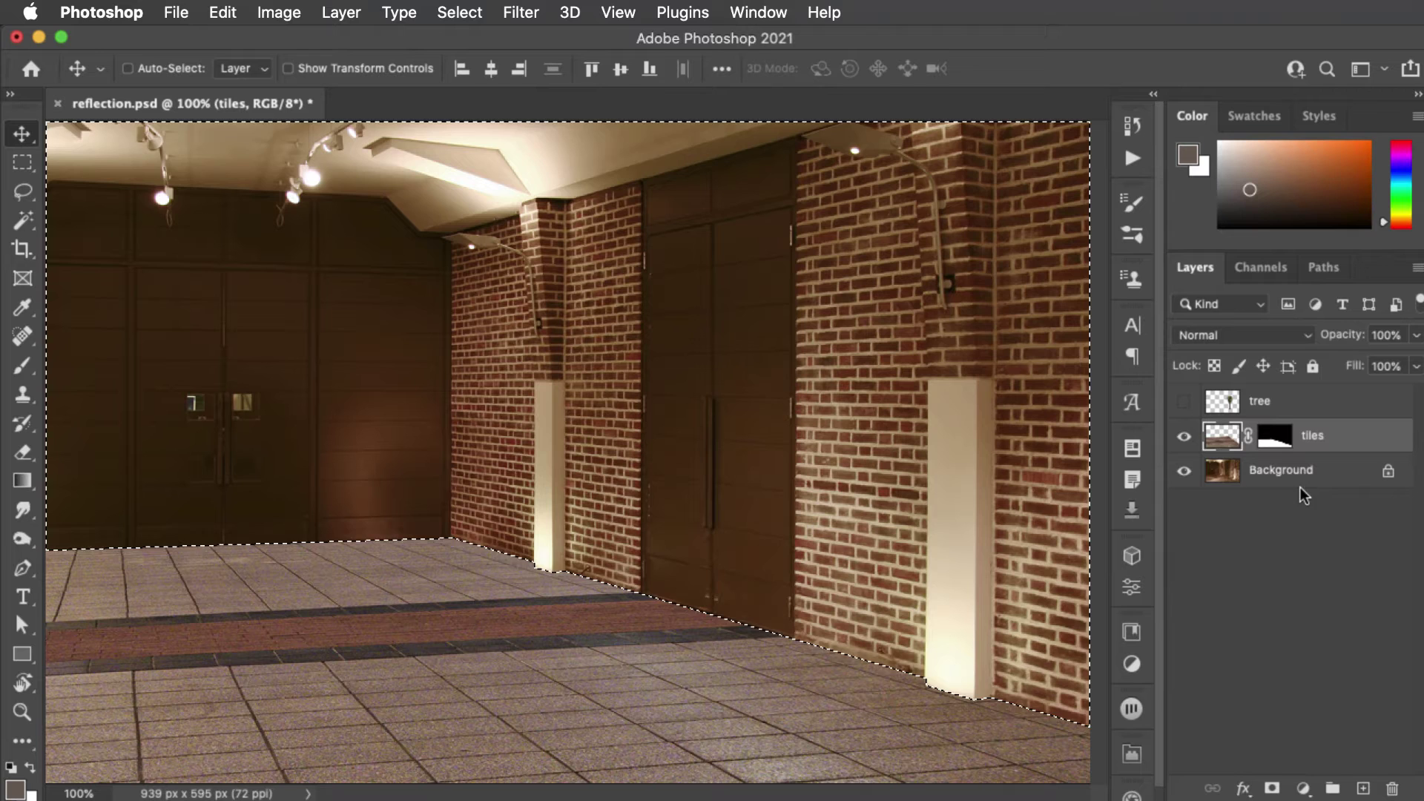
{"action": "left_click", "coordinate": [1222, 476]}
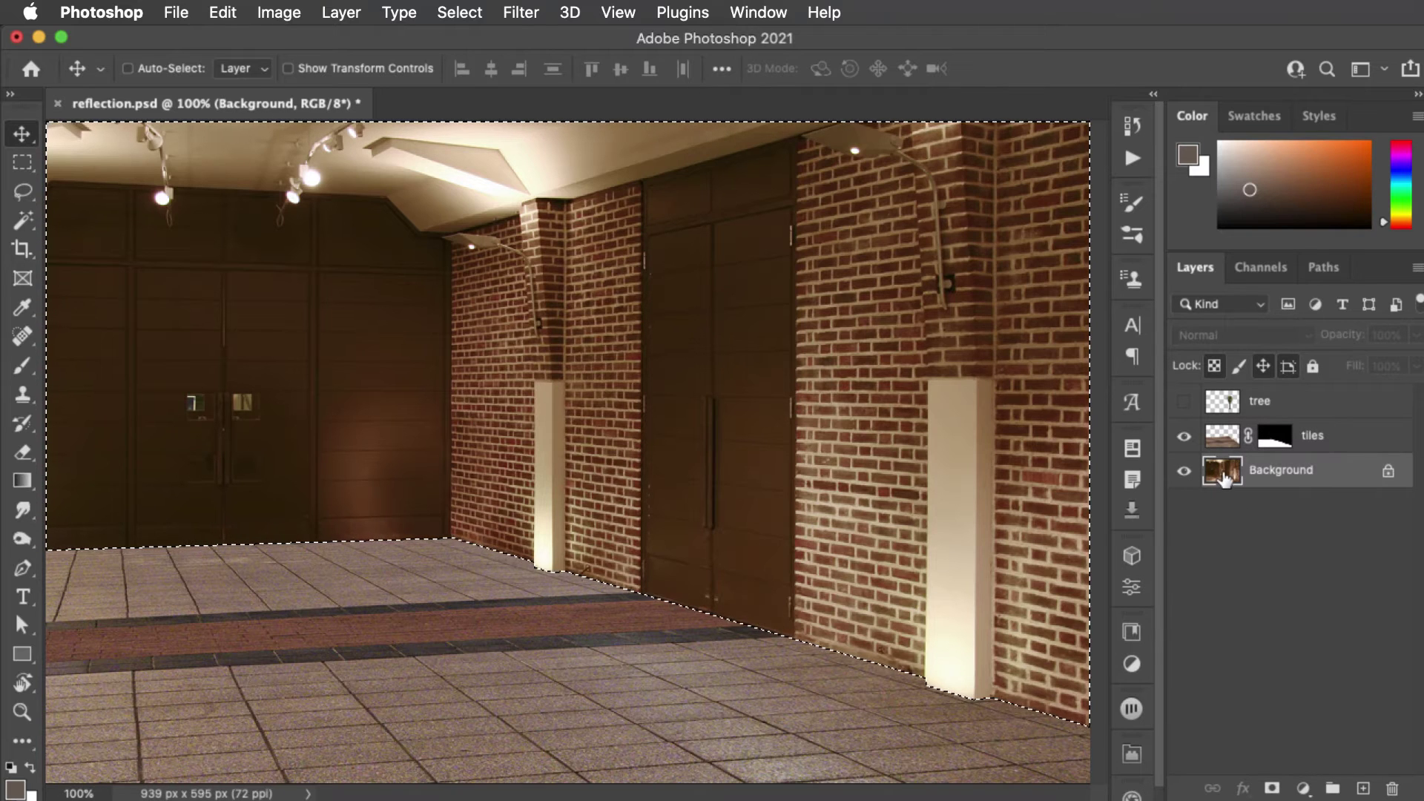
Copy the walls to a new Layer 1 above the tiles at 50% opacity.
{"action": "left_click", "coordinate": [340, 12]}
{"action": "mouse_move", "coordinate": [363, 41]}
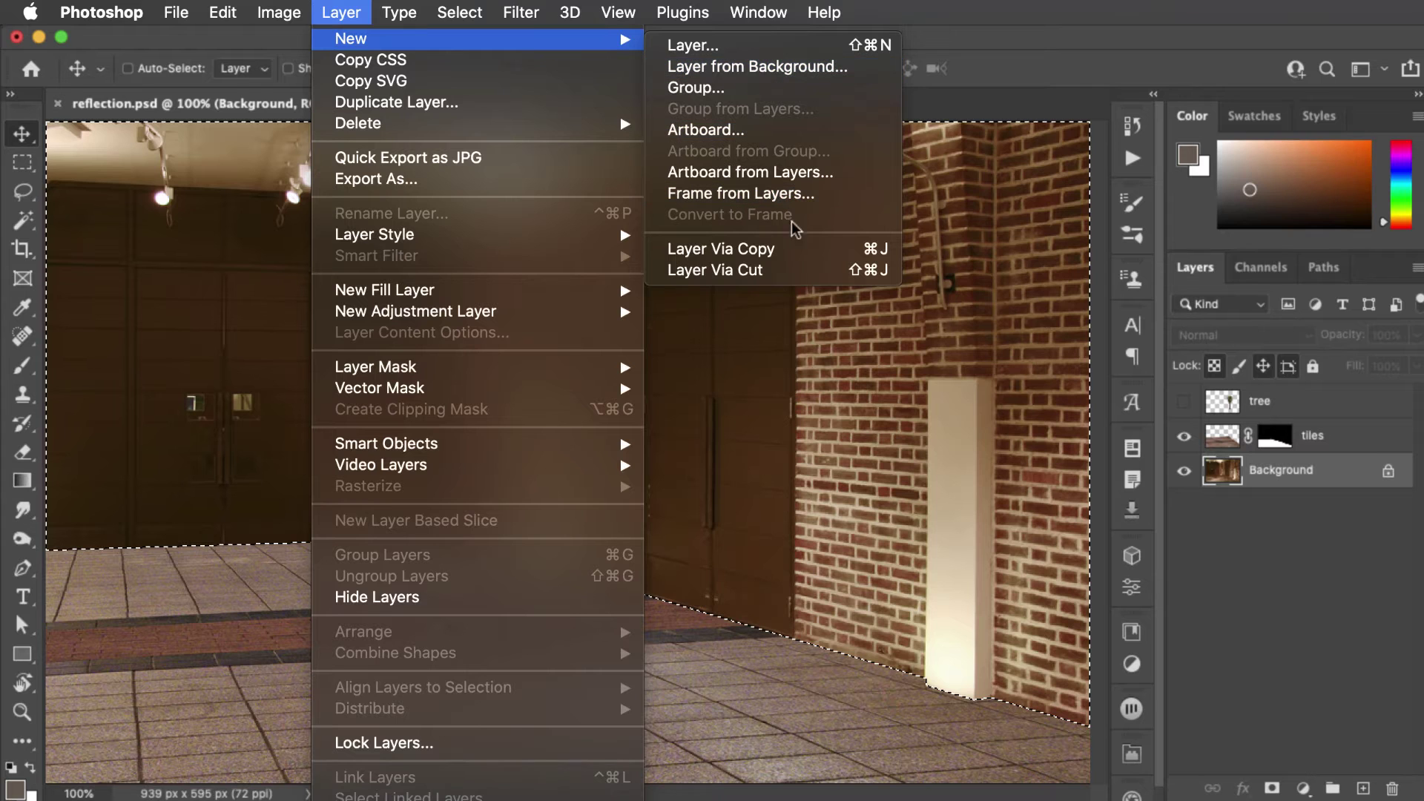
{"action": "left_click", "coordinate": [807, 259]}
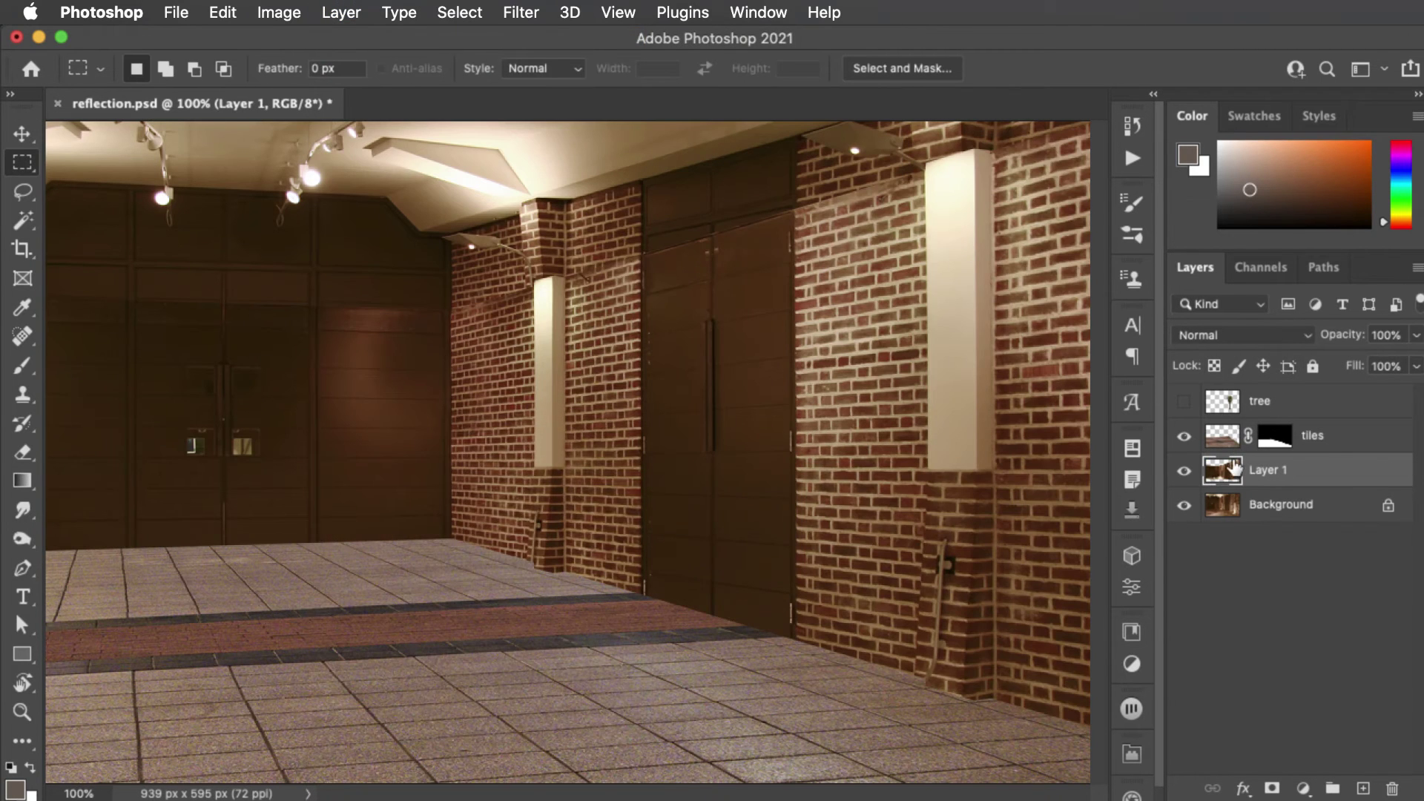
{"action": "left_click_drag", "start_coordinate": [1229, 480], "coordinate": [1266, 410]}
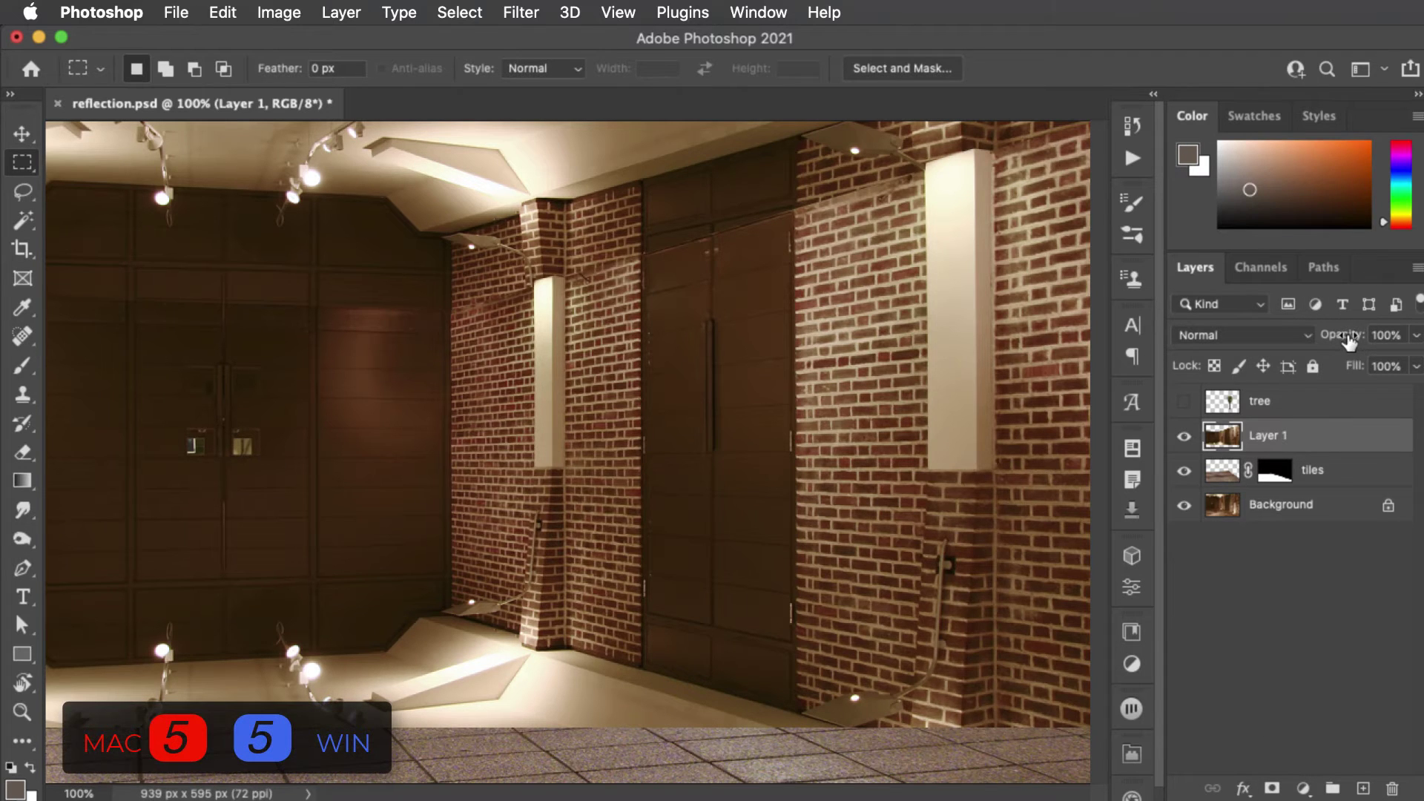
{"action": "key", "text": "5"}
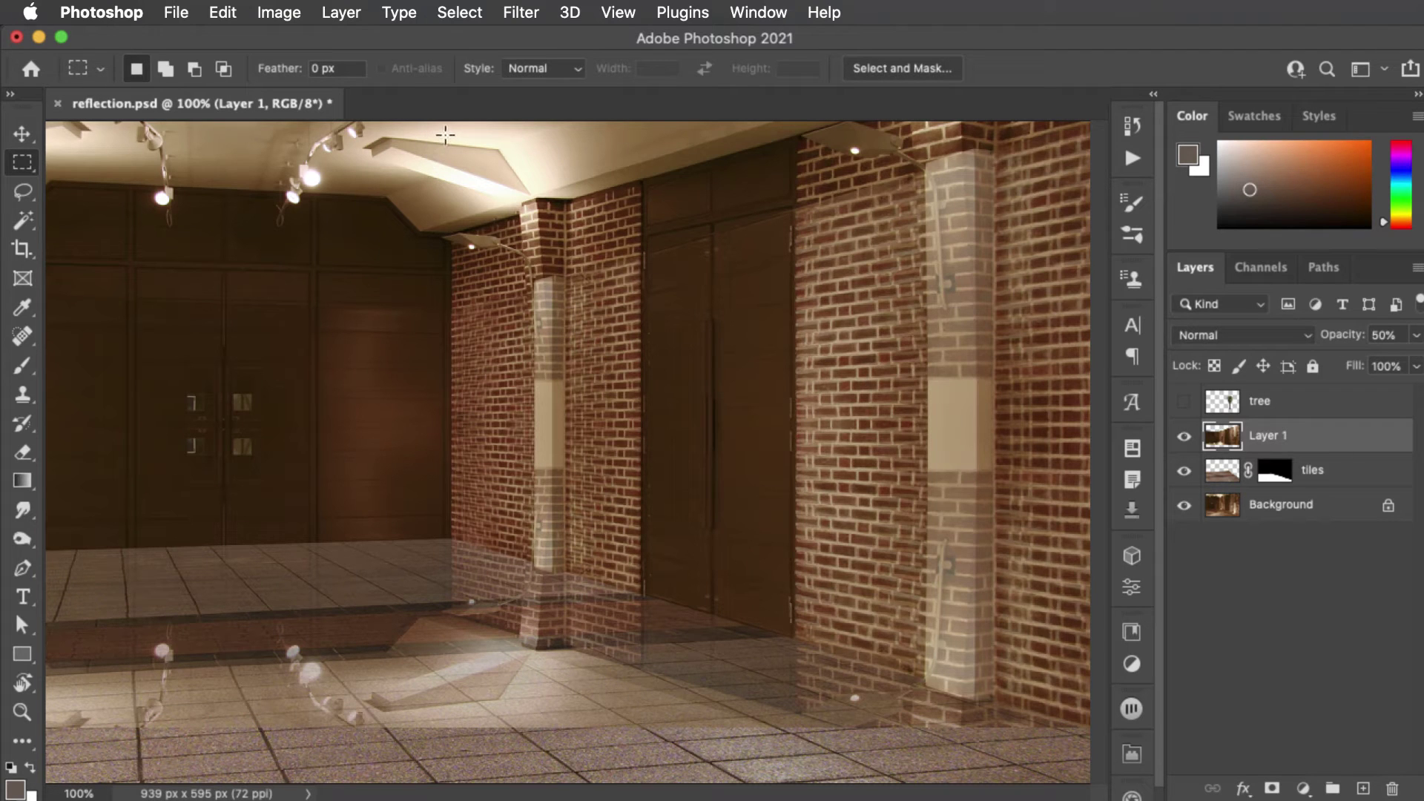
Move the right-wall reflection down and skew it to follow the floor.
{"action": "left_click_drag", "start_coordinate": [454, 122], "coordinate": [1216, 773]}
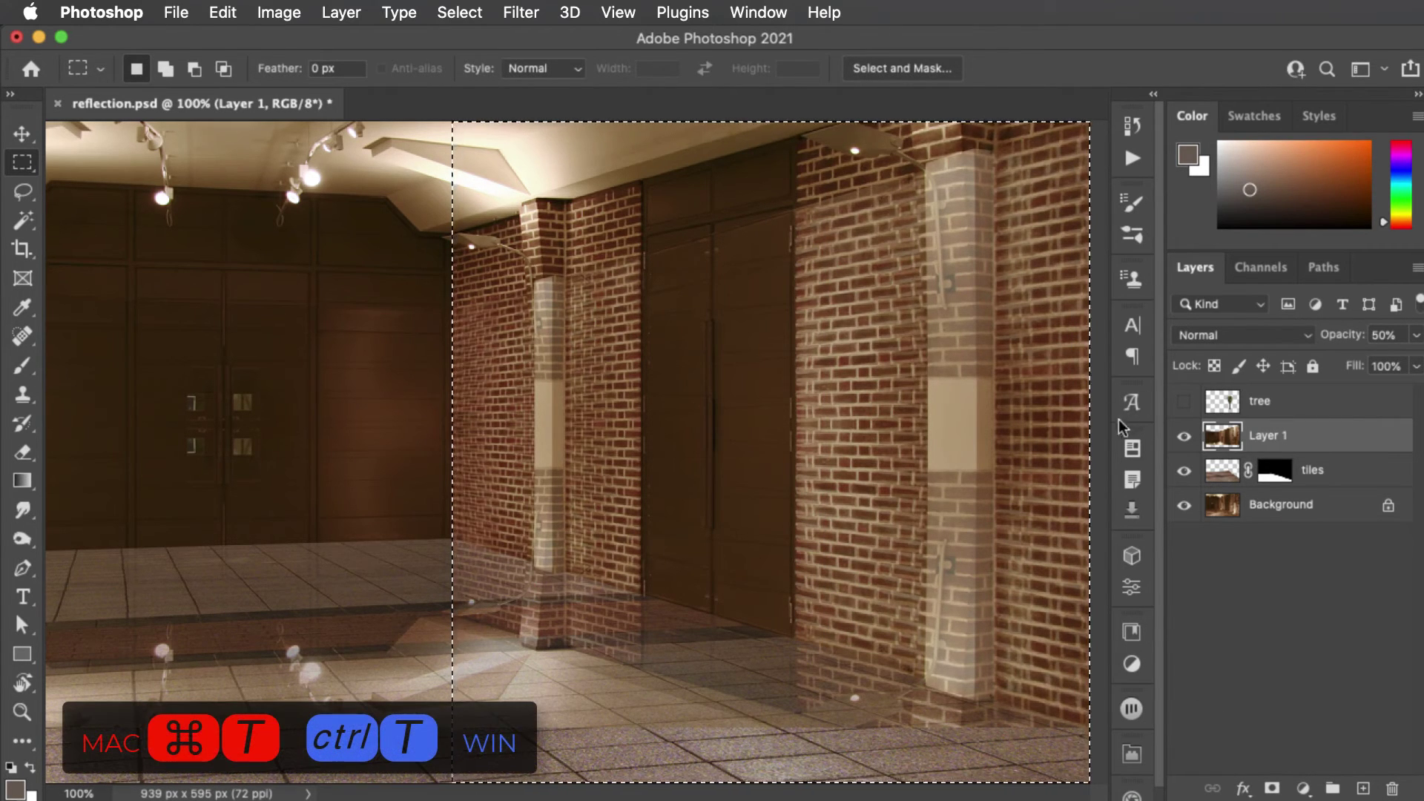
{"action": "key", "text": "super+t"}
{"action": "left_click_drag", "start_coordinate": [892, 336], "coordinate": [922, 565]}
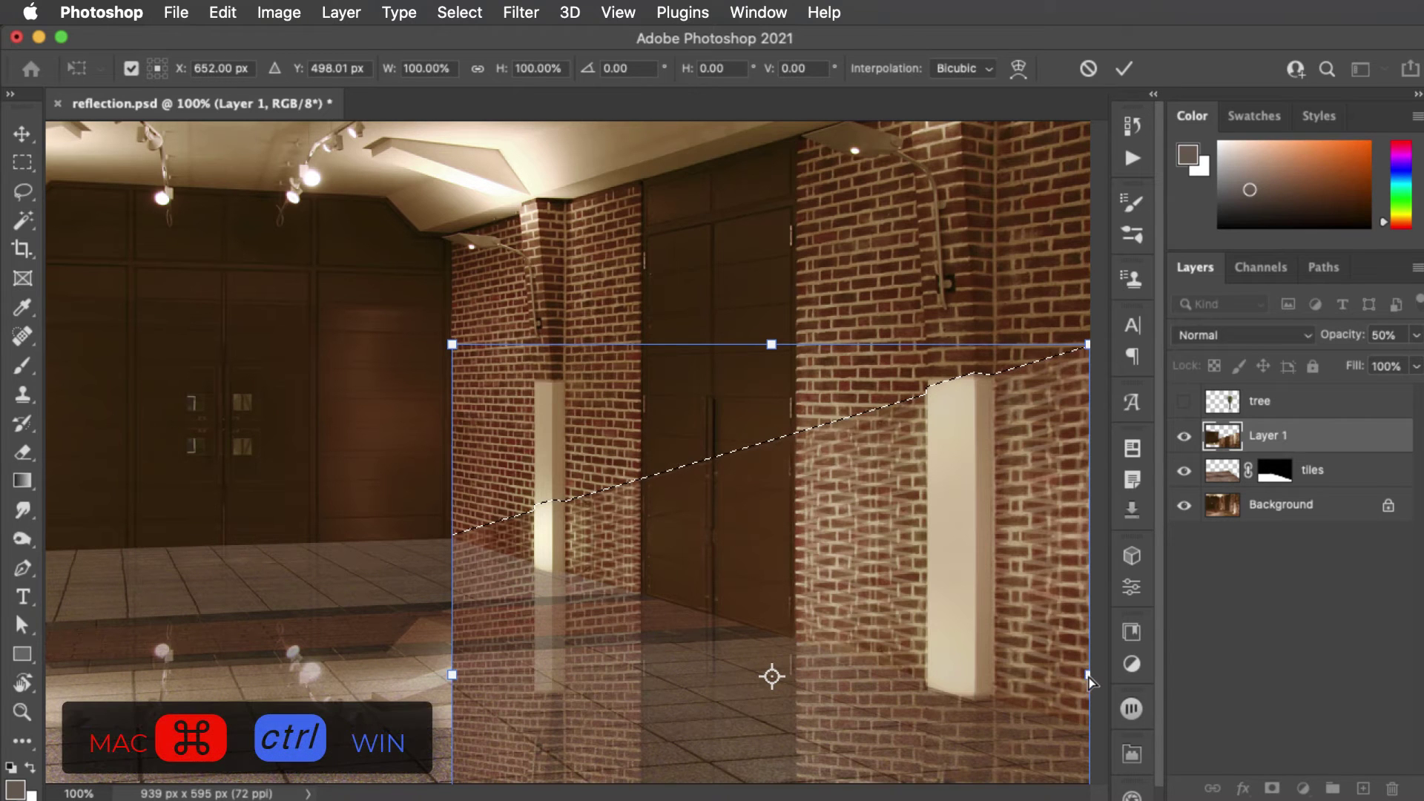
{"action": "left_click_drag", "start_coordinate": [1091, 678], "coordinate": [1090, 800]}
{"action": "key", "text": "Return"}
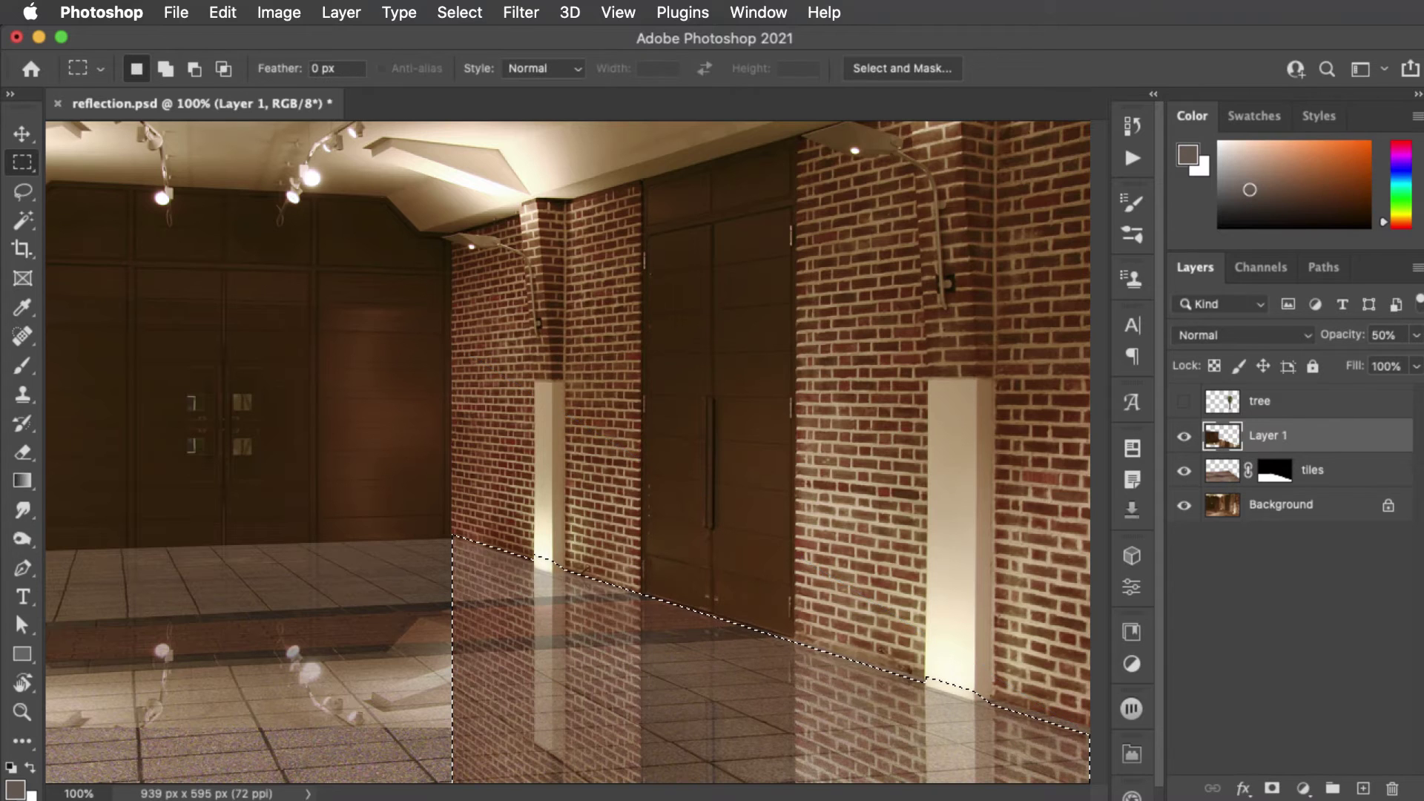
{"action": "key", "text": "super+d"}
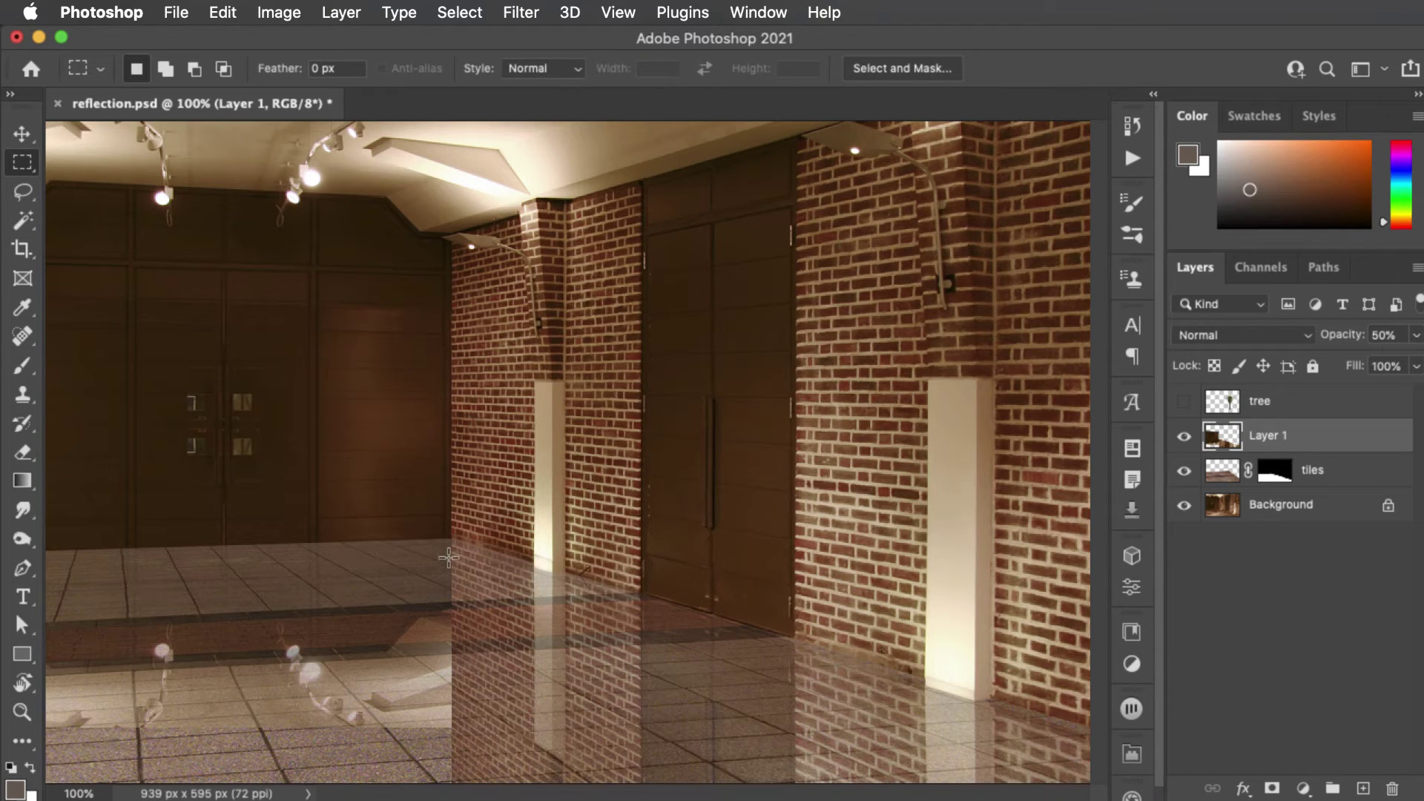
Move the left-wall reflection down and skew it about -3.7° to match the floor.
{"action": "left_click_drag", "start_coordinate": [450, 557], "coordinate": [6, 92]}
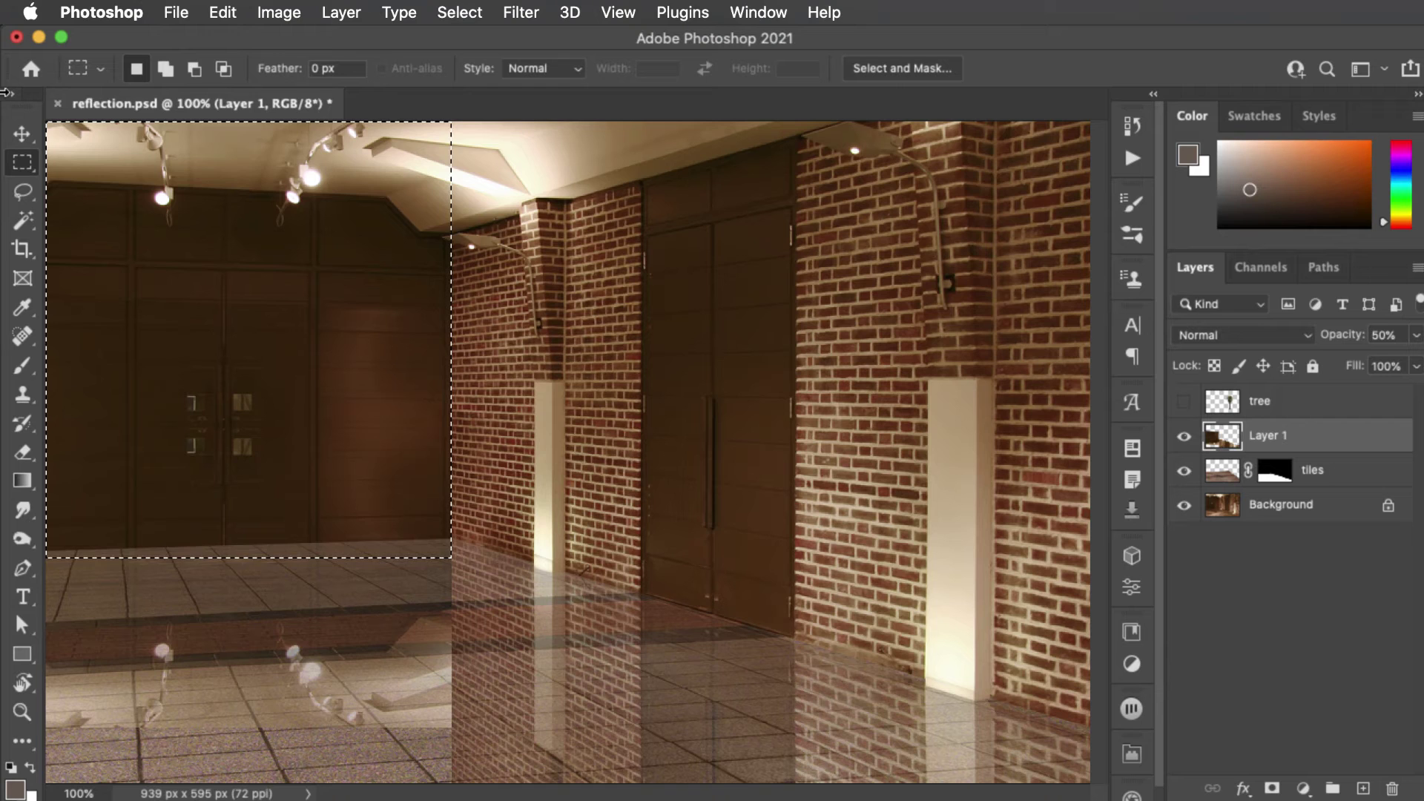
{"action": "key", "text": "super+t"}
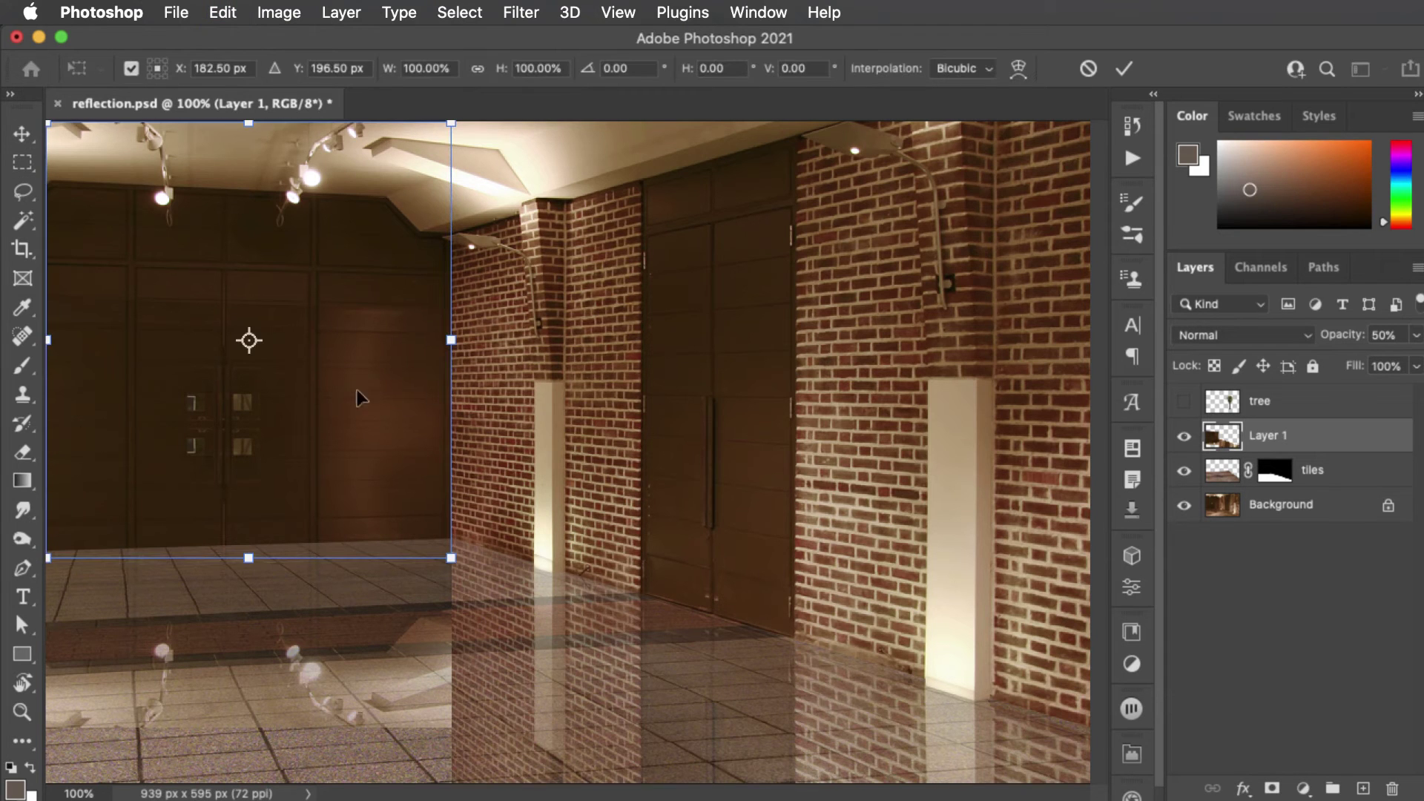
{"action": "left_click_drag", "start_coordinate": [368, 351], "coordinate": [372, 604]}
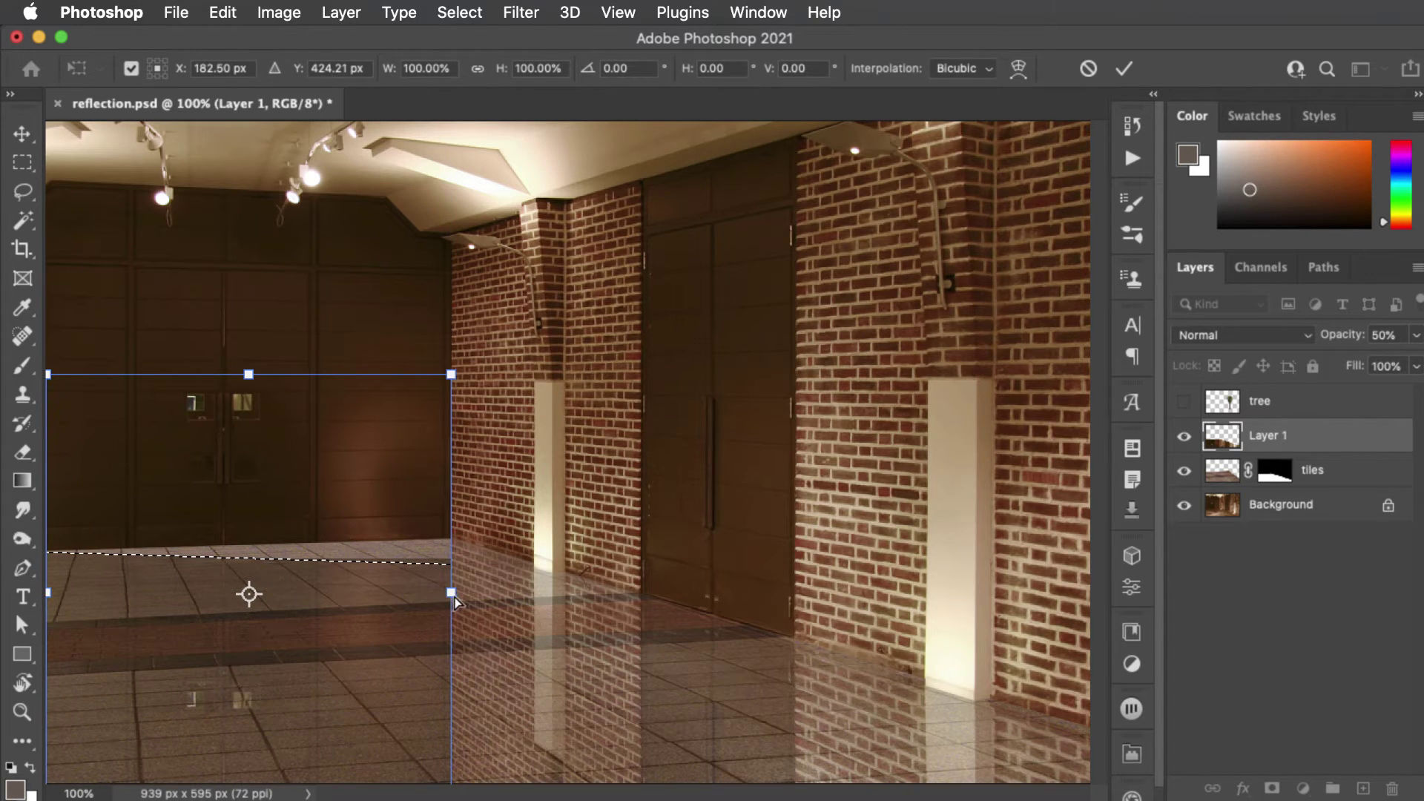
{"action": "left_click_drag", "start_coordinate": [454, 600], "coordinate": [470, 577]}
{"action": "key", "text": "Return"}
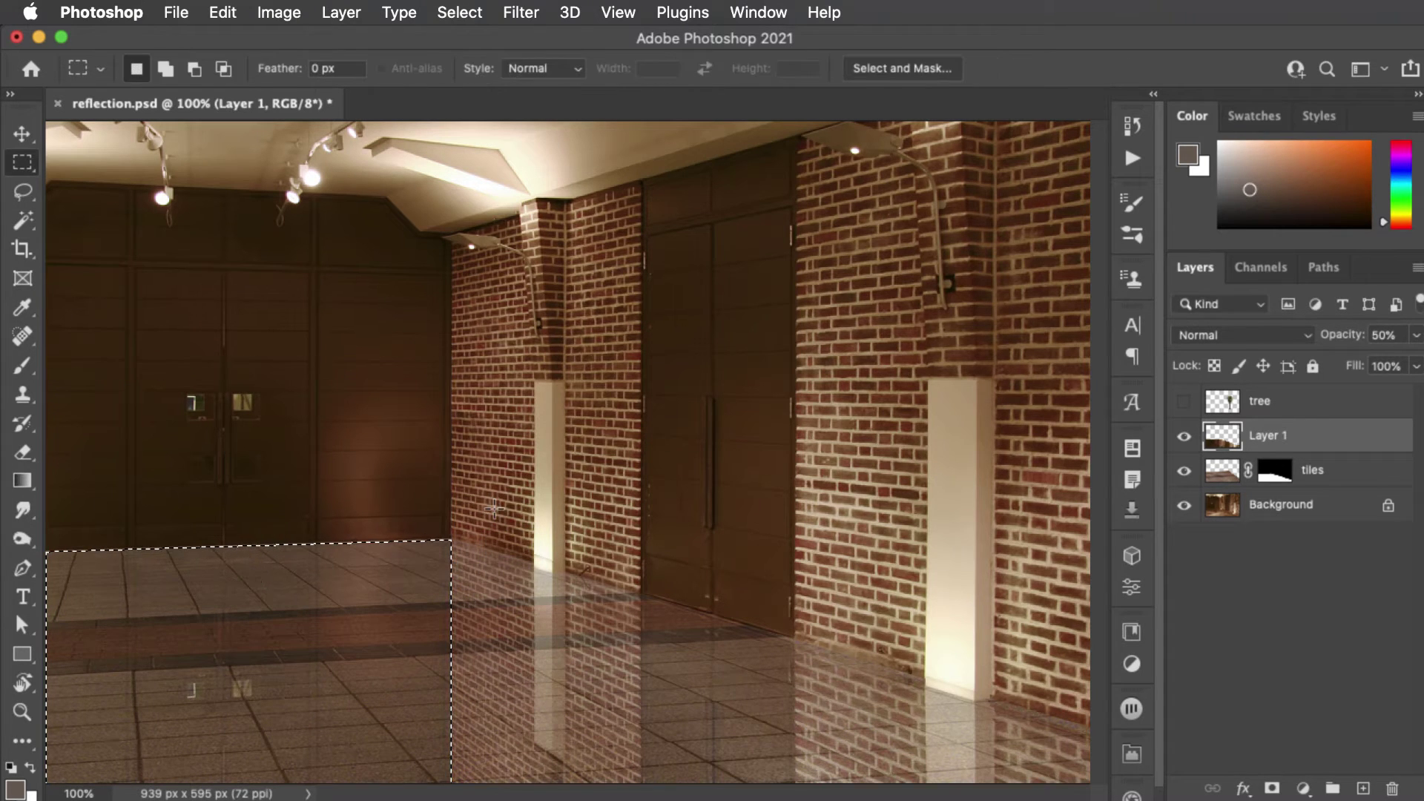
{"action": "key", "text": "super+d"}
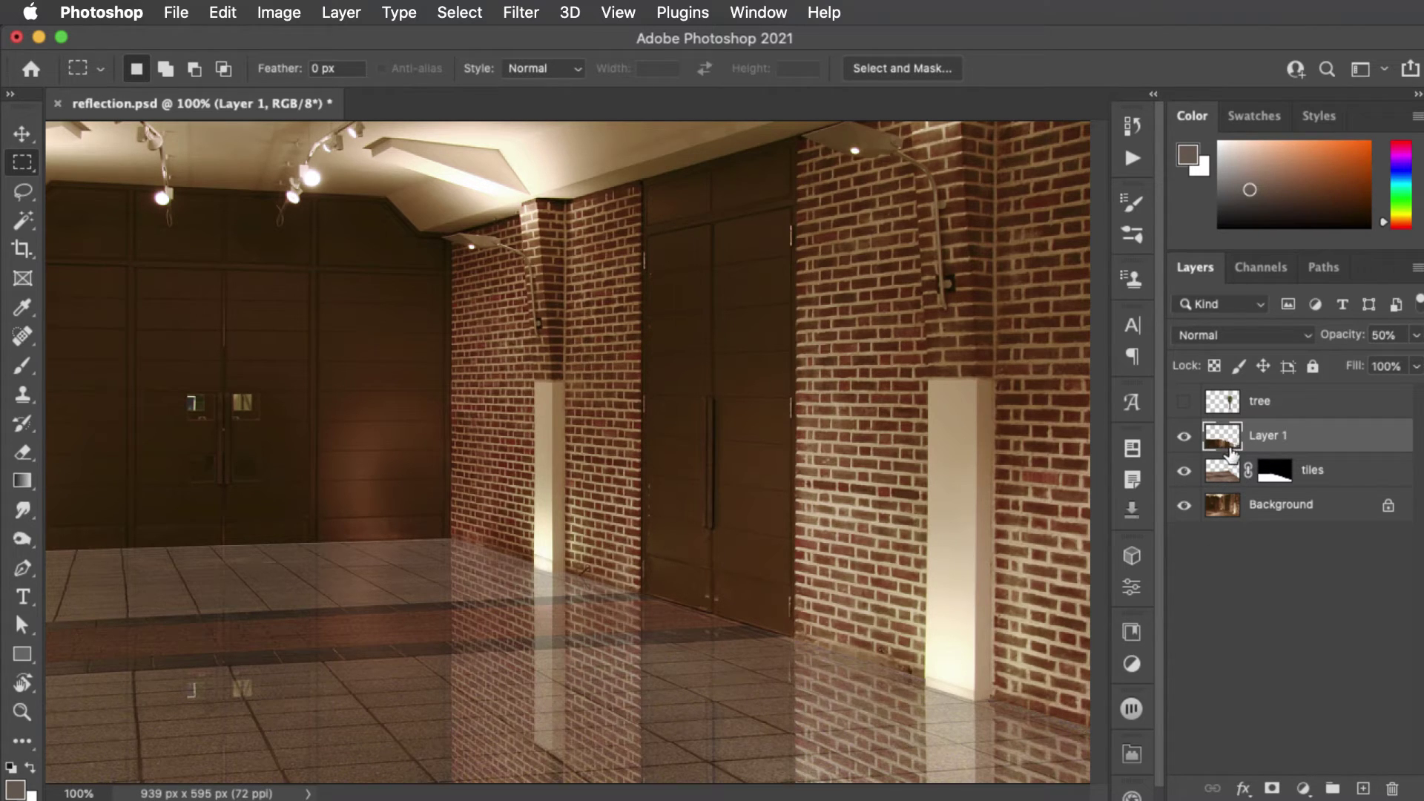
Fade the wall reflection to 30% and show and select the palm tree layer.
{"action": "key", "text": "3"}
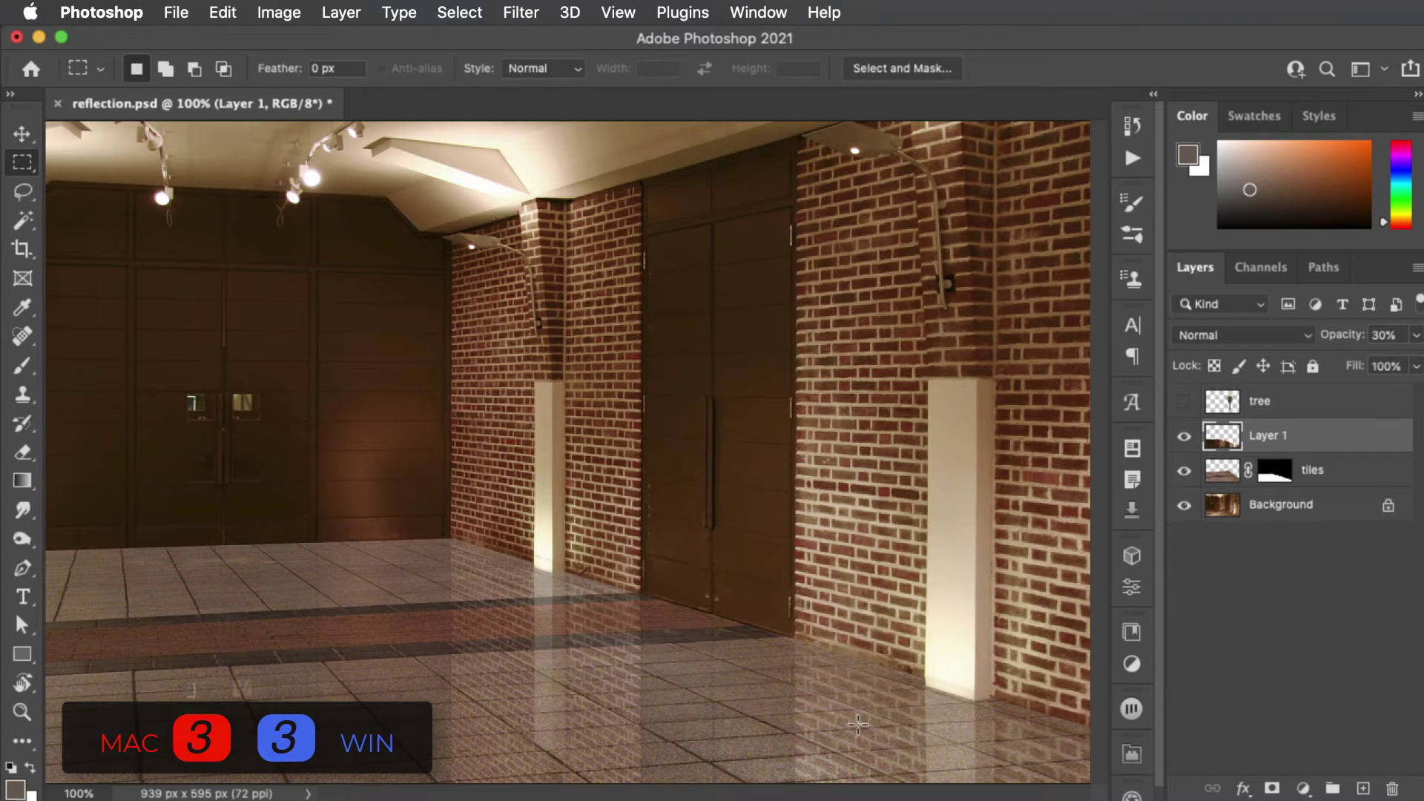
{"action": "left_click", "coordinate": [1184, 403]}
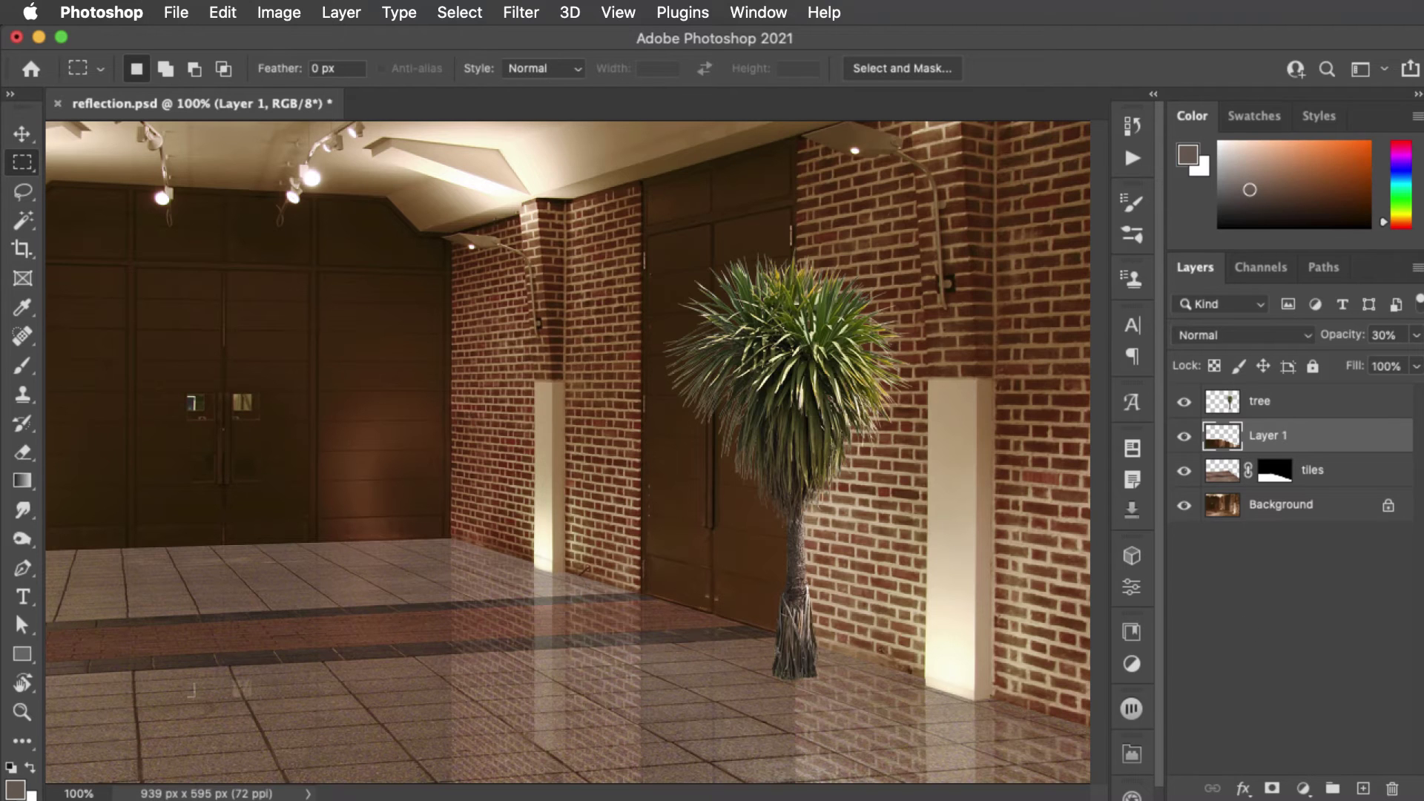
{"action": "left_click", "coordinate": [1232, 404]}
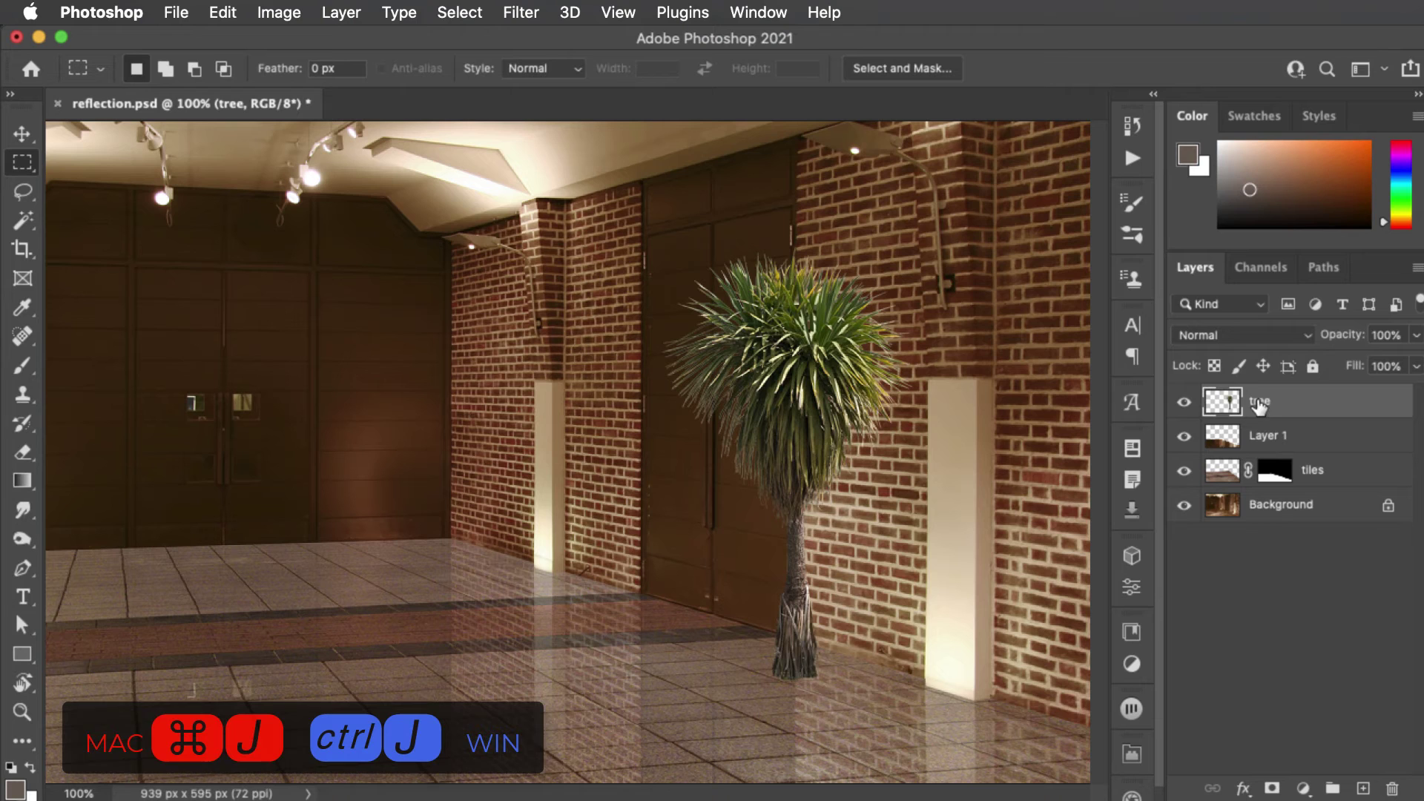
Duplicate the tree, move the flipped copy below the trunk and beneath the original, at 30% opacity.
{"action": "key", "text": "super+j"}
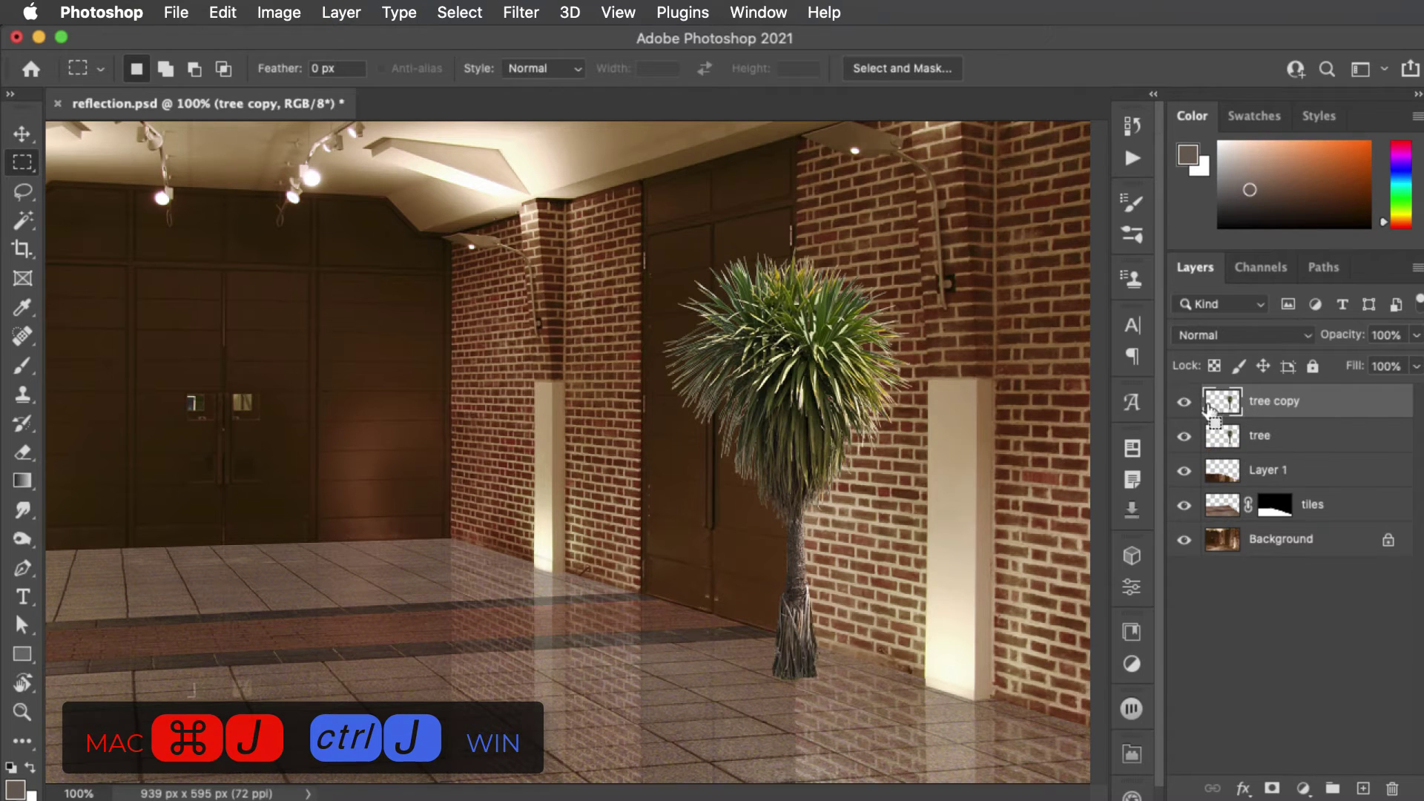
{"action": "key", "text": "v"}
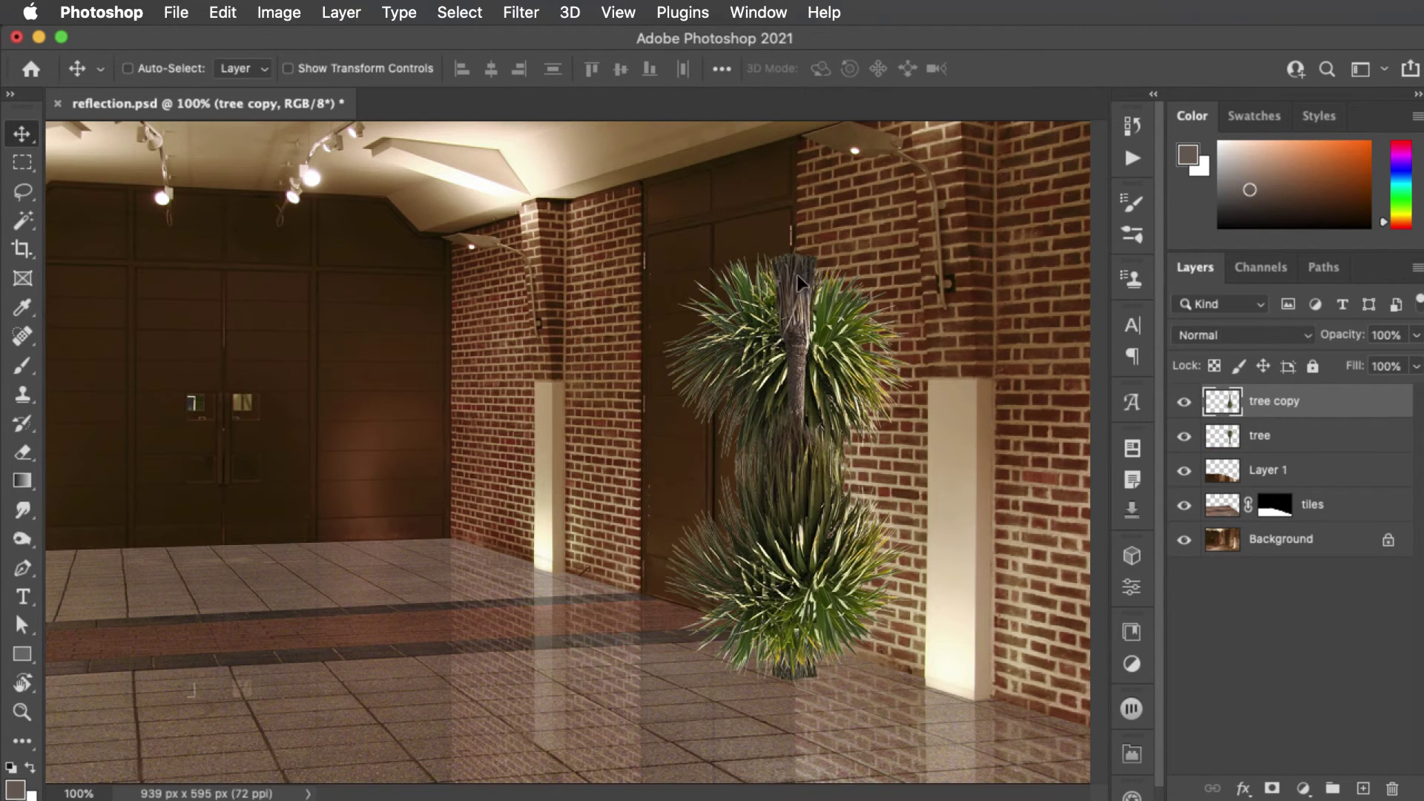
{"action": "left_click_drag", "start_coordinate": [796, 274], "coordinate": [895, 695]}
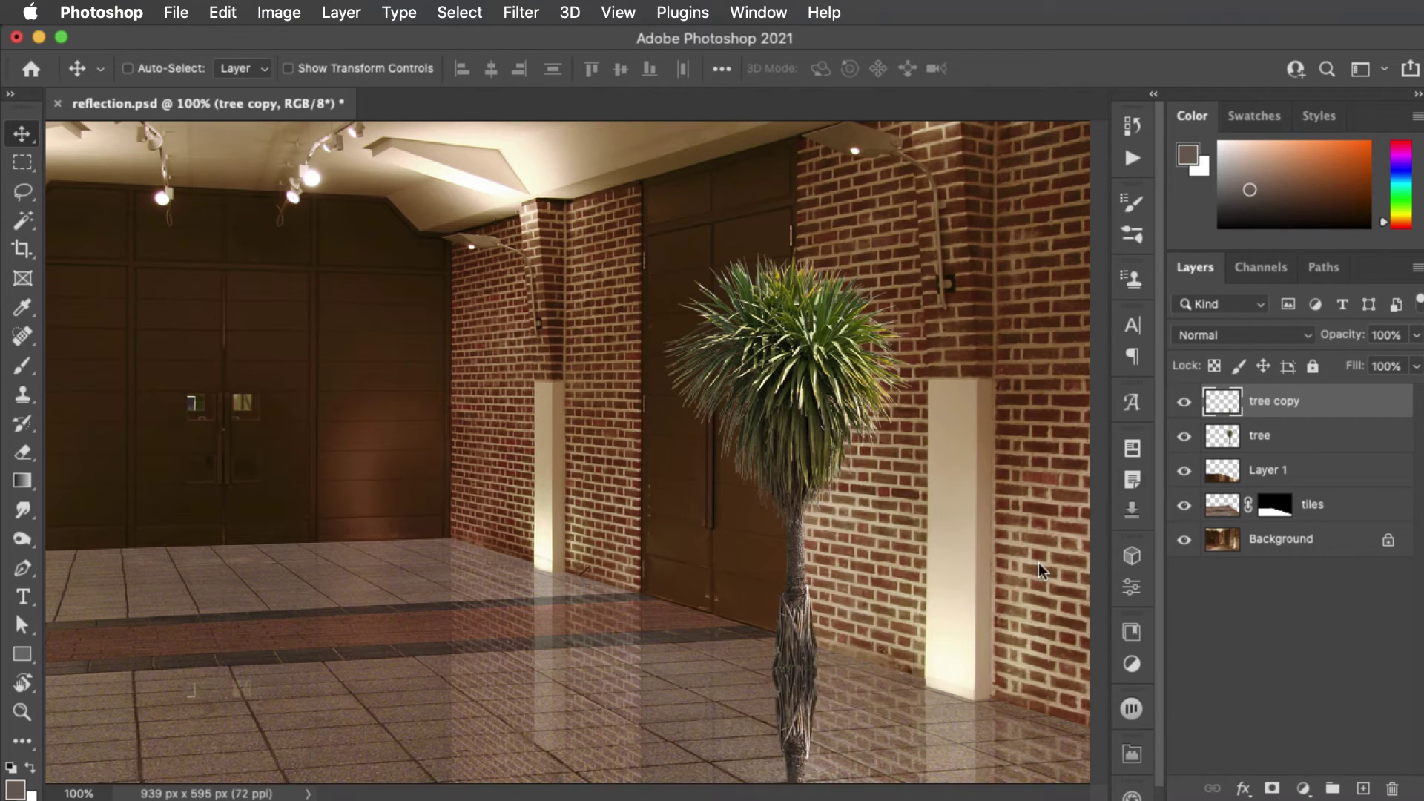
{"action": "key", "text": "super+bracketleft"}
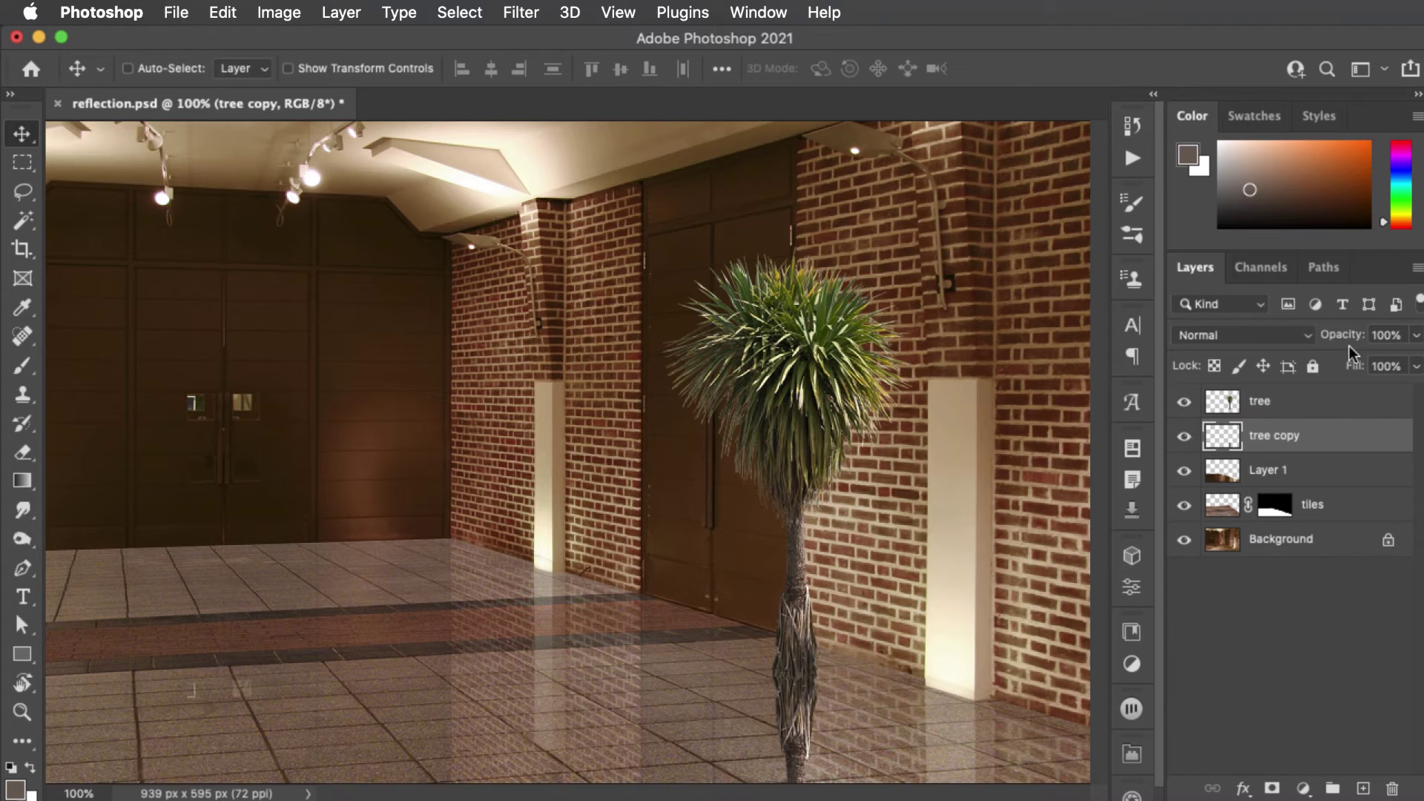
{"action": "key", "text": "3"}
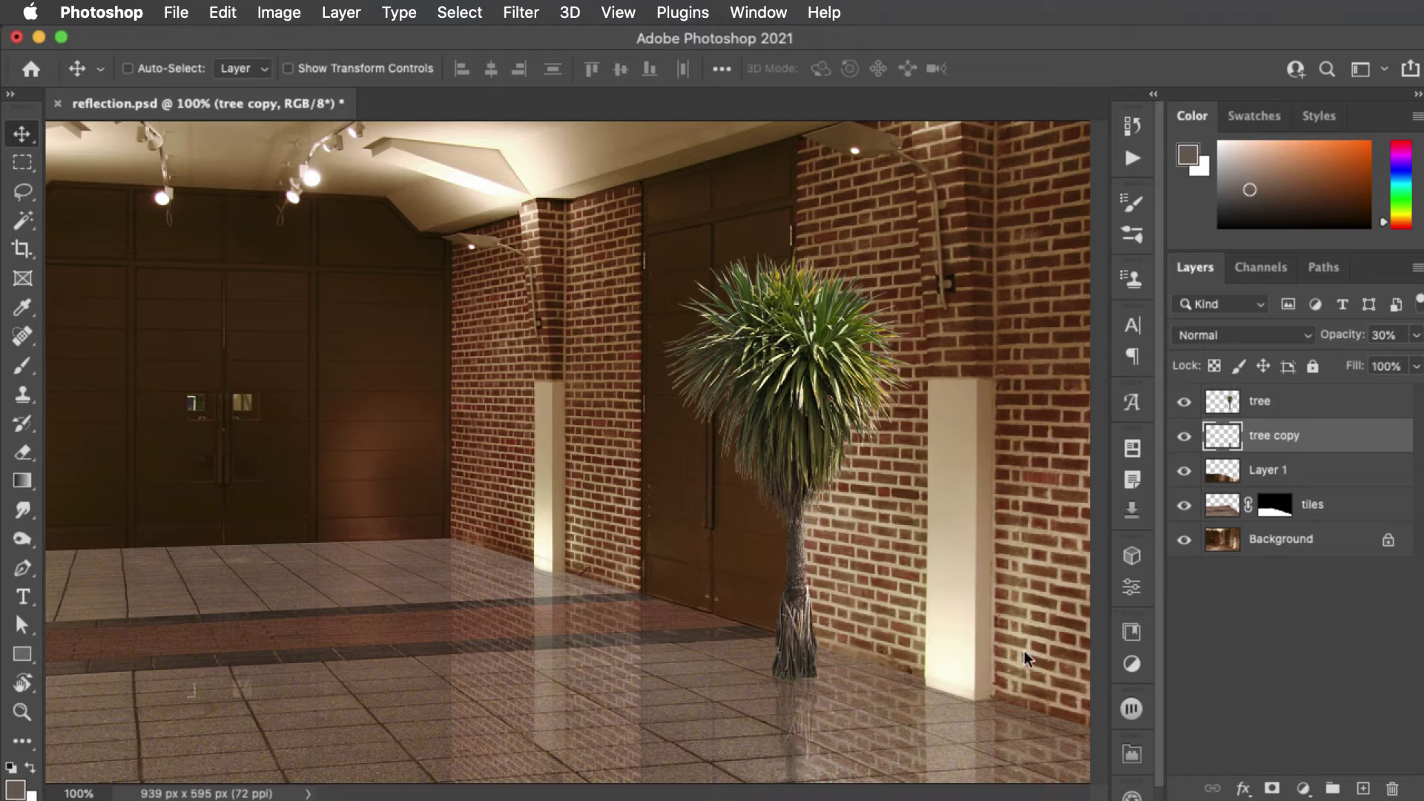
Restore tree copy and Layer 1 to 100%, group them, and set the group to 30% opacity.
{"action": "key", "text": "0"}
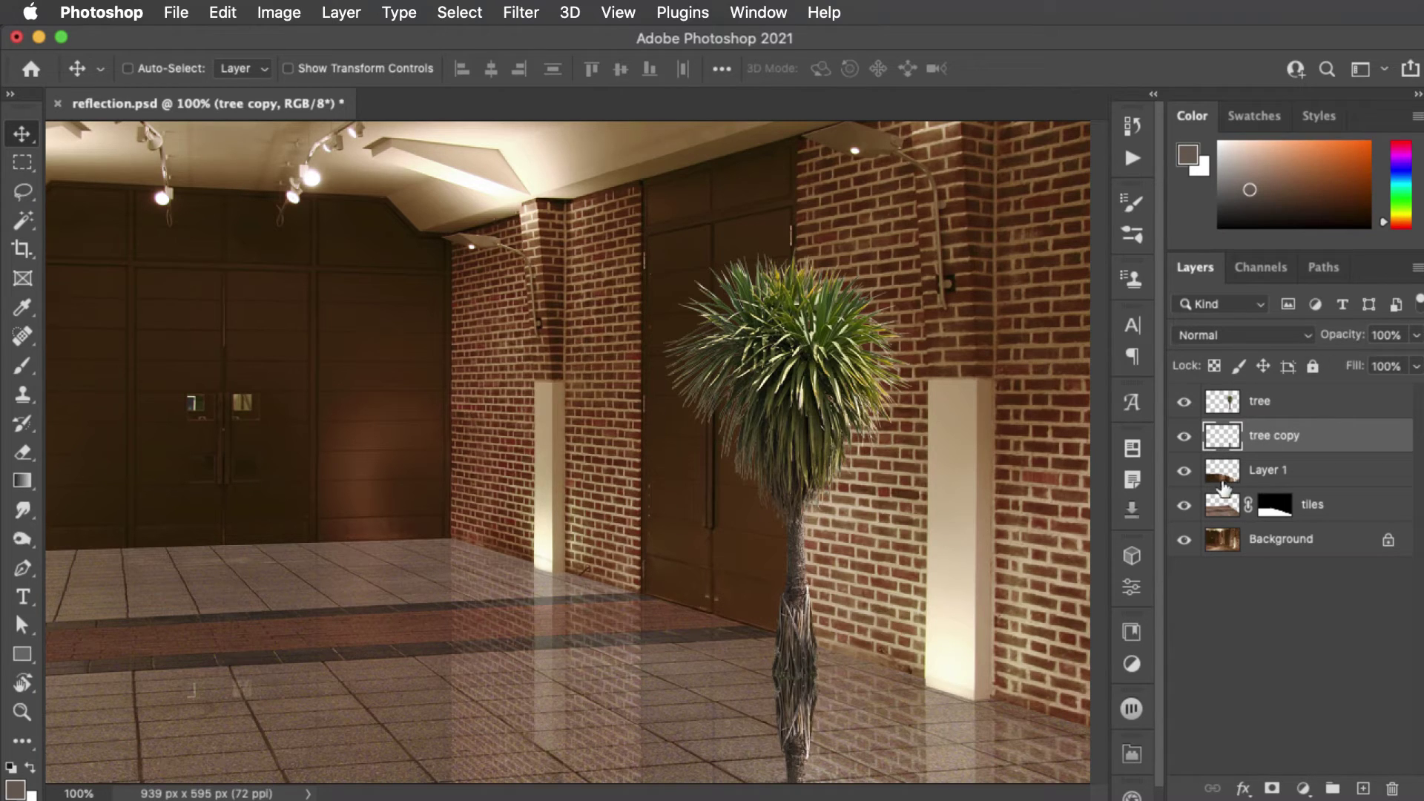
{"action": "left_click", "coordinate": [1223, 490]}
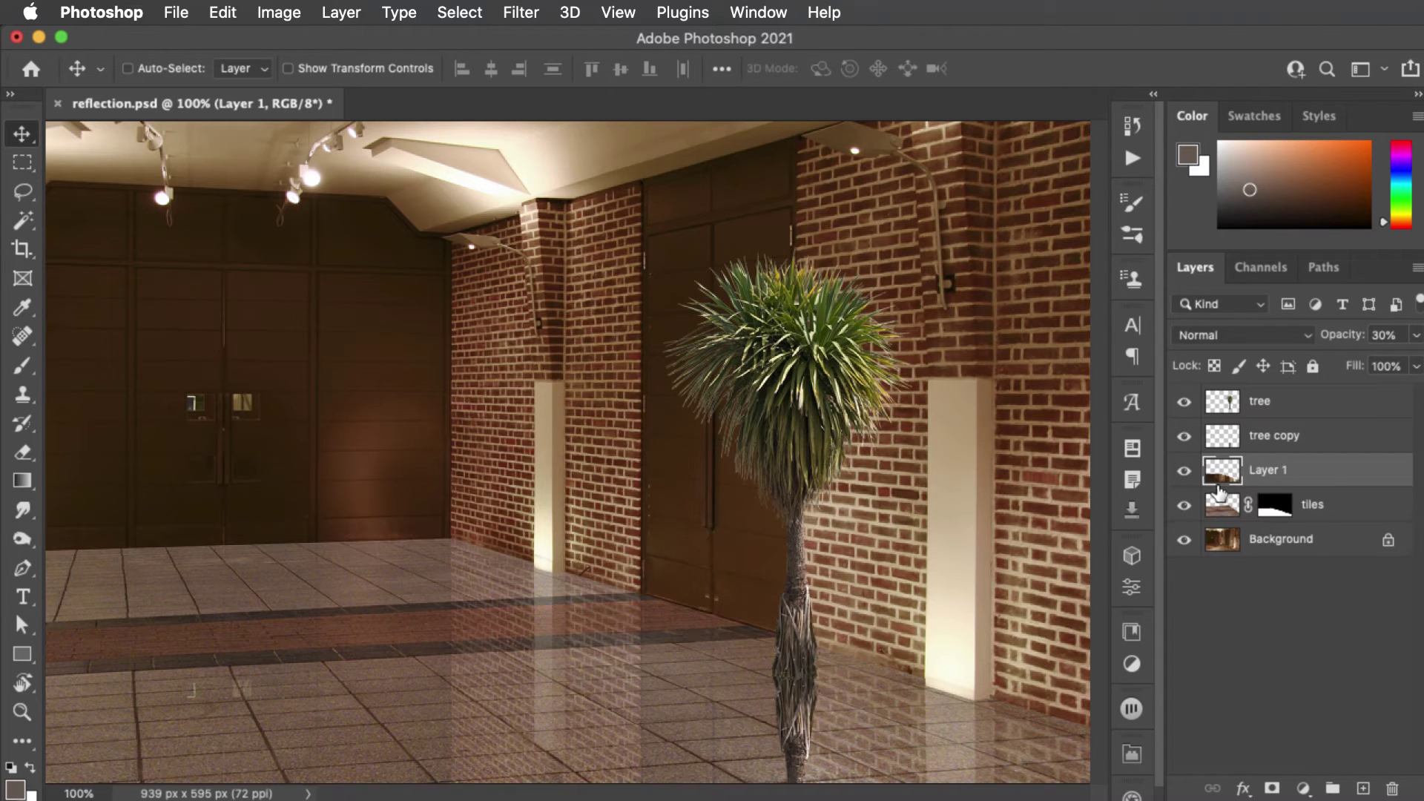
{"action": "key", "text": "0"}
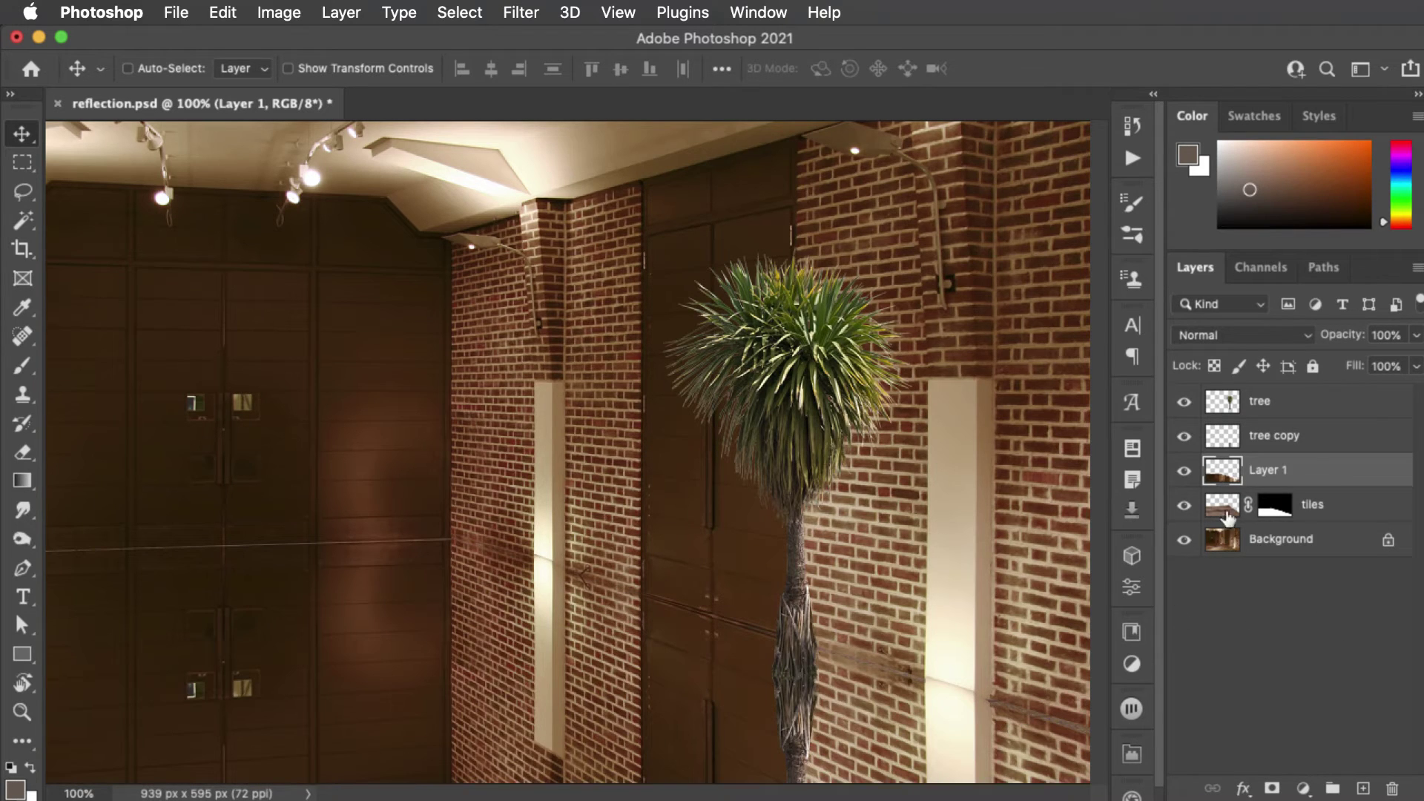
{"action": "left_click", "coordinate": [1223, 438], "text": "shift"}
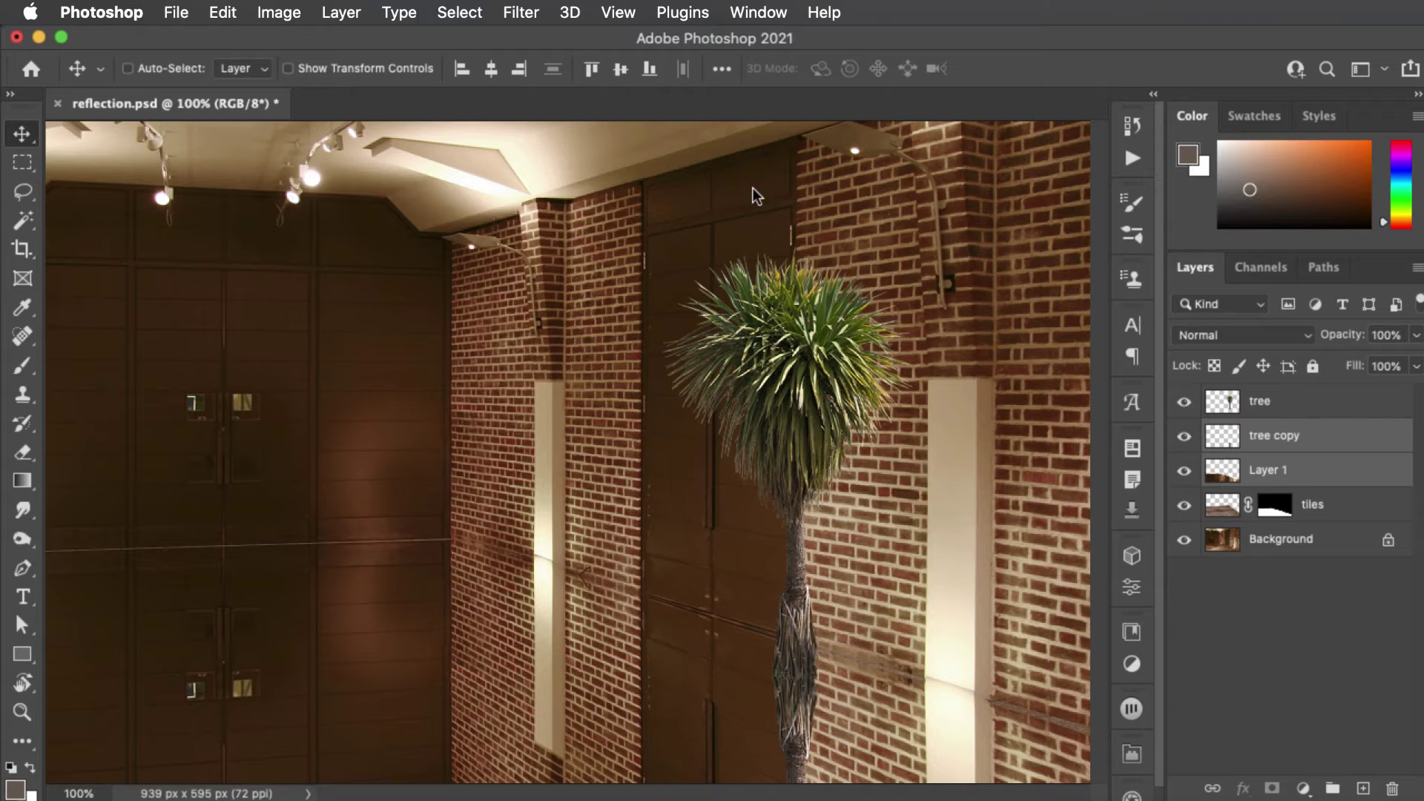
{"action": "left_click", "coordinate": [353, 10]}
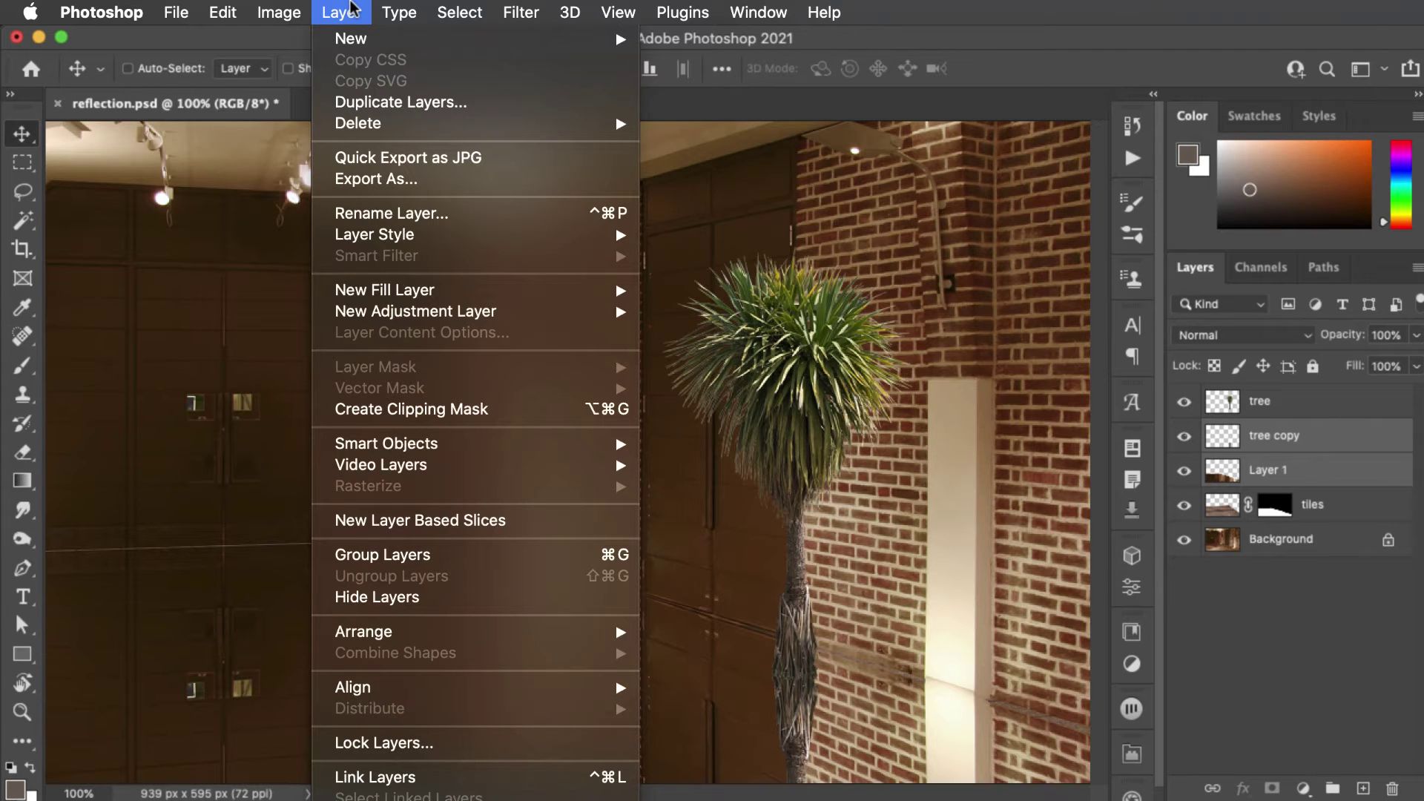
{"action": "left_click", "coordinate": [585, 554]}
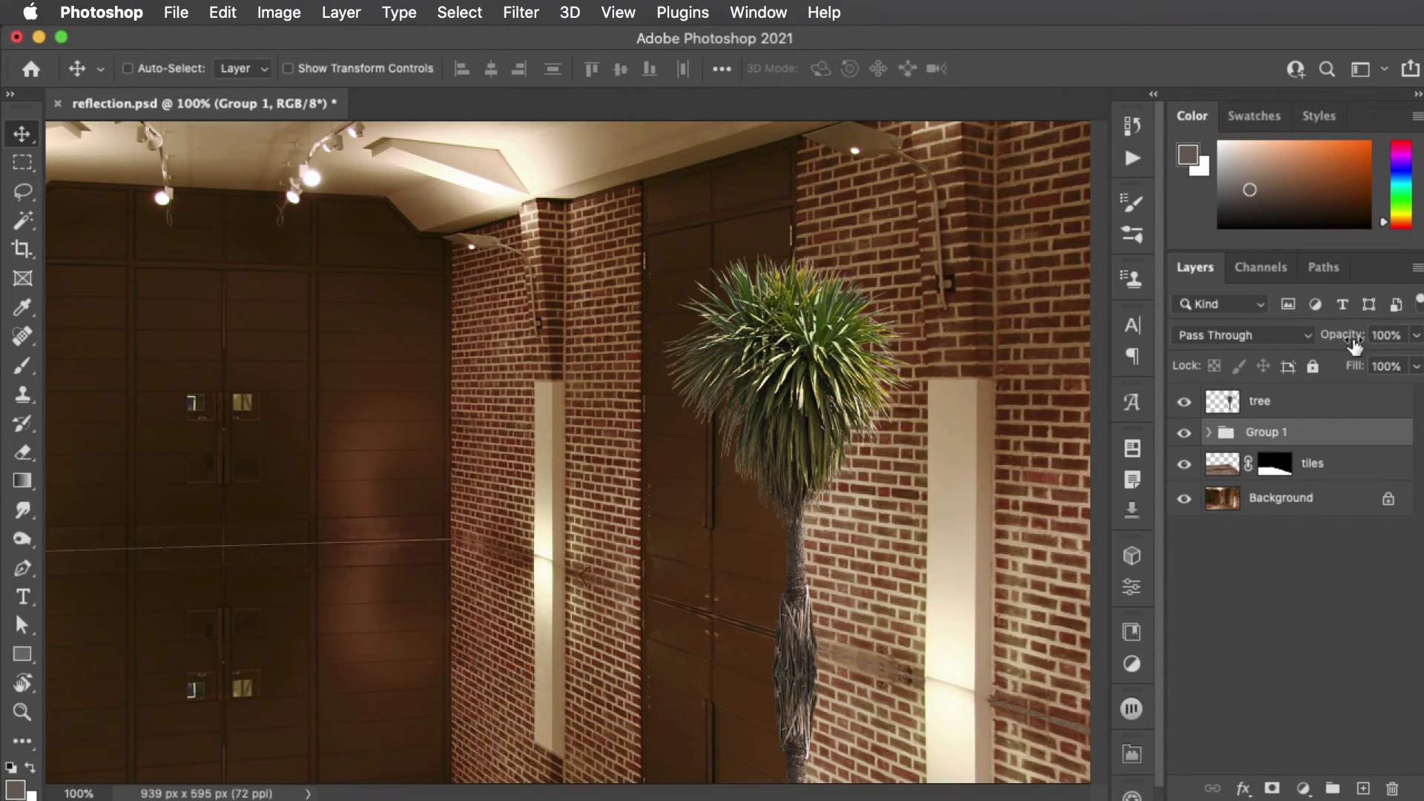
{"action": "key", "text": "3"}
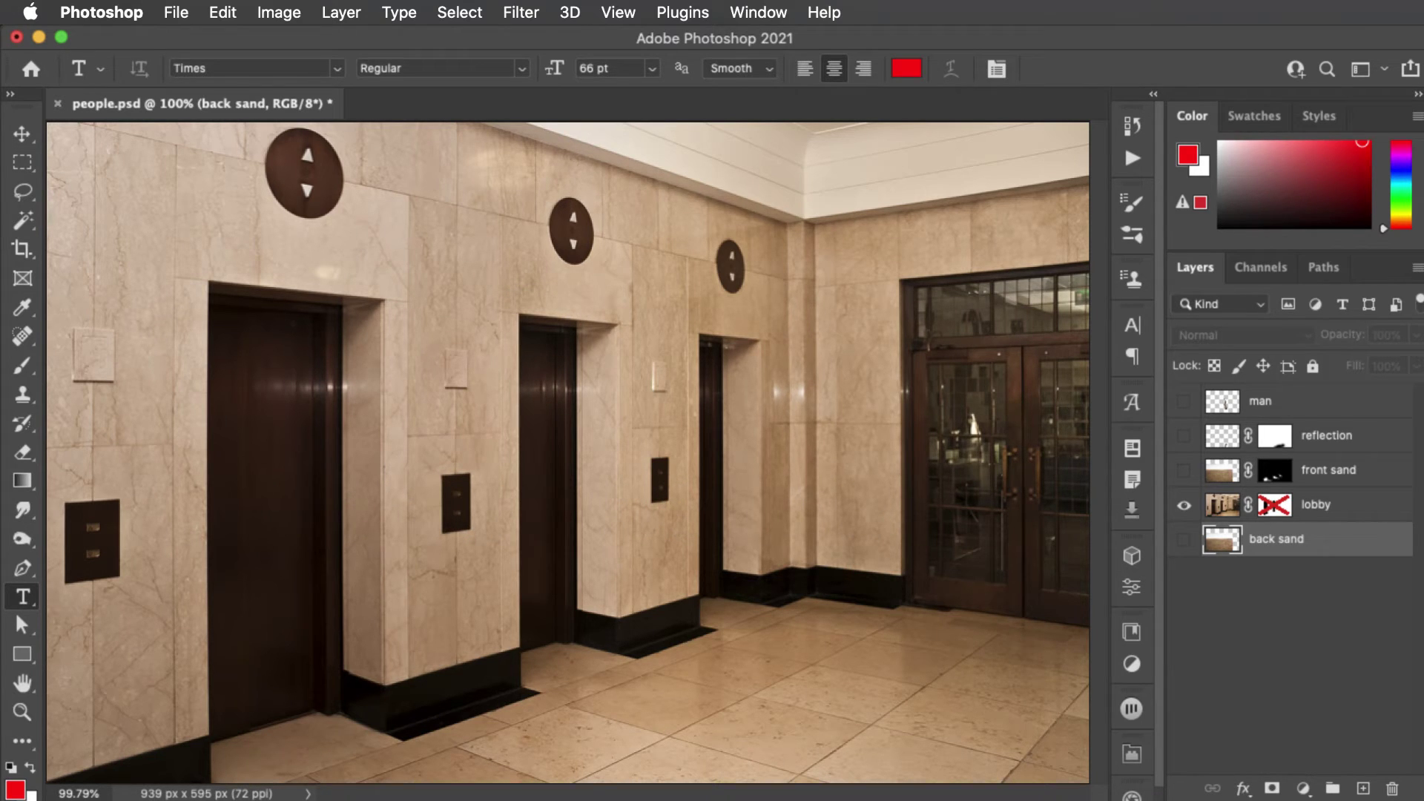
Re-enable the lobby layer mask and show the back sand layer through the elevator doorways.
{"action": "left_click", "coordinate": [1281, 512], "text": "shift"}
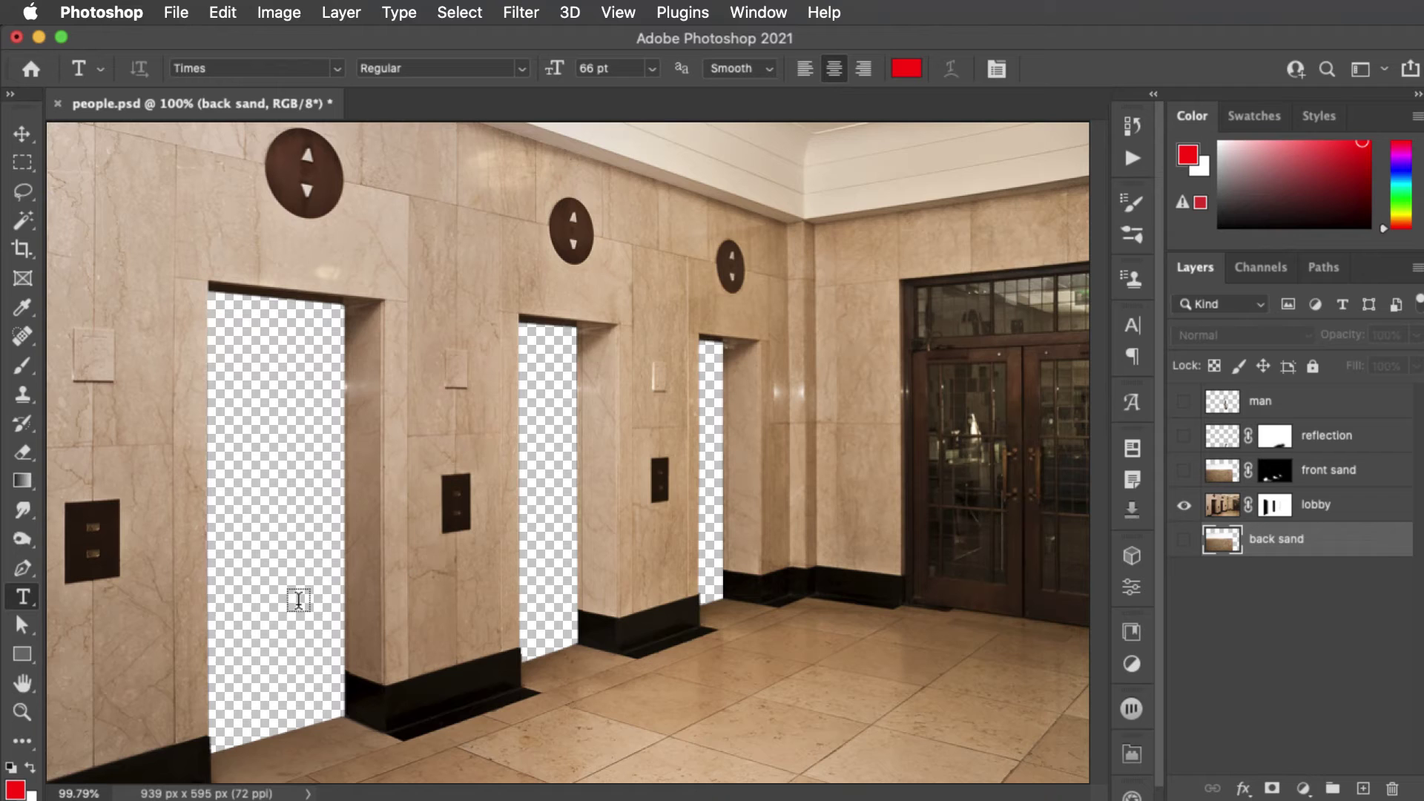
{"action": "key", "text": "v"}
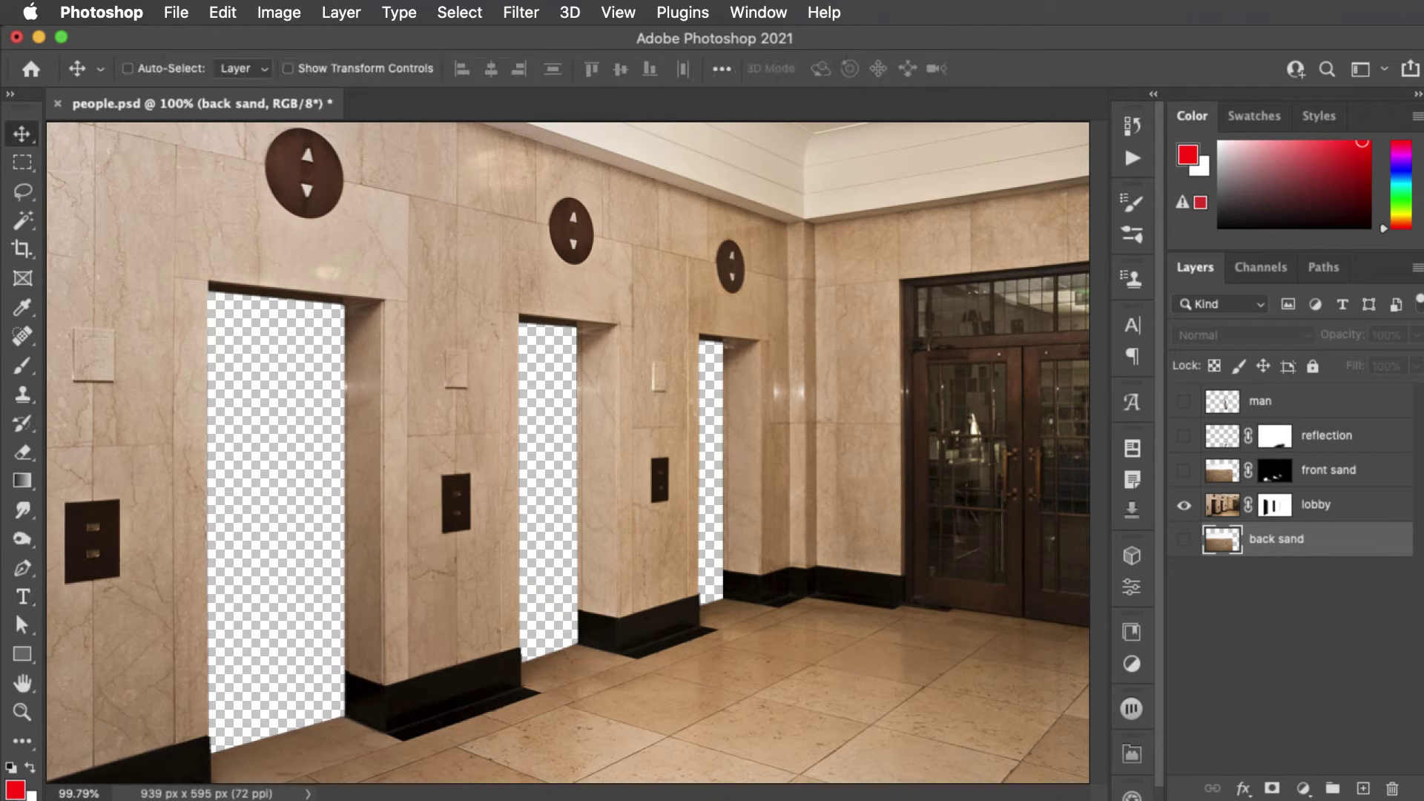
{"action": "left_click", "coordinate": [1184, 539]}
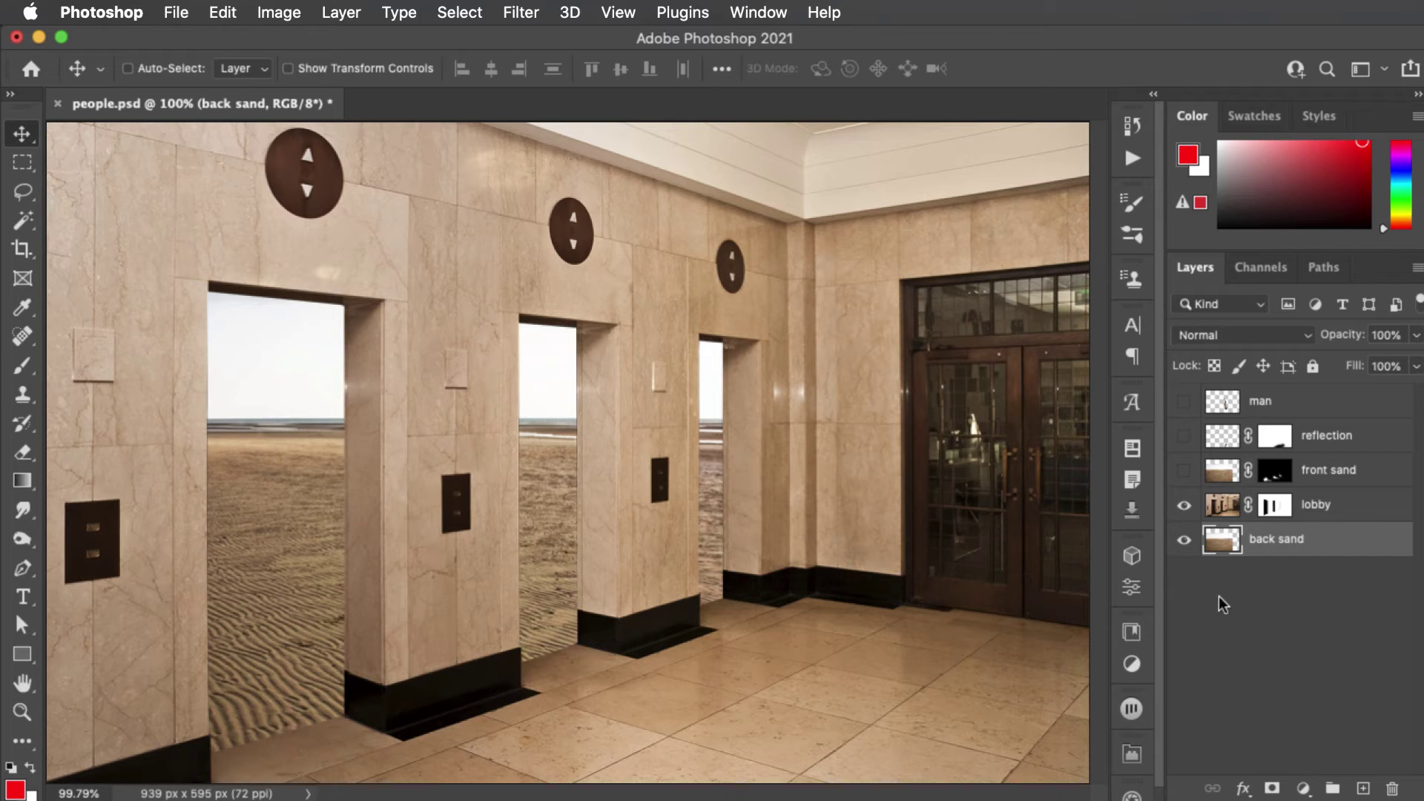
Make the front sand, man and reflection layers visible in the lobby picture.
{"action": "left_click", "coordinate": [1184, 471]}
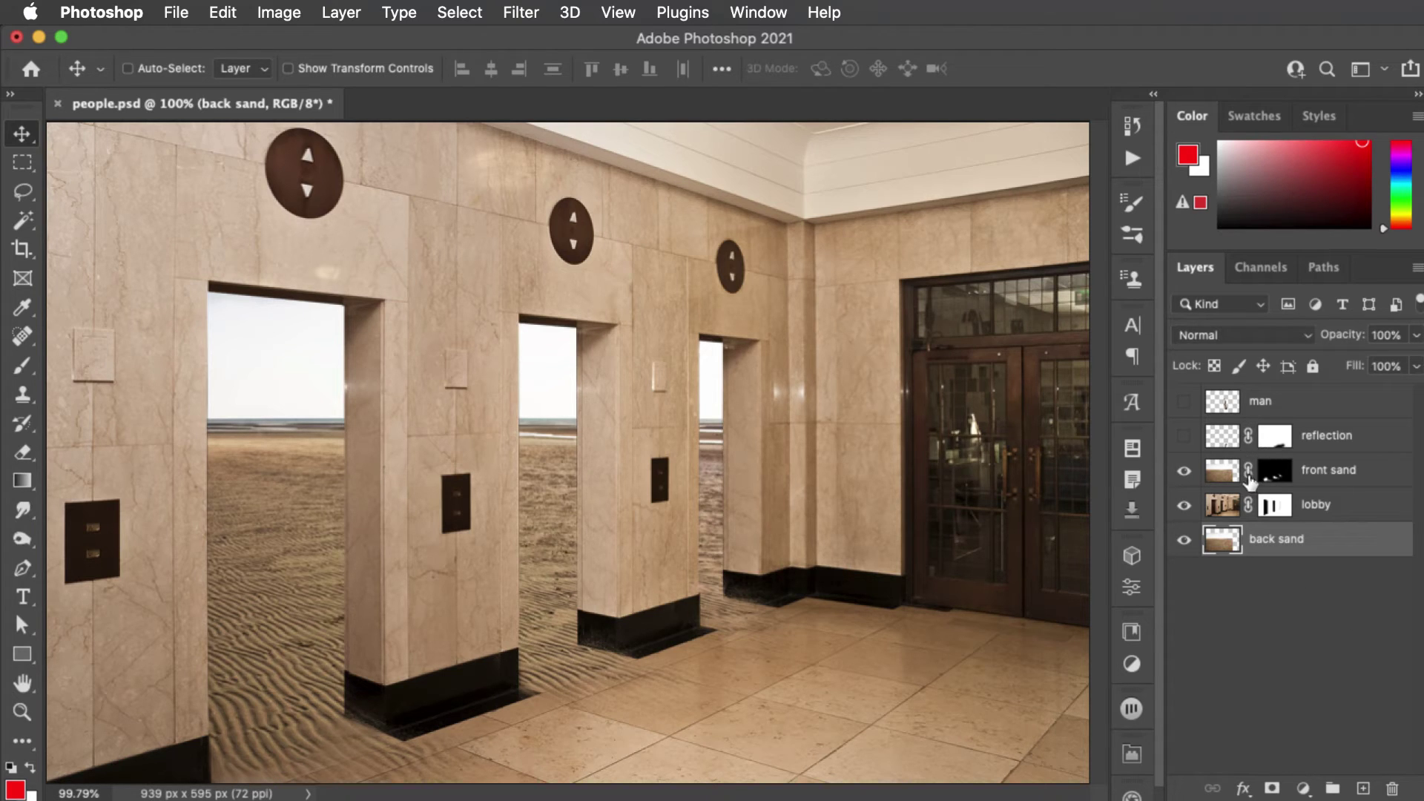
{"action": "left_click", "coordinate": [1183, 403]}
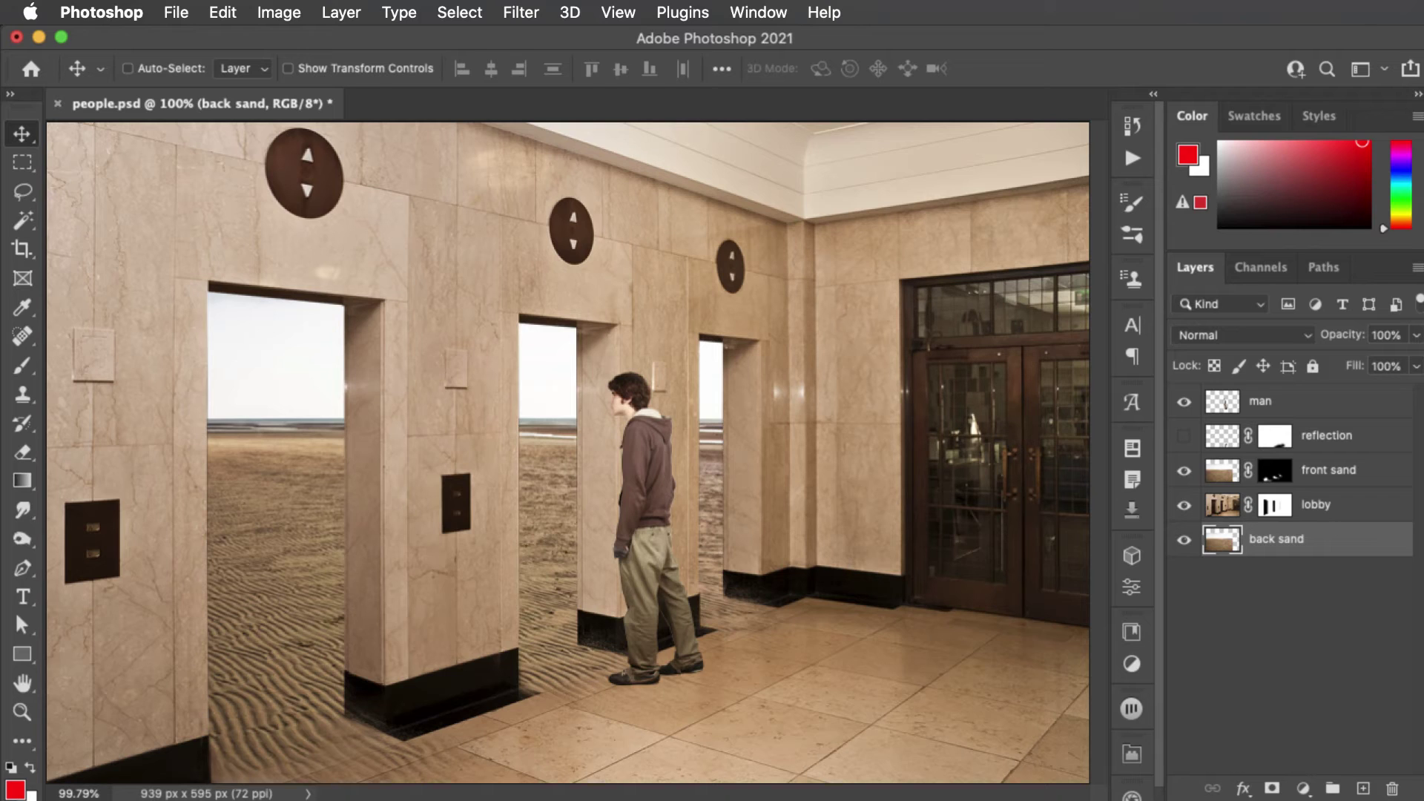
{"action": "left_click", "coordinate": [1183, 436]}
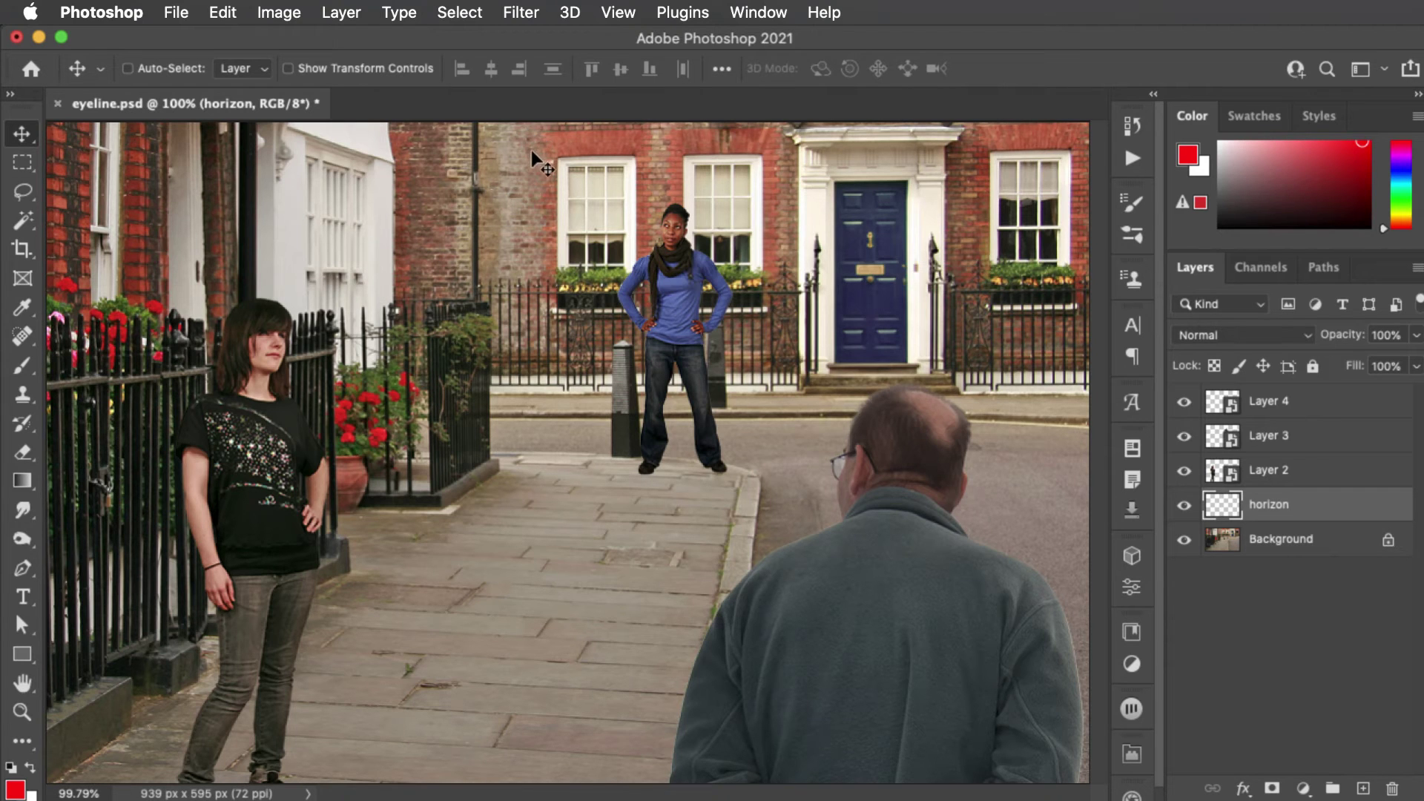
Lower the cyan horizon line, then move the girl, man and woman in blue so their eyes meet it.
{"action": "left_click_drag", "start_coordinate": [531, 165], "coordinate": [504, 321]}
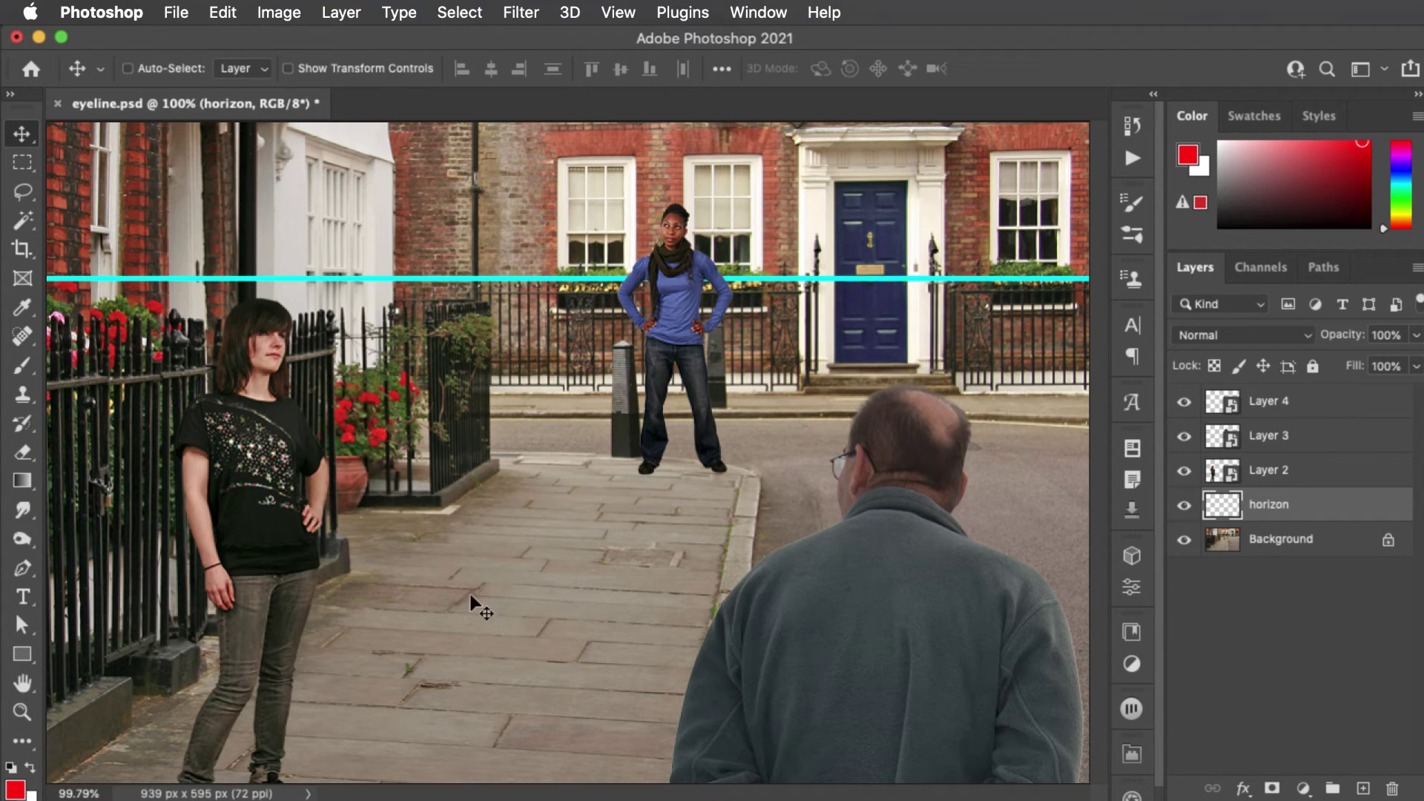
{"action": "left_click_drag", "start_coordinate": [278, 531], "coordinate": [350, 482]}
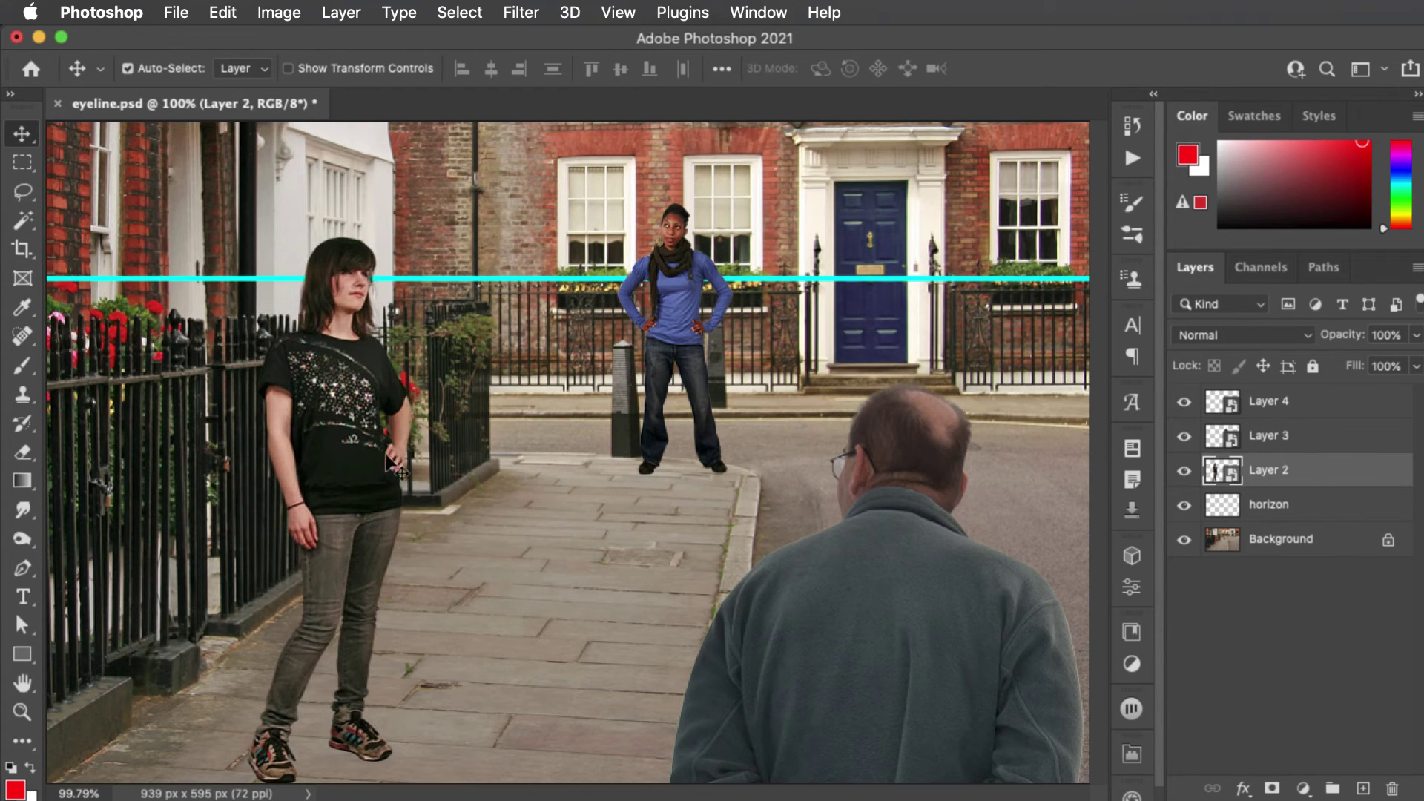
{"action": "left_click_drag", "start_coordinate": [898, 624], "coordinate": [909, 442]}
{"action": "left_click_drag", "start_coordinate": [660, 286], "coordinate": [567, 332]}
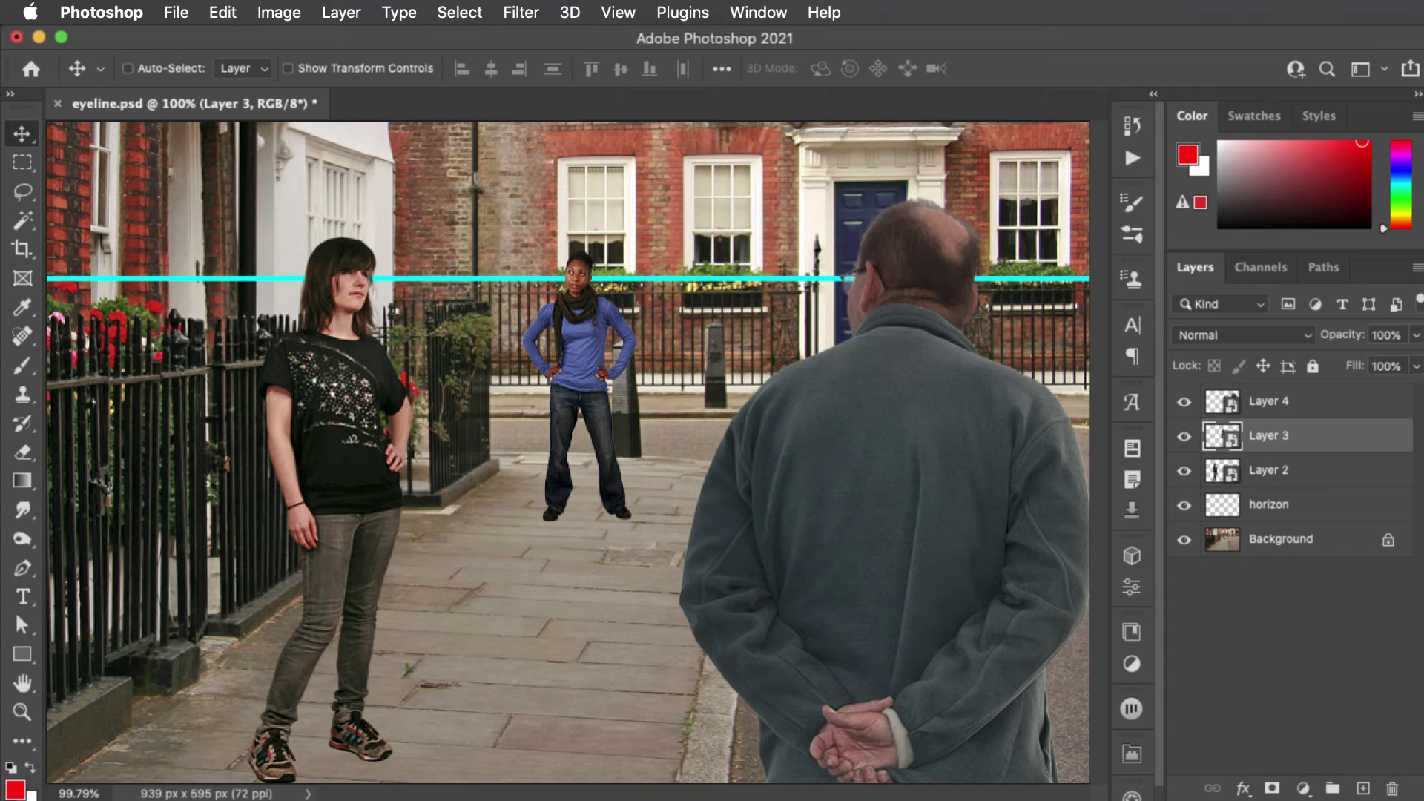
Hide the horizon layer and scale up the woman in blue on Layer 3 from her centre.
{"action": "left_click", "coordinate": [1183, 504]}
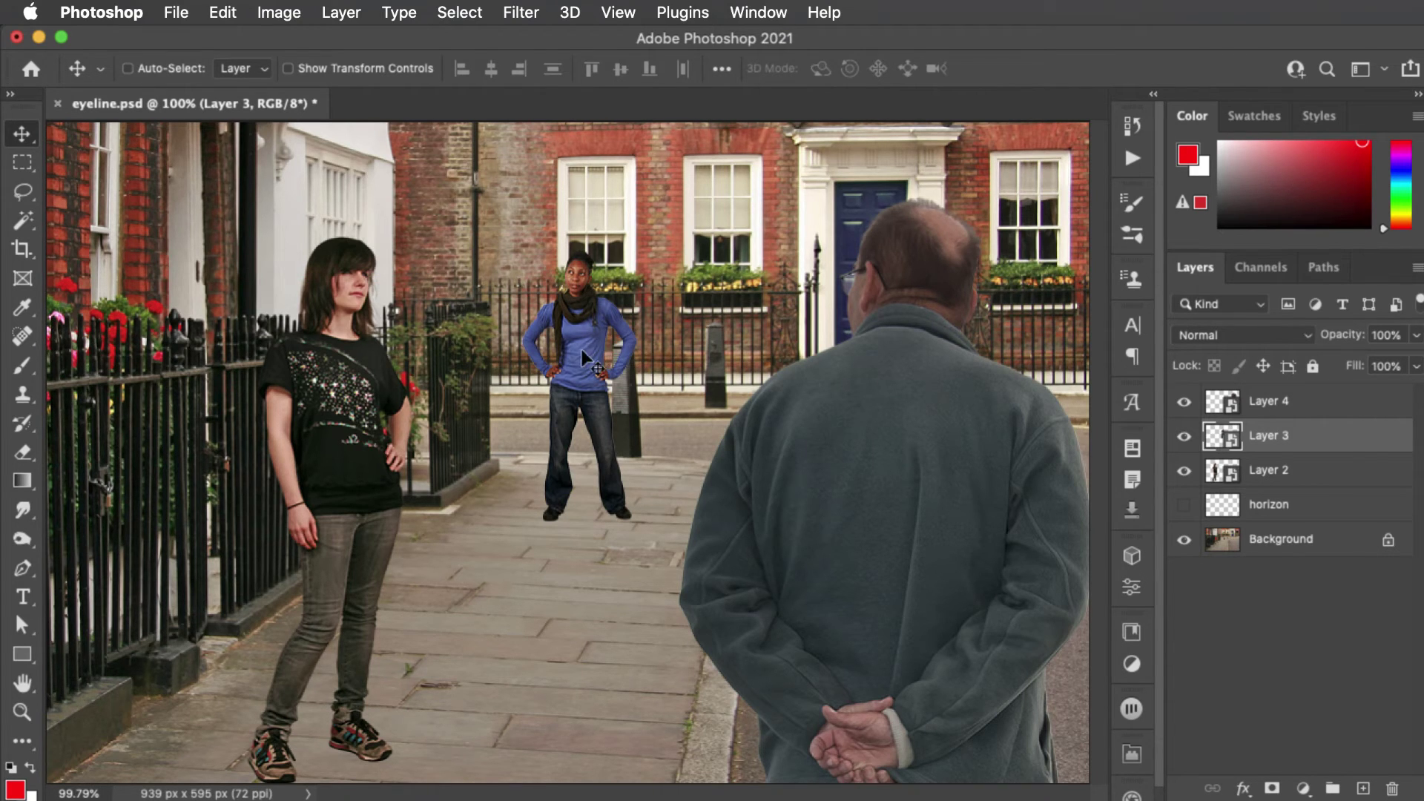
{"action": "key", "text": "super+t"}
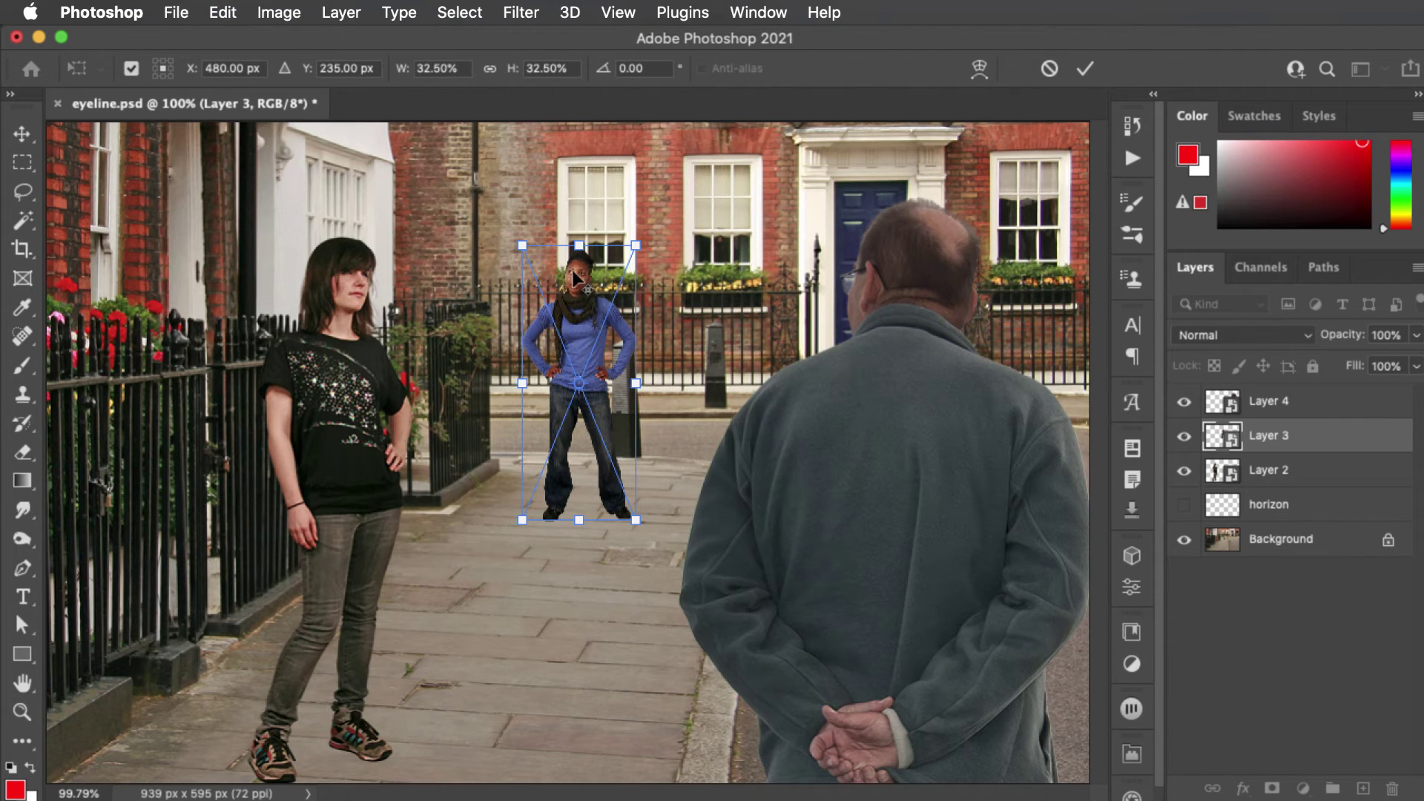
{"action": "left_click_drag", "start_coordinate": [575, 277], "coordinate": [577, 276]}
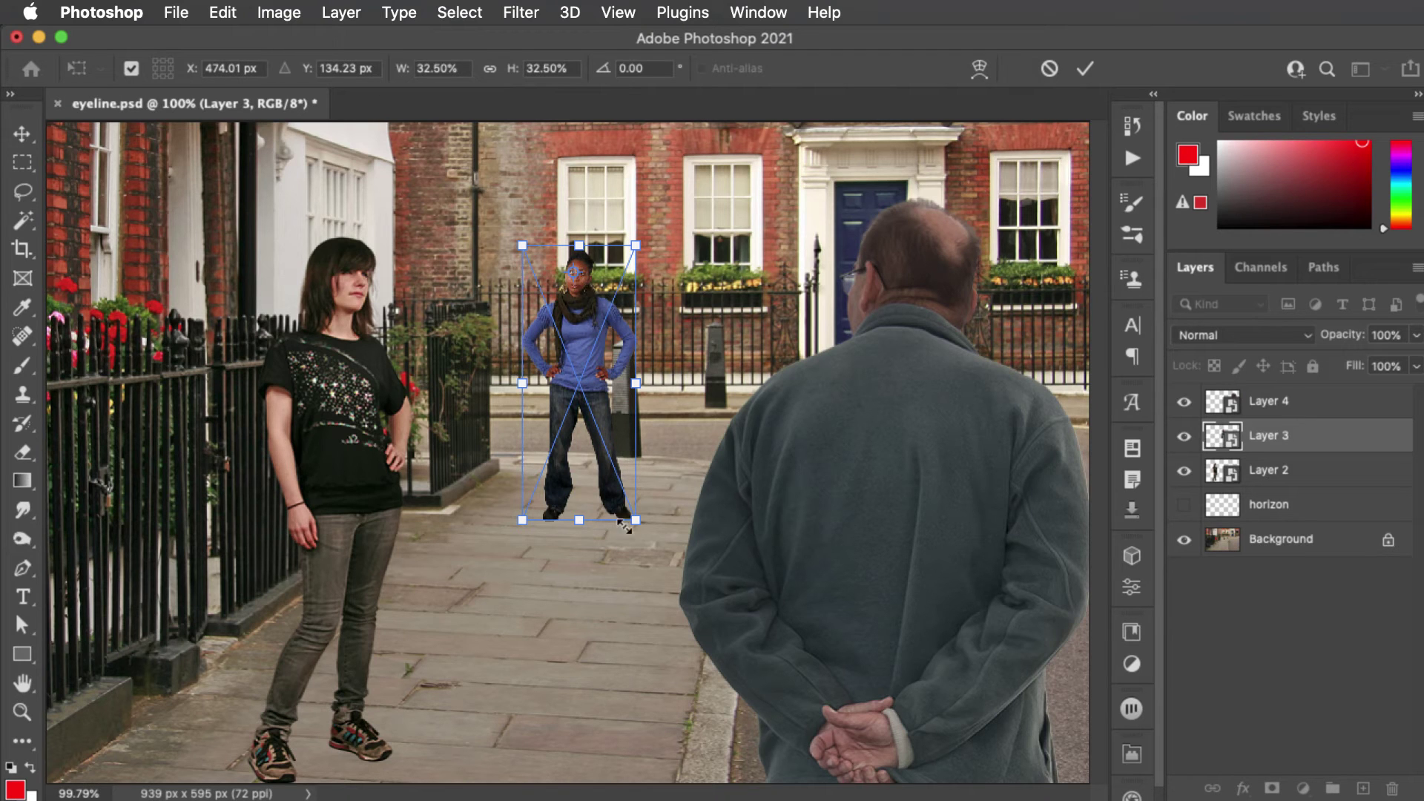
{"action": "left_click_drag", "start_coordinate": [635, 520], "coordinate": [673, 612]}
{"action": "left_click_drag", "start_coordinate": [678, 649], "coordinate": [582, 509]}
{"action": "key", "text": "Return"}
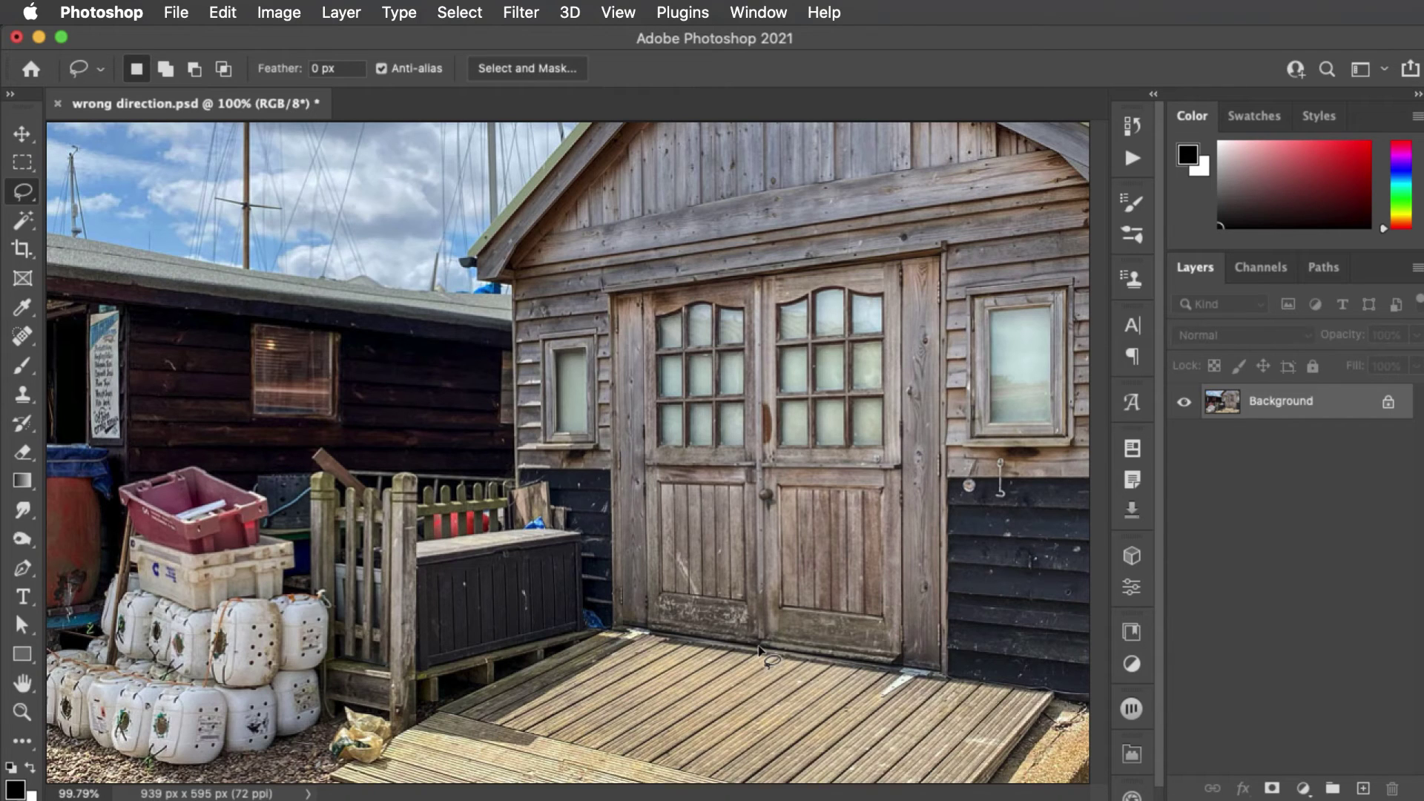
Lasso the right-hand boat-shed door and copy it to a new Layer 1 via Layer Via Copy.
{"action": "mouse_move", "coordinate": [760, 649]}
{"action": "left_mouse_down"}
{"action": "mouse_move", "coordinate": [778, 598]}
{"action": "mouse_move", "coordinate": [750, 228]}
{"action": "mouse_move", "coordinate": [760, 278]}
{"action": "mouse_move", "coordinate": [907, 260]}
{"action": "mouse_move", "coordinate": [943, 422]}
{"action": "mouse_move", "coordinate": [946, 654]}
{"action": "mouse_move", "coordinate": [905, 668]}
{"action": "mouse_move", "coordinate": [762, 649]}
{"action": "left_mouse_up"}
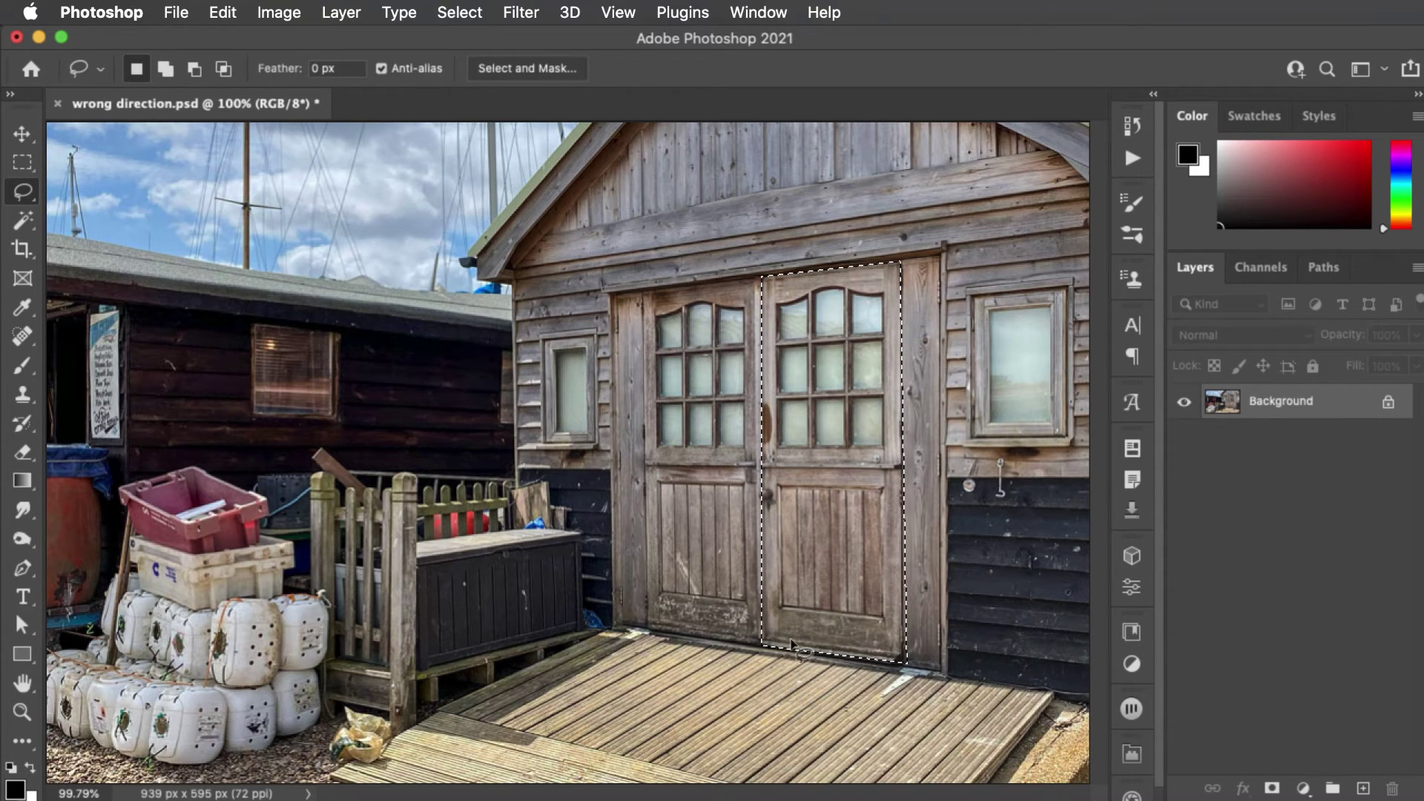
{"action": "left_click", "coordinate": [341, 12]}
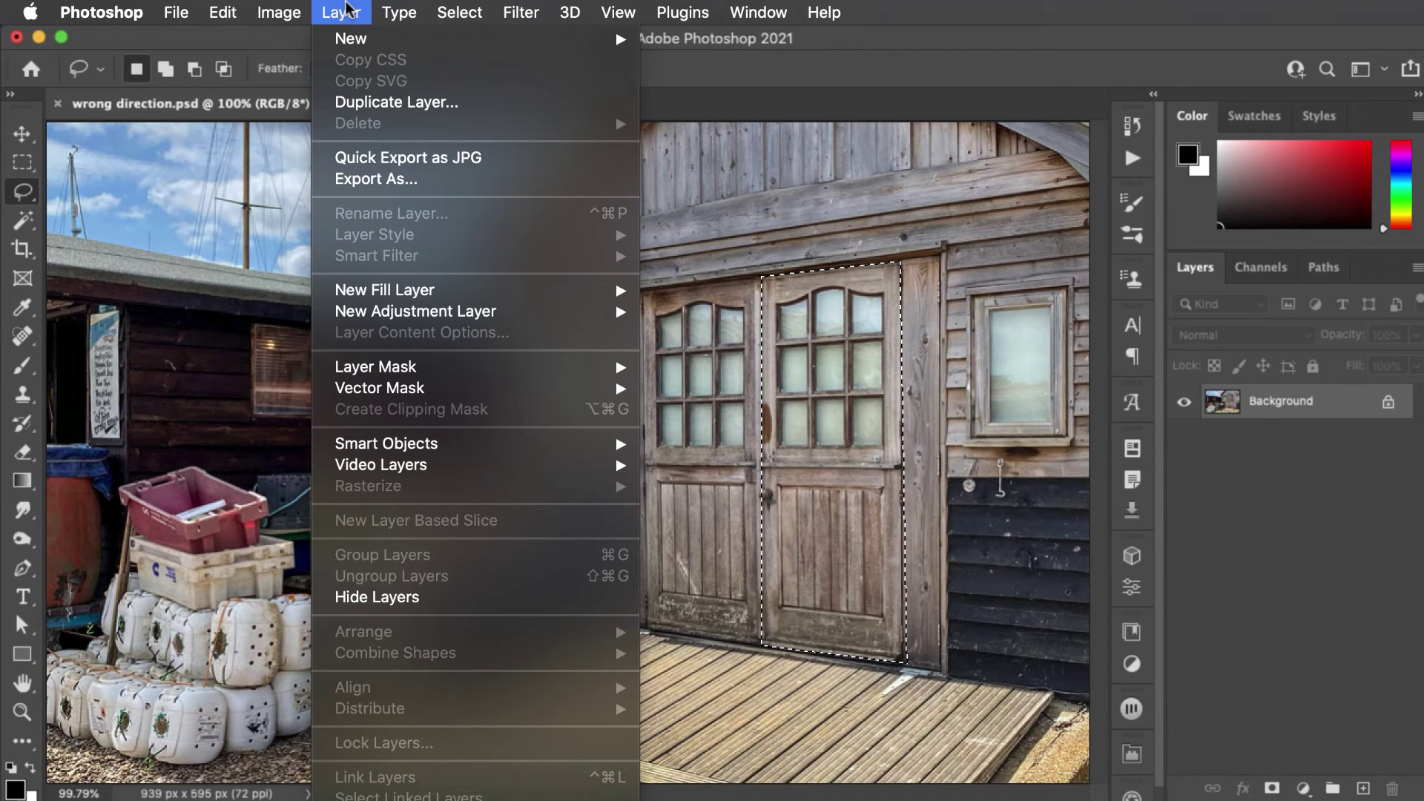
{"action": "mouse_move", "coordinate": [356, 38]}
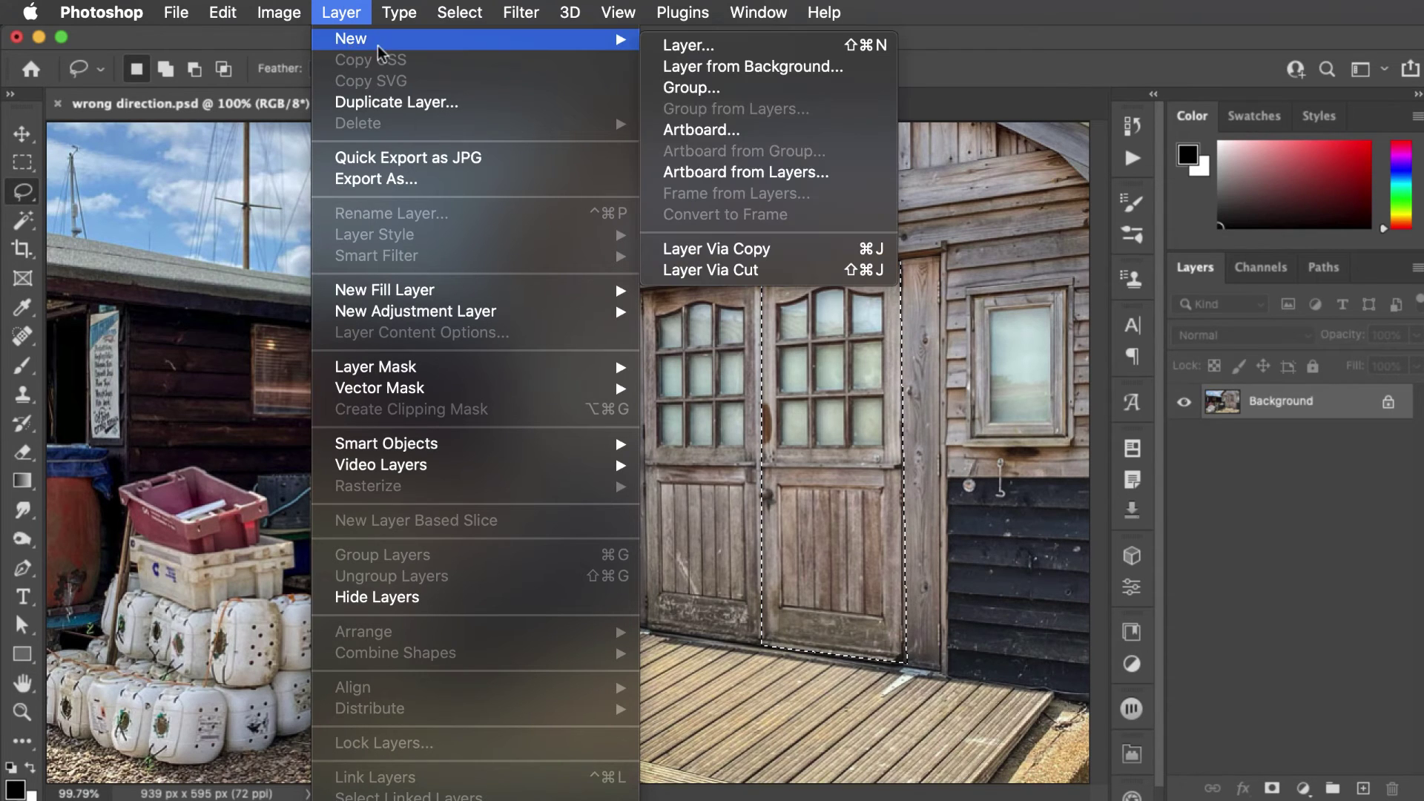
{"action": "left_click", "coordinate": [775, 247]}
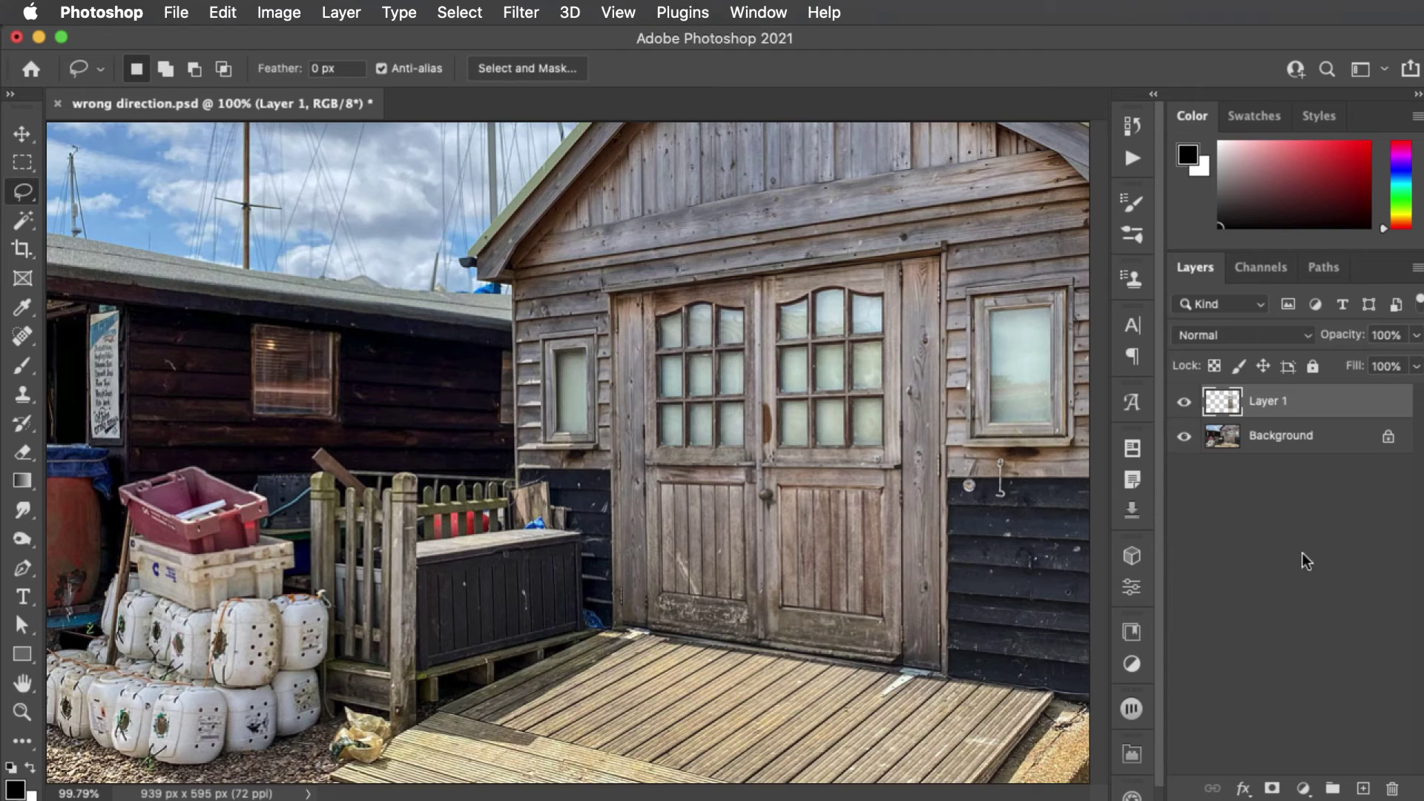
Duplicate the door layer and skew the copy's left side about -30.9° so it swings open.
{"action": "left_click_drag", "start_coordinate": [1232, 407], "coordinate": [1363, 792]}
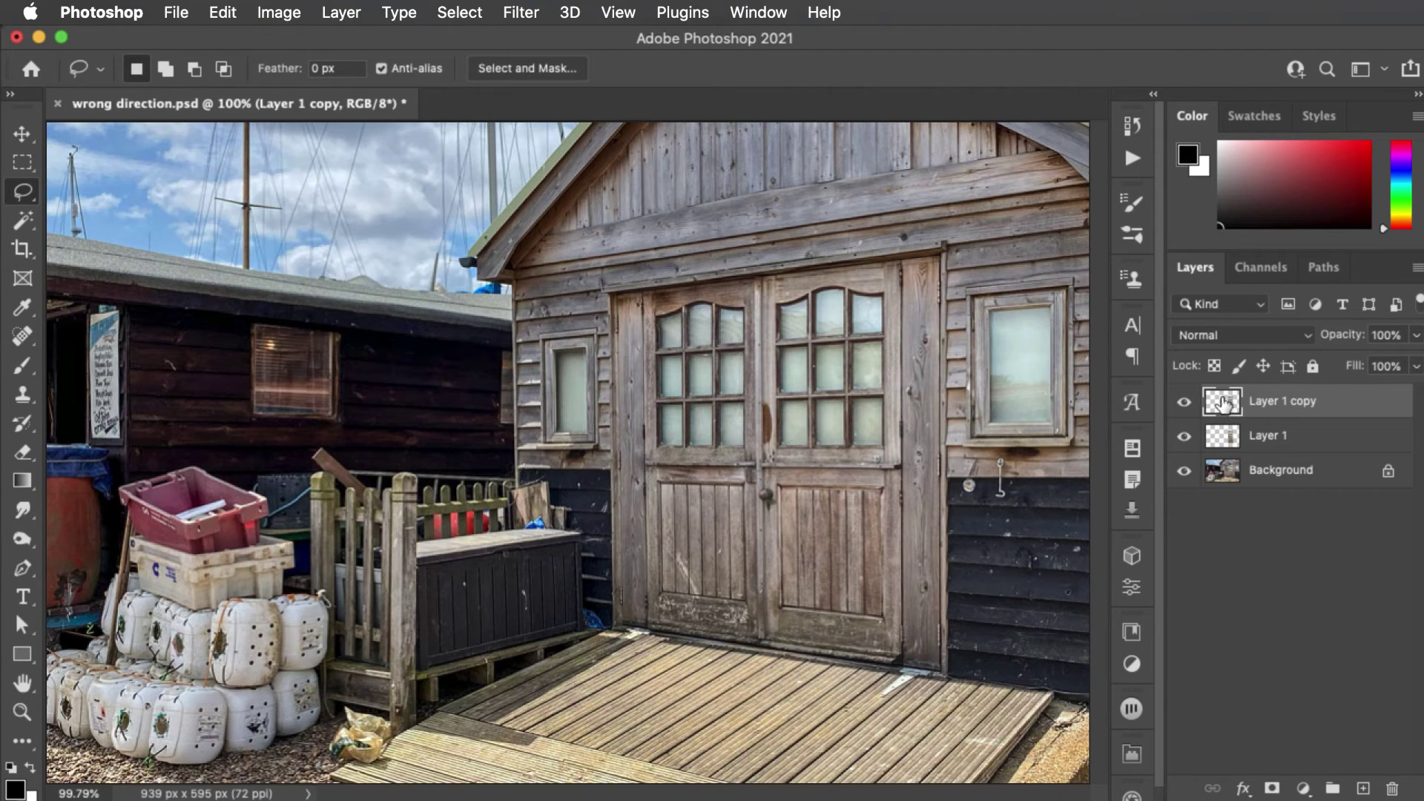
{"action": "key", "text": "super+t"}
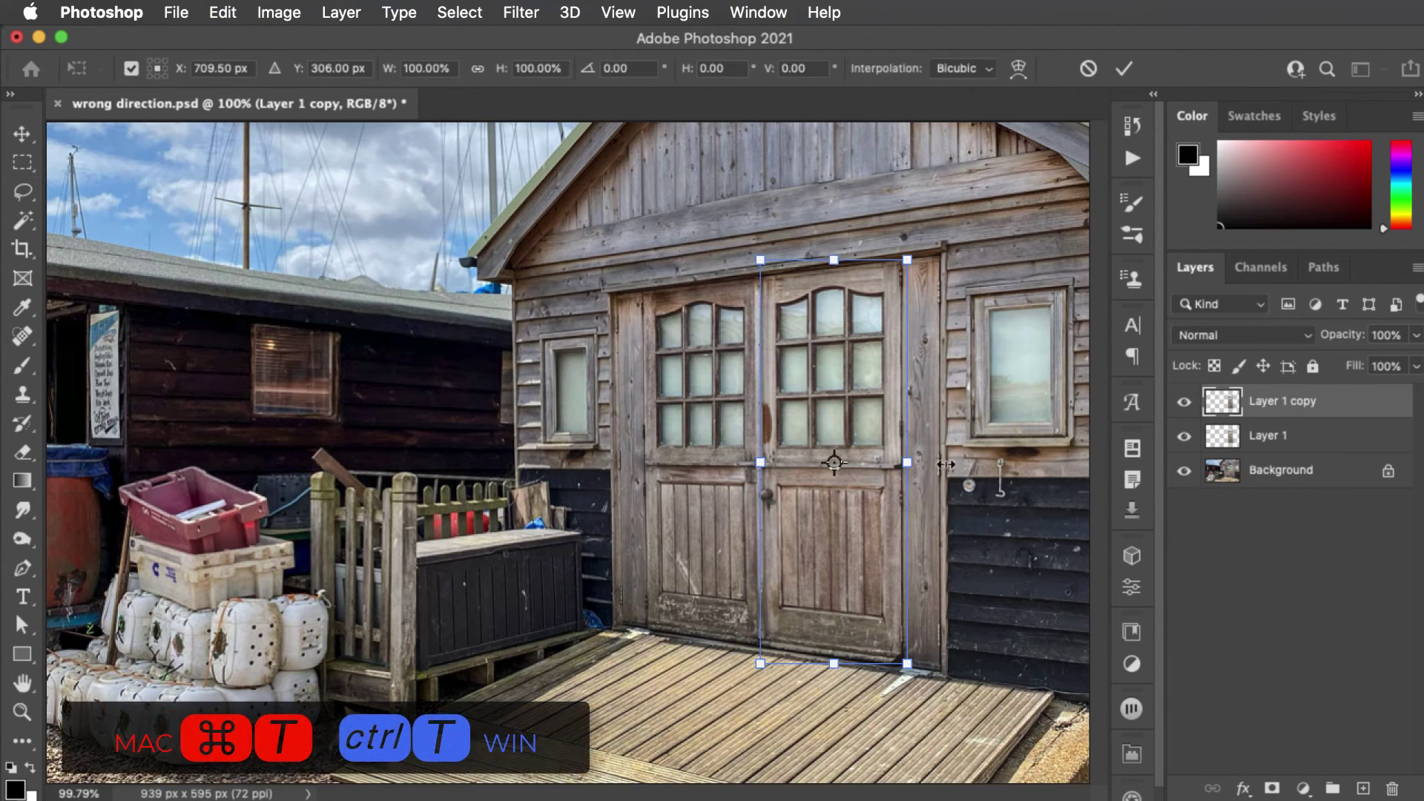
{"action": "left_click_drag", "start_coordinate": [764, 464], "coordinate": [804, 475]}
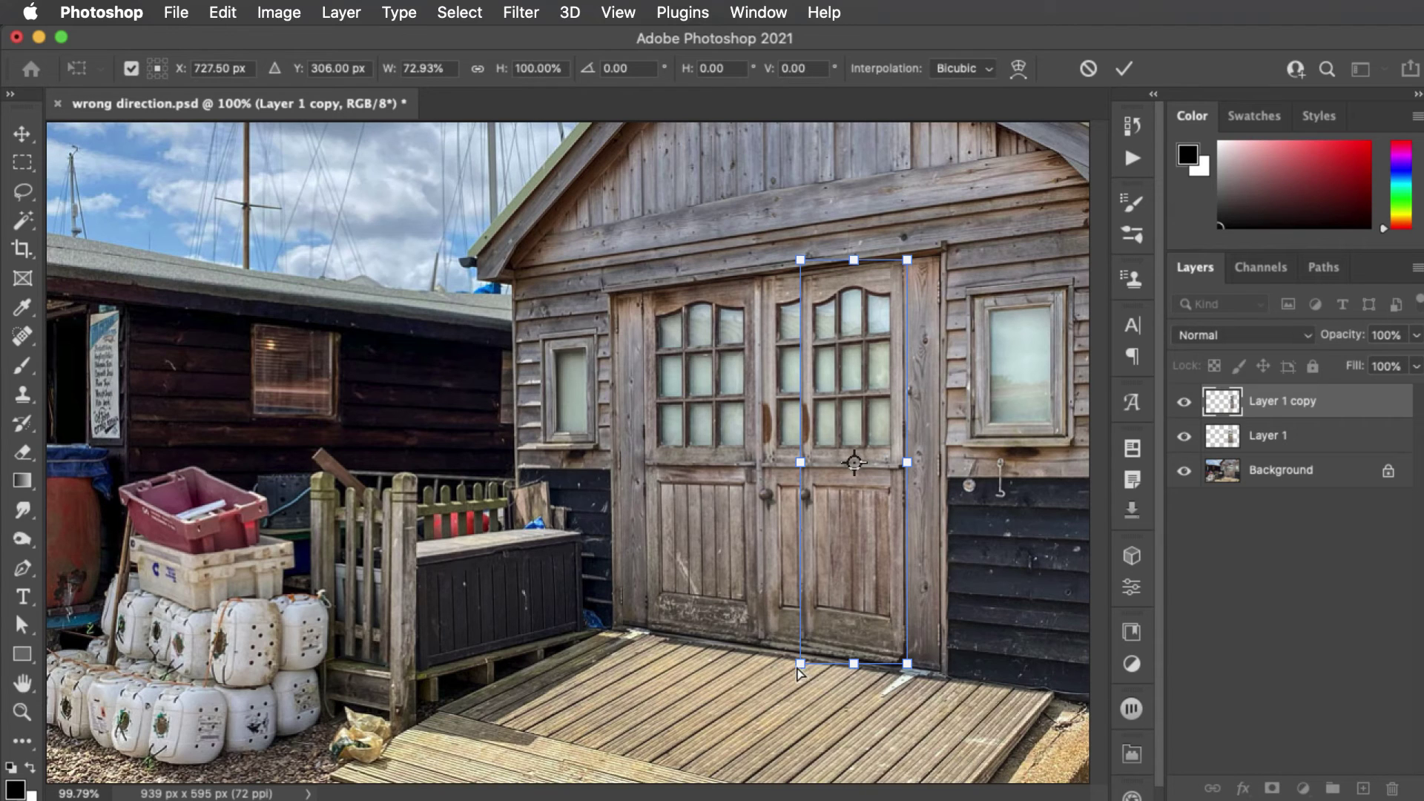
{"action": "left_click_drag", "start_coordinate": [804, 670], "coordinate": [802, 740]}
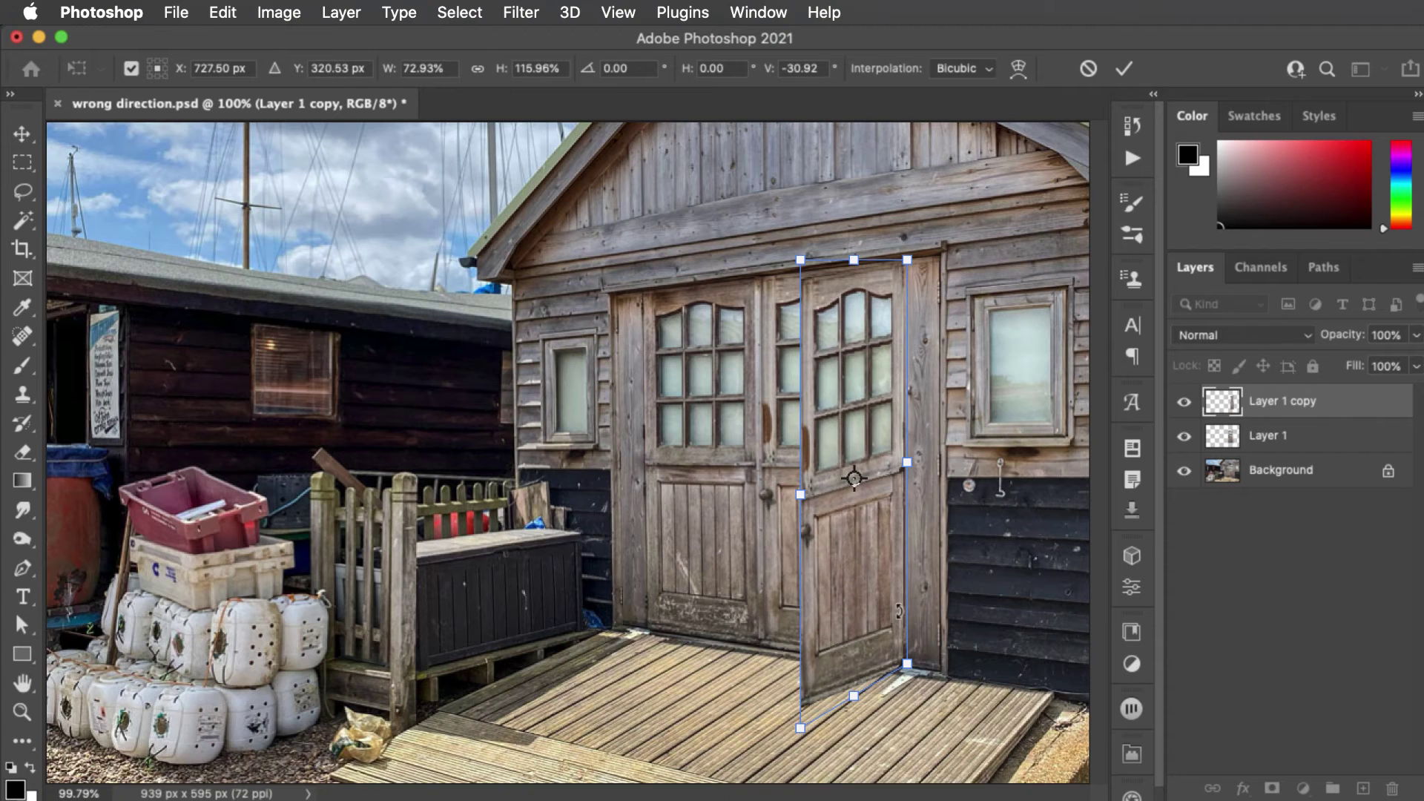
{"action": "left_click_drag", "start_coordinate": [803, 266], "coordinate": [803, 219]}
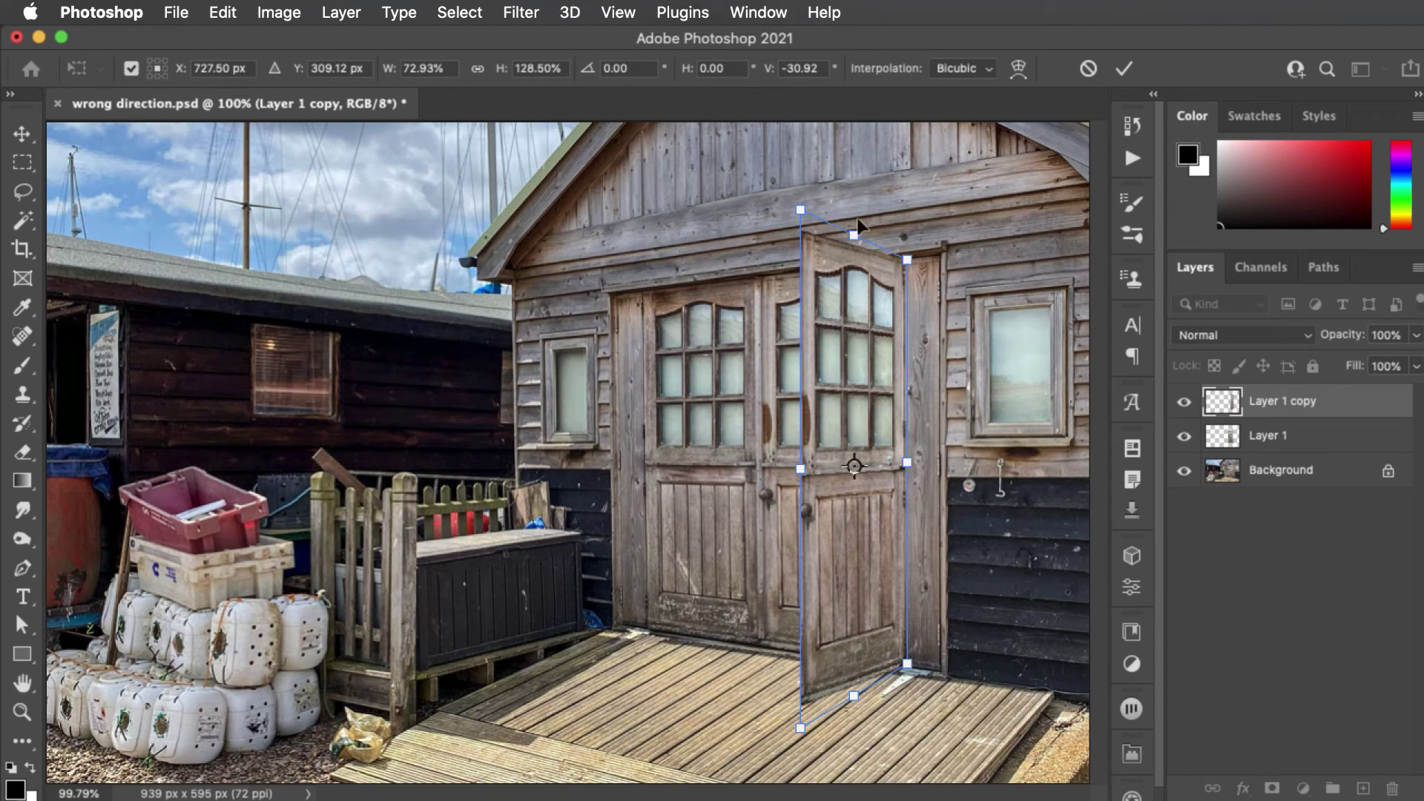
{"action": "key", "text": "Return"}
{"action": "key", "text": "l"}
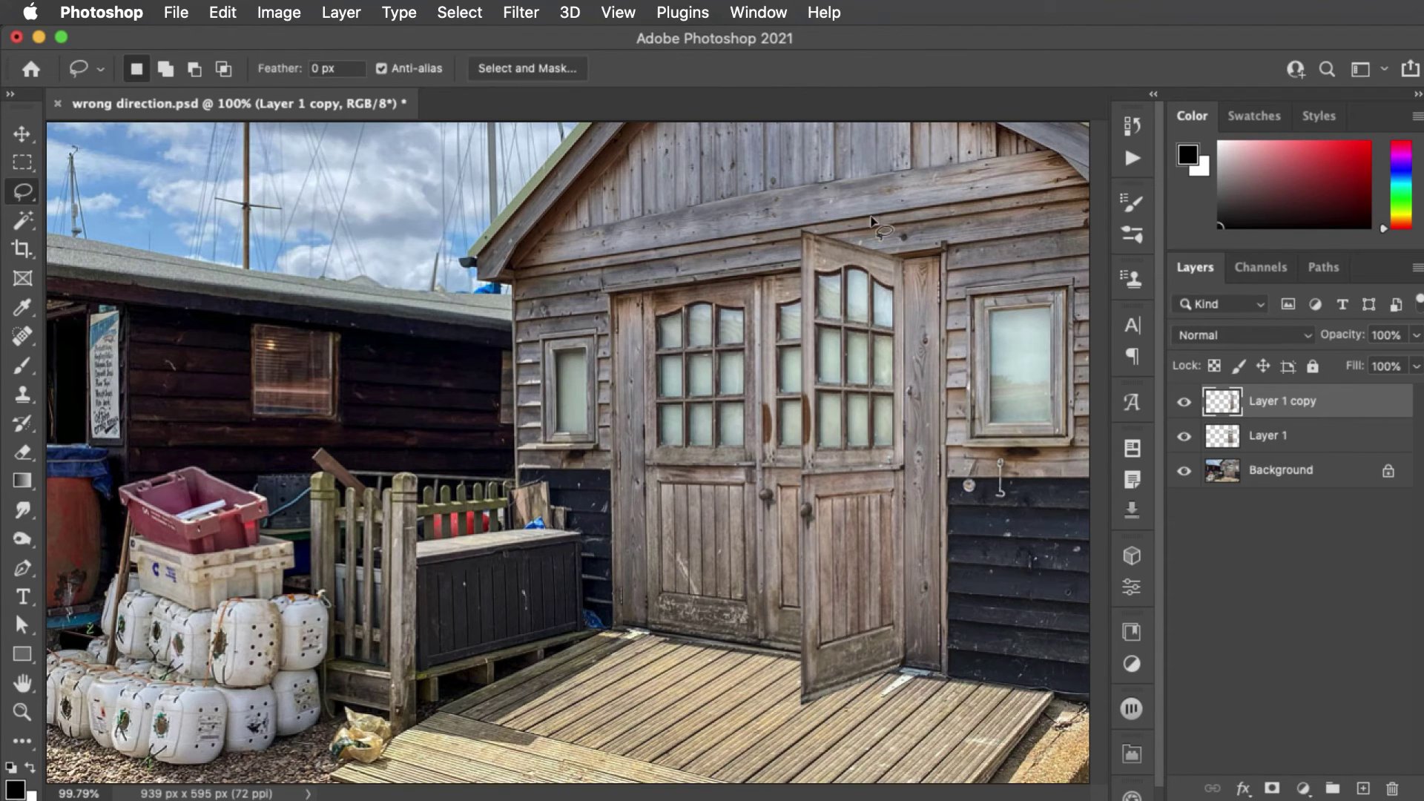
Fill the original door area on Layer 1 with black.
{"action": "left_click", "coordinate": [1227, 444]}
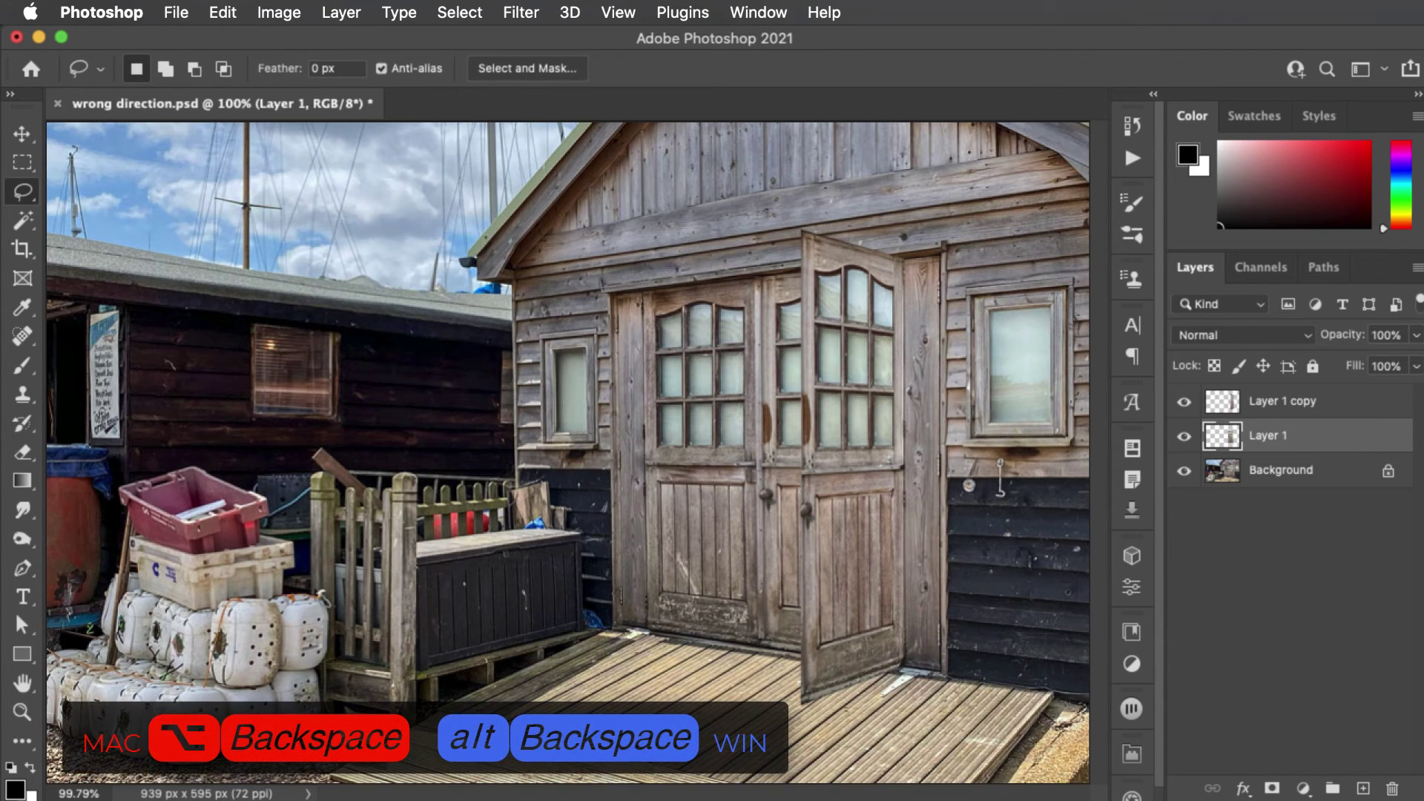
{"action": "key", "text": "alt+BackSpace"}
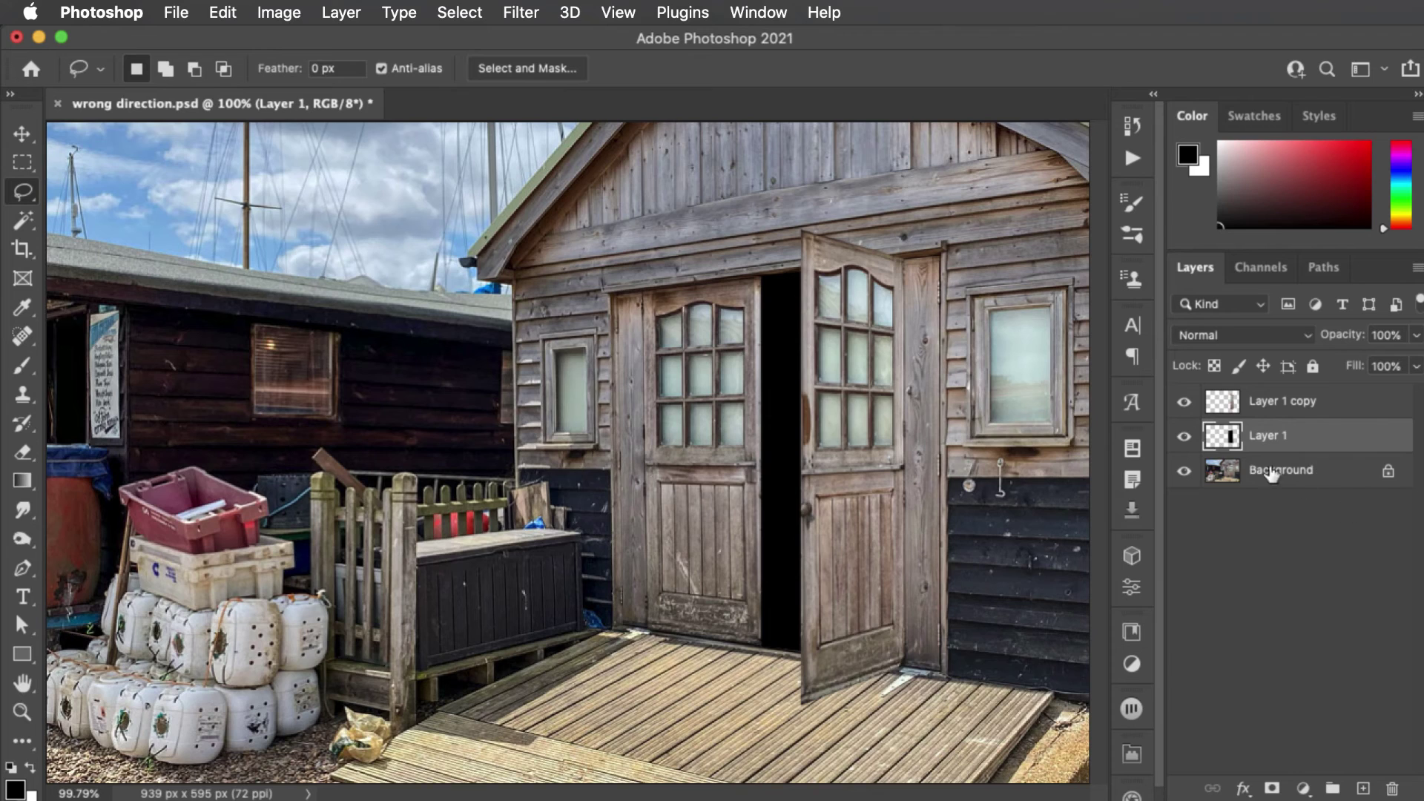
Copy a thin strip of the door frame from the Background onto a new Layer 2.
{"action": "left_click", "coordinate": [1224, 470]}
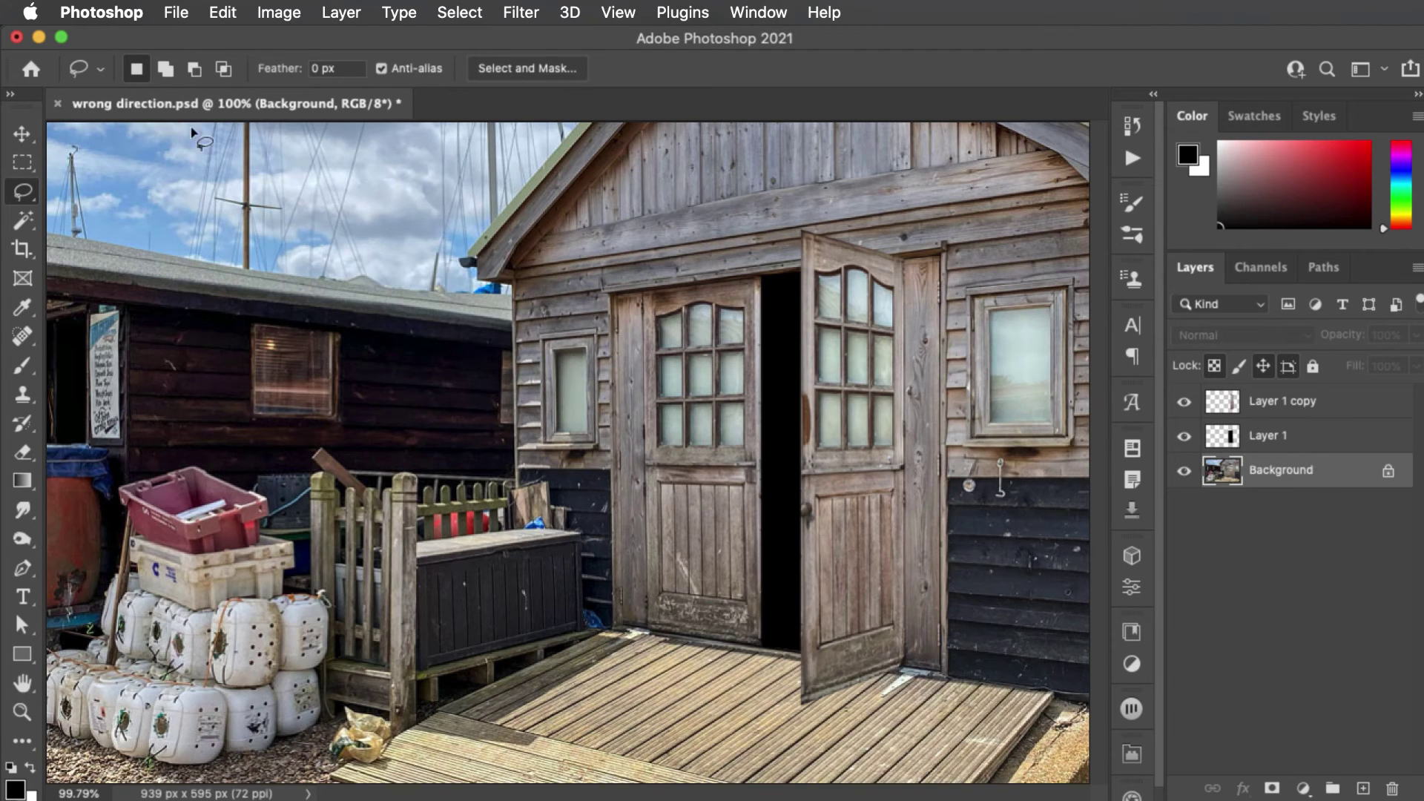
{"action": "key", "text": "m"}
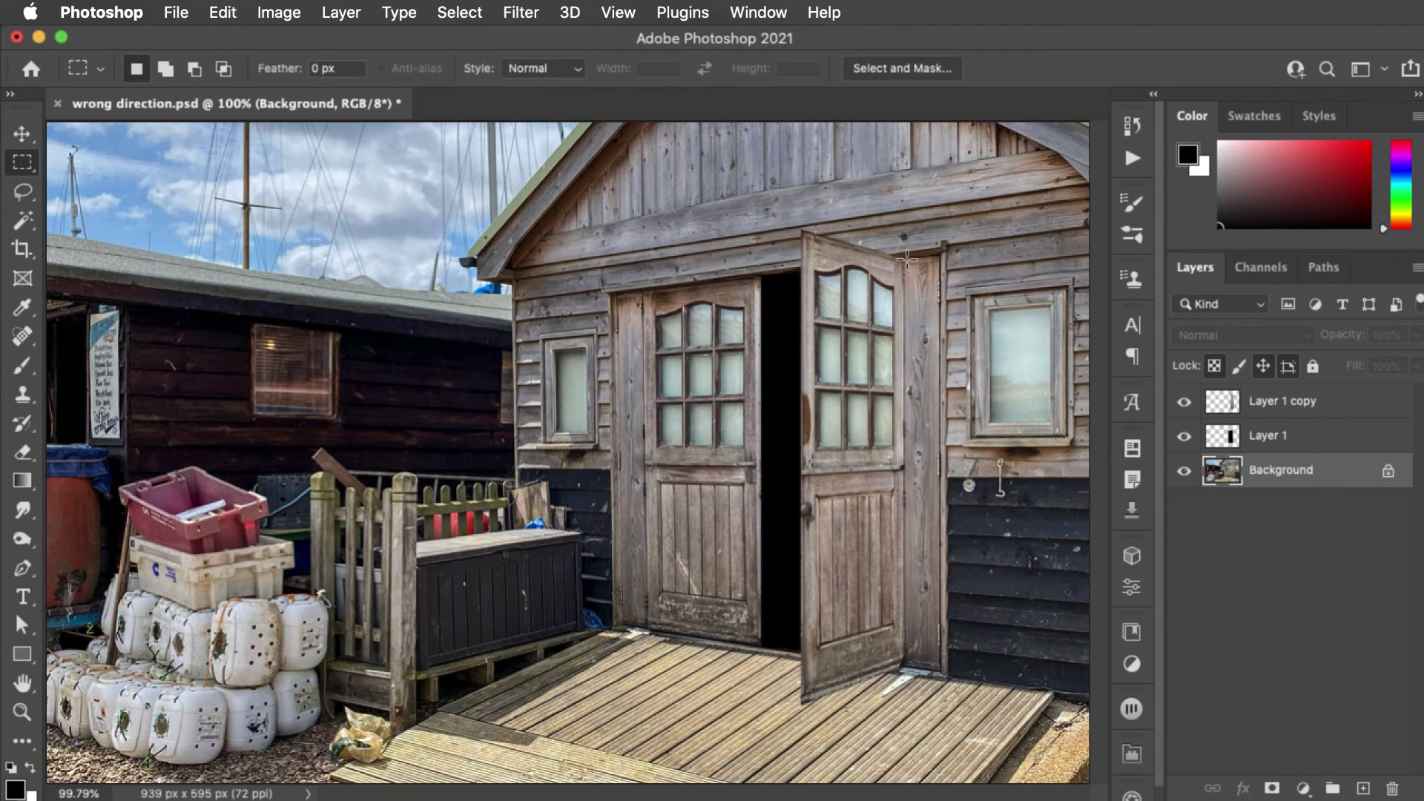
{"action": "left_click_drag", "start_coordinate": [910, 257], "coordinate": [917, 670]}
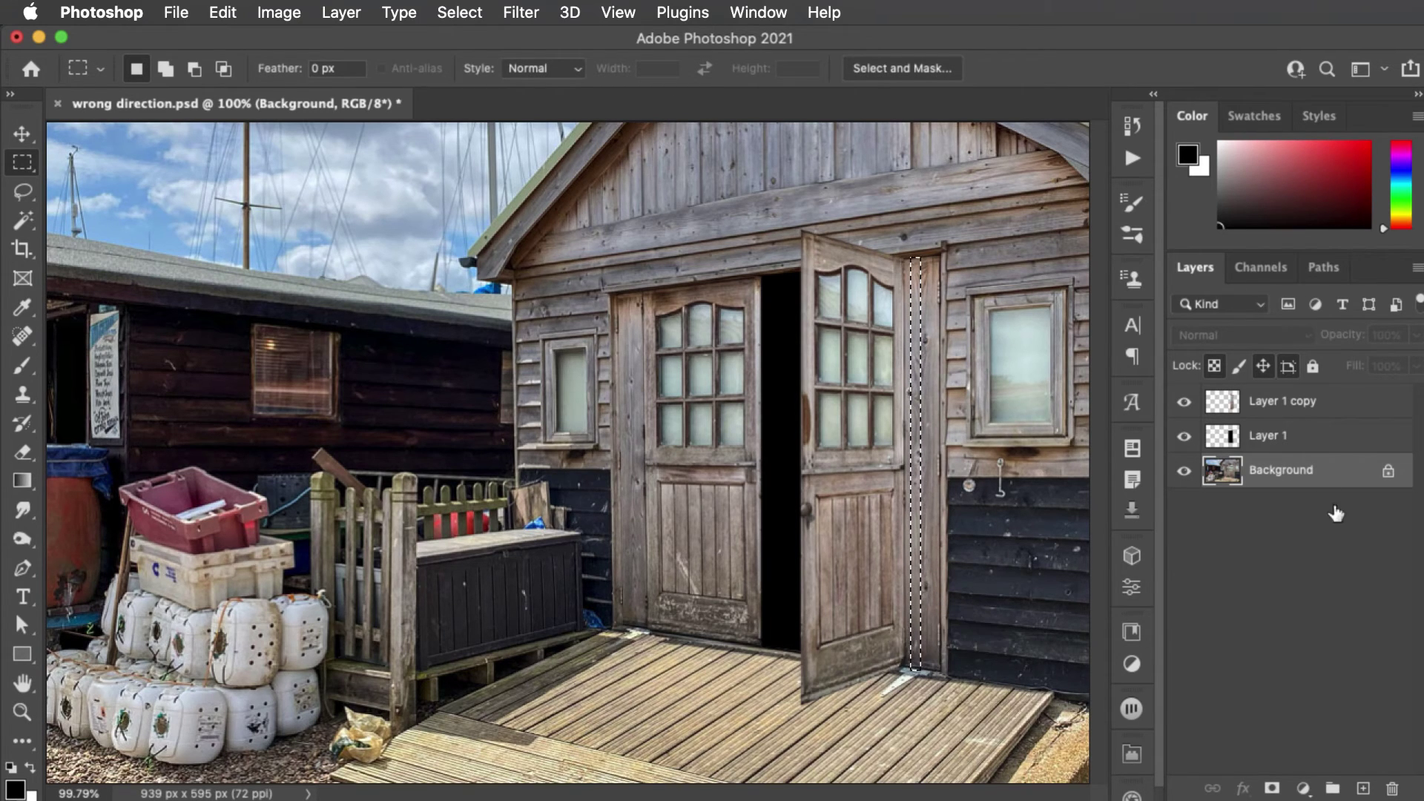
{"action": "key", "text": "super+j"}
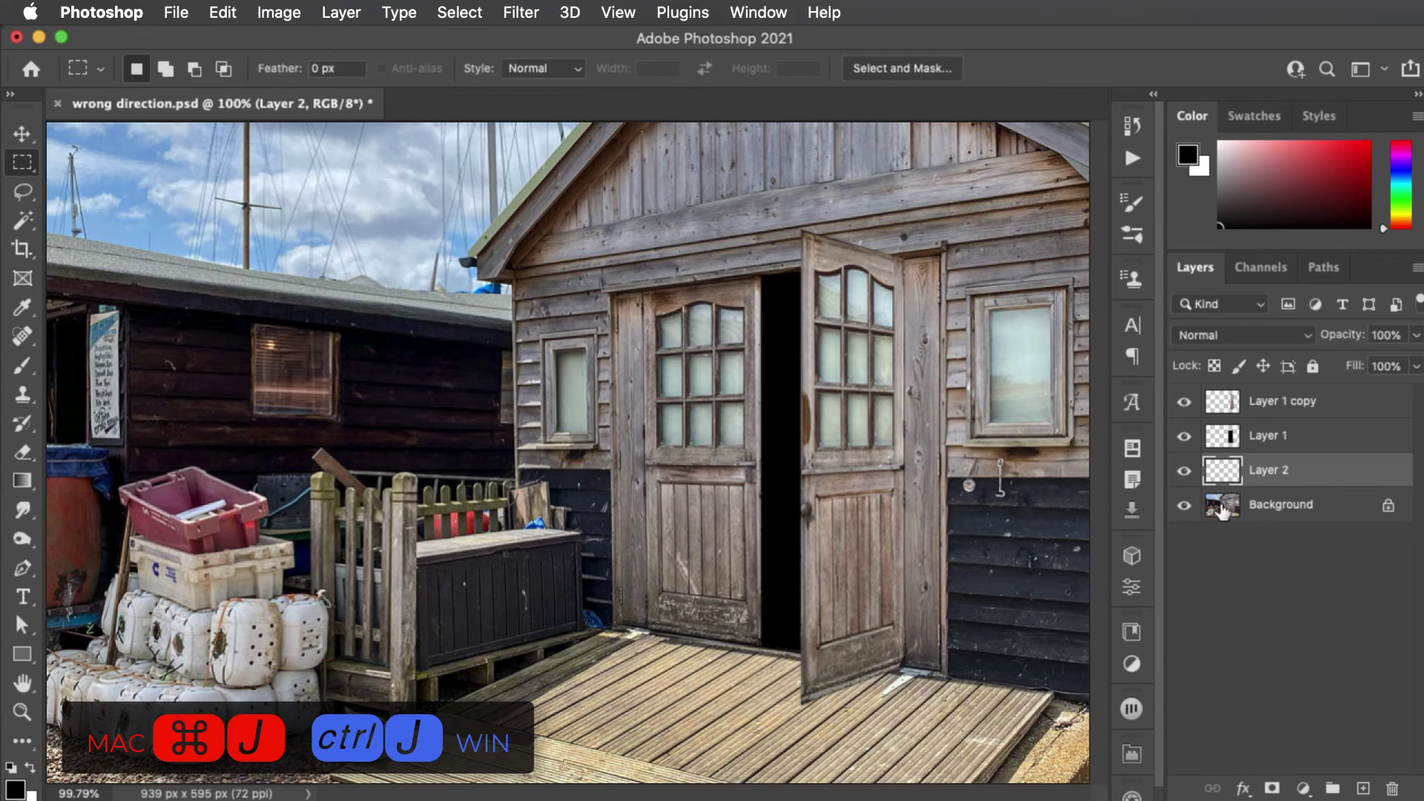
Stack the strip above the doors, place it on the open door's edge, and stretch it 115% tall.
{"action": "key", "text": "v"}
{"action": "left_click_drag", "start_coordinate": [915, 587], "coordinate": [794, 608]}
{"action": "left_click_drag", "start_coordinate": [1222, 473], "coordinate": [1227, 395]}
{"action": "left_click_drag", "start_coordinate": [798, 454], "coordinate": [791, 413]}
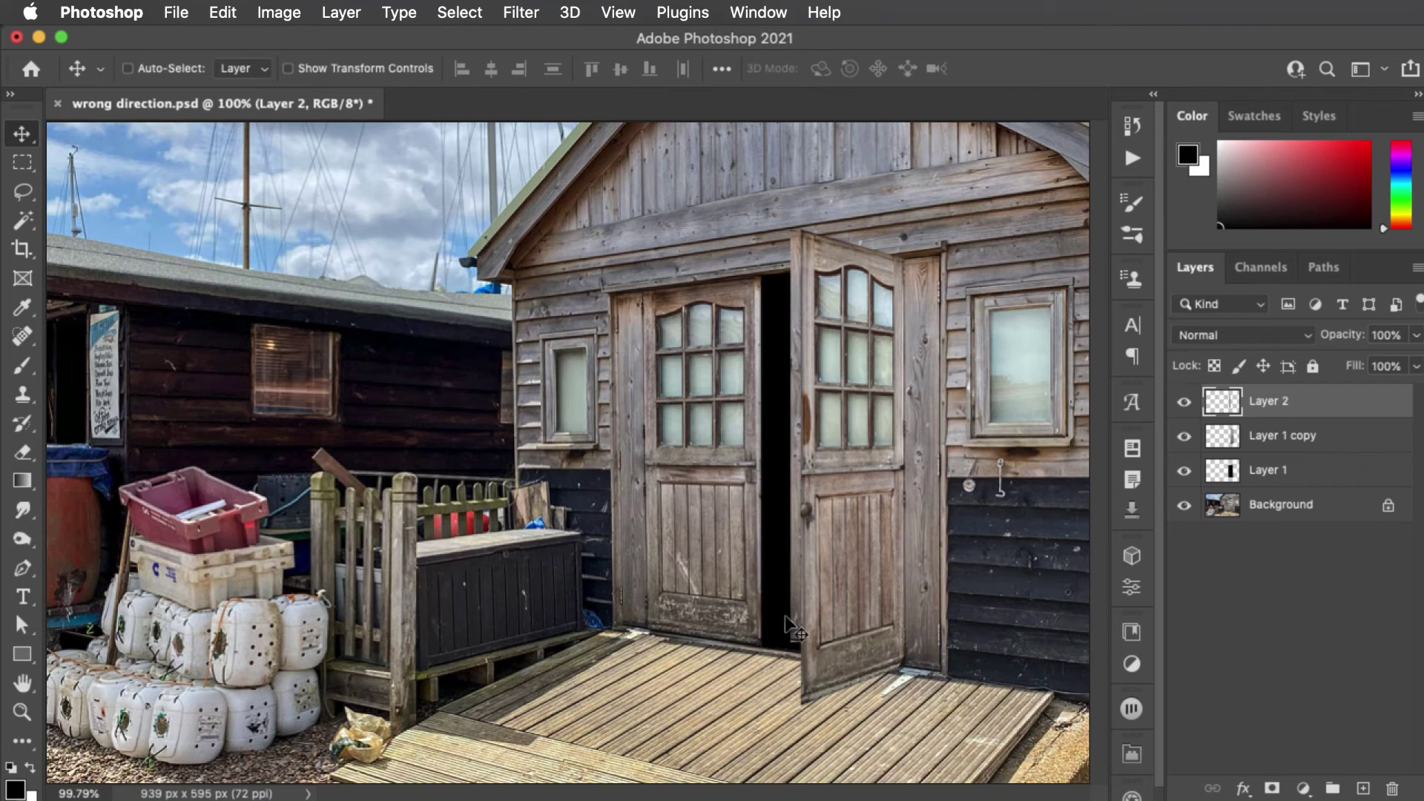
{"action": "key", "text": "super+t"}
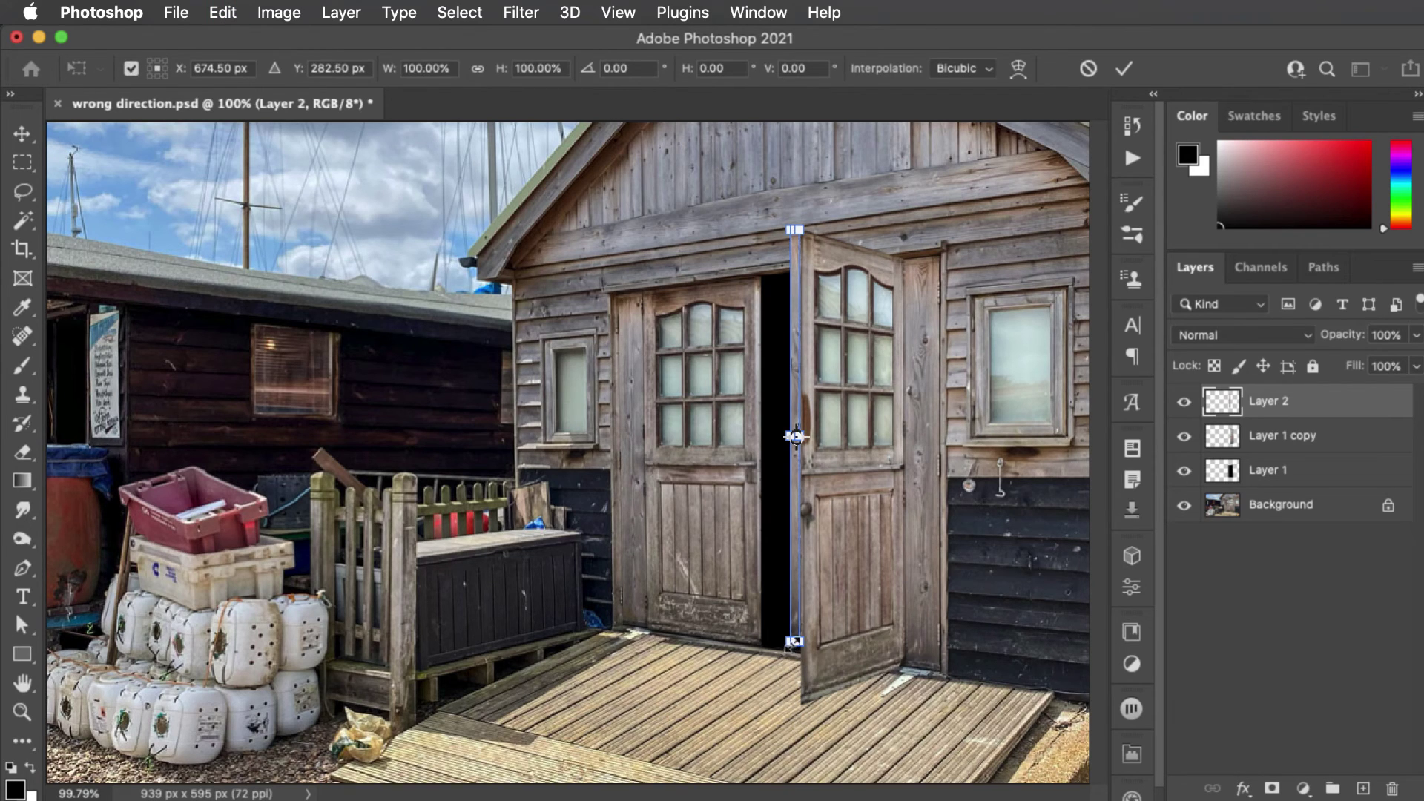
{"action": "left_click_drag", "start_coordinate": [794, 648], "coordinate": [811, 713]}
{"action": "key", "text": "Return"}
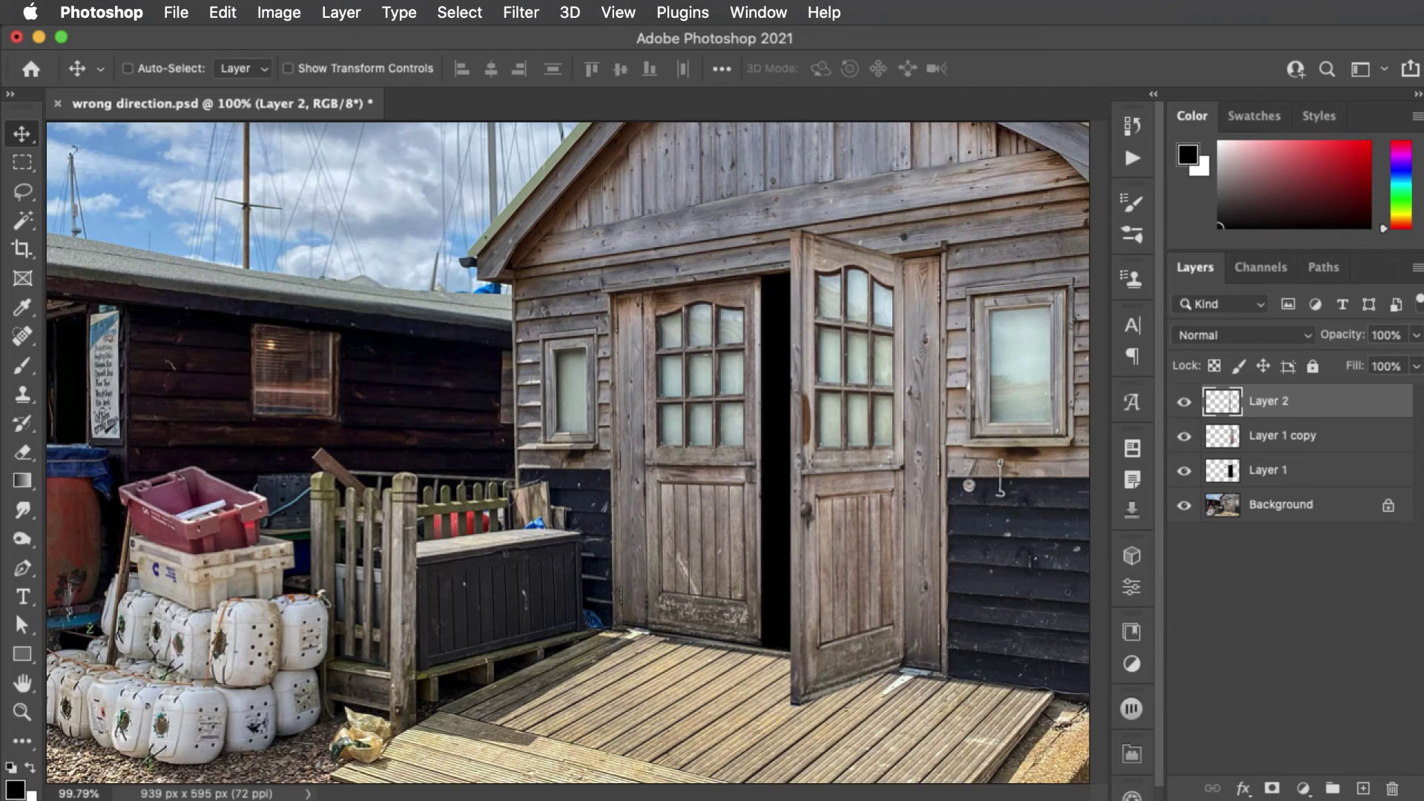
{"action": "key", "text": "e"}
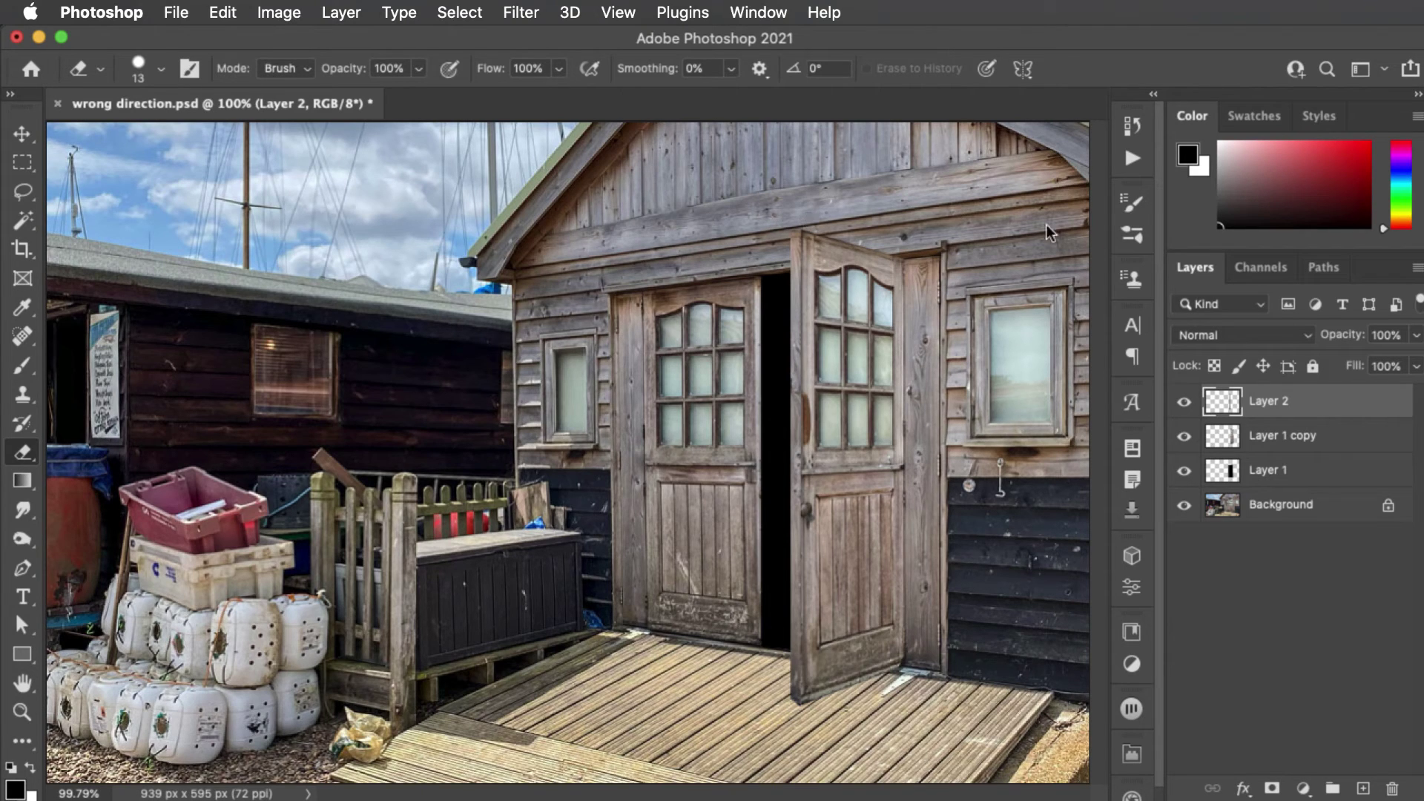
{"action": "key", "text": "v"}
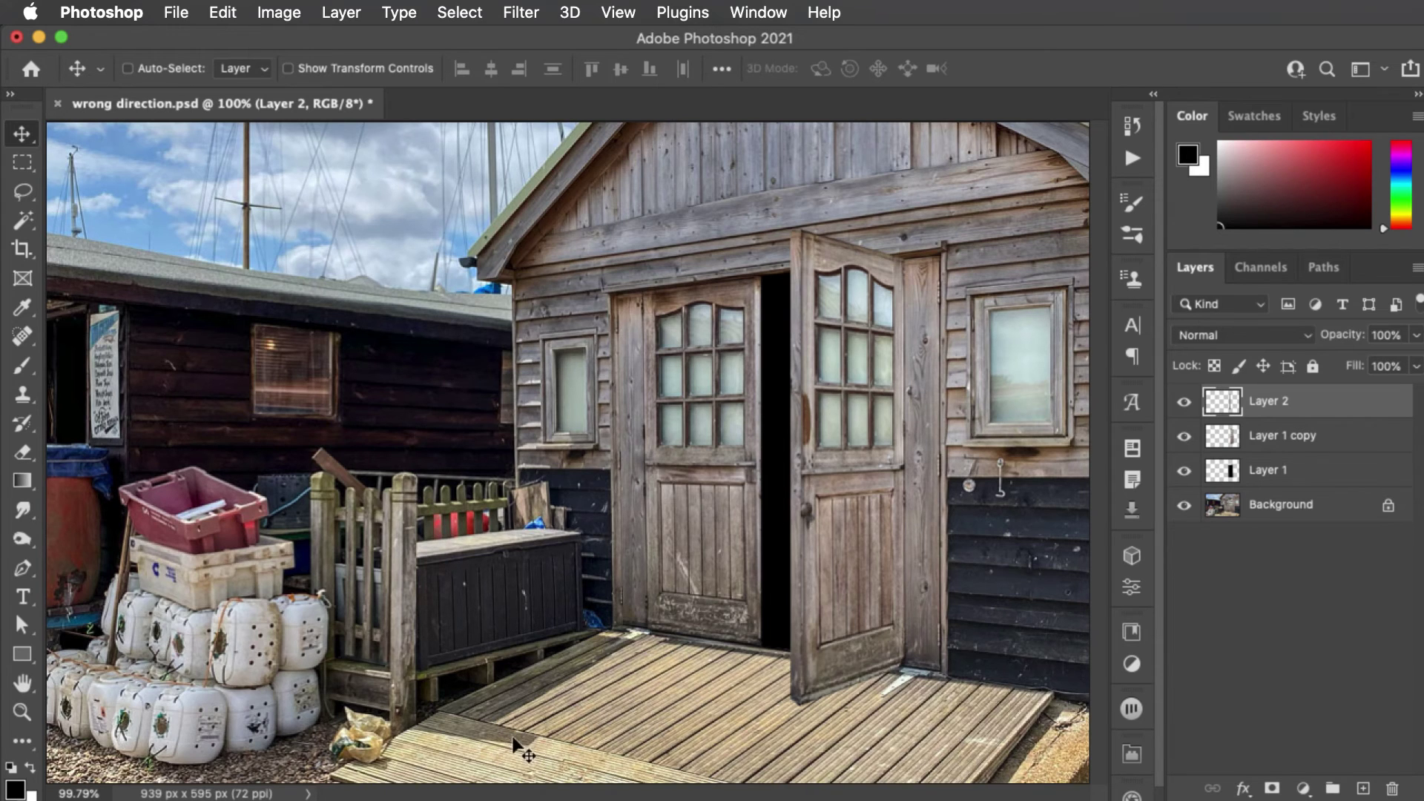
Lasso the door's shadow on the deck, fill it black on new Layer 3, and set 39% opacity.
{"action": "key", "text": "alt+comma"}
{"action": "key", "text": "l"}
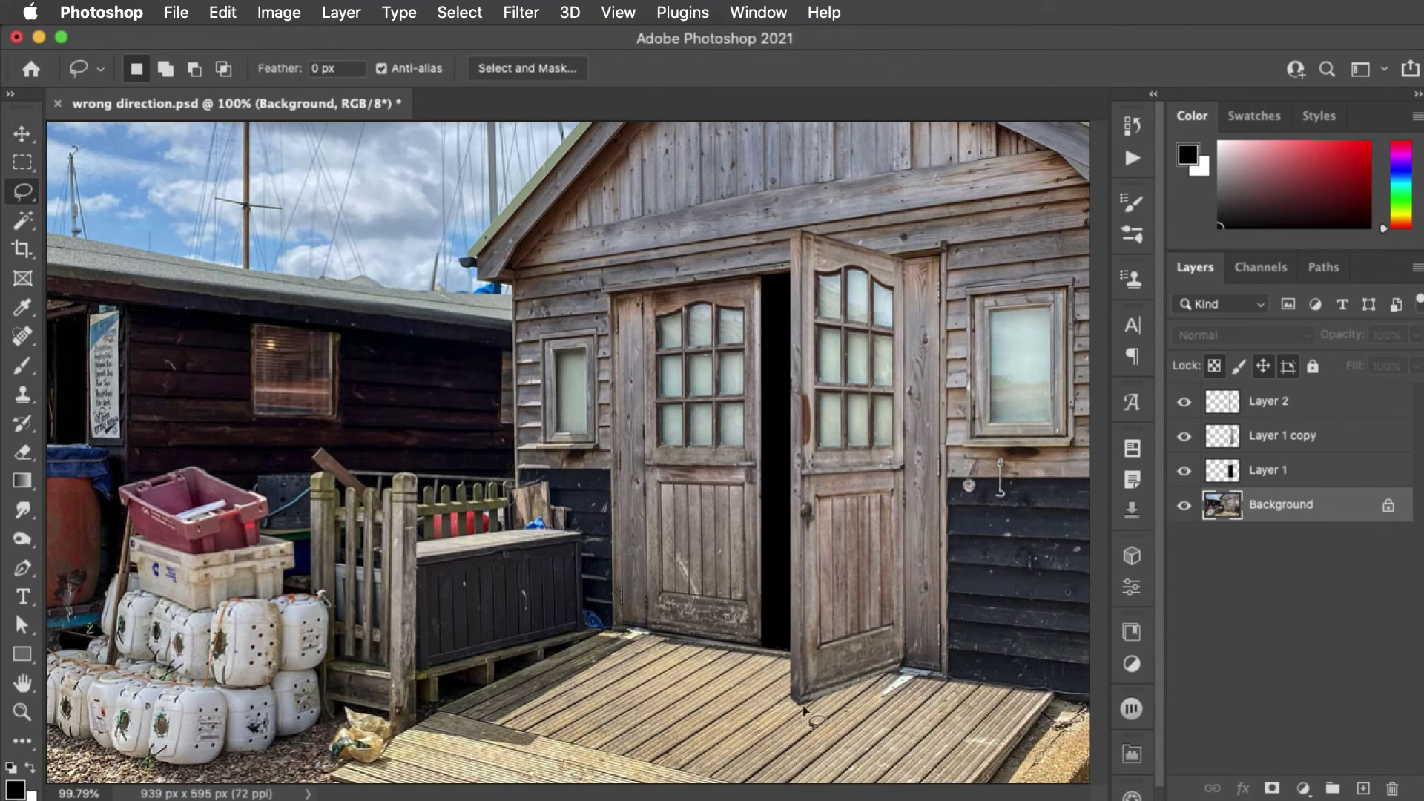
{"action": "mouse_move", "coordinate": [801, 707]}
{"action": "left_mouse_down"}
{"action": "mouse_move", "coordinate": [1007, 741]}
{"action": "mouse_move", "coordinate": [1043, 690]}
{"action": "mouse_move", "coordinate": [861, 665]}
{"action": "mouse_move", "coordinate": [890, 674]}
{"action": "left_mouse_up"}
{"action": "key", "text": "super+shift+n"}
{"action": "key", "text": "Return"}
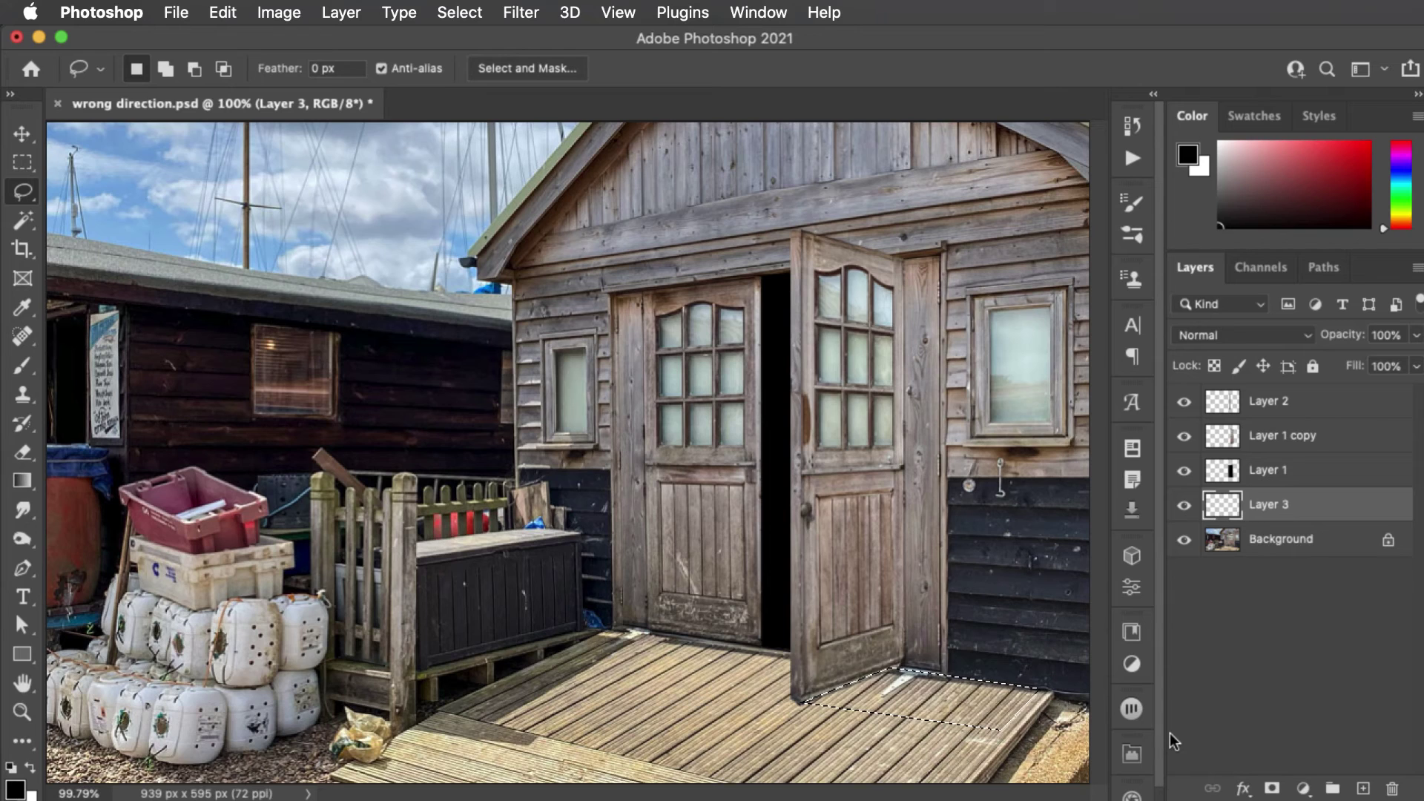
{"action": "key", "text": "alt+BackSpace"}
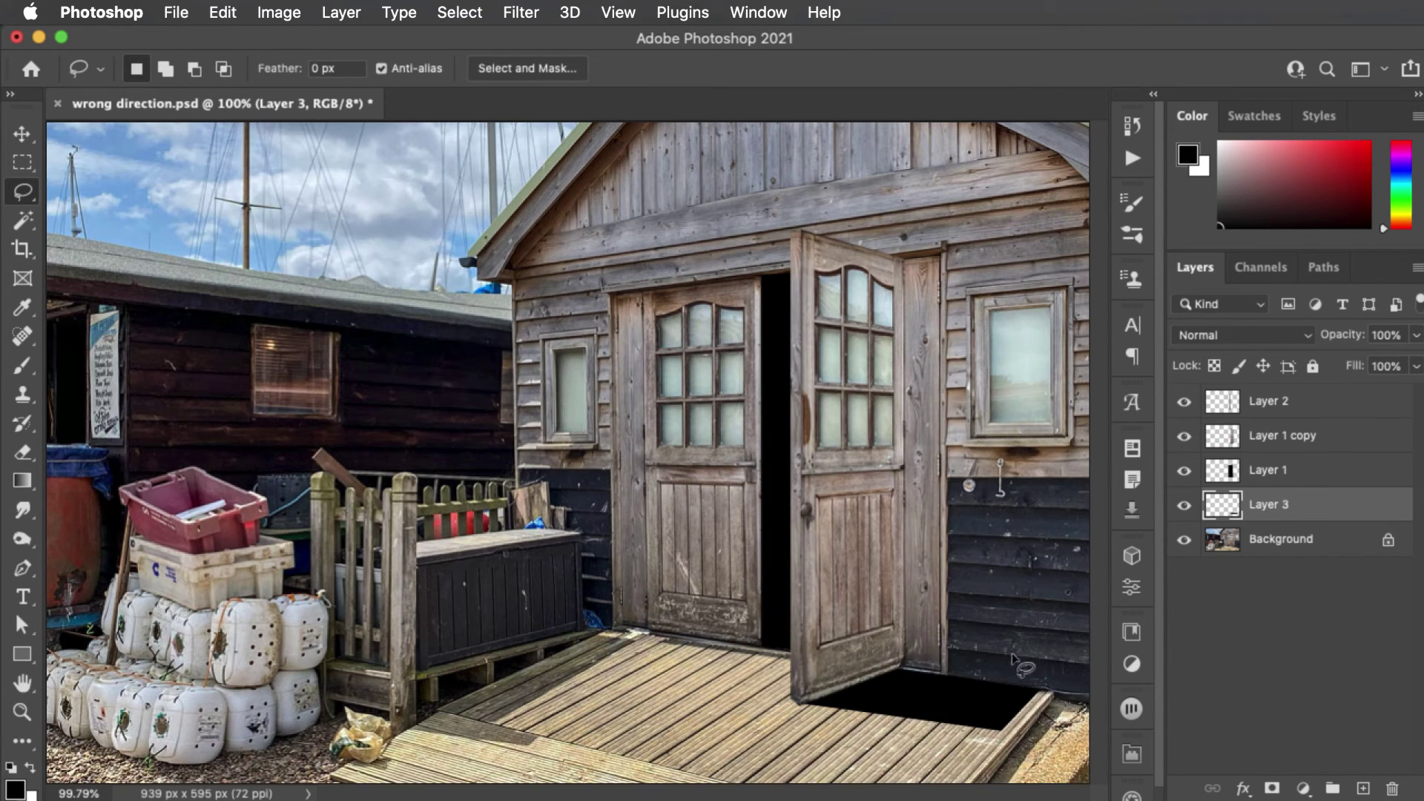
{"action": "key", "text": "v"}
{"action": "mouse_move", "coordinate": [1360, 336]}
{"action": "left_mouse_down"}
{"action": "mouse_move", "coordinate": [1292, 338]}
{"action": "mouse_move", "coordinate": [1329, 354]}
{"action": "left_mouse_up"}
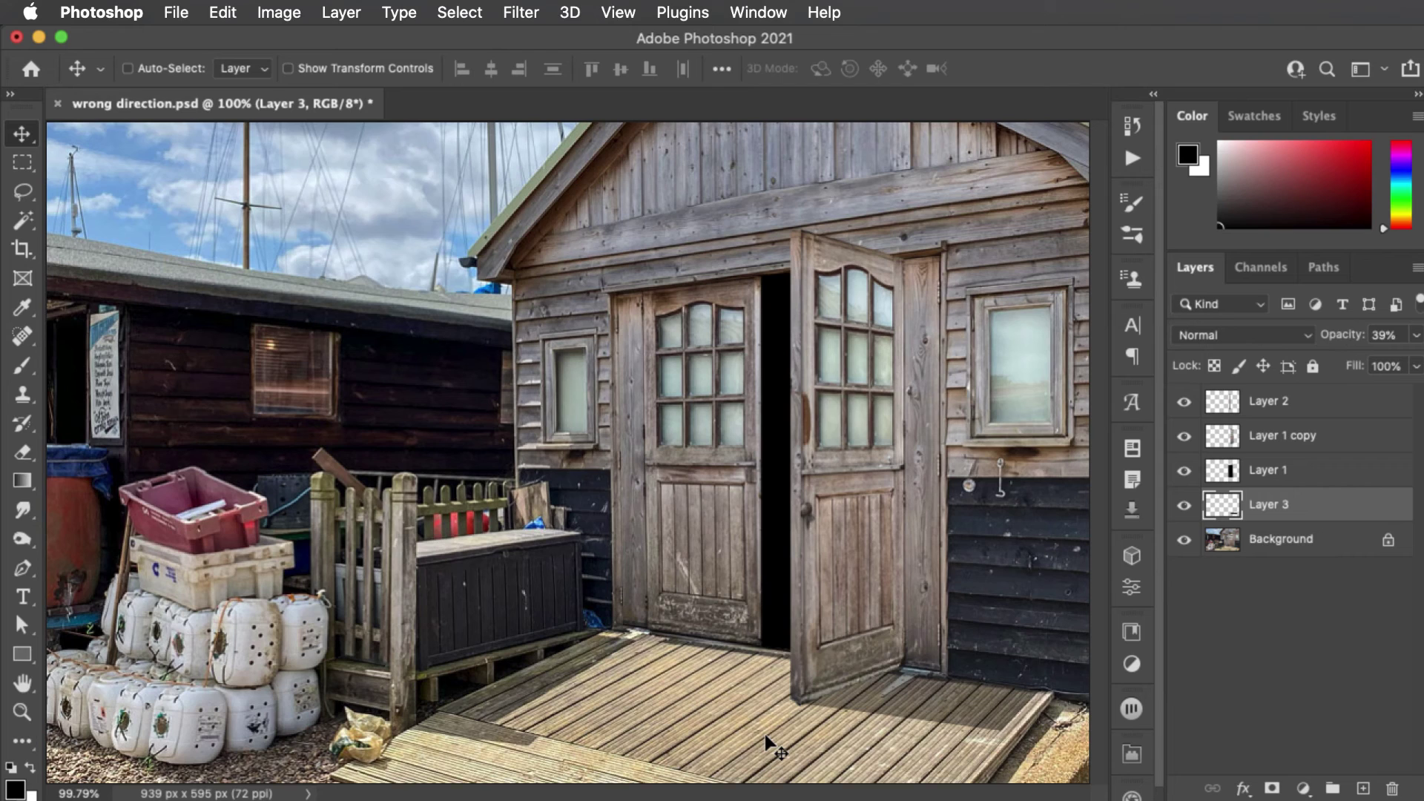
Compare the original closed-door photo, then show the open-door composite layers again.
{"action": "left_click", "coordinate": [1182, 542], "text": "alt"}
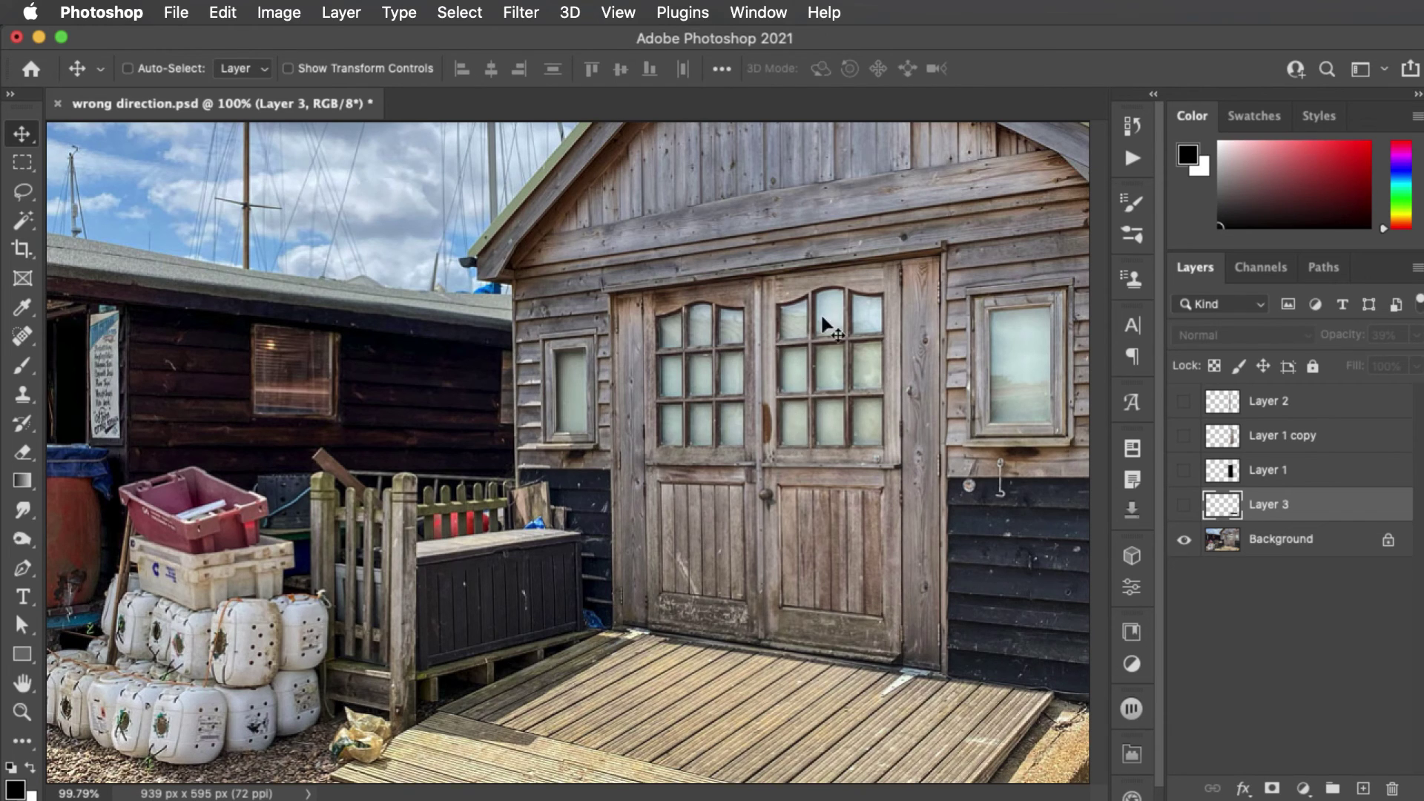
{"action": "left_click", "coordinate": [1184, 540], "text": "alt"}
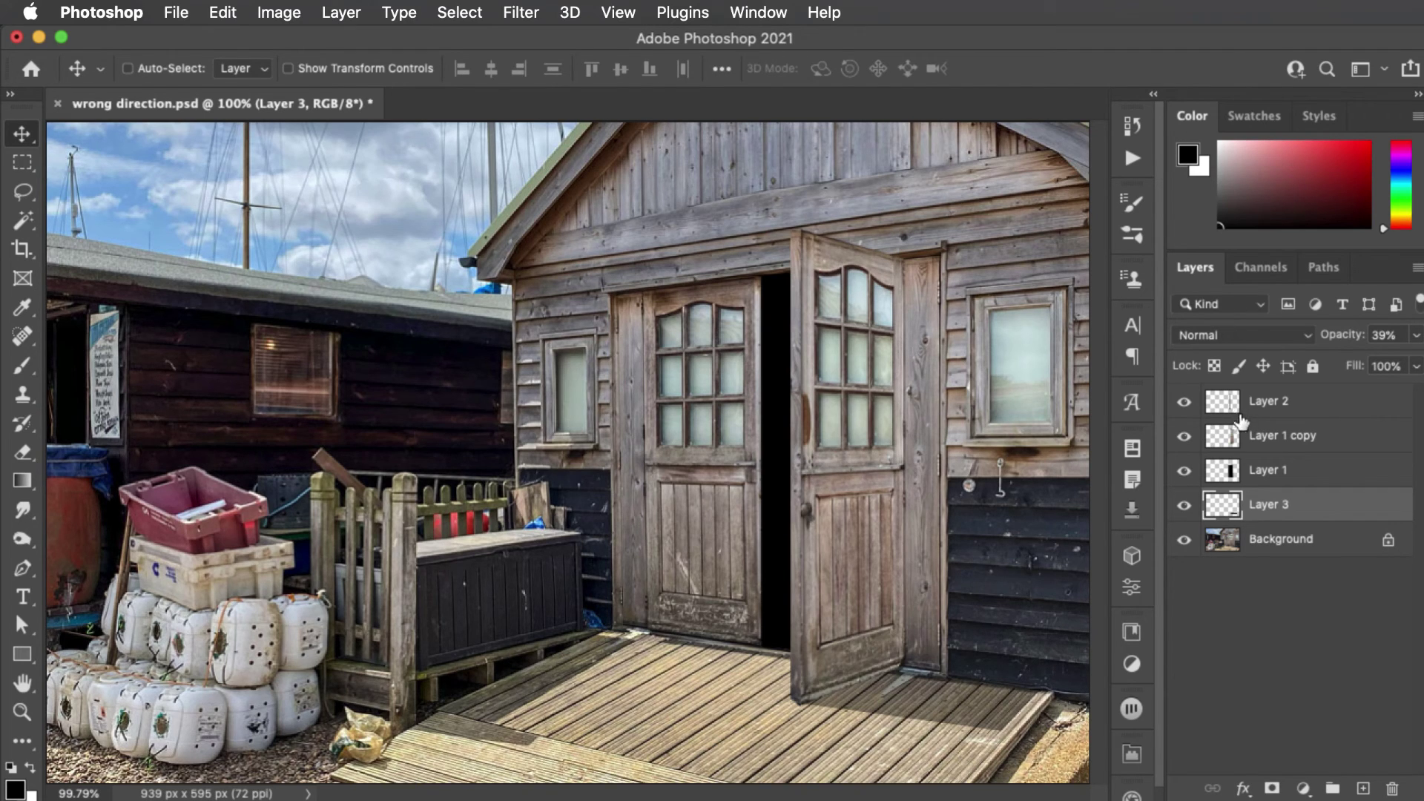
Lasso the open door's window panes and copy them onto a new layer.
{"action": "left_click", "coordinate": [1214, 442]}
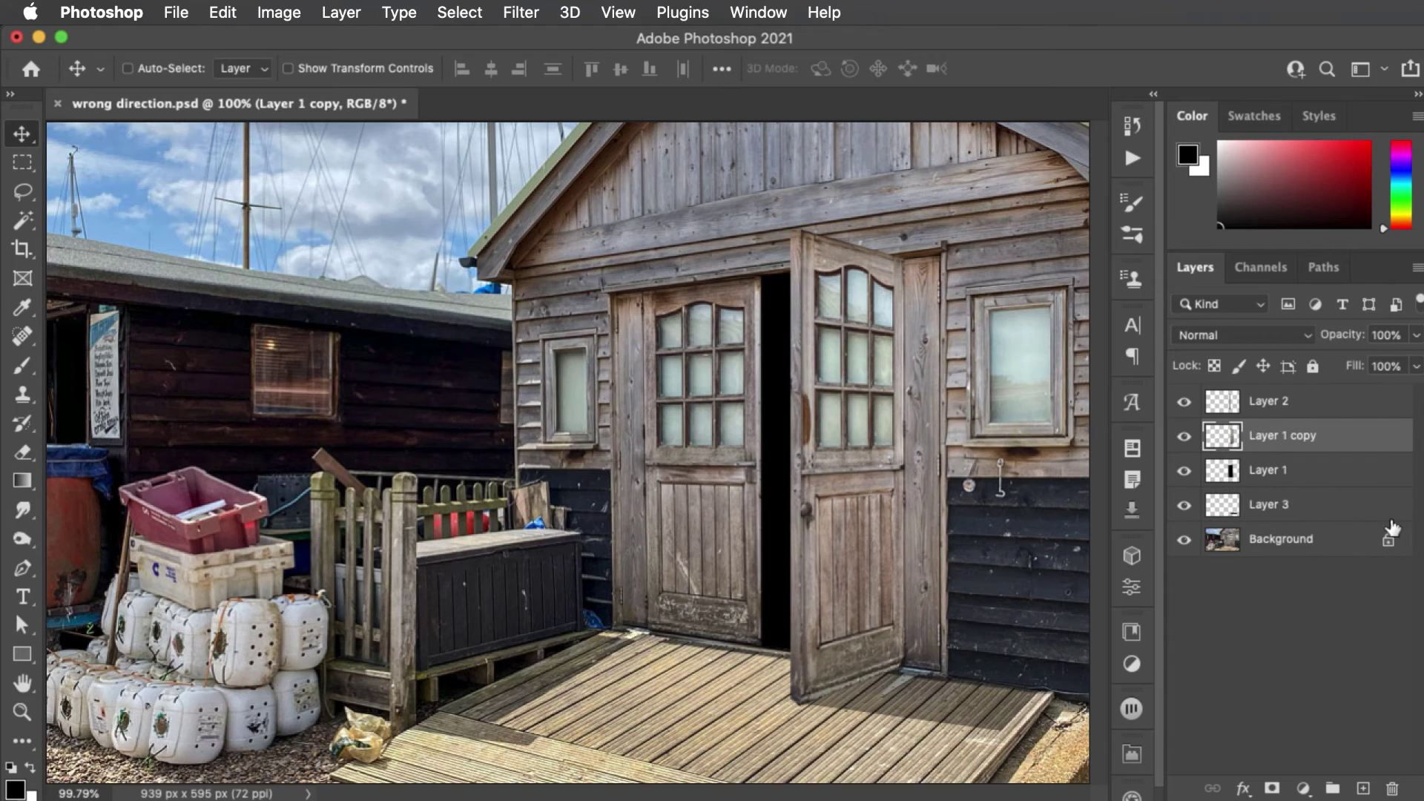
{"action": "key", "text": "l"}
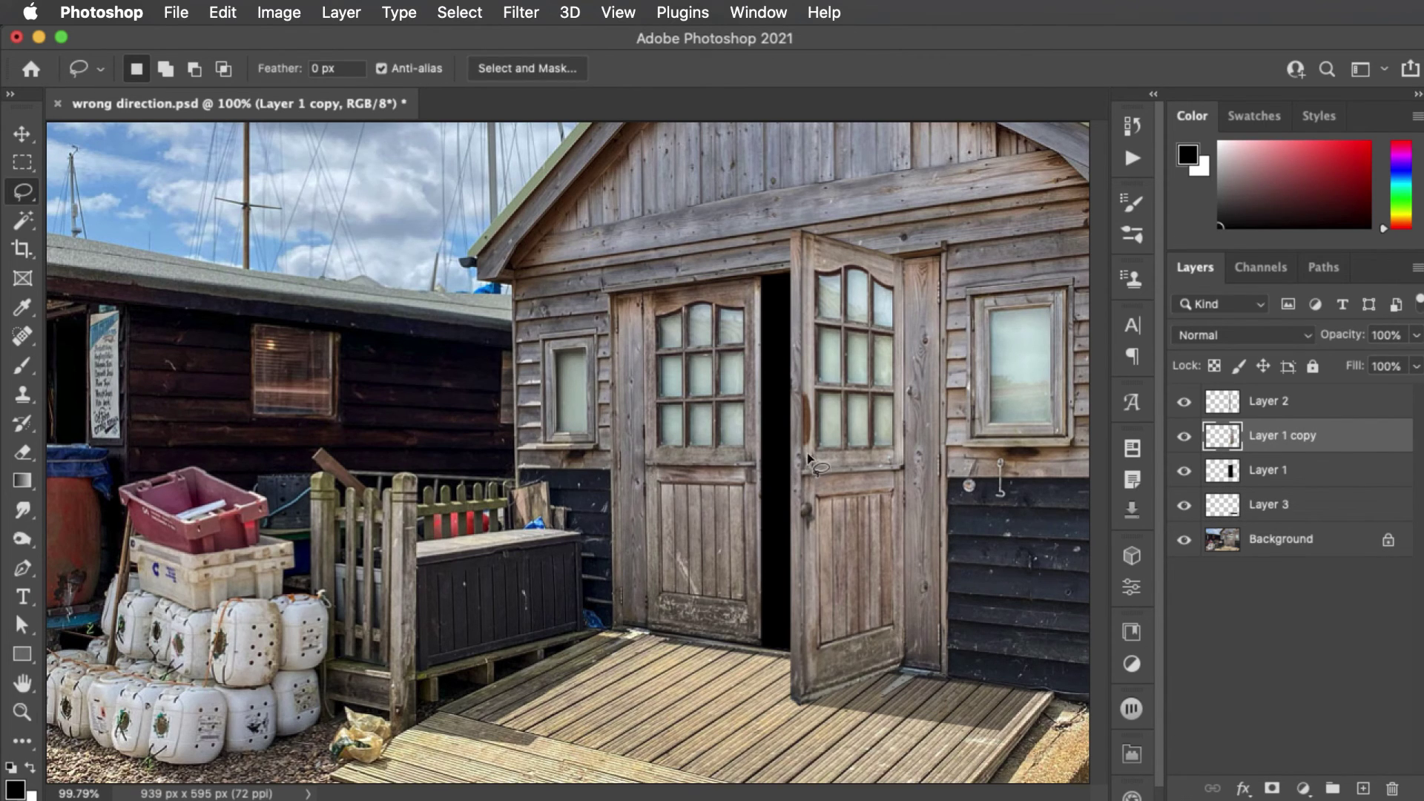
{"action": "mouse_move", "coordinate": [807, 452]}
{"action": "left_mouse_down"}
{"action": "mouse_move", "coordinate": [903, 448]}
{"action": "mouse_move", "coordinate": [942, 339]}
{"action": "mouse_move", "coordinate": [895, 278]}
{"action": "left_mouse_up"}
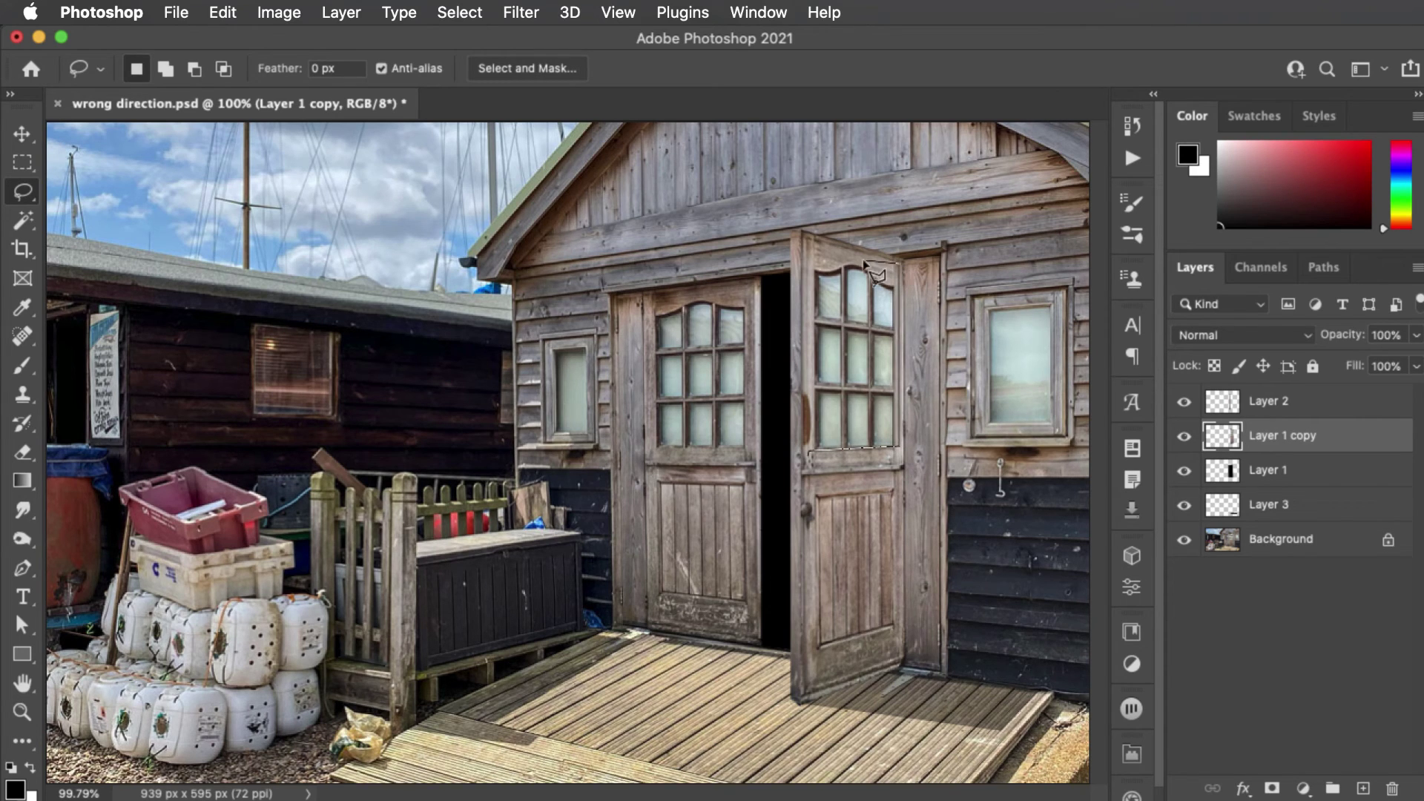
{"action": "double_click", "coordinate": [811, 251]}
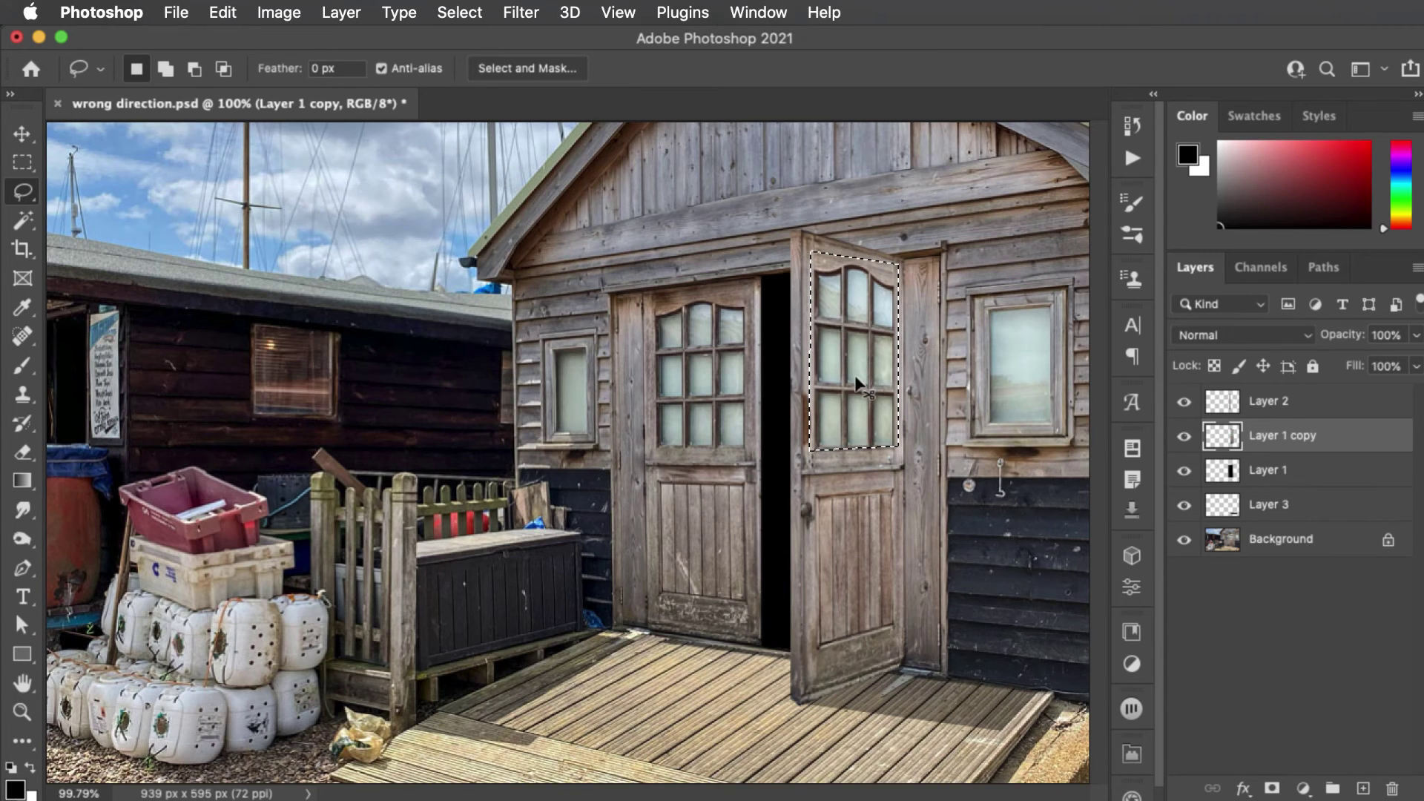
{"action": "key", "text": "super+j"}
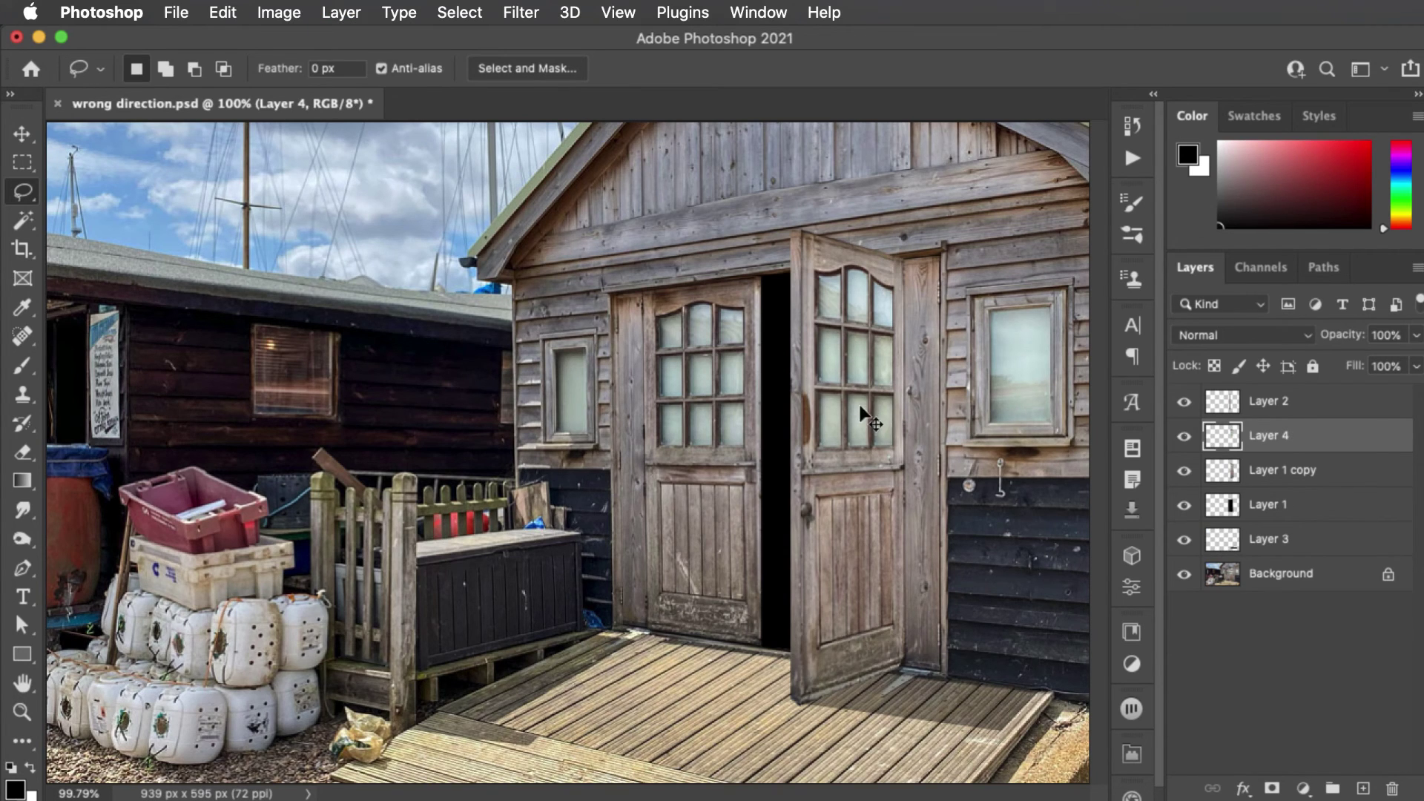
Flip the window copy horizontally, distort its corners to match the door, and nudge it right.
{"action": "key", "text": "super+t"}
{"action": "left_click_drag", "start_coordinate": [799, 353], "coordinate": [900, 364]}
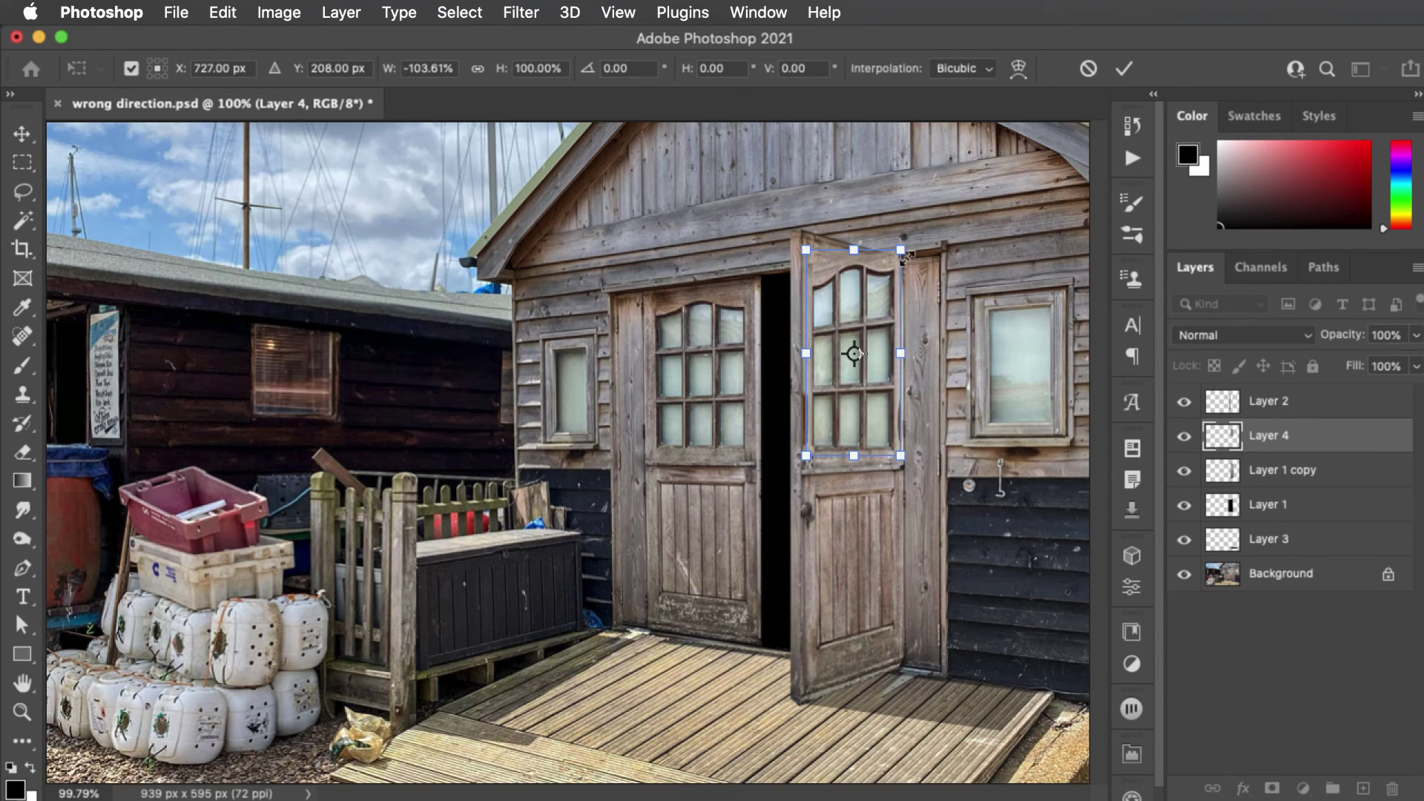
{"action": "left_click_drag", "start_coordinate": [903, 254], "coordinate": [900, 273]}
{"action": "left_click_drag", "start_coordinate": [802, 256], "coordinate": [802, 238]}
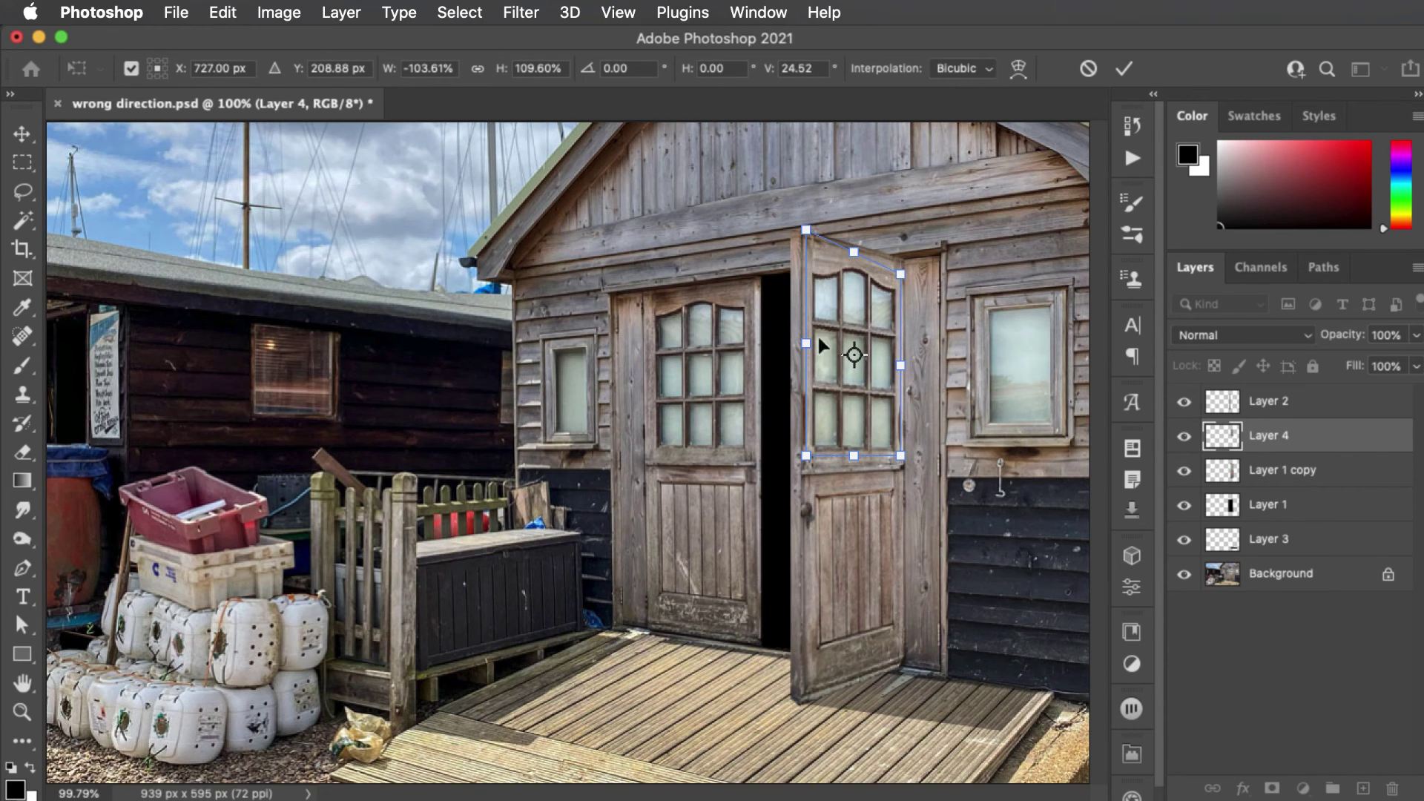
{"action": "left_click_drag", "start_coordinate": [803, 460], "coordinate": [803, 472]}
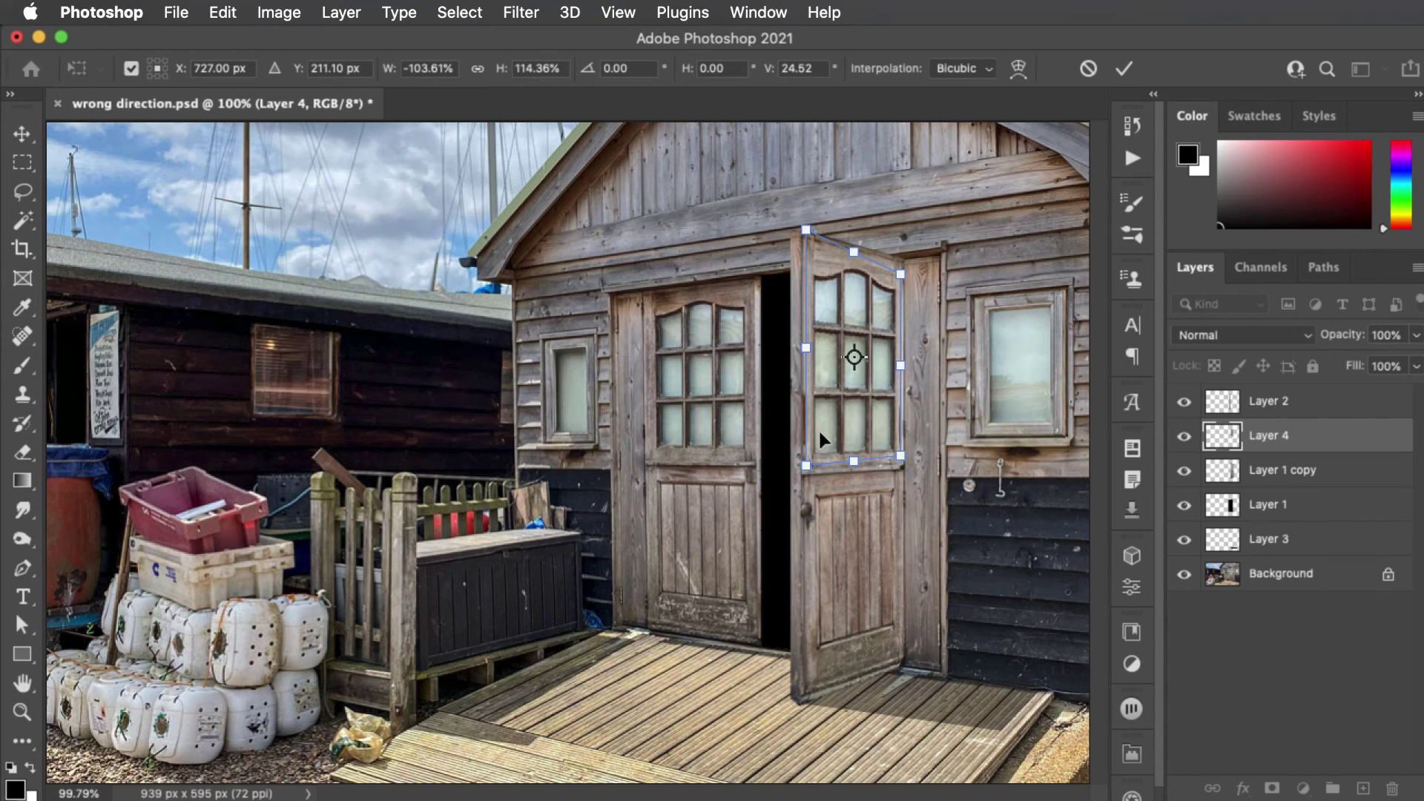
{"action": "key", "text": "Return"}
{"action": "key", "text": "v"}
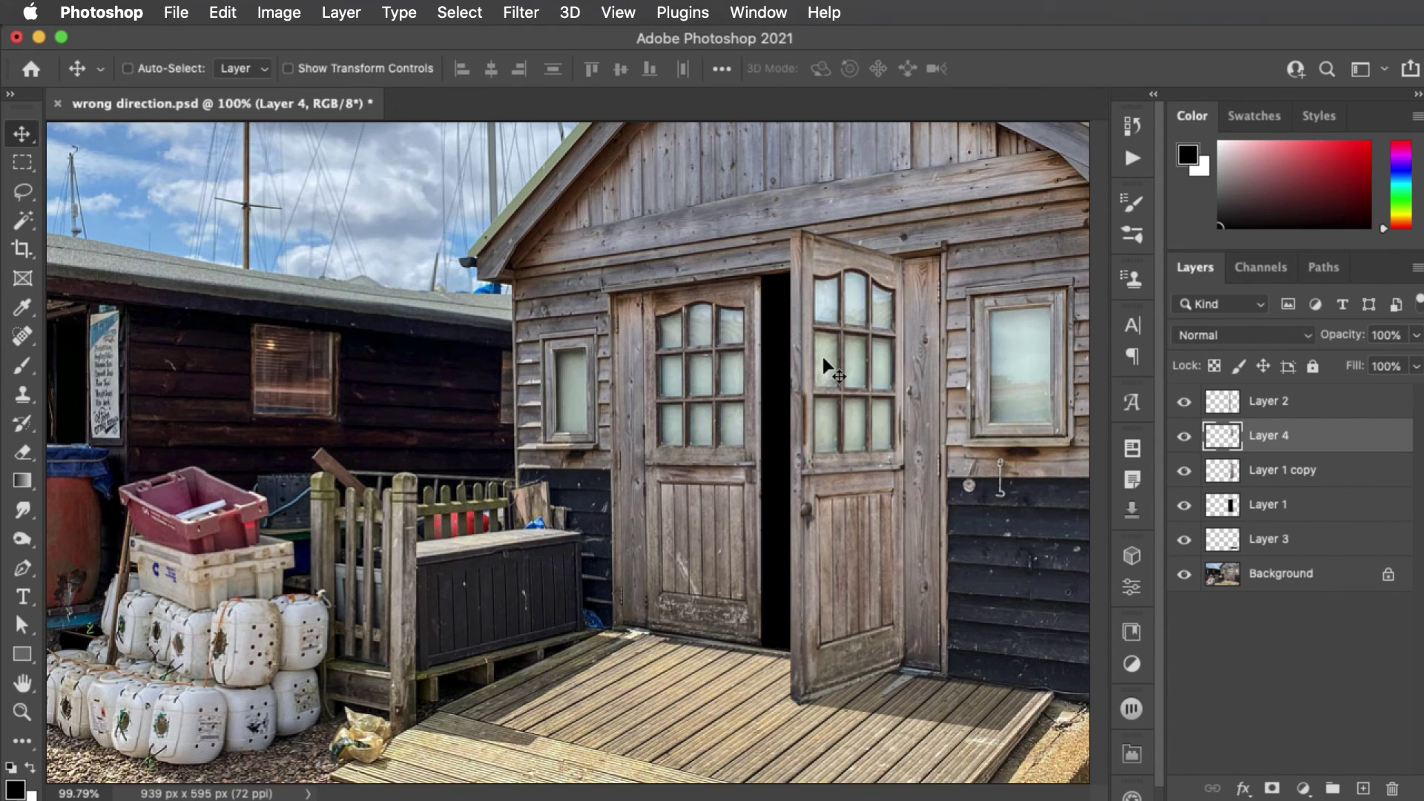
{"action": "key", "text": "Right"}
{"action": "key", "text": "Right"}
{"action": "key", "text": "Right"}
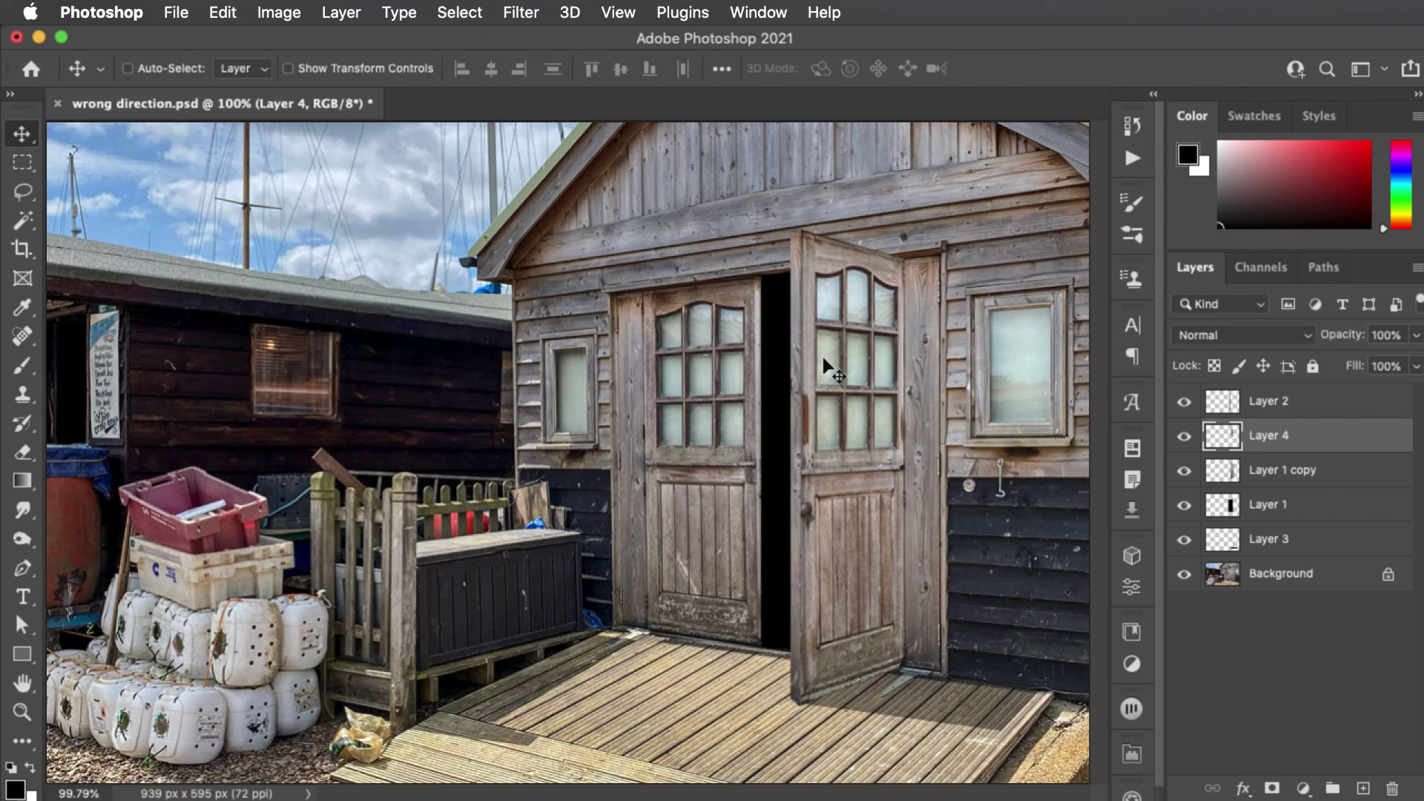
{"action": "left_click", "coordinate": [1185, 436]}
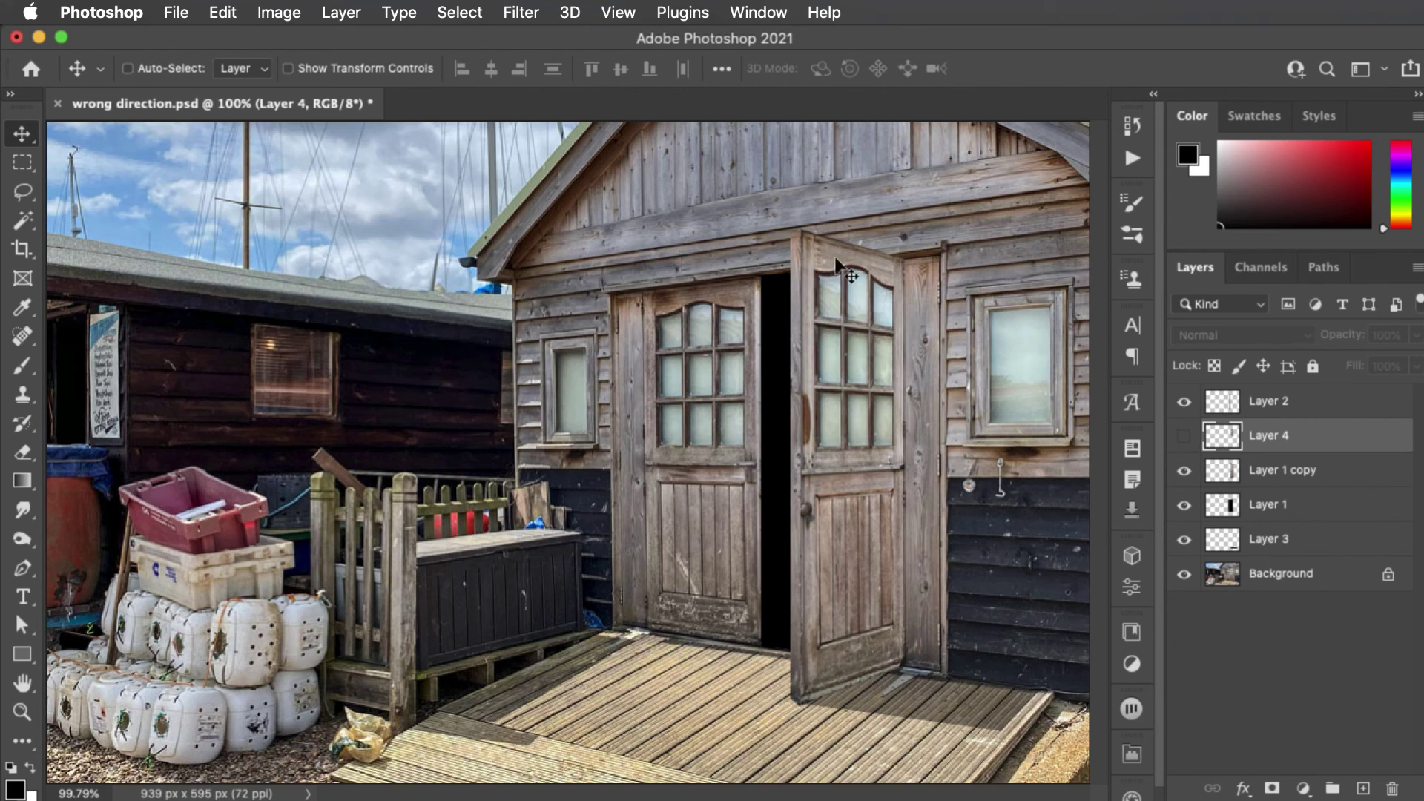
{"action": "left_click", "coordinate": [1185, 438]}
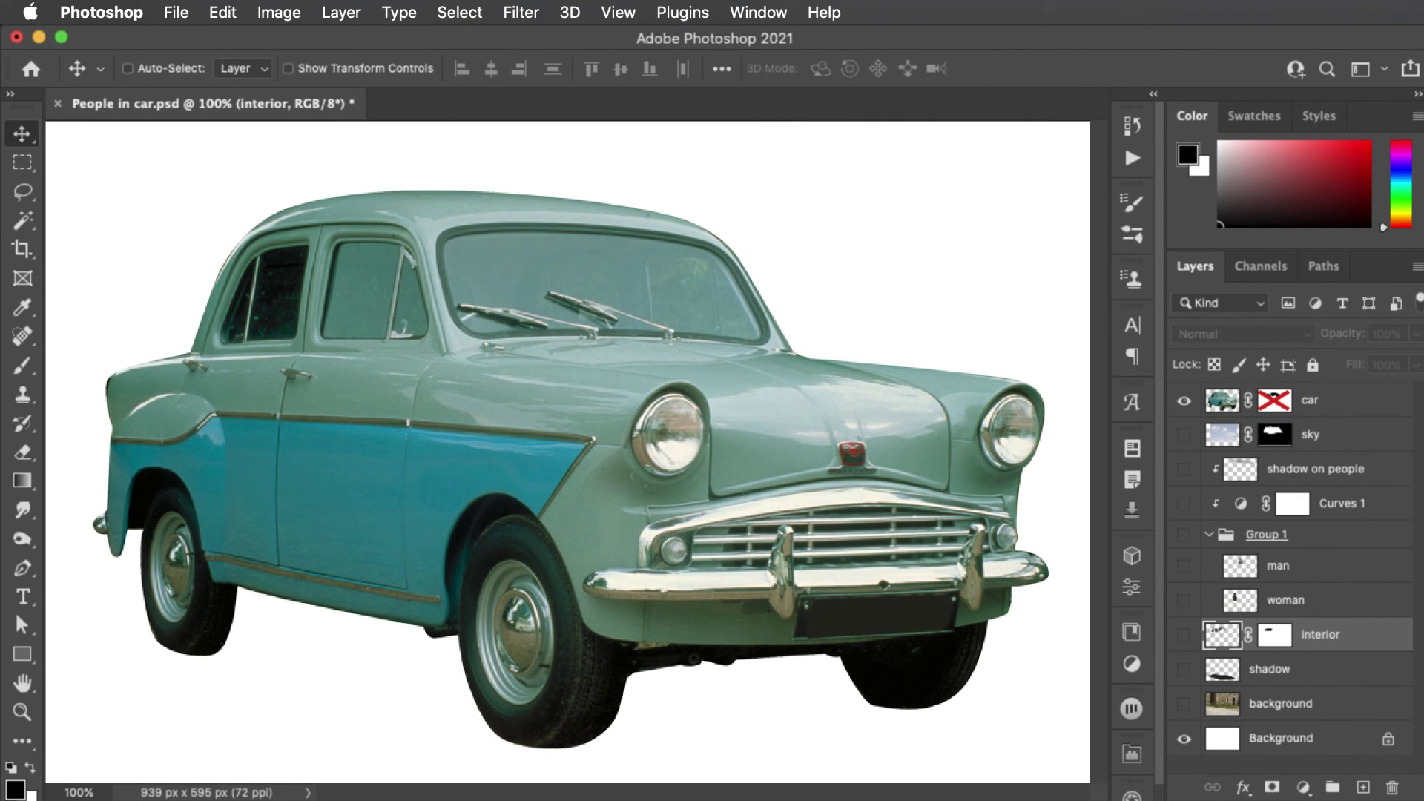
Hide the white Background, enable the car mask, and show interior, stone backdrop and shadow layers.
{"action": "left_click", "coordinate": [1184, 738]}
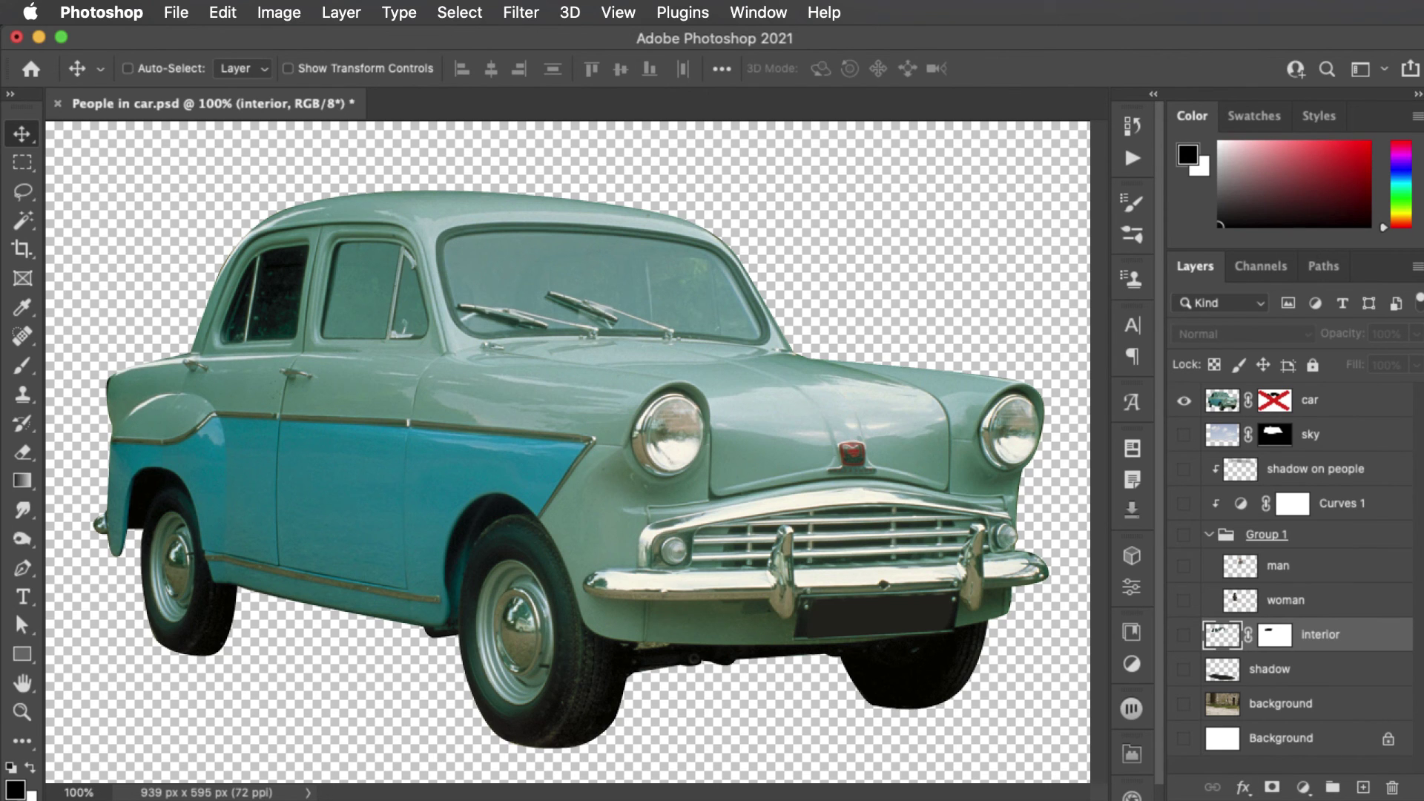
{"action": "left_click", "coordinate": [1274, 400], "text": "shift"}
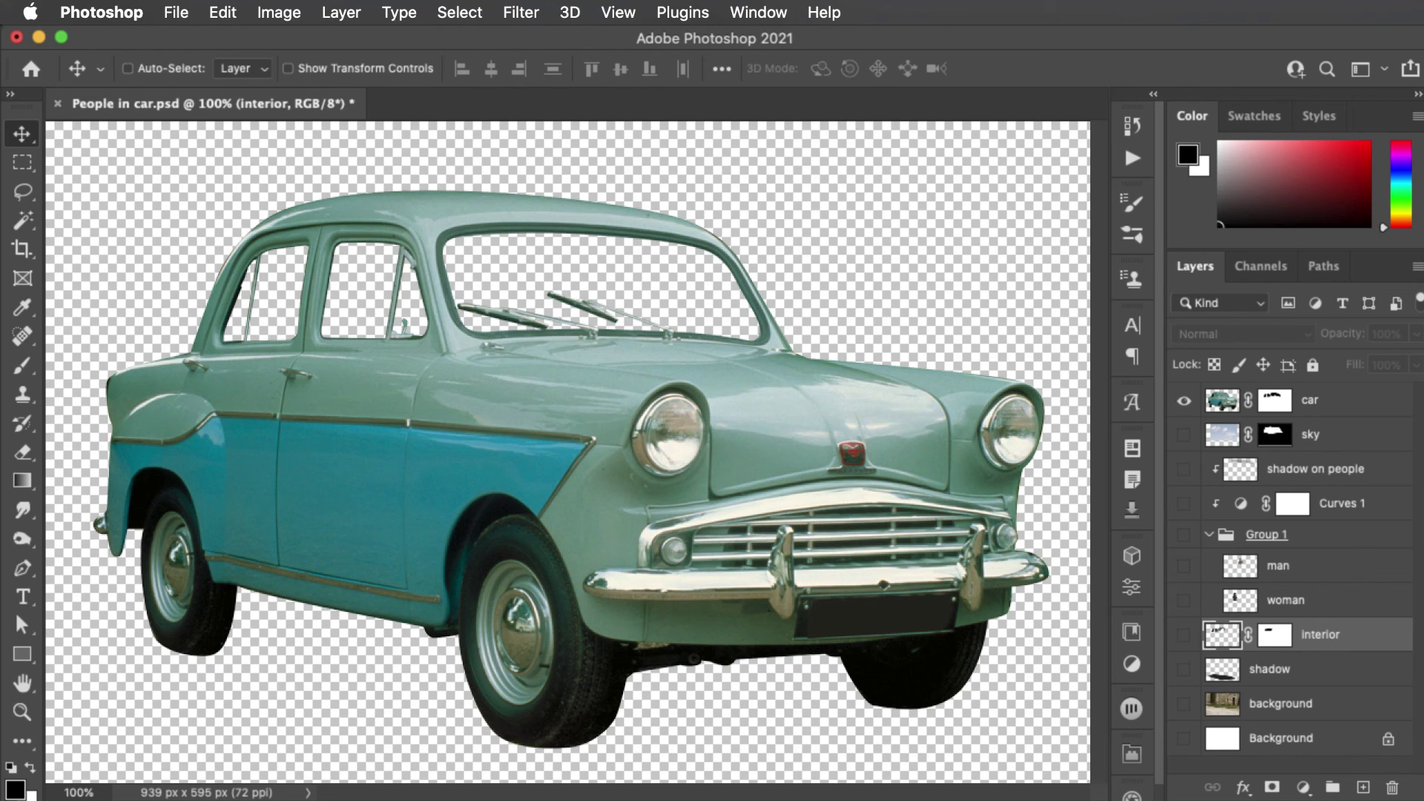
{"action": "left_click", "coordinate": [1183, 636]}
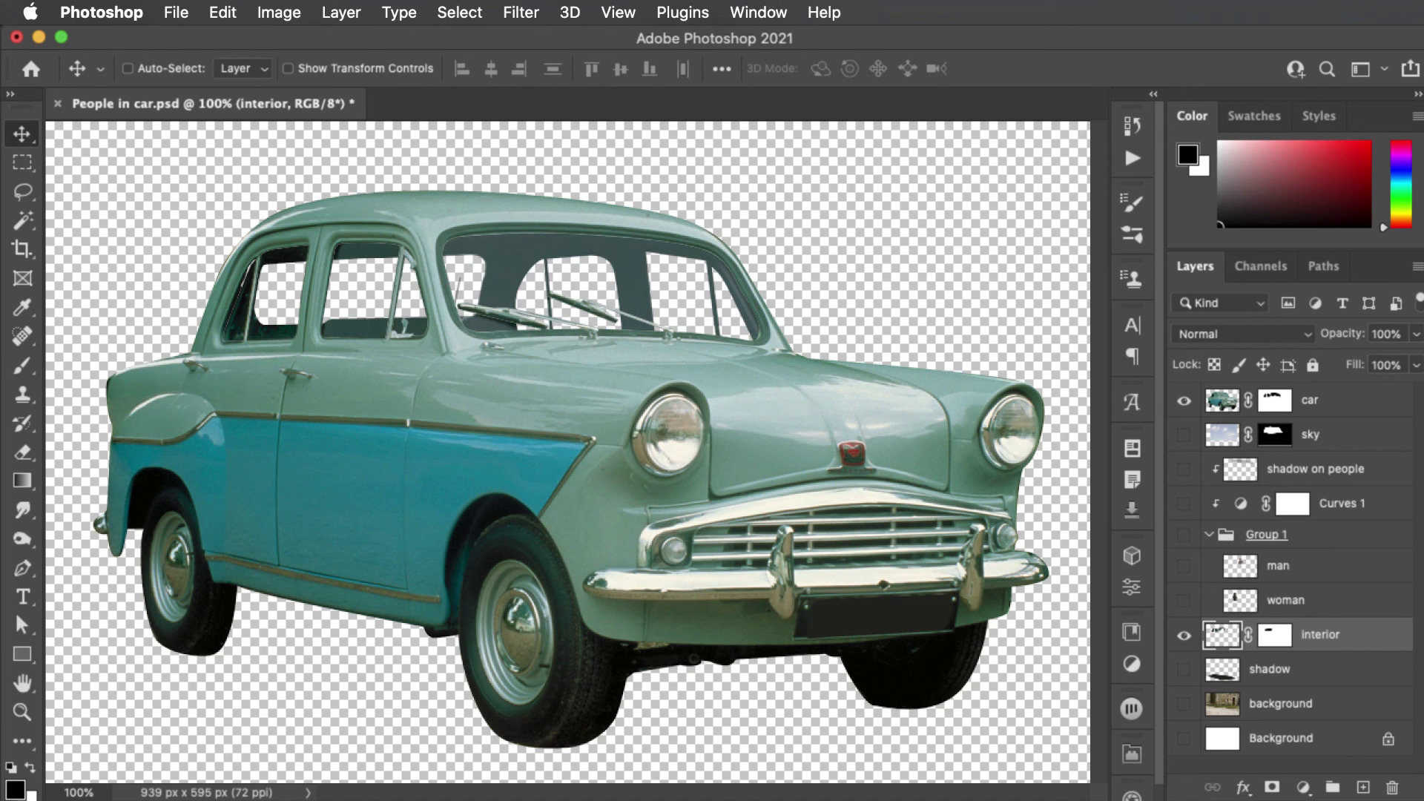
{"action": "left_click", "coordinate": [1184, 704]}
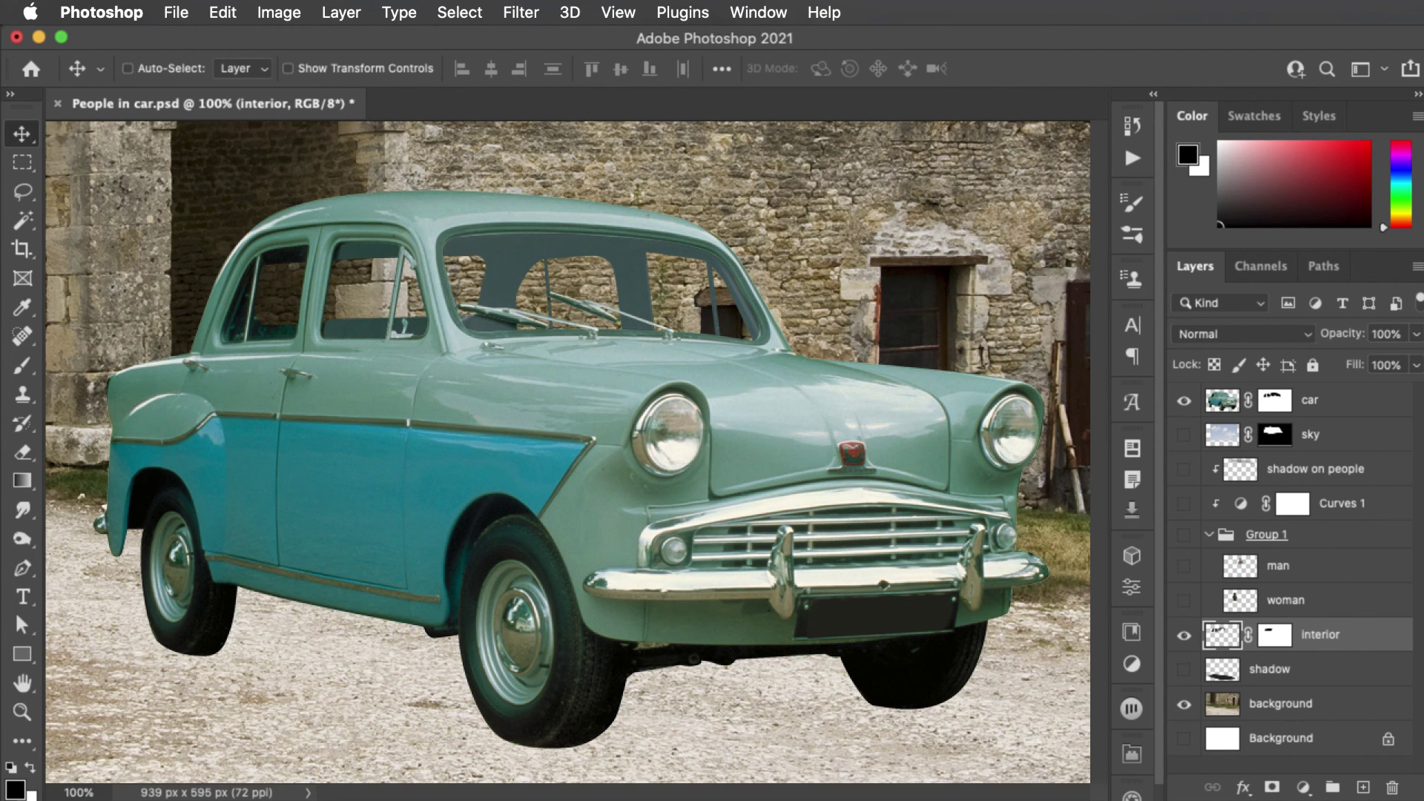
{"action": "left_click", "coordinate": [1184, 669]}
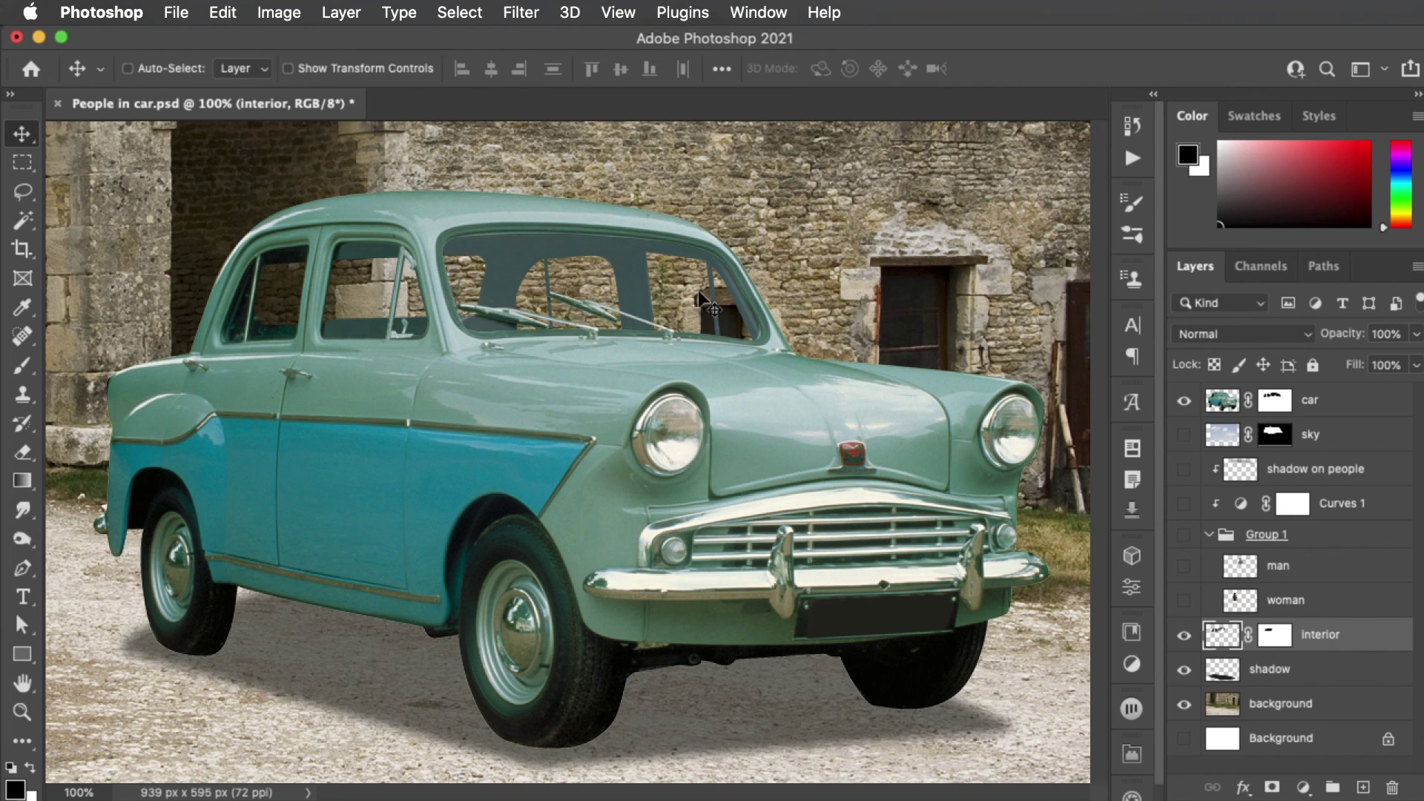
Show the sky reflection layer at 50% opacity over the car windows.
{"action": "left_click", "coordinate": [1183, 436]}
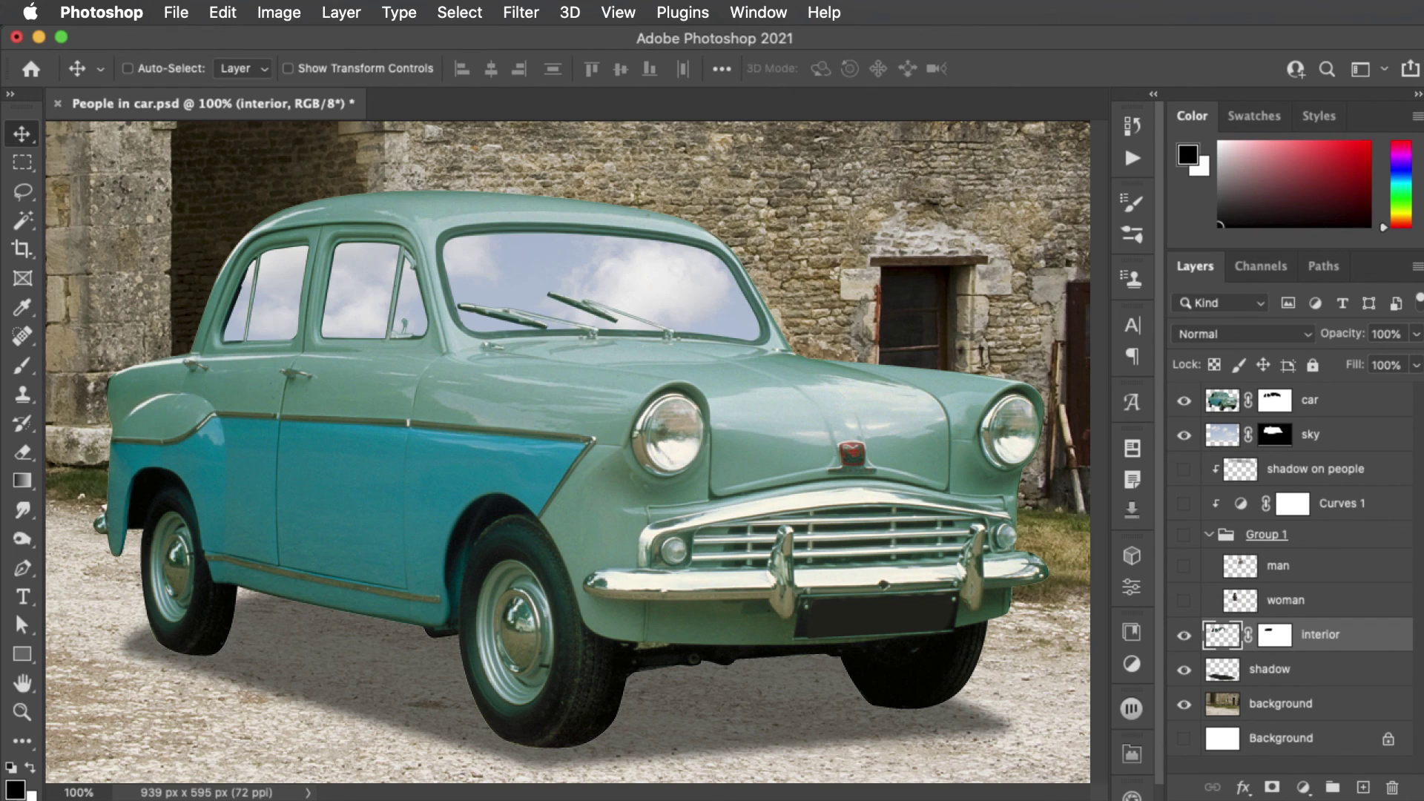
{"action": "left_click", "coordinate": [1224, 438]}
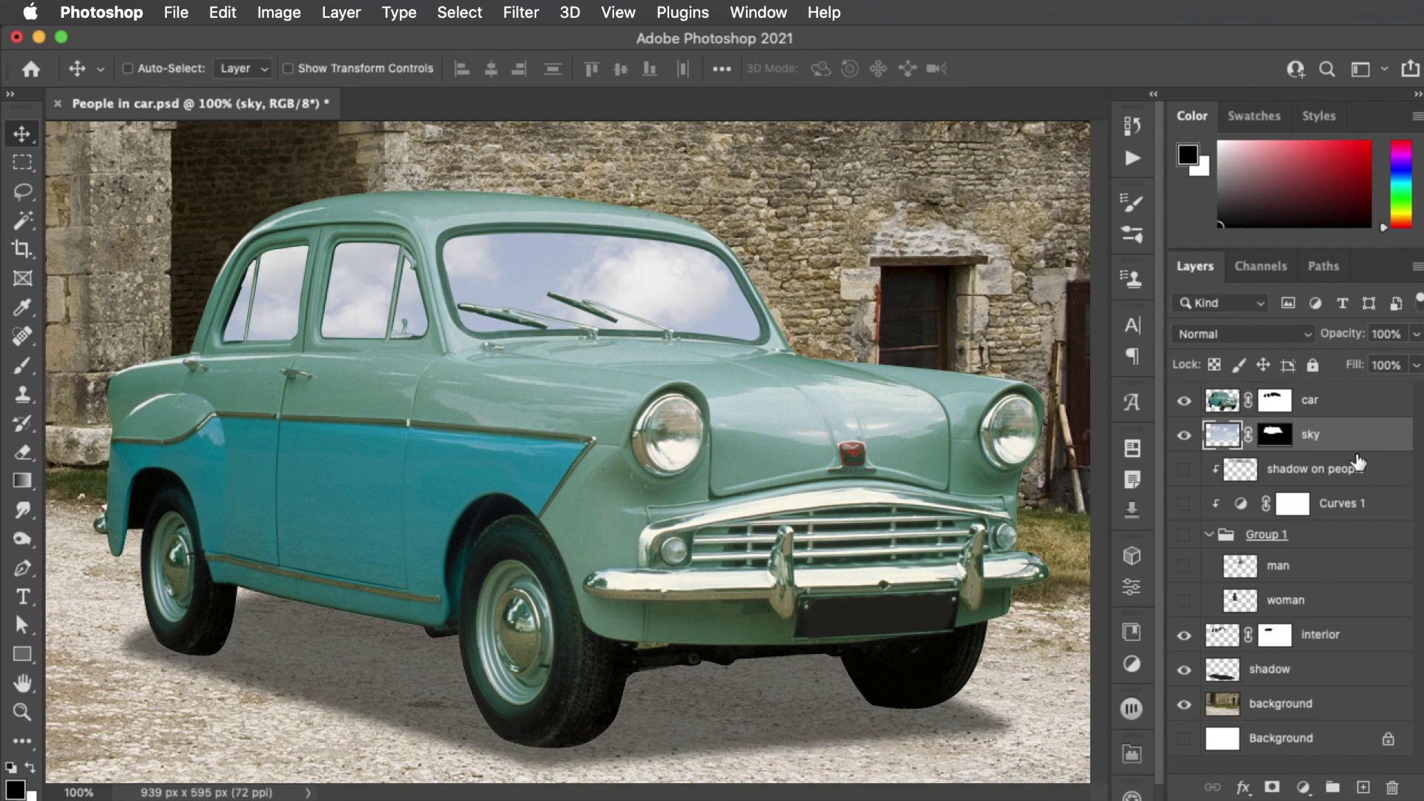
{"action": "key", "text": "5"}
{"action": "left_click", "coordinate": [1319, 534]}
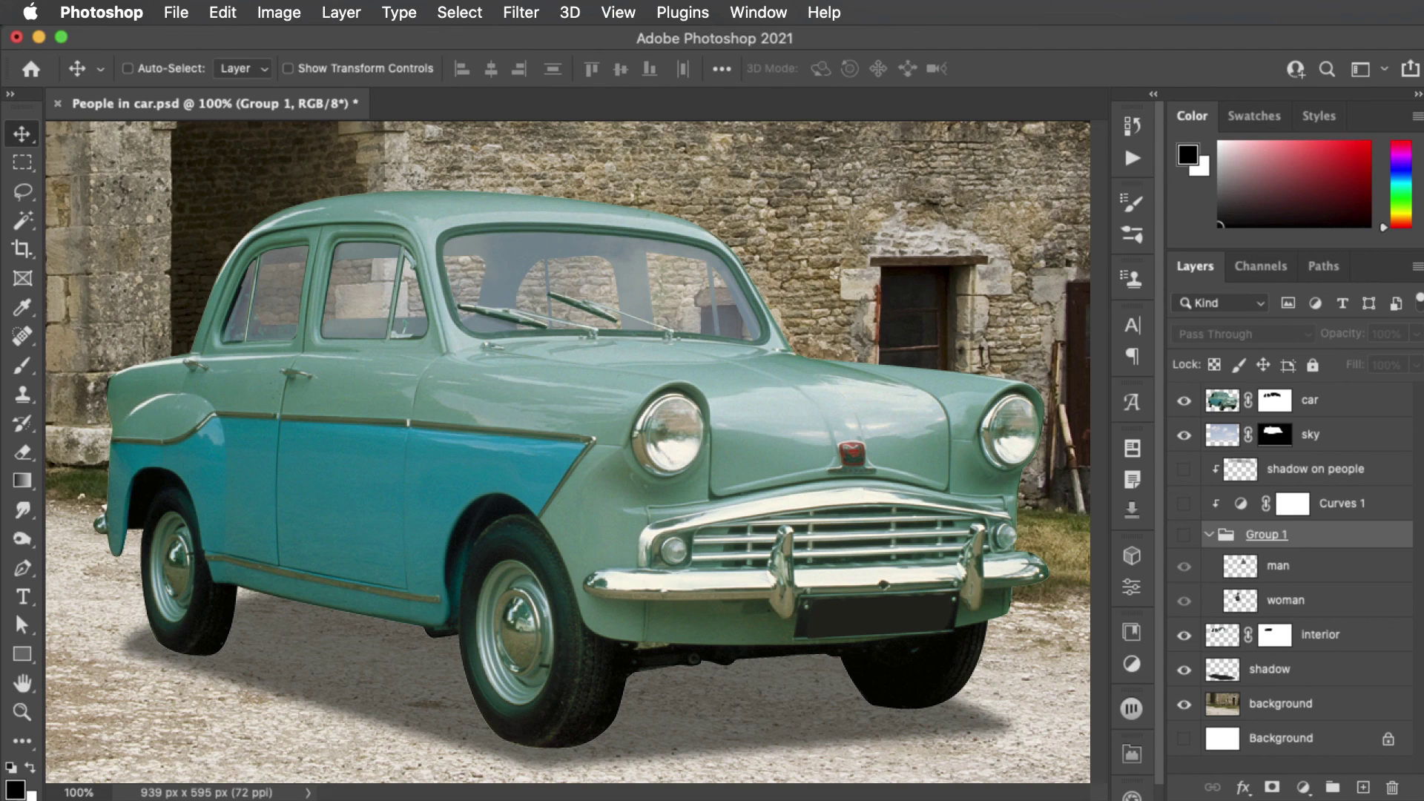
Show Group 1 and move the man and woman about 79 px left inside the car.
{"action": "left_click", "coordinate": [1184, 535]}
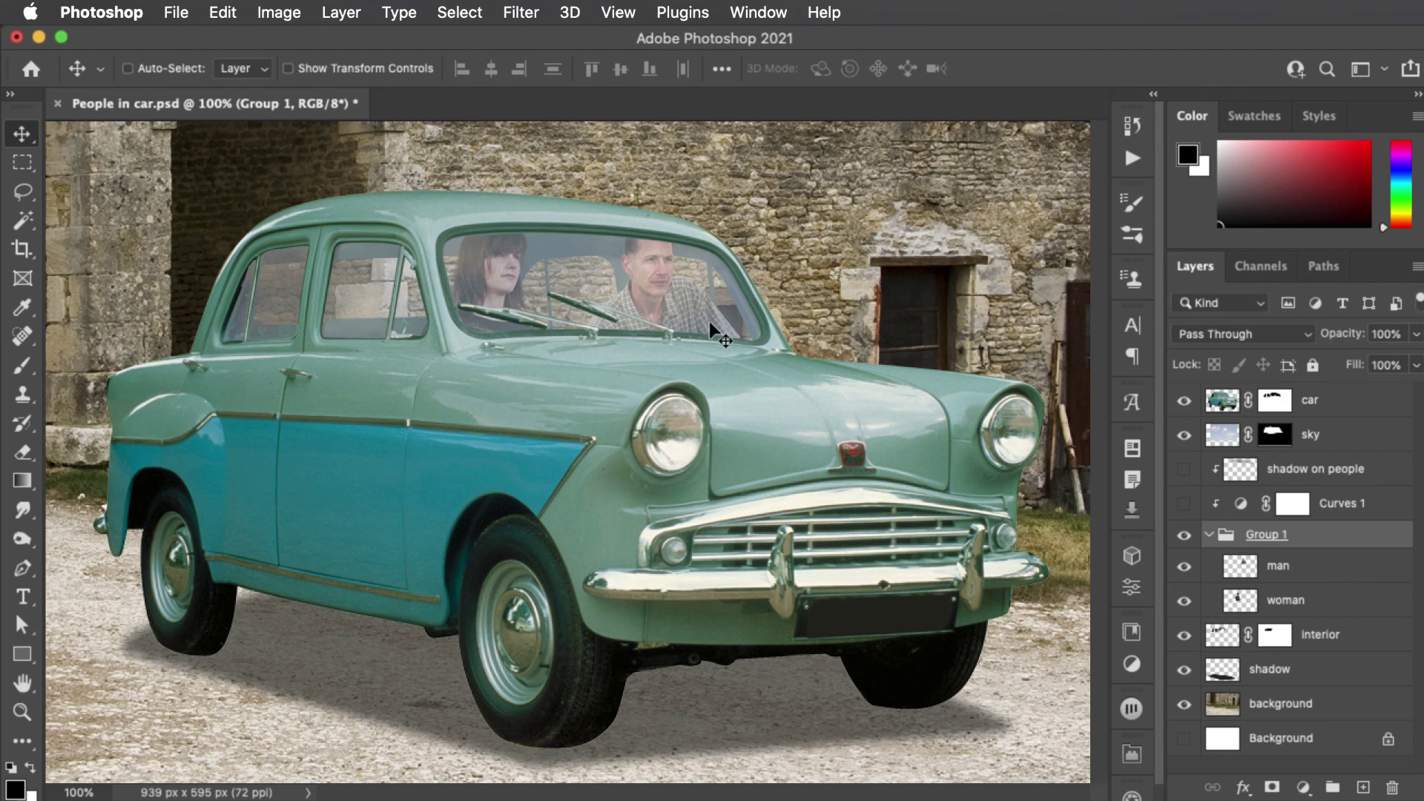
{"action": "left_click_drag", "start_coordinate": [710, 324], "coordinate": [641, 318]}
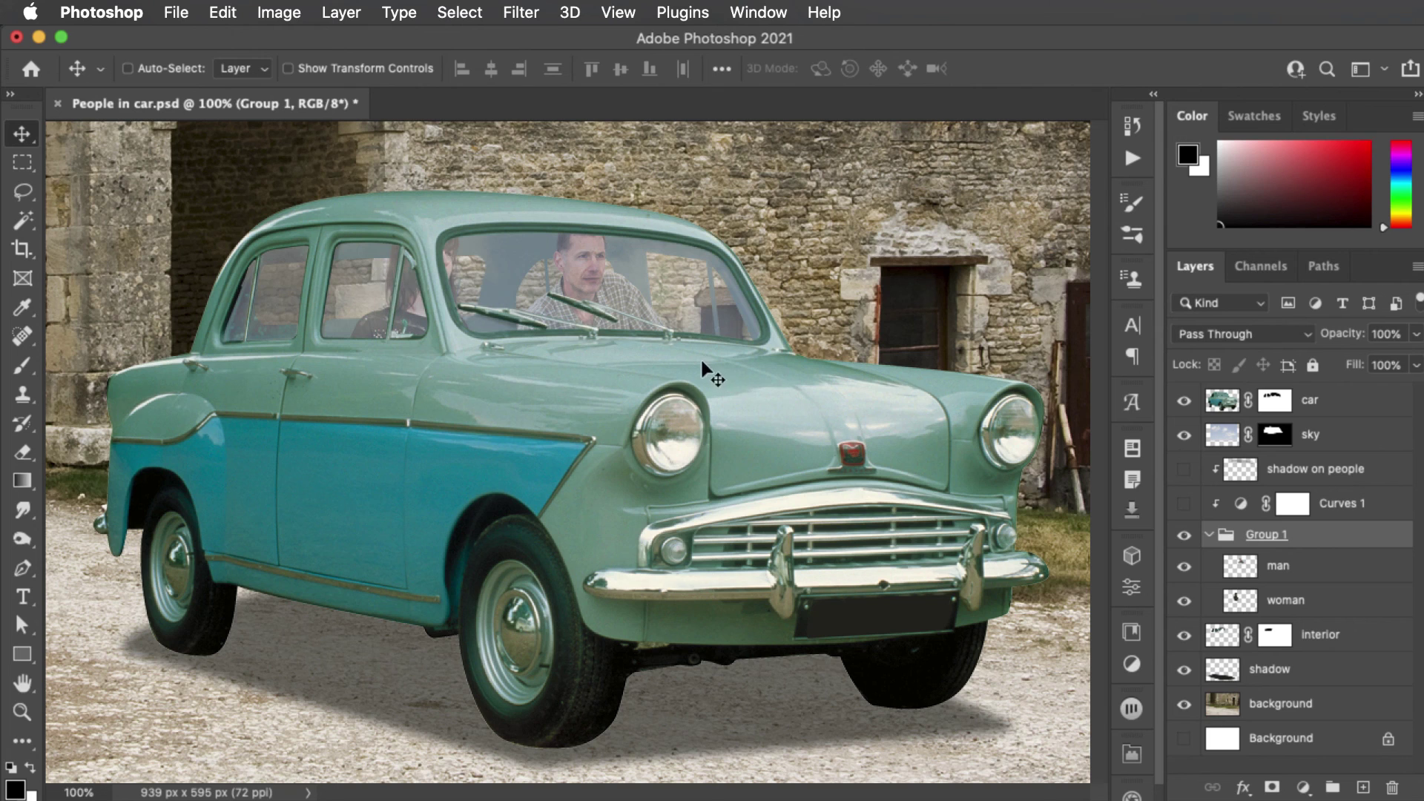
{"action": "left_click_drag", "start_coordinate": [702, 363], "coordinate": [684, 365]}
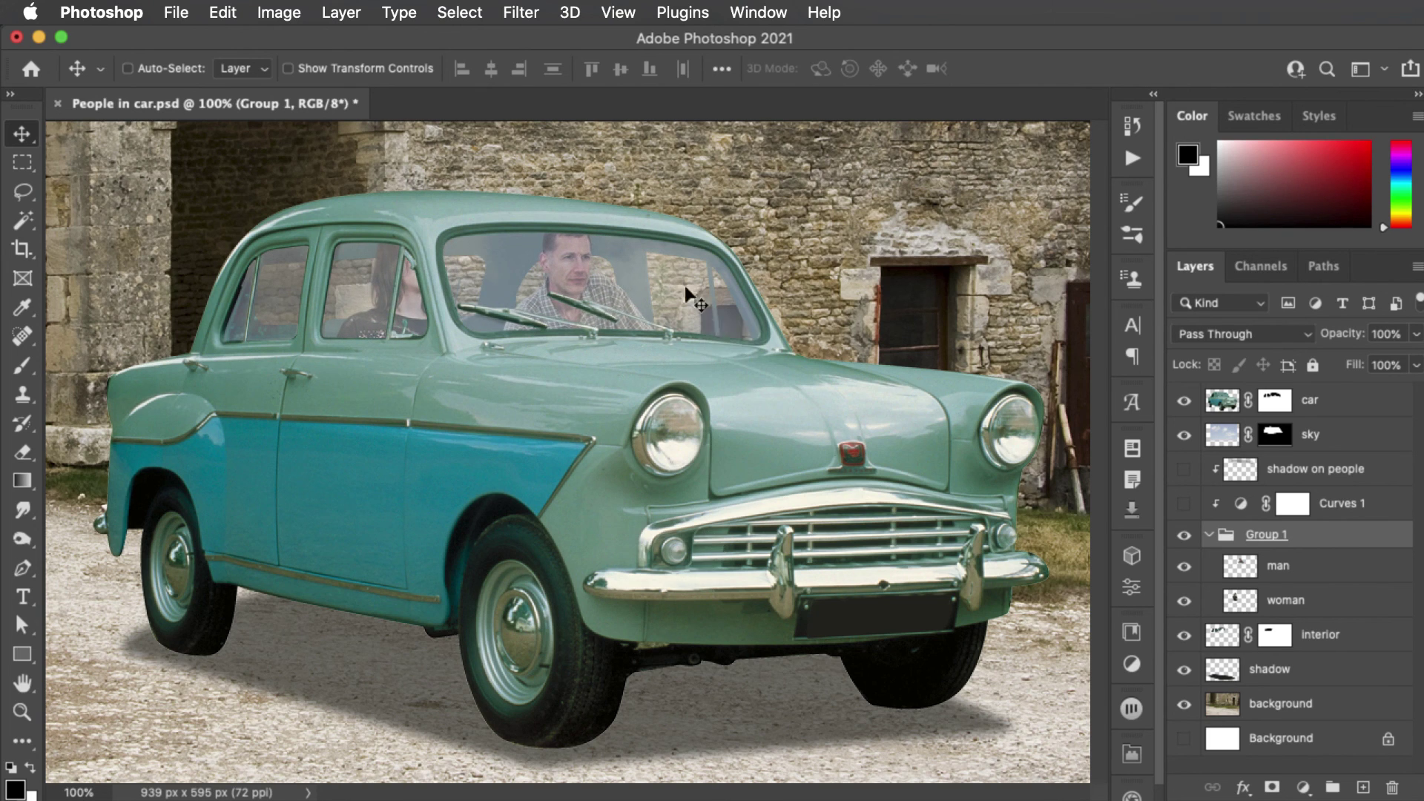
Turn on the Curves 1 and 'shadow on people' layers to darken the passengers.
{"action": "left_click", "coordinate": [1183, 505]}
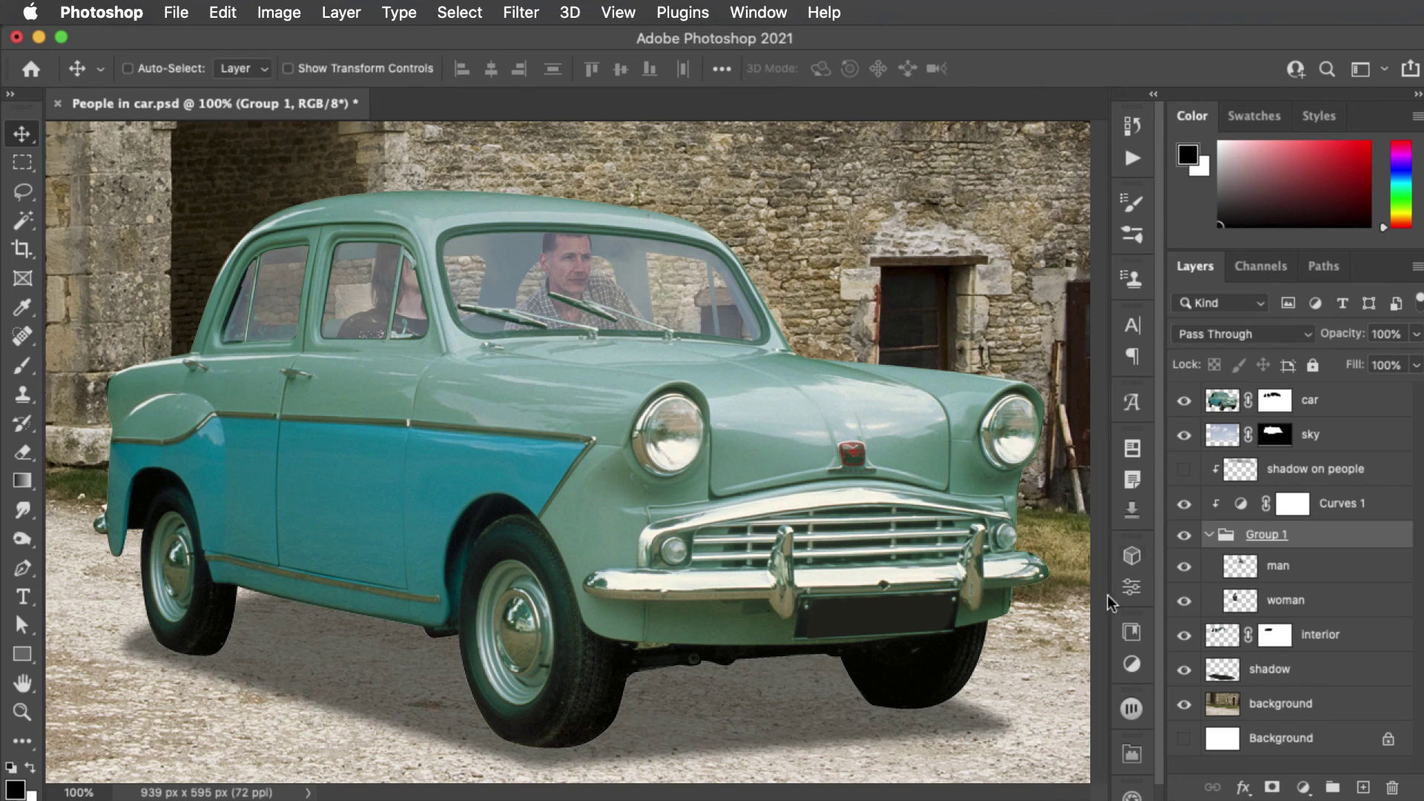
{"action": "left_click", "coordinate": [1185, 470]}
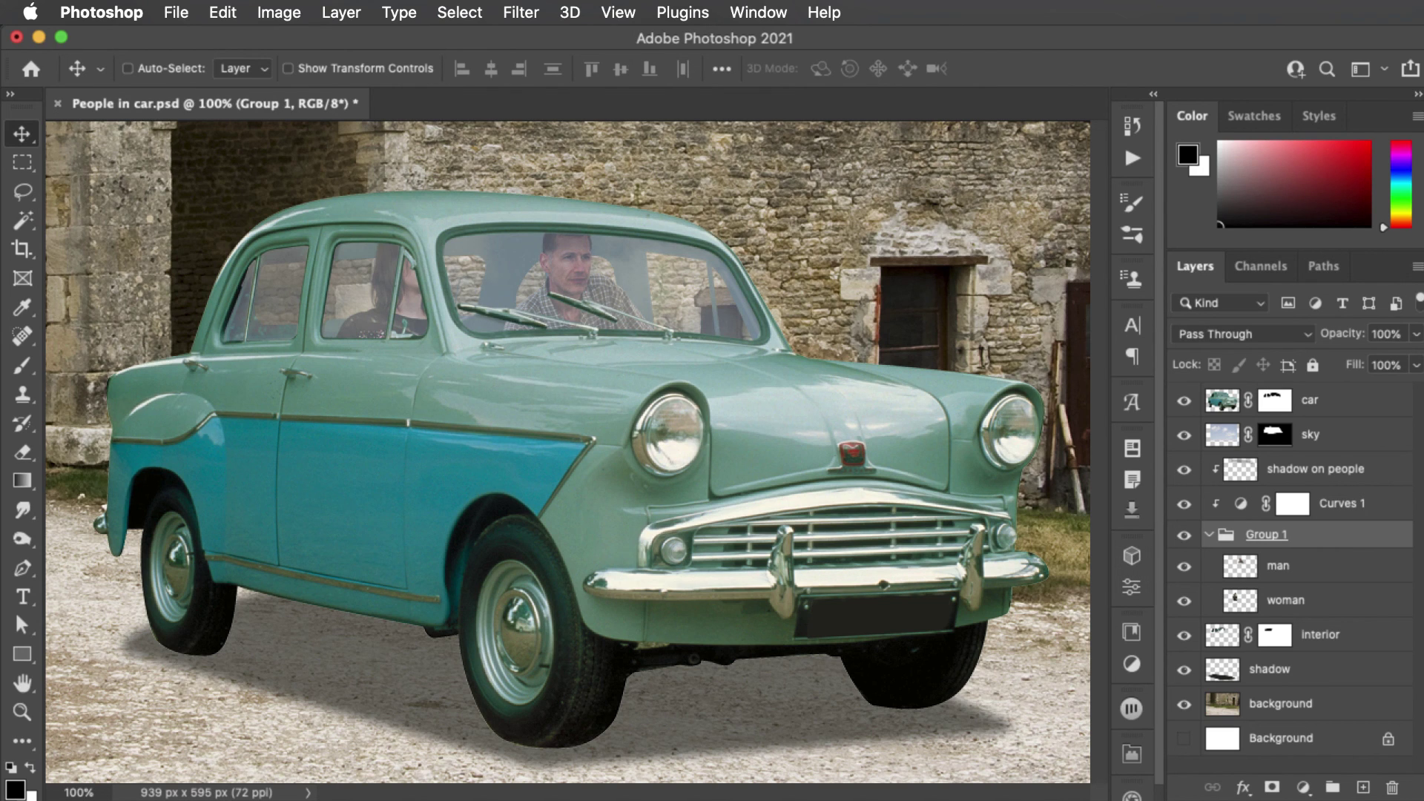